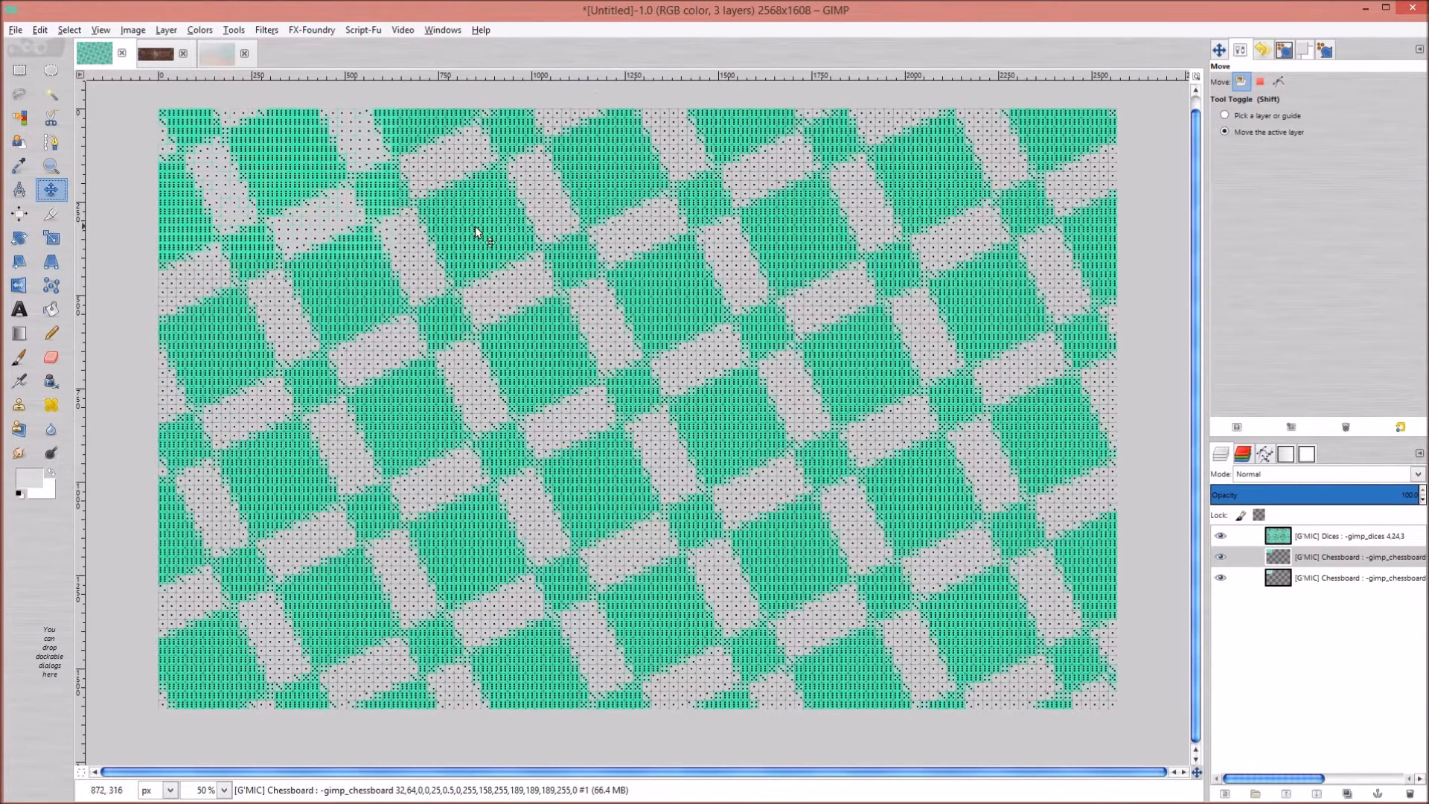
# Examine the chessboard effects in the open banner, pastel gradient and green dice images, including their details up close
pyautogui.click(156, 54)
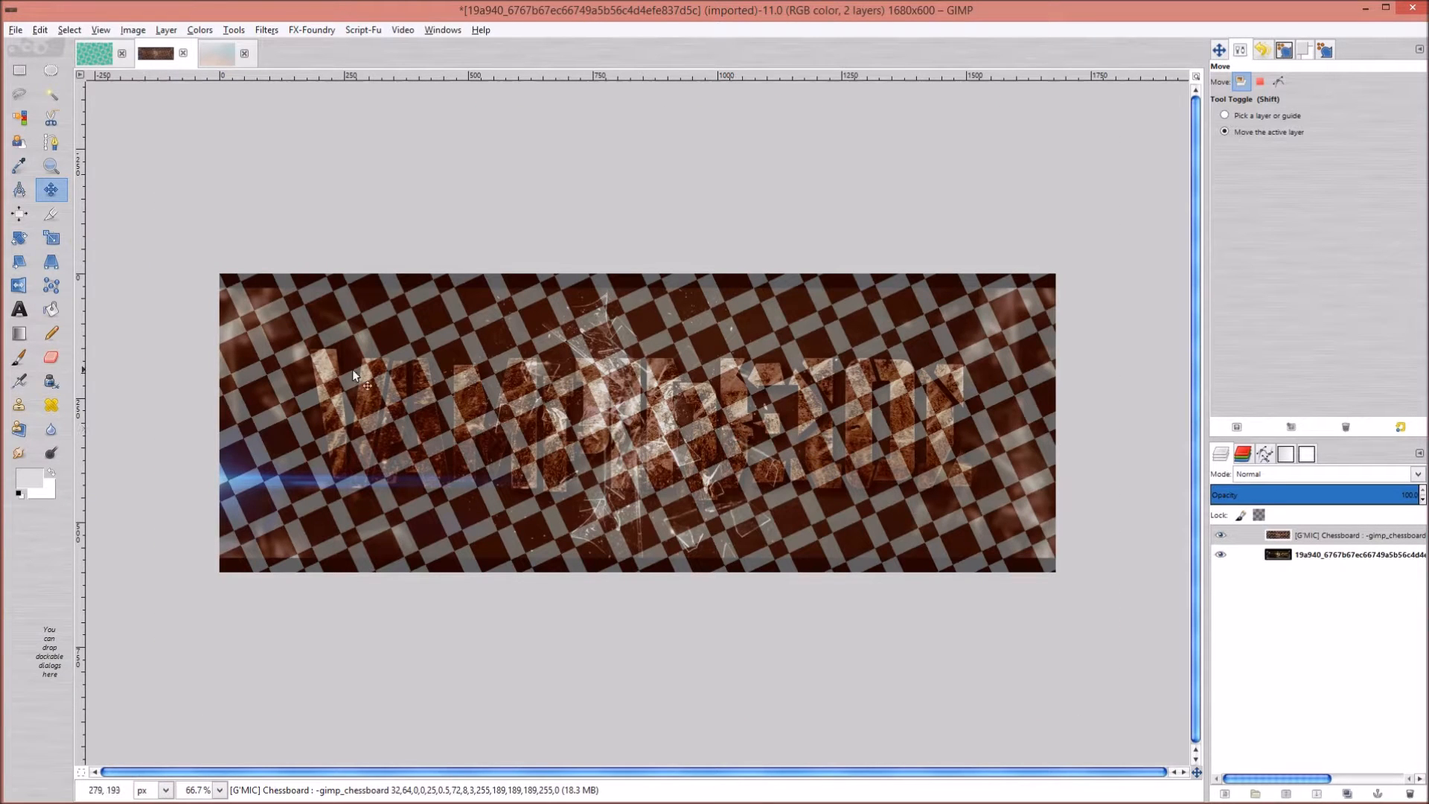
pyautogui.click(208, 55)
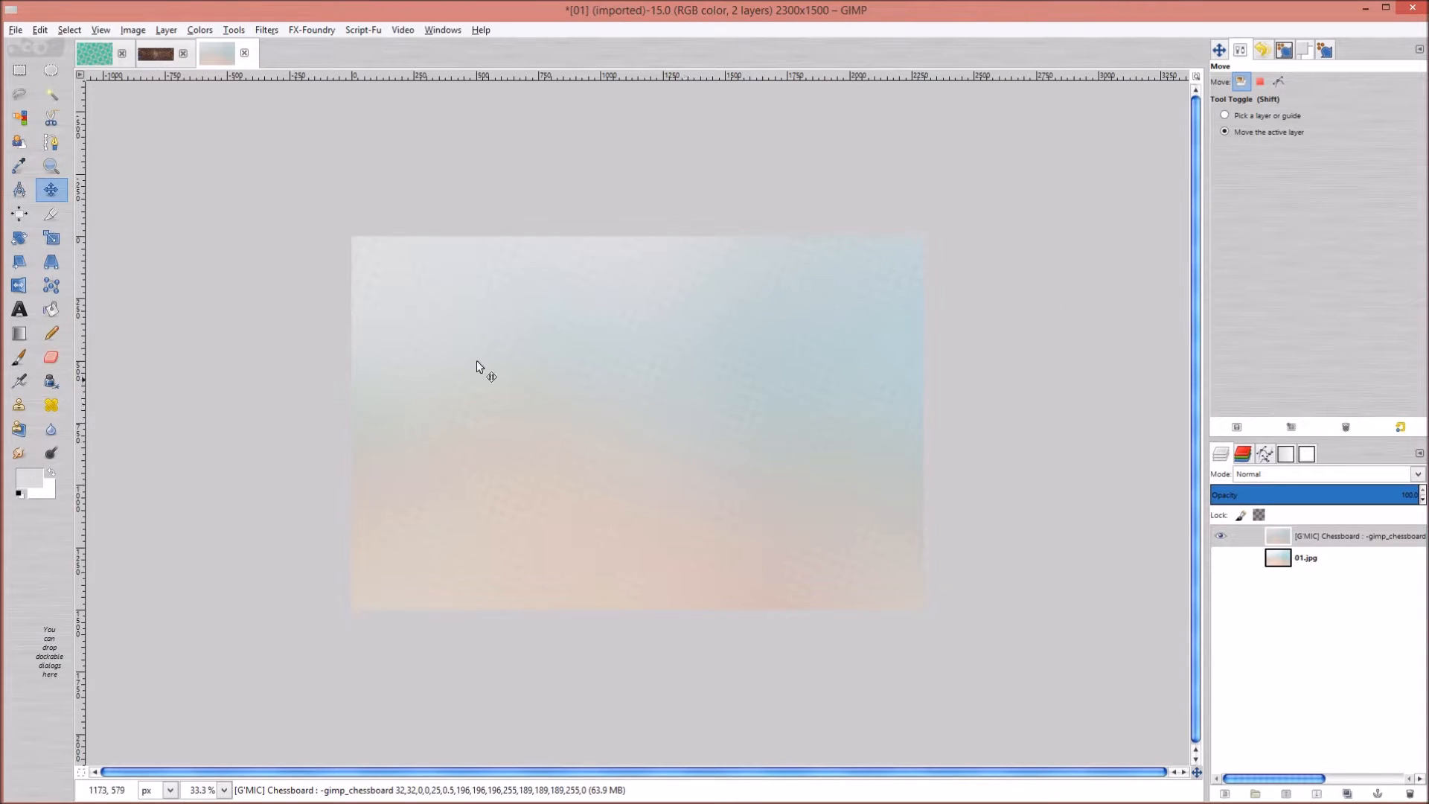
pyautogui.scroll(2, 618, 445)
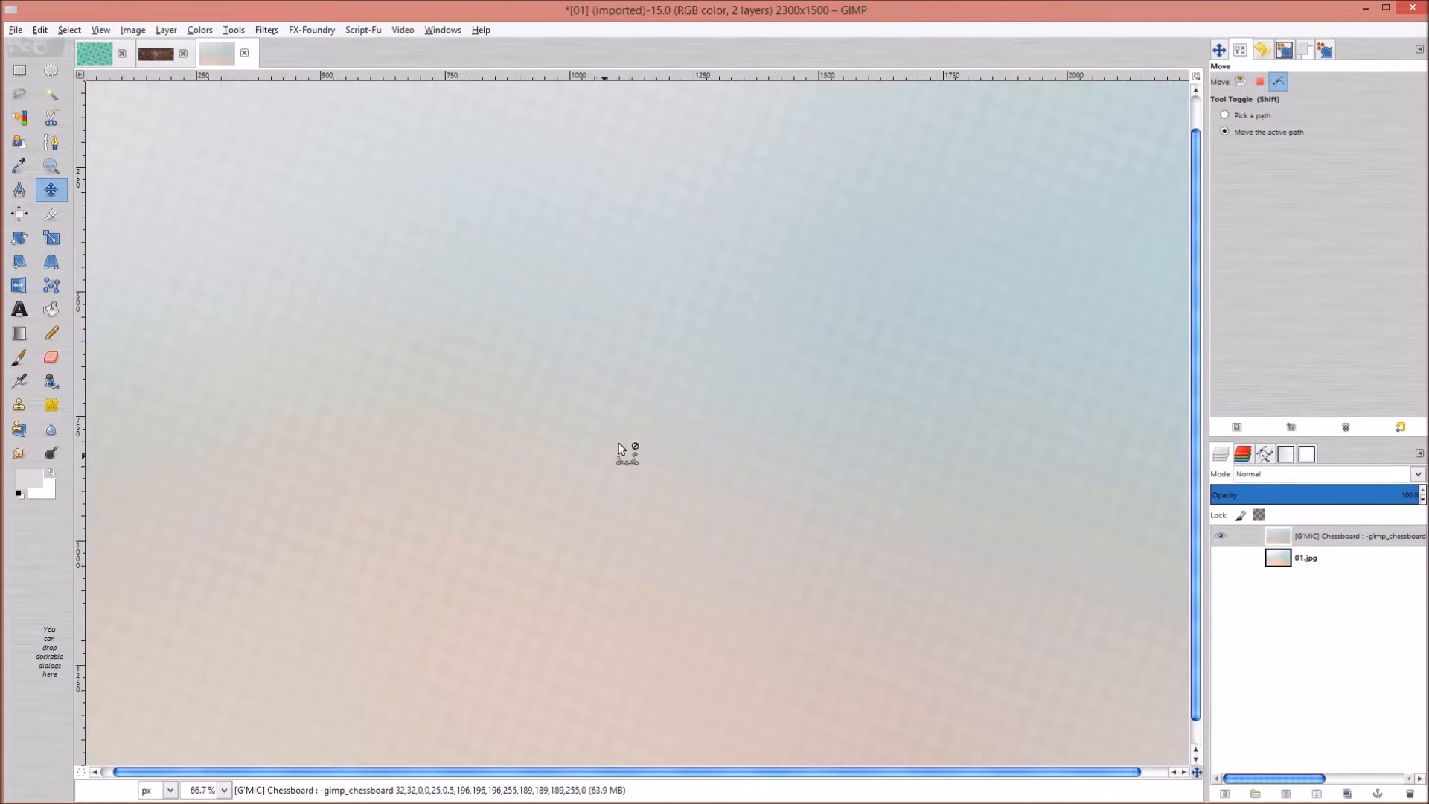
pyautogui.scroll(-3, 619, 444)
pyautogui.scroll(1, 618, 445)
pyautogui.scroll(3, 619, 445)
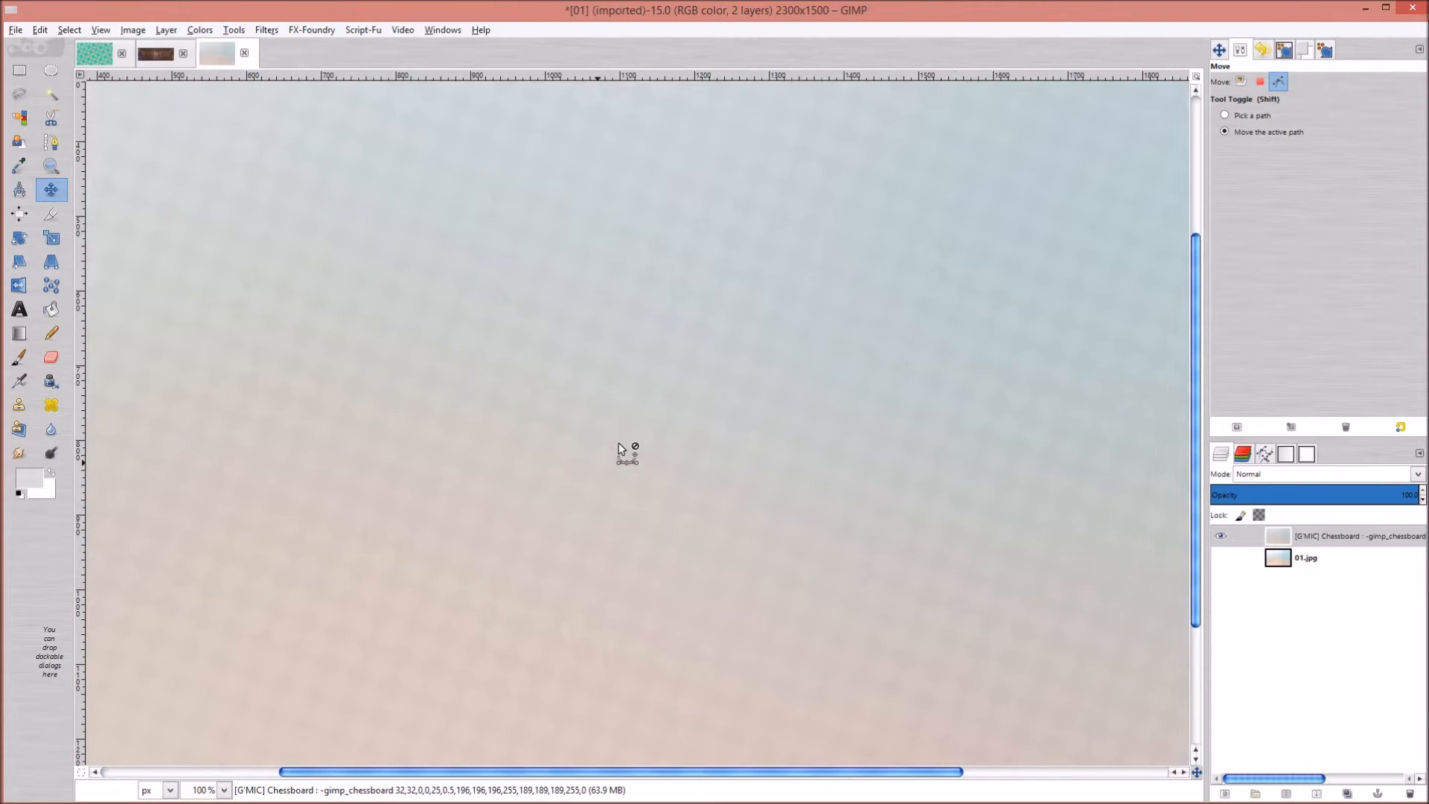
pyautogui.scroll(1, 619, 446)
pyautogui.scroll(-4, 619, 447)
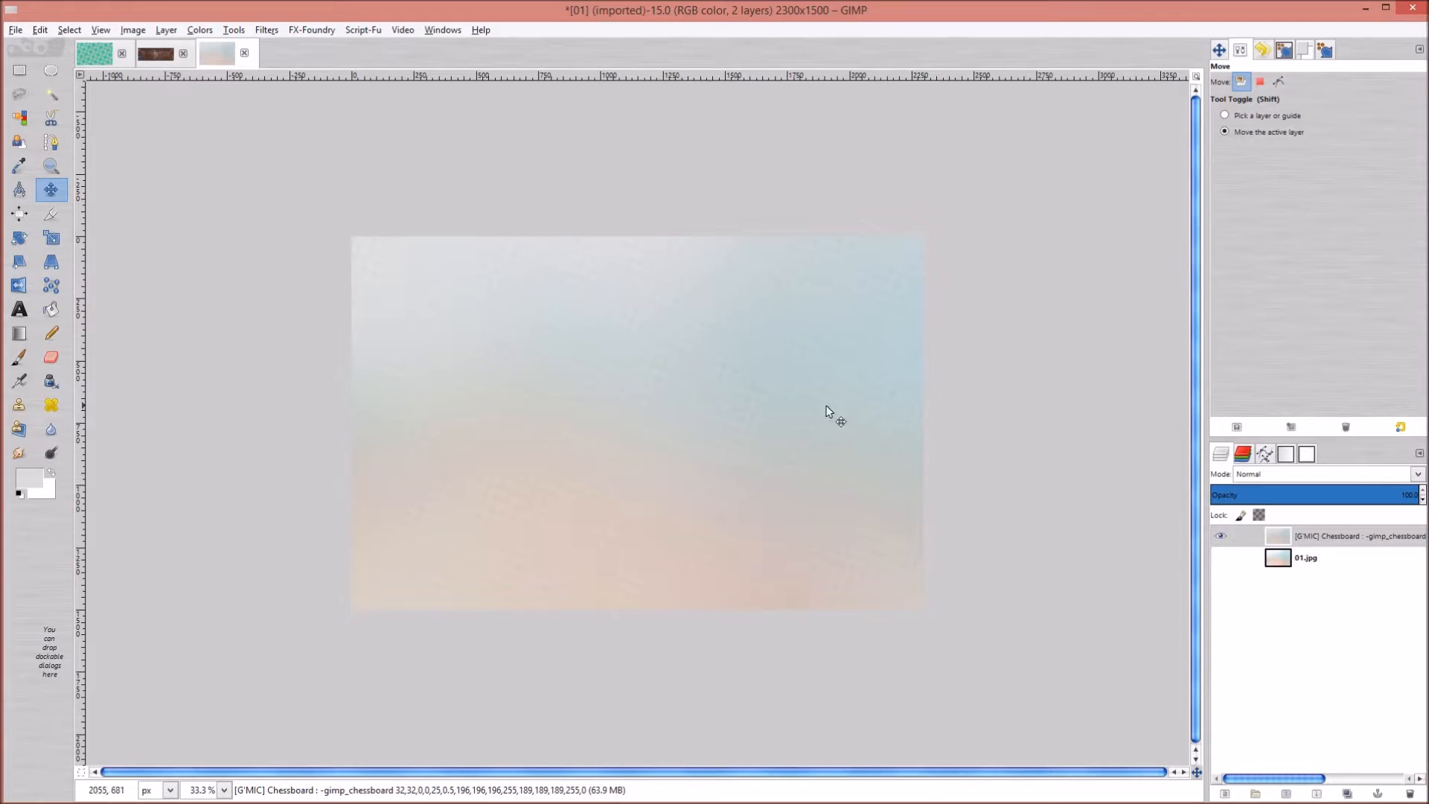
pyautogui.click(154, 55)
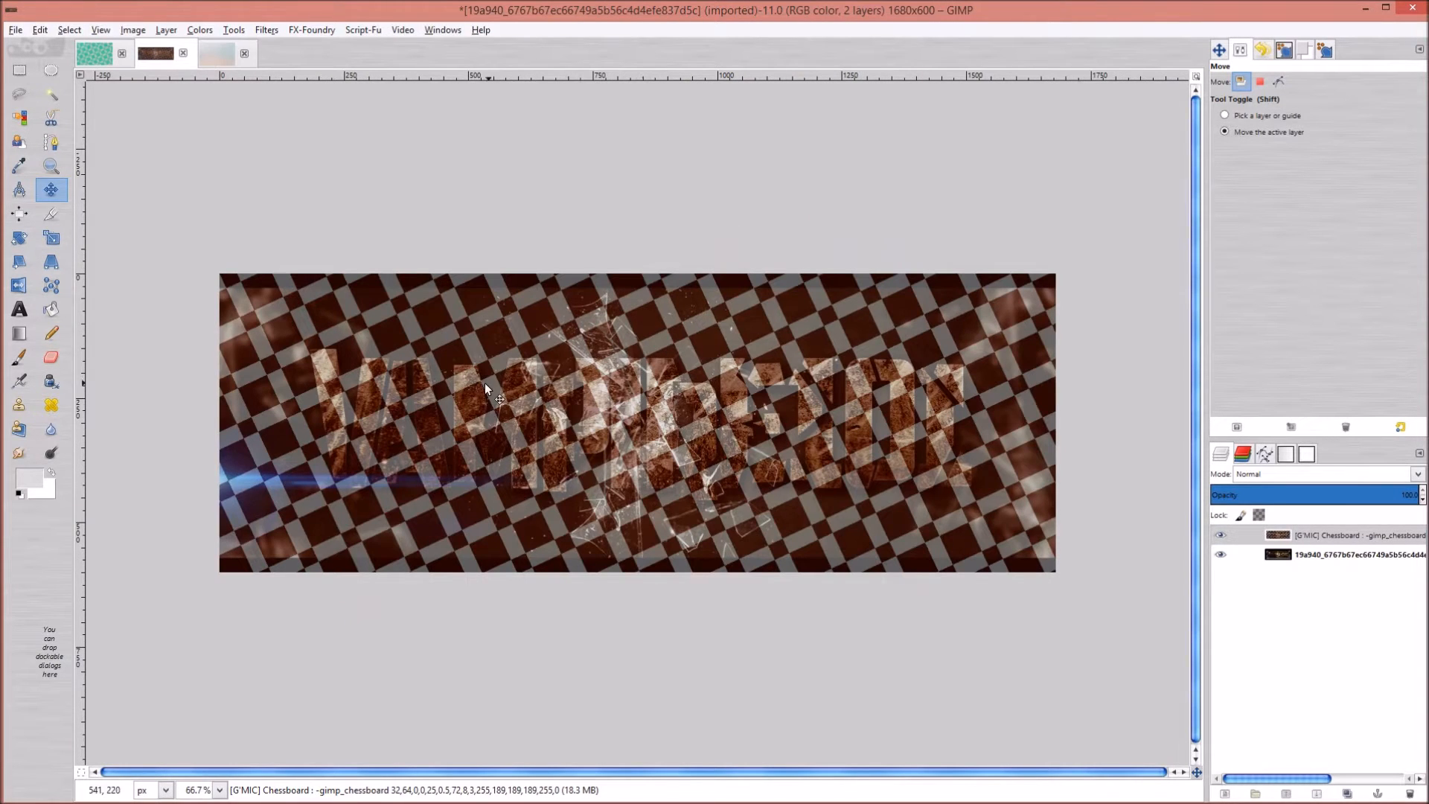
pyautogui.click(96, 53)
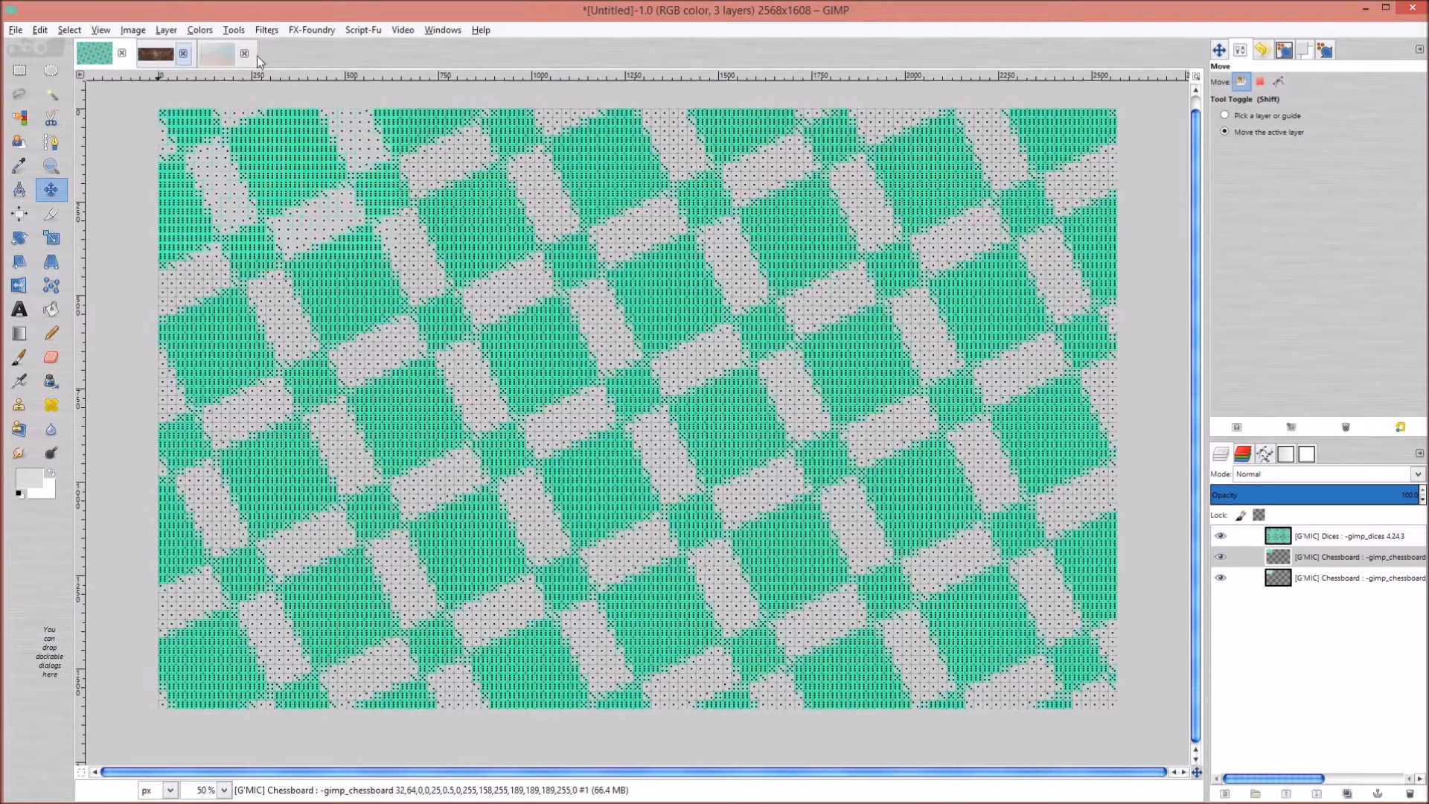
pyautogui.scroll(3, 731, 616)
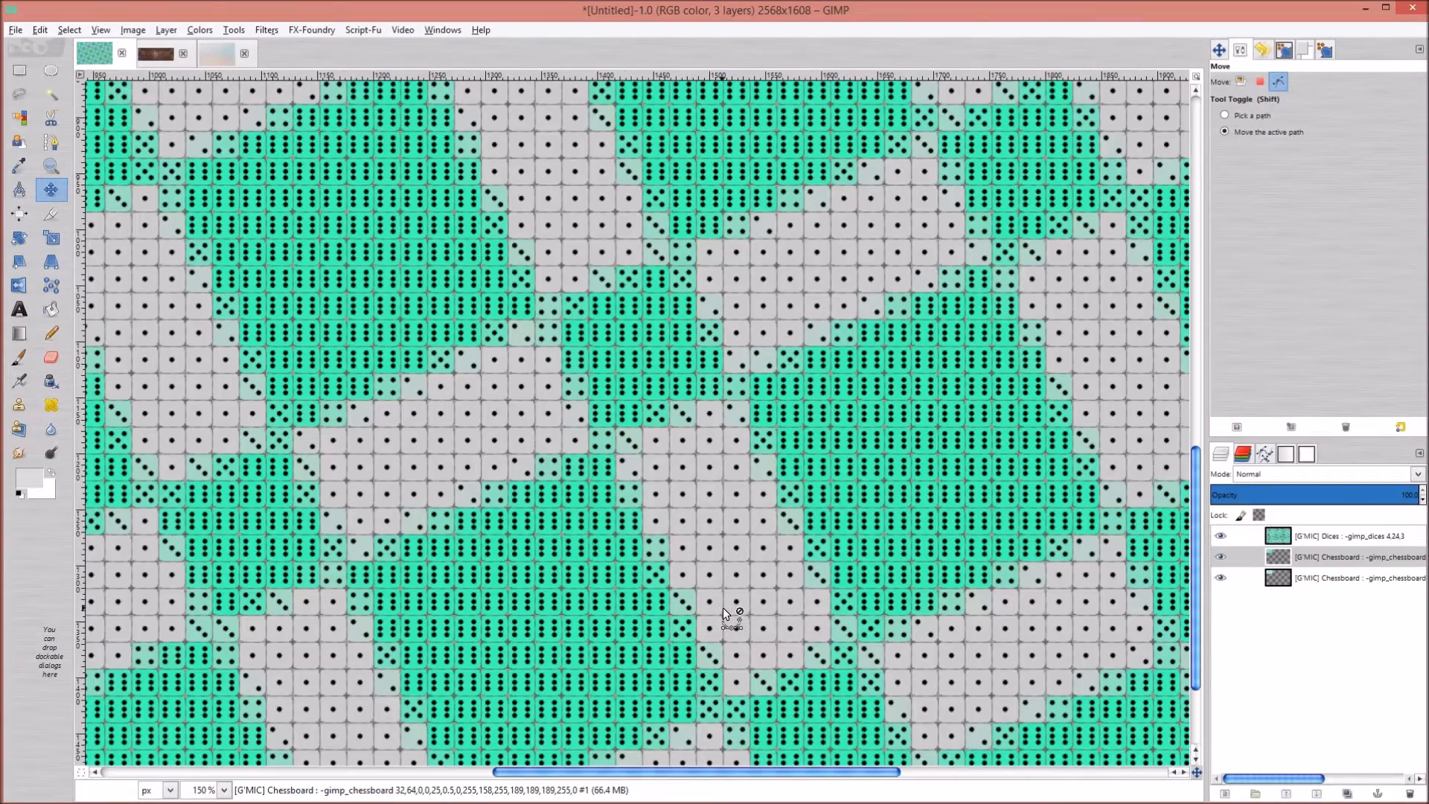
pyautogui.scroll(-2, 697, 511)
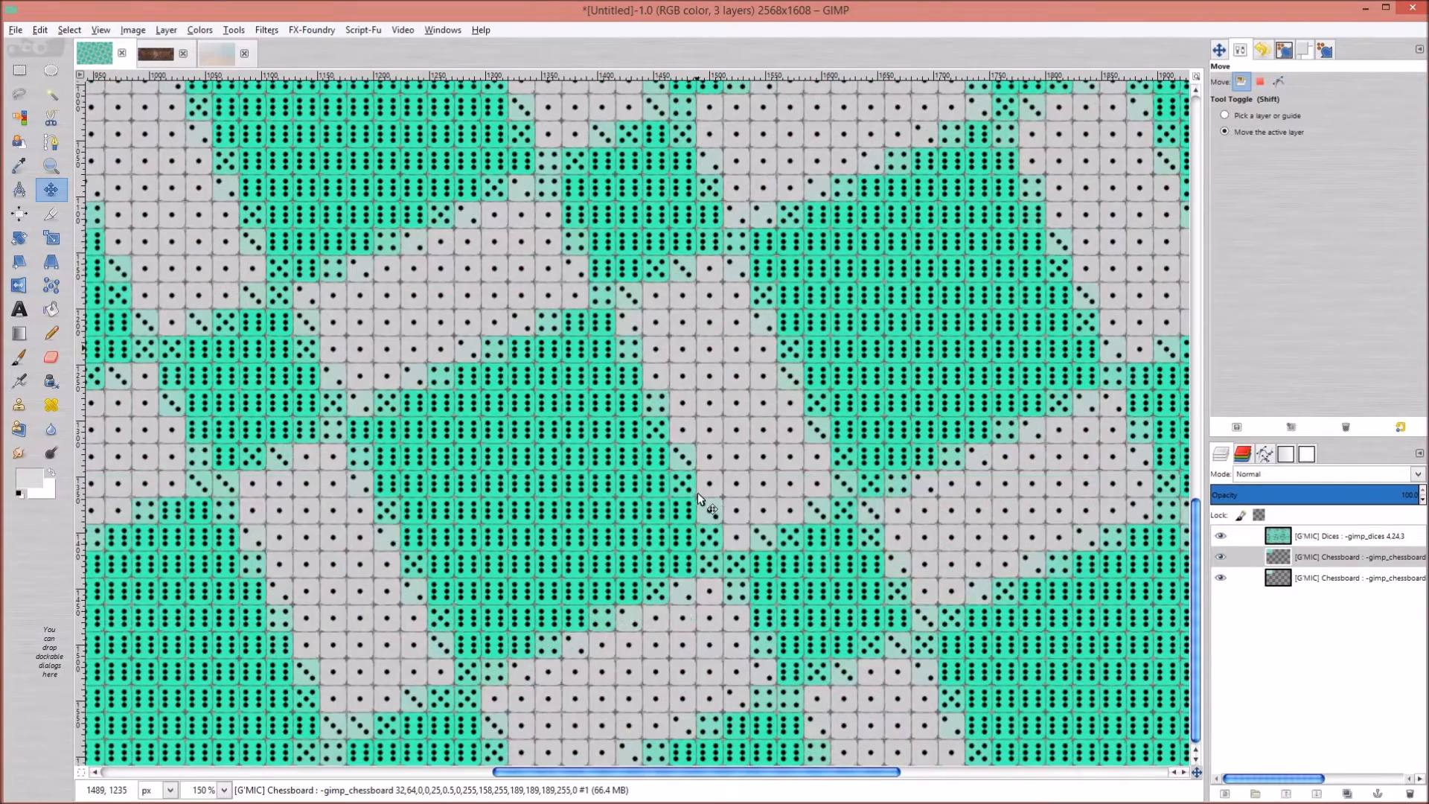
pyautogui.scroll(-1, 700, 498)
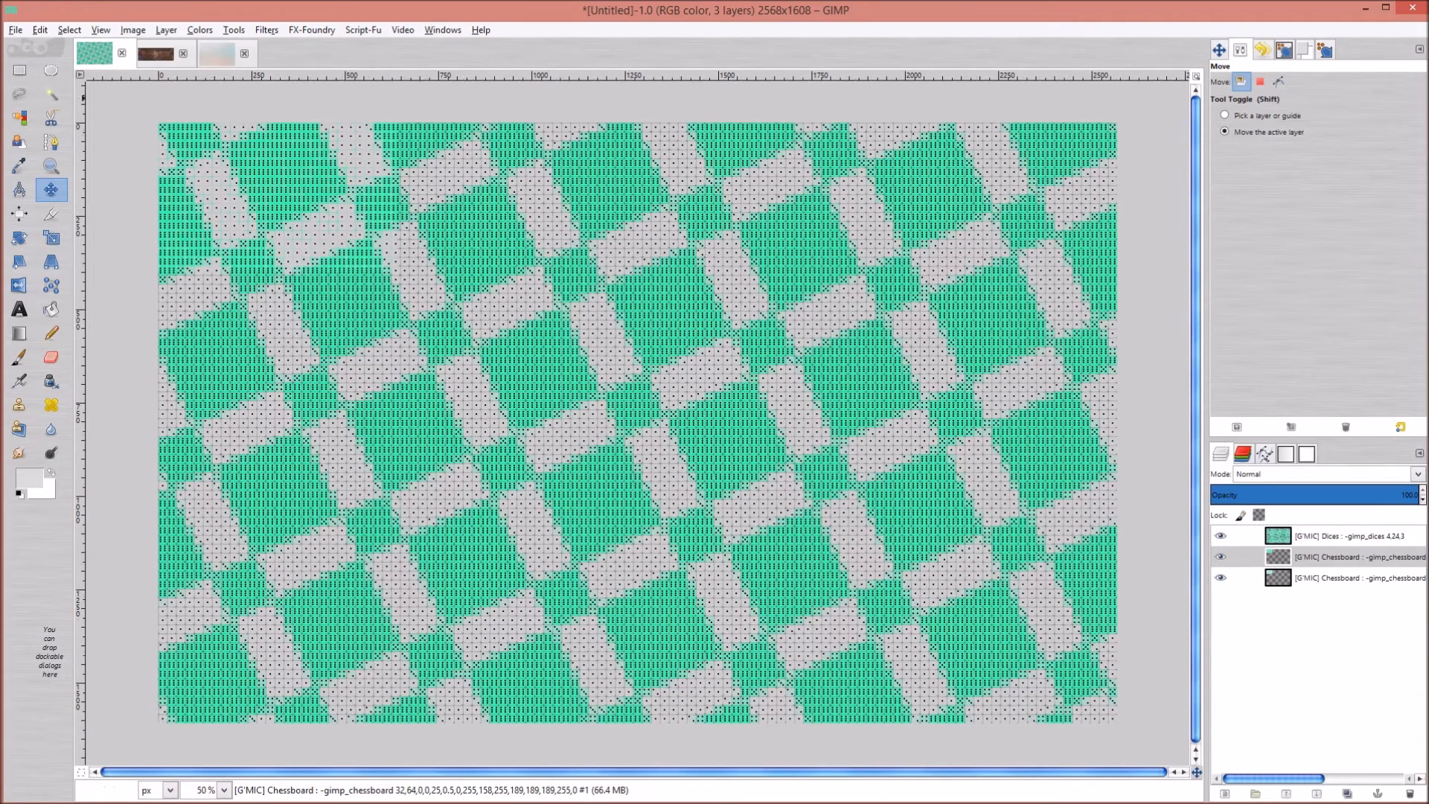
# Create a new image from the 640x480 template
pyautogui.click(14, 31)
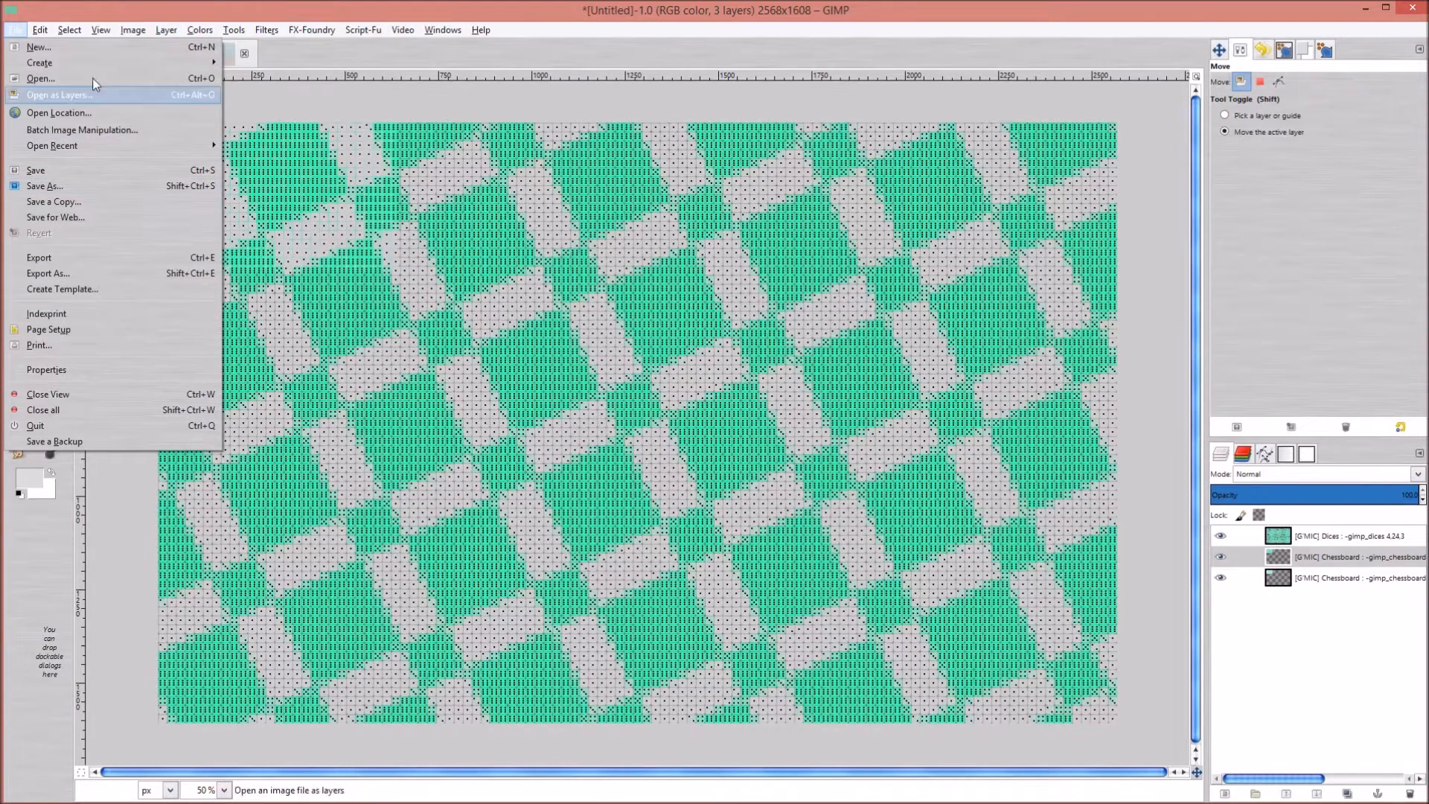
pyautogui.click(98, 49)
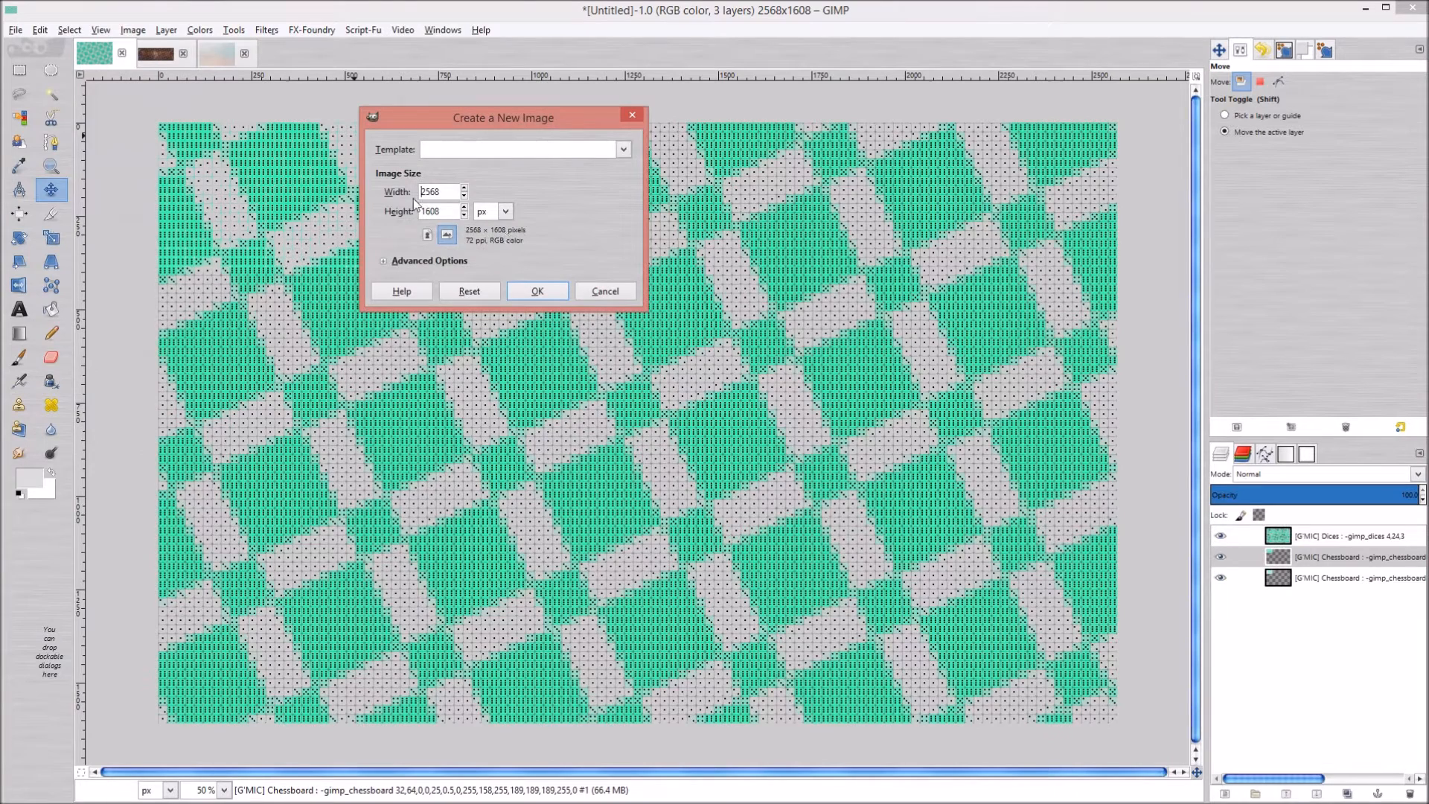
pyautogui.click(534, 151)
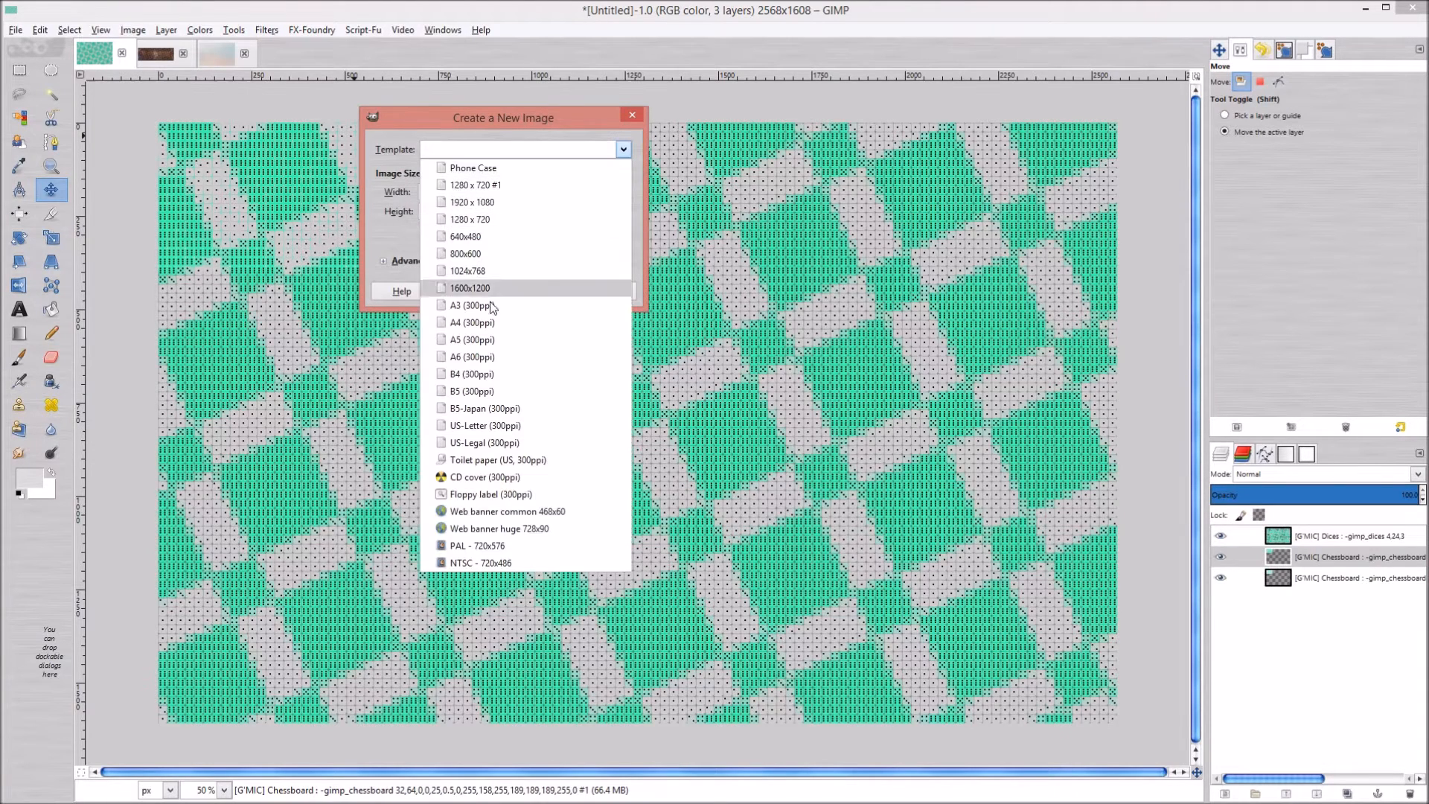
pyautogui.click(498, 235)
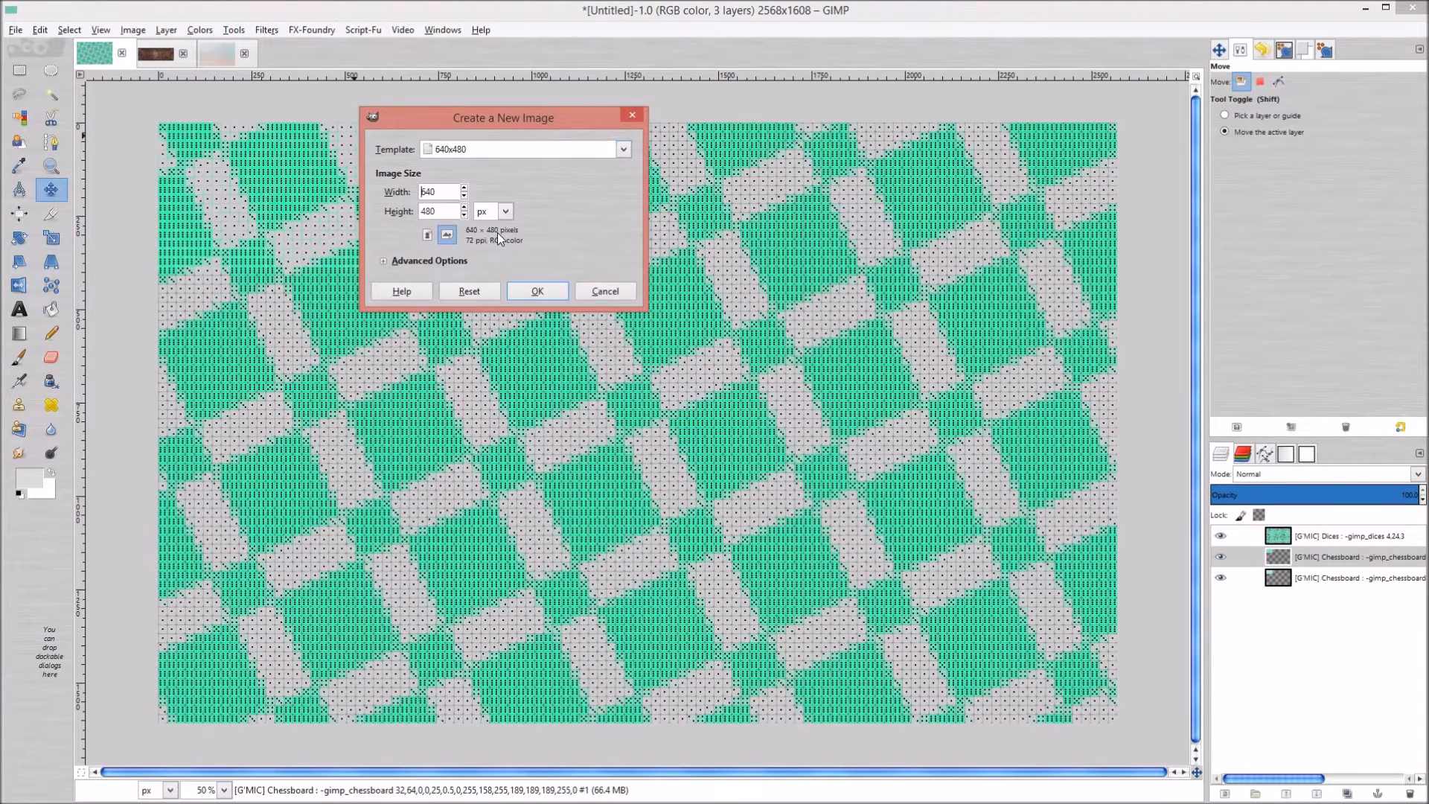
pyautogui.click(537, 292)
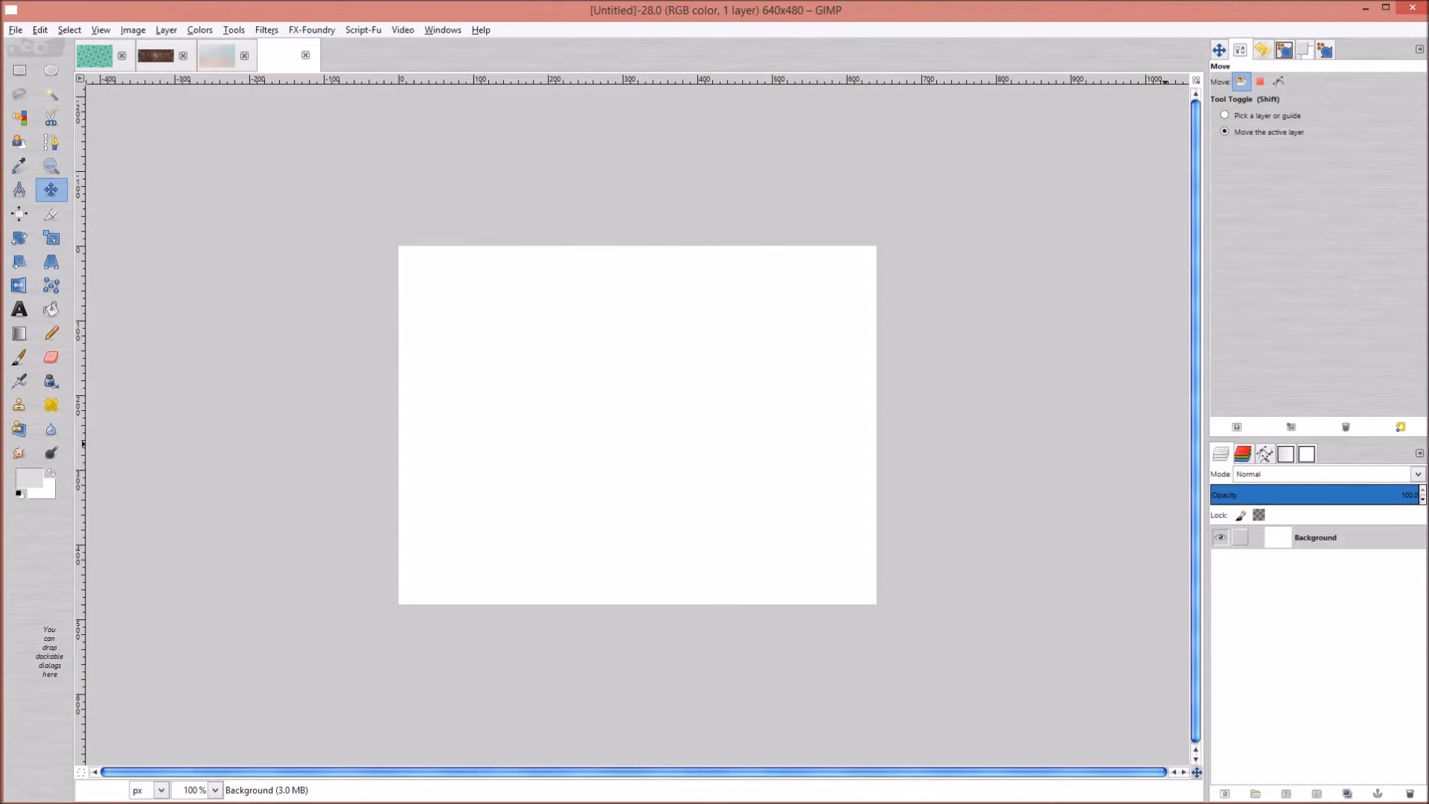
# Open the G'MIC filters for the Background layer, choose the Chessboard filter and reset its settings to the defaults
pyautogui.click(1242, 534)
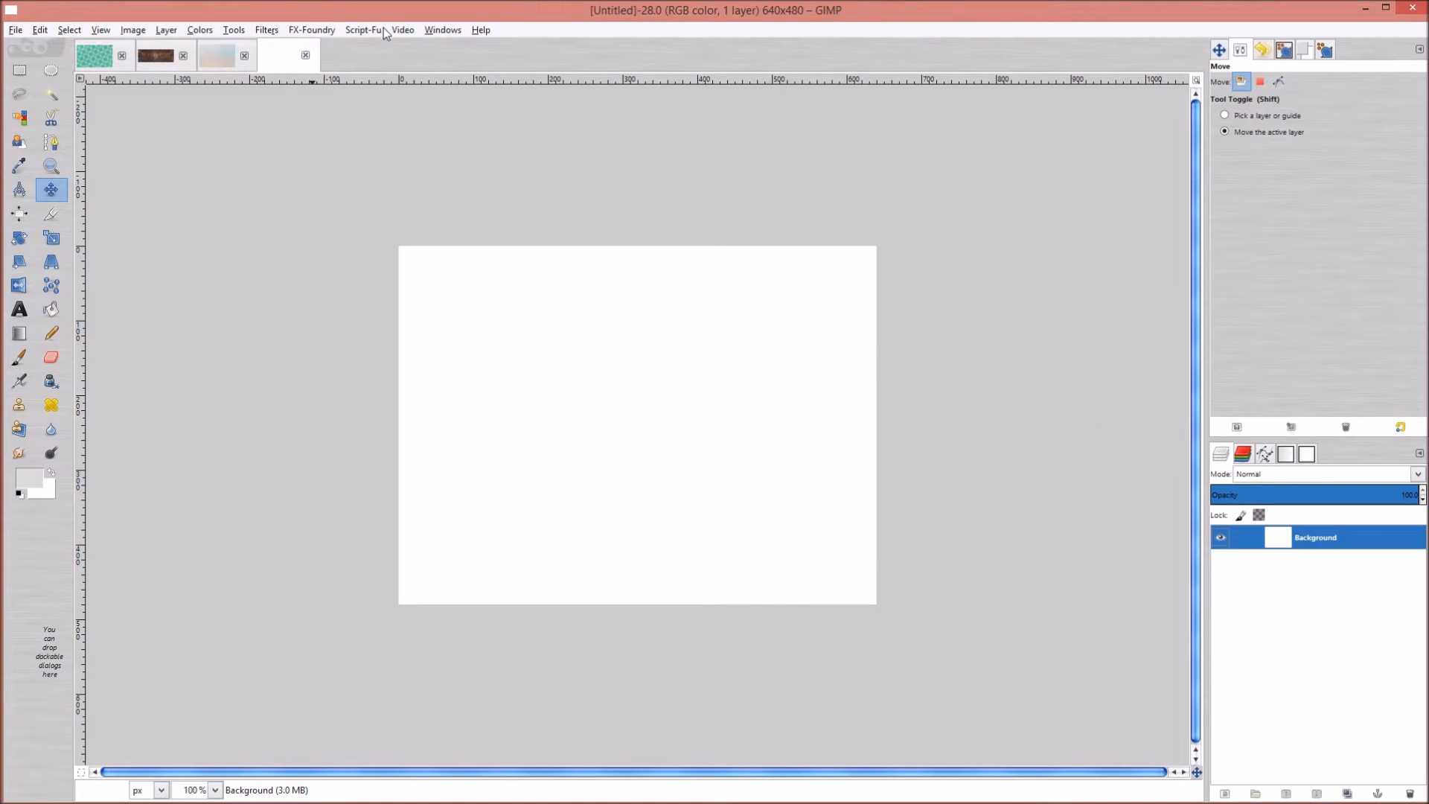
pyautogui.click(276, 29)
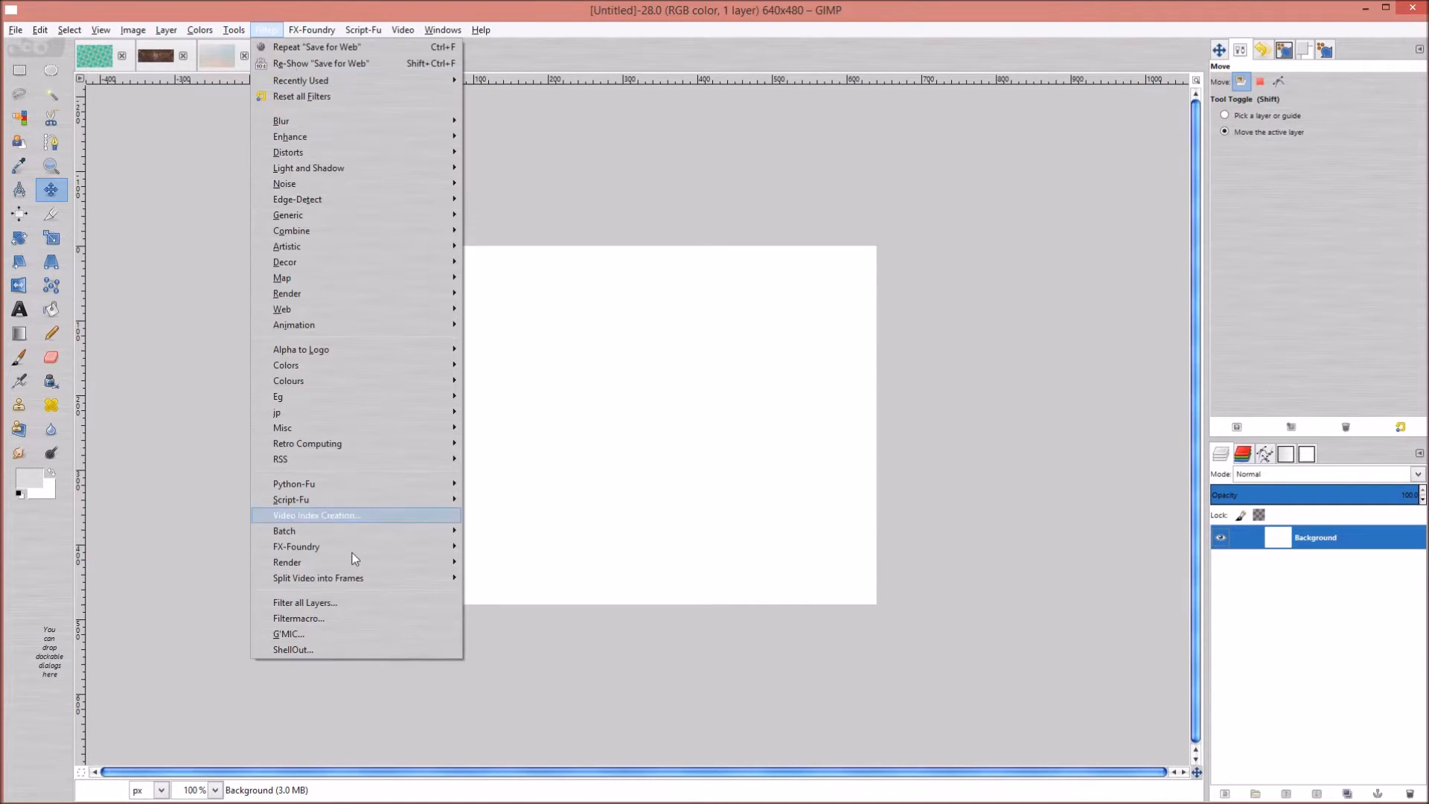
pyautogui.click(322, 641)
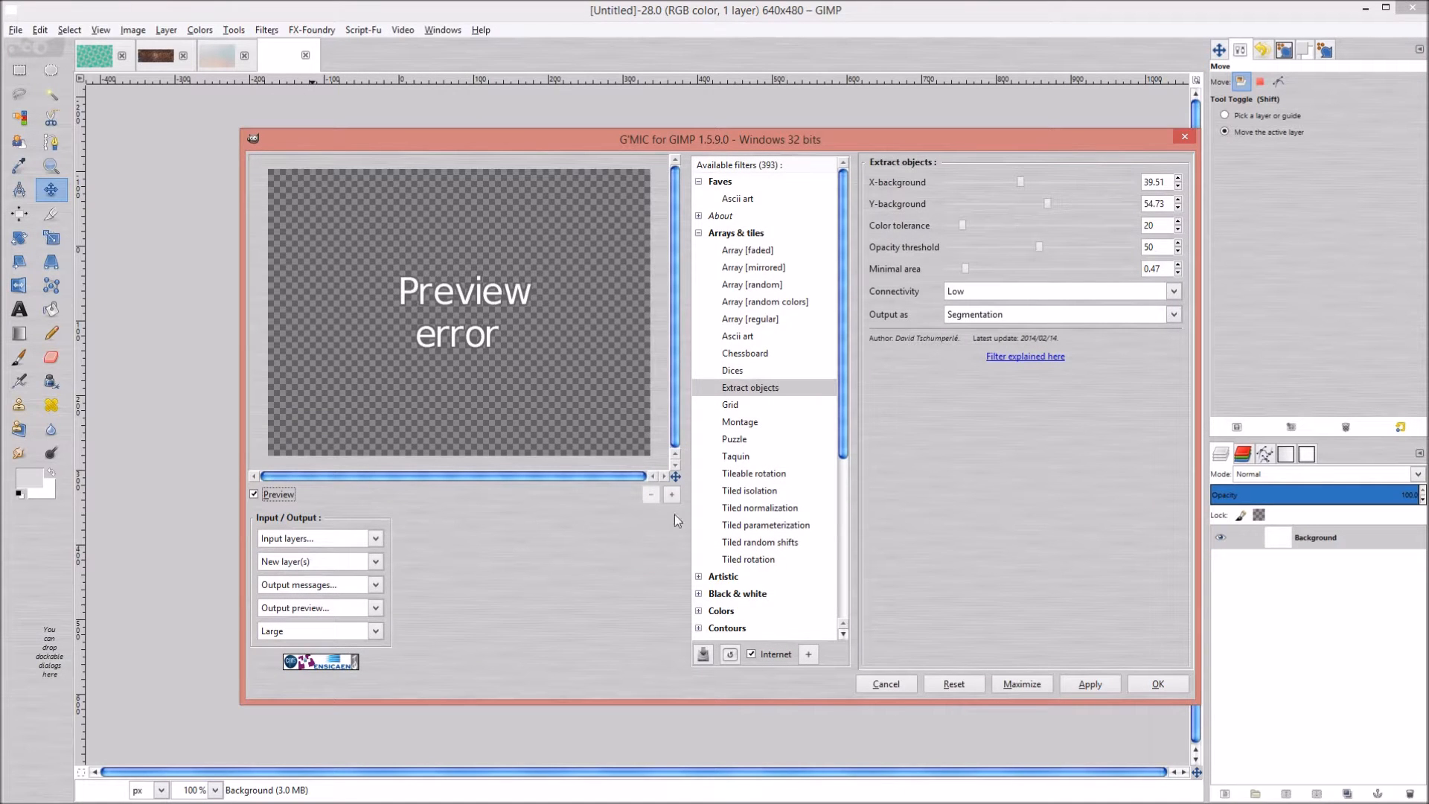
pyautogui.click(748, 353)
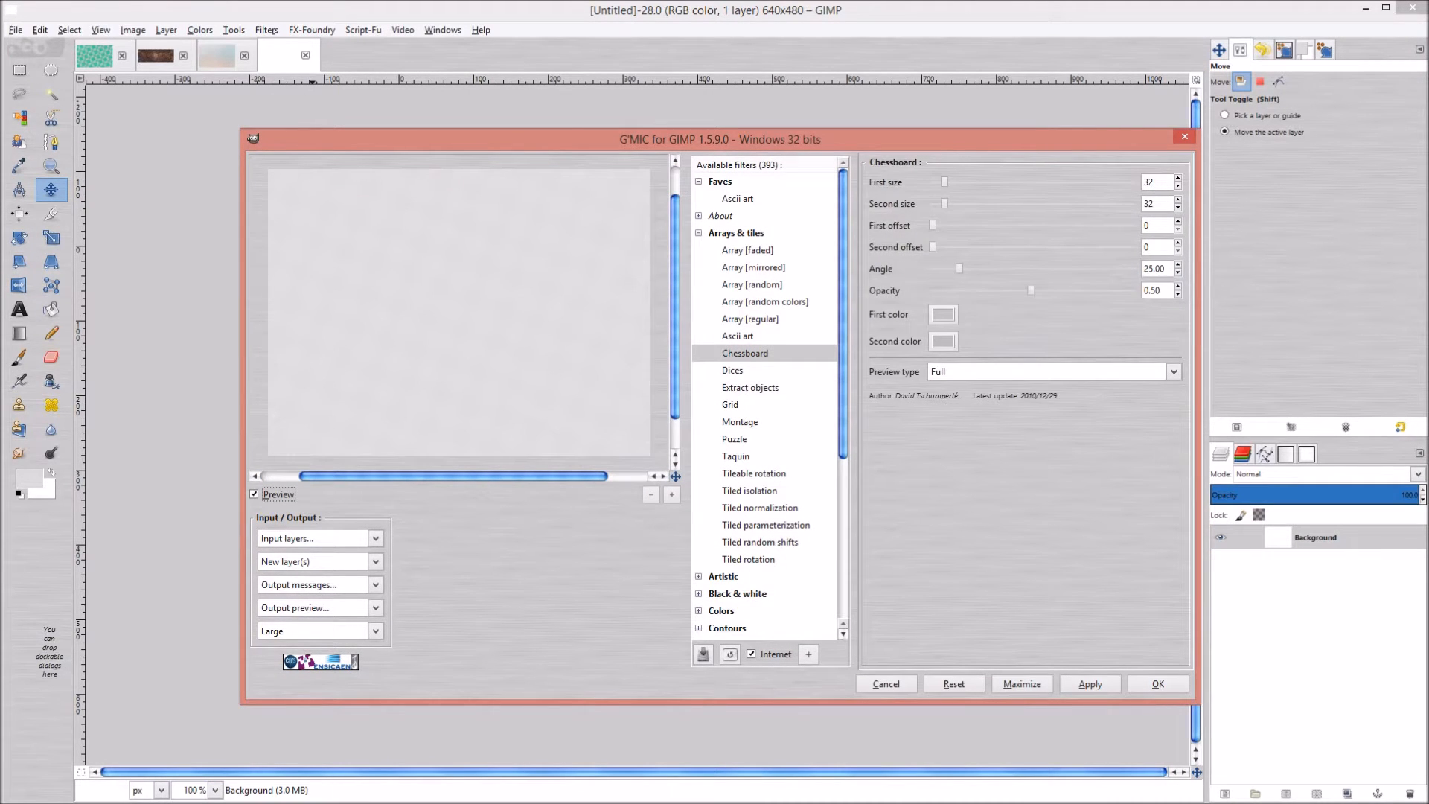
pyautogui.click(959, 688)
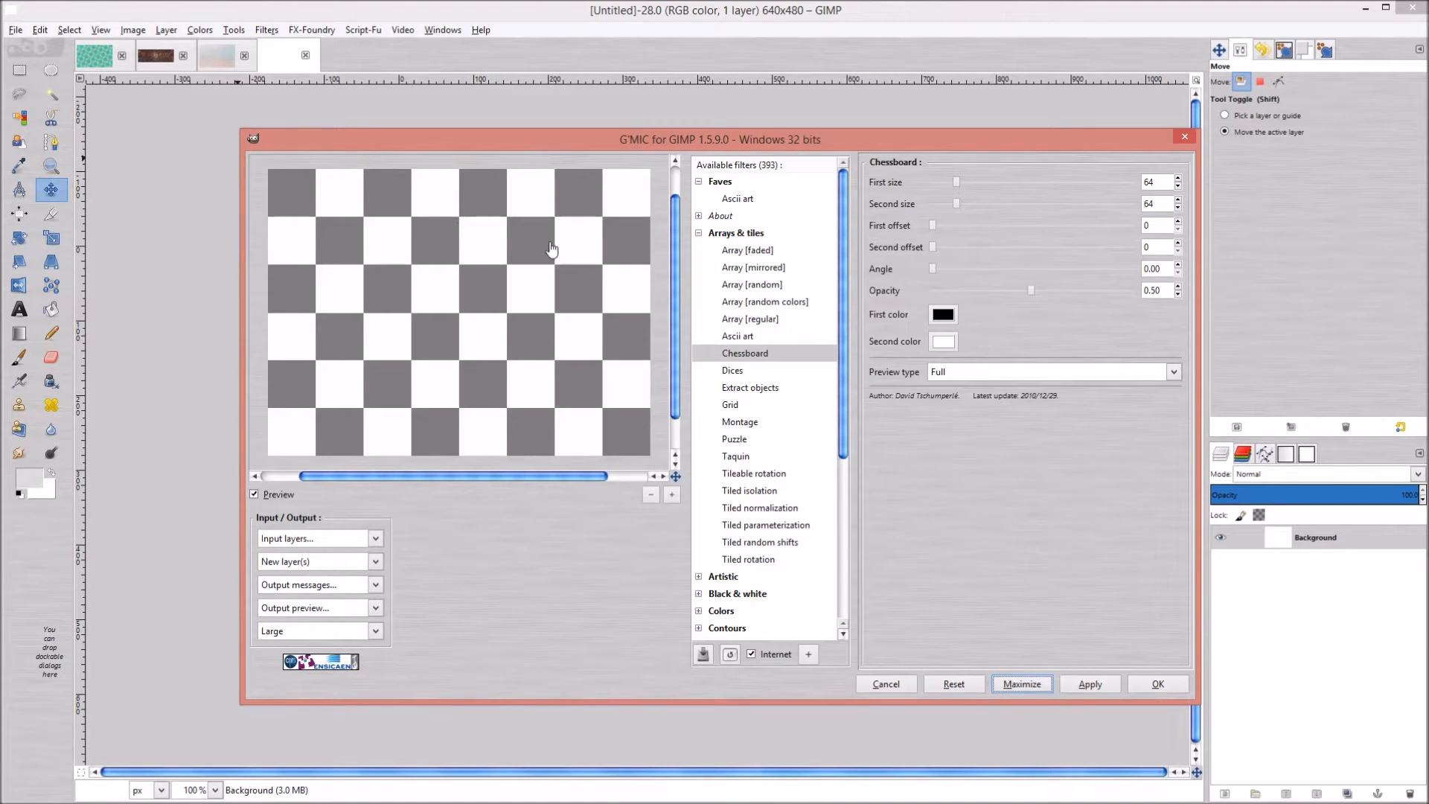
# Try a first size of 32 for the chessboard and restore it to 64
pyautogui.moveTo(749, 138); pyautogui.dragTo(650, 104)
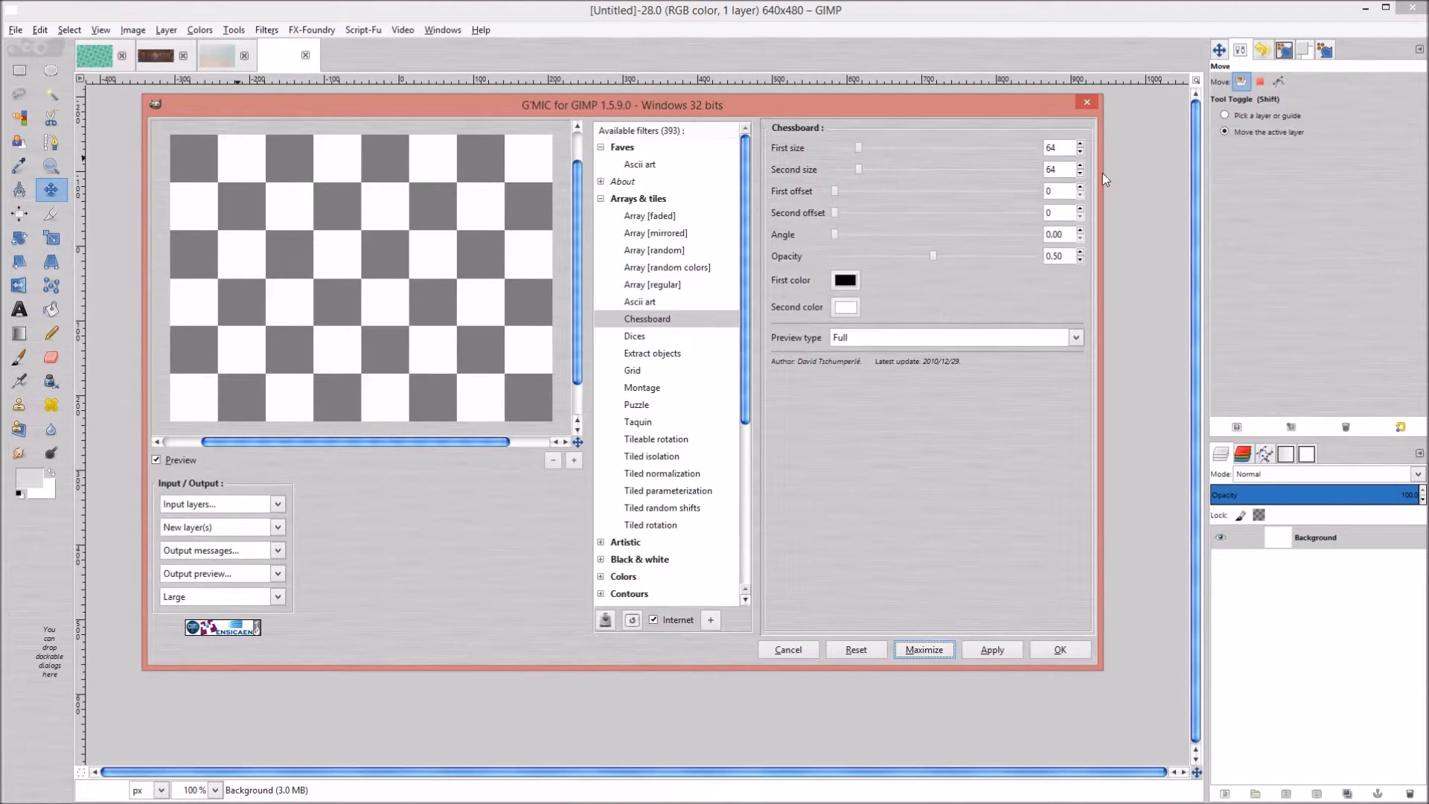
pyautogui.click(1058, 148)
pyautogui.moveTo(1068, 146); pyautogui.dragTo(1026, 147)
pyautogui.write('32')
pyautogui.press('Return')
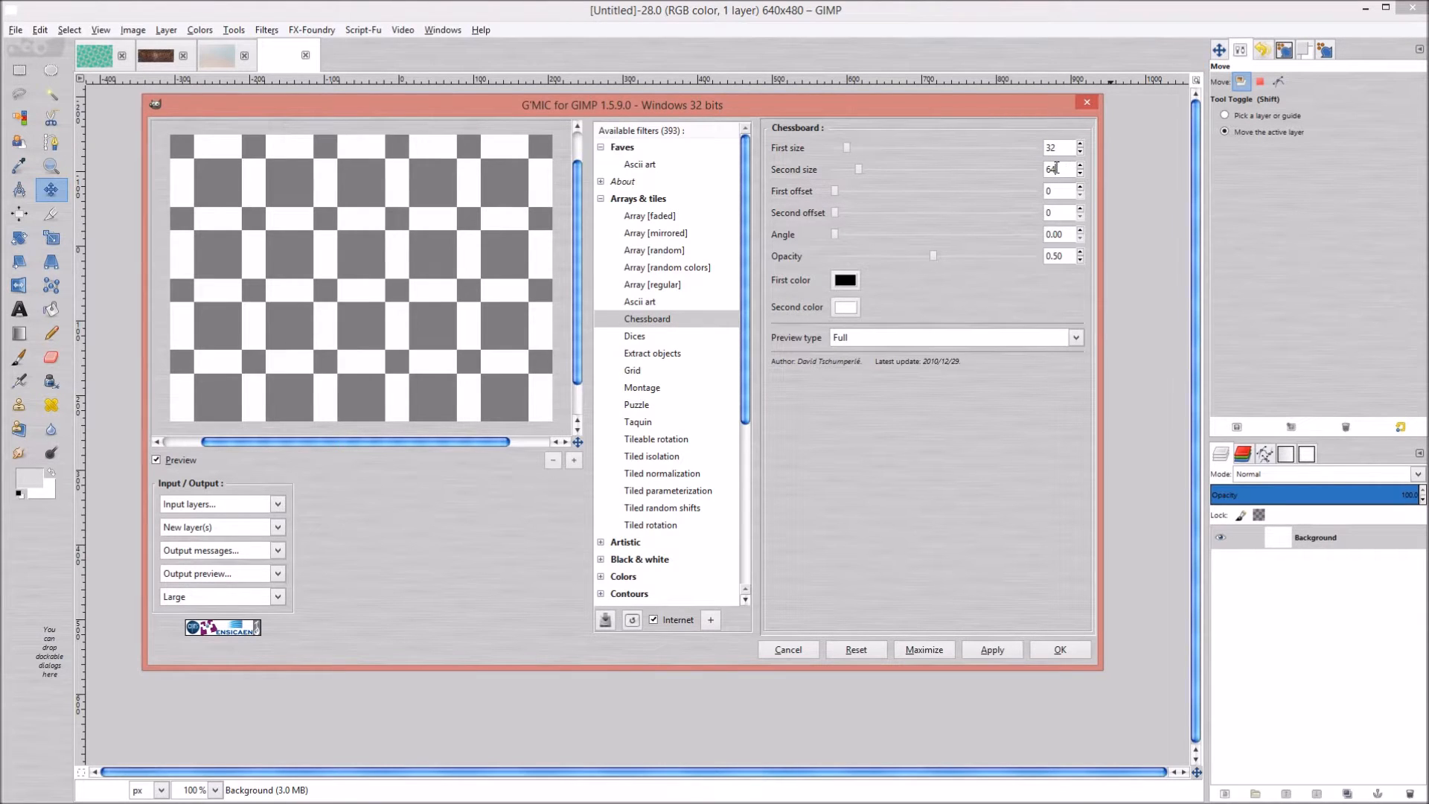
pyautogui.doubleClick(1068, 146)
pyautogui.write('64')
pyautogui.click(1057, 170)
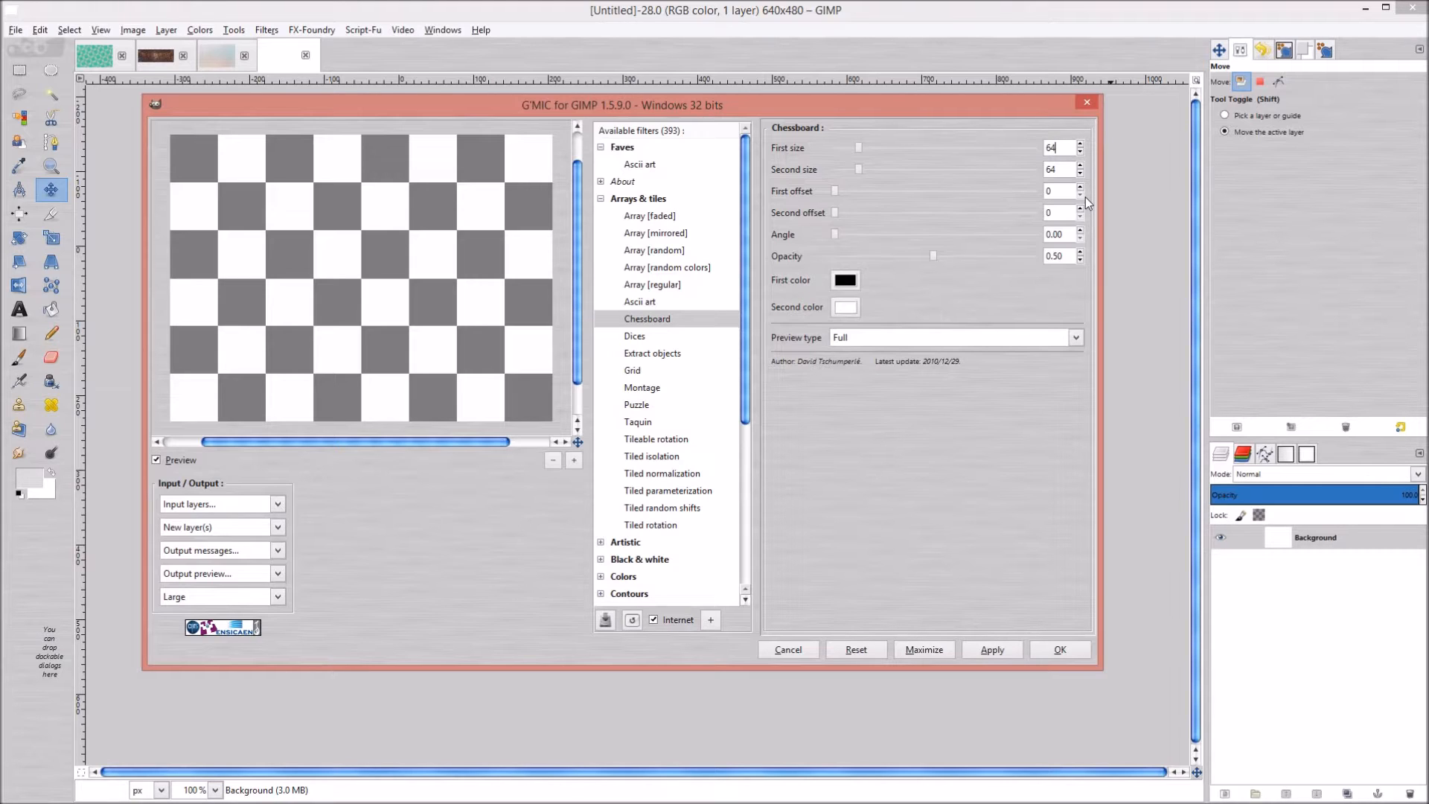
# Set the chessboard's first size to 32
pyautogui.press('BackSpace')
pyautogui.press('BackSpace')
pyautogui.write('32')
pyautogui.click(1062, 177)
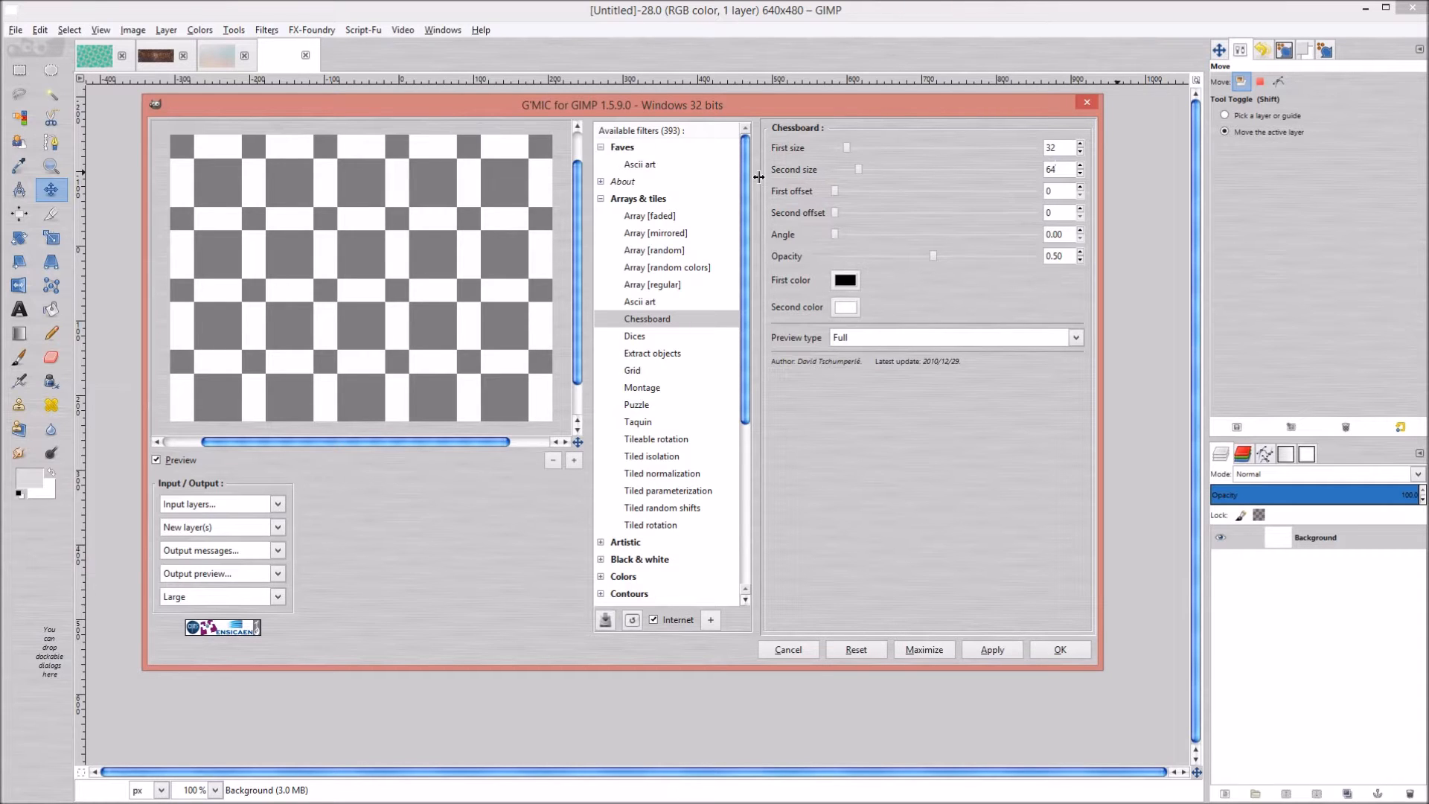
# Set the chessboard's second size to 128
pyautogui.moveTo(595, 105); pyautogui.dragTo(629, 181)
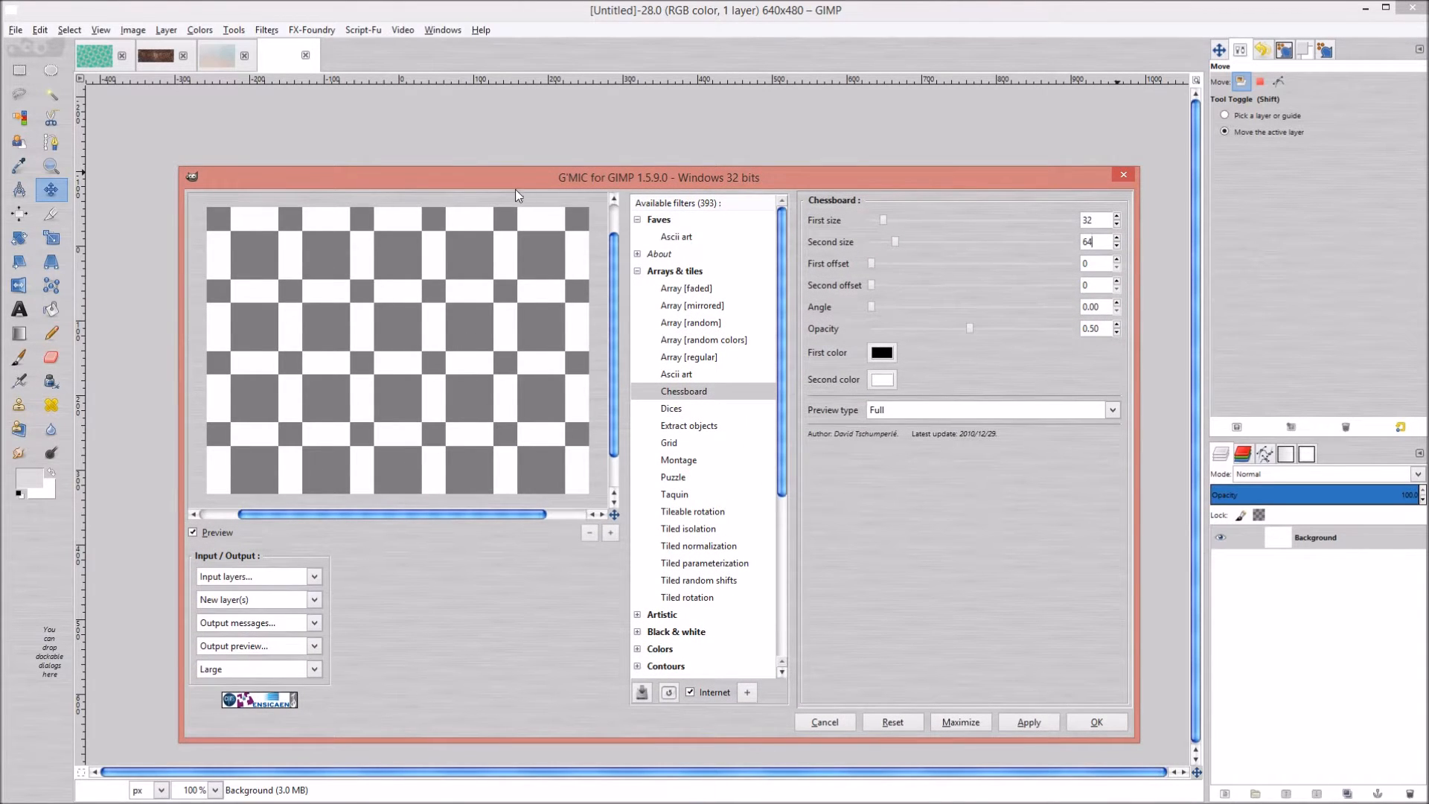
pyautogui.moveTo(607, 186); pyautogui.dragTo(662, 181)
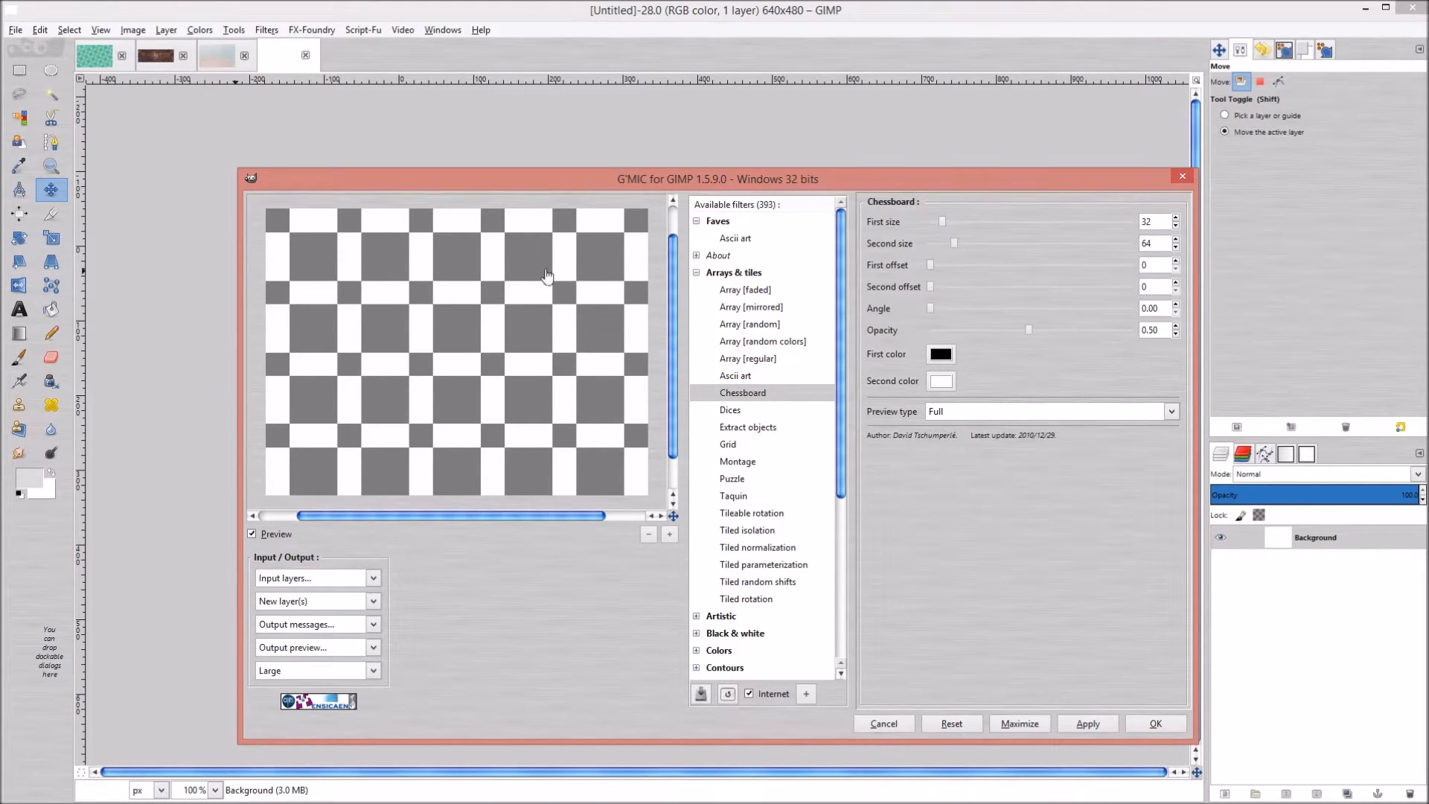
pyautogui.doubleClick(1159, 241)
pyautogui.write('1228')
pyautogui.press('BackSpace')
pyautogui.press('BackSpace')
pyautogui.write('8')
pyautogui.press('Tab')
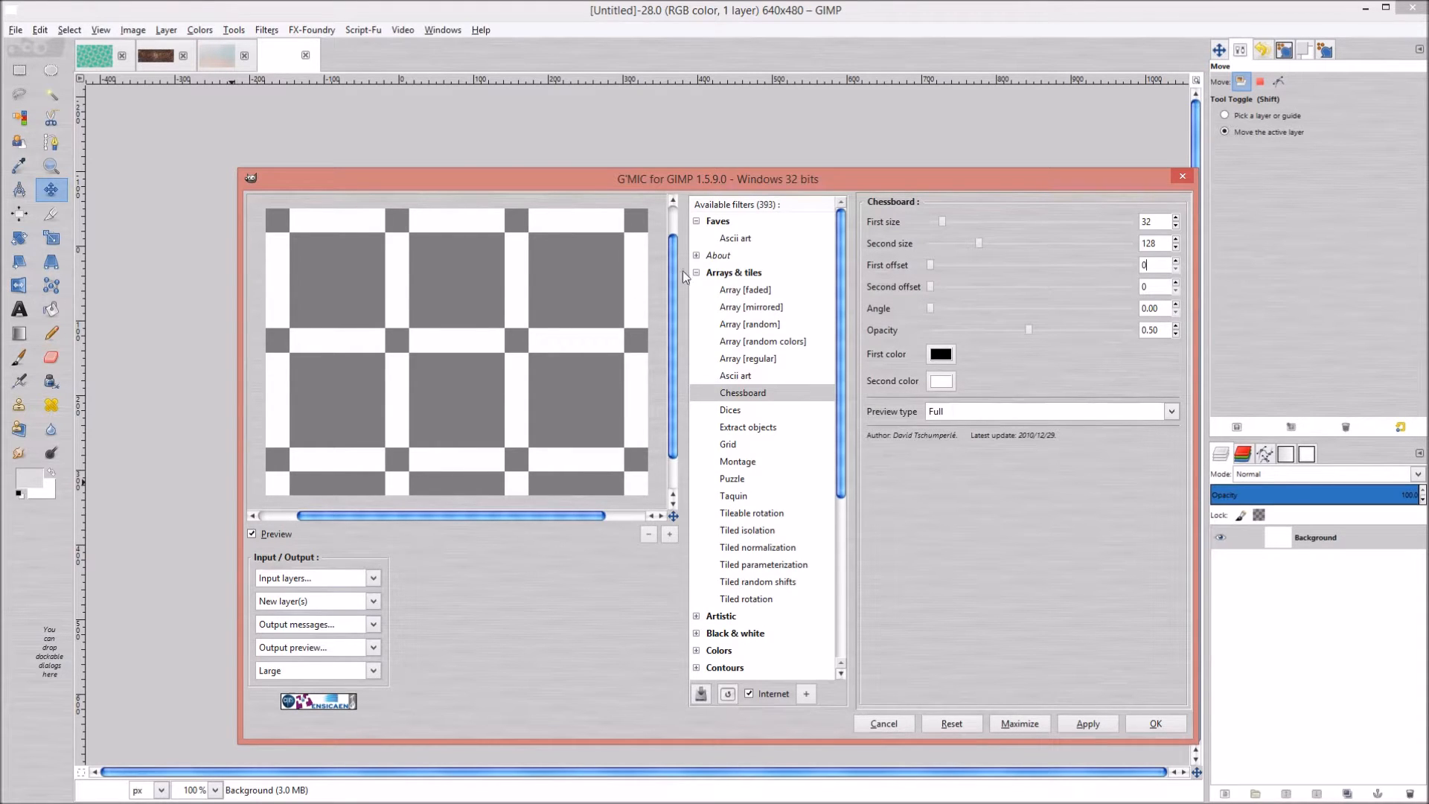
# Set the chessboard's first offset to 83 and its second offset to 64
pyautogui.scroll(-2, 676, 316)
pyautogui.click(948, 268)
pyautogui.moveTo(950, 272); pyautogui.dragTo(955, 268)
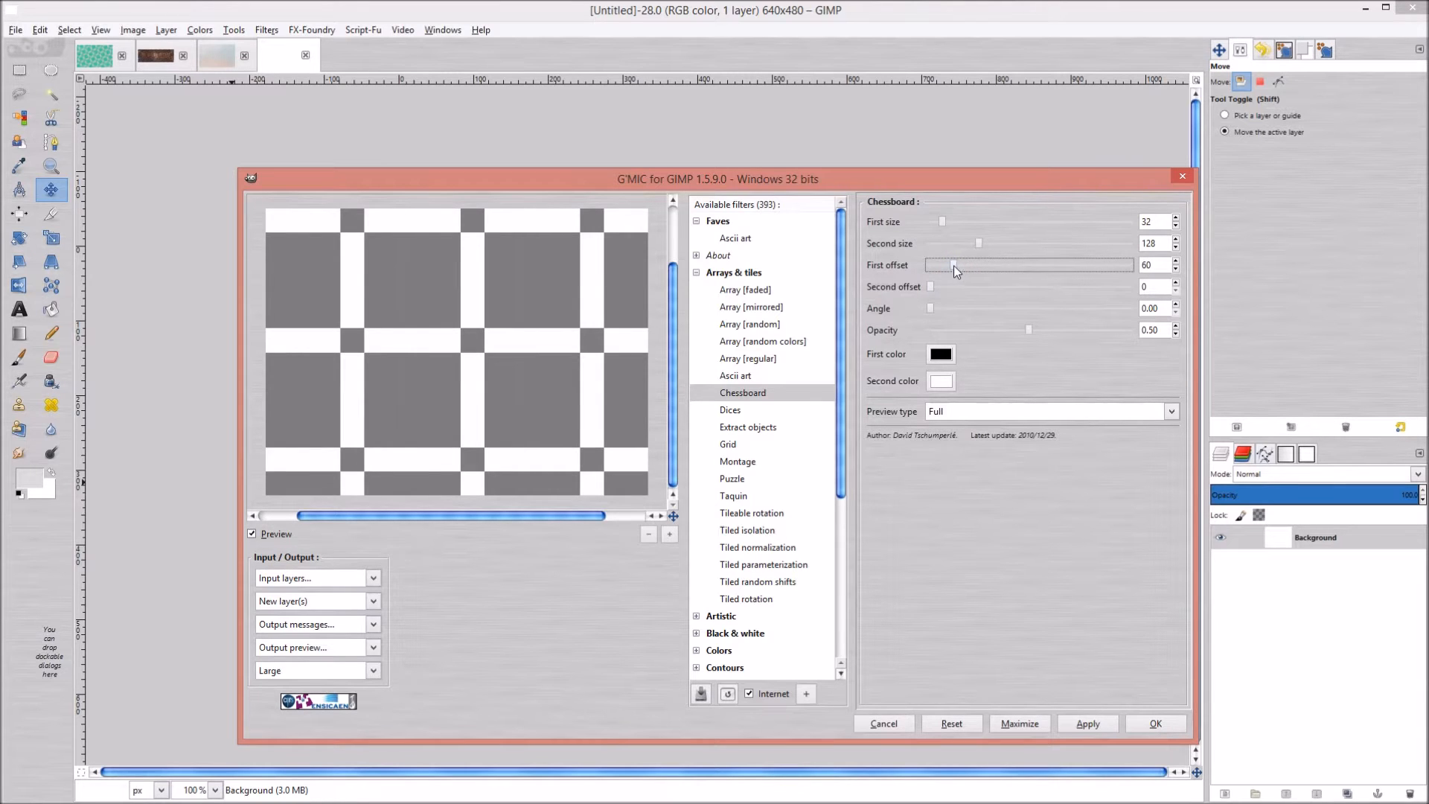
pyautogui.moveTo(945, 265); pyautogui.dragTo(952, 265)
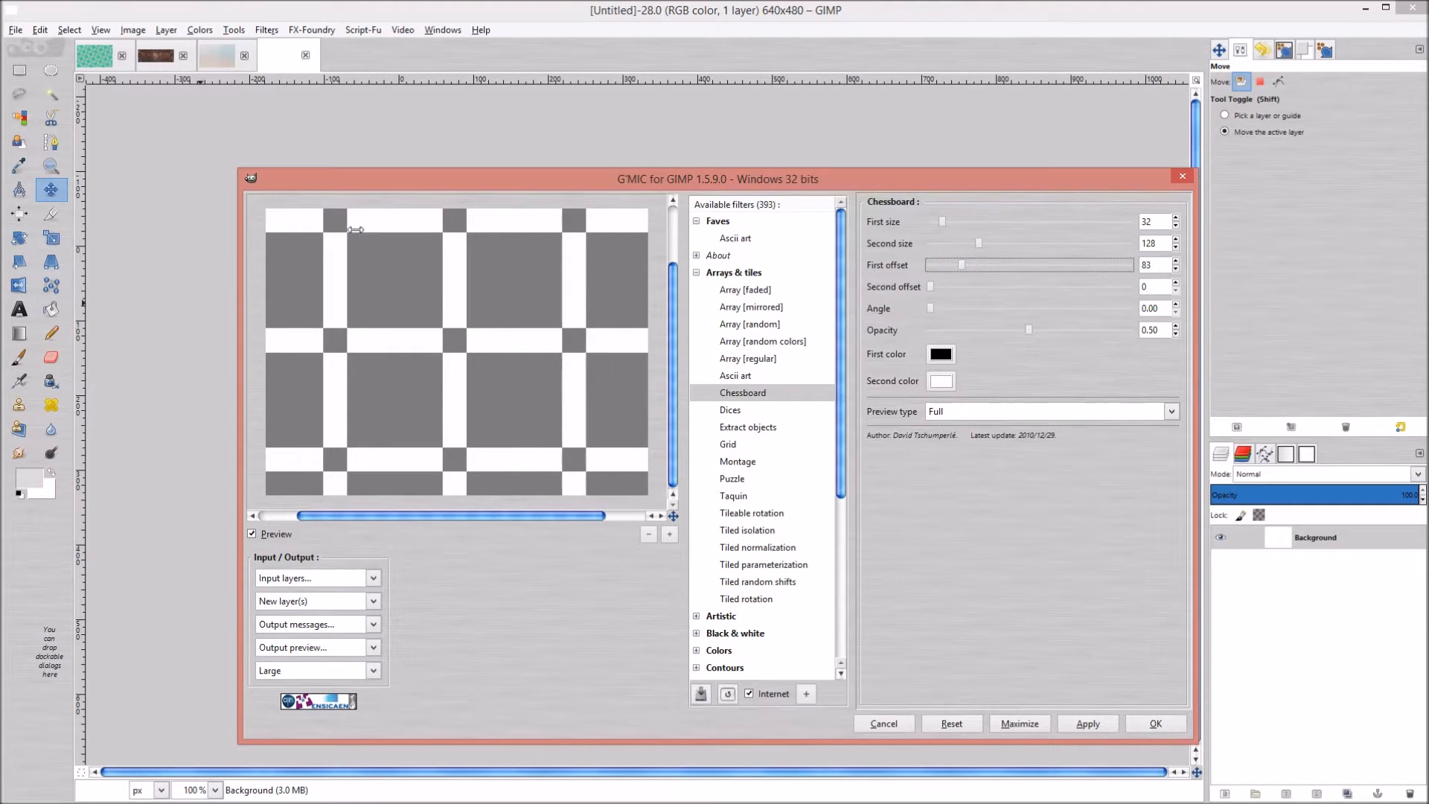
pyautogui.moveTo(931, 289); pyautogui.dragTo(941, 292)
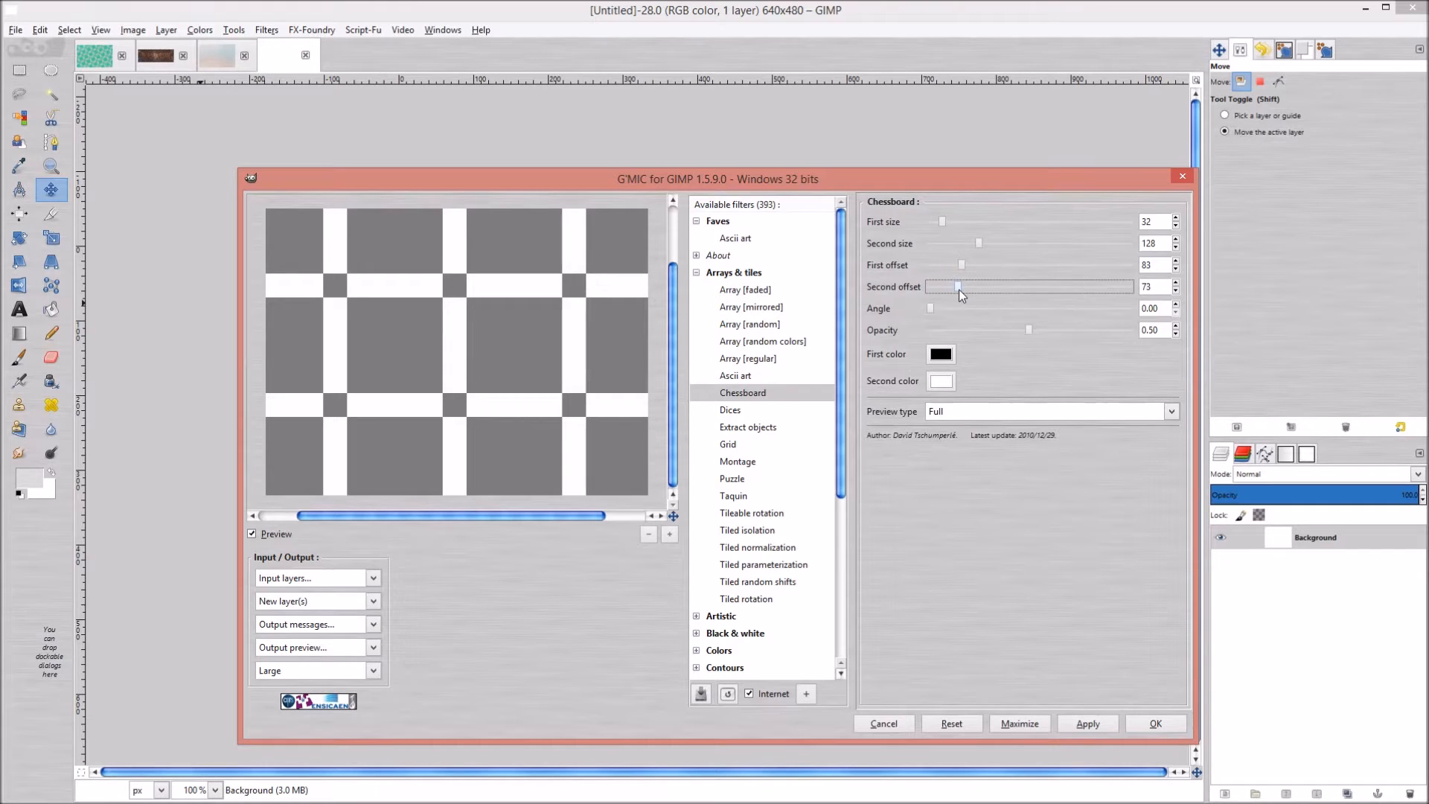
pyautogui.moveTo(959, 288); pyautogui.dragTo(957, 289)
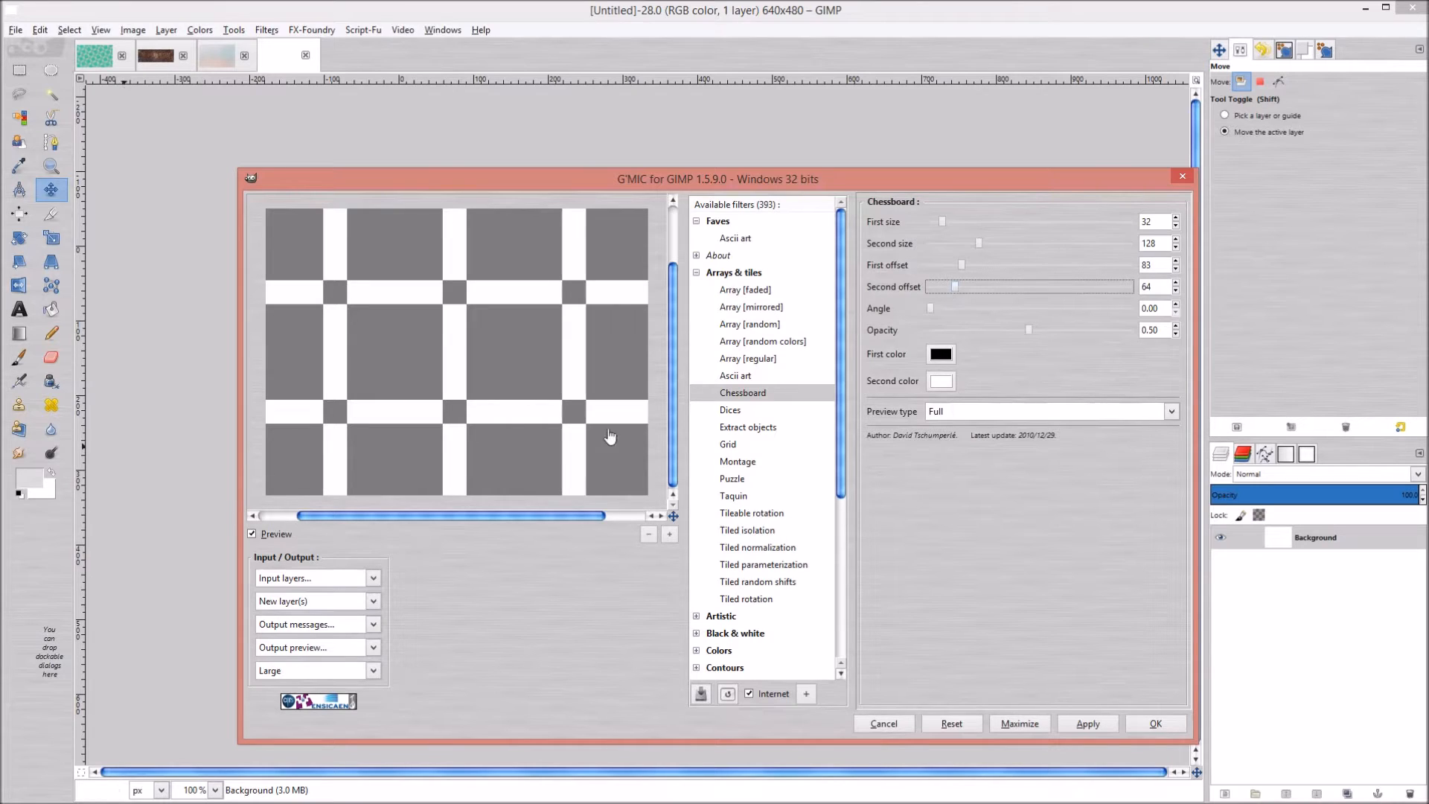
# Check the noted filter settings in Notepad and set the chessboard's angle to 25
pyautogui.click(1160, 309)
pyautogui.click(946, 17)
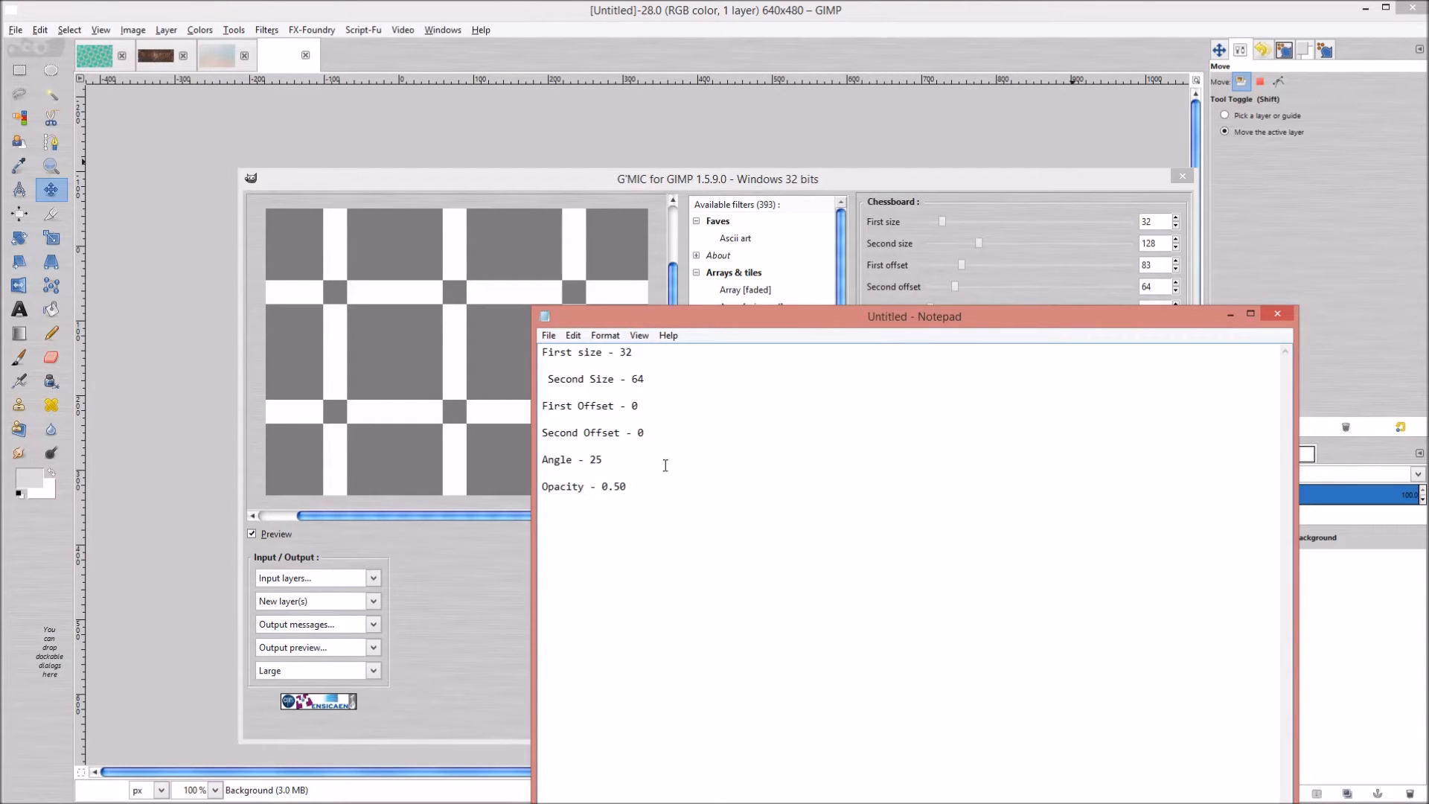
pyautogui.click(1230, 314)
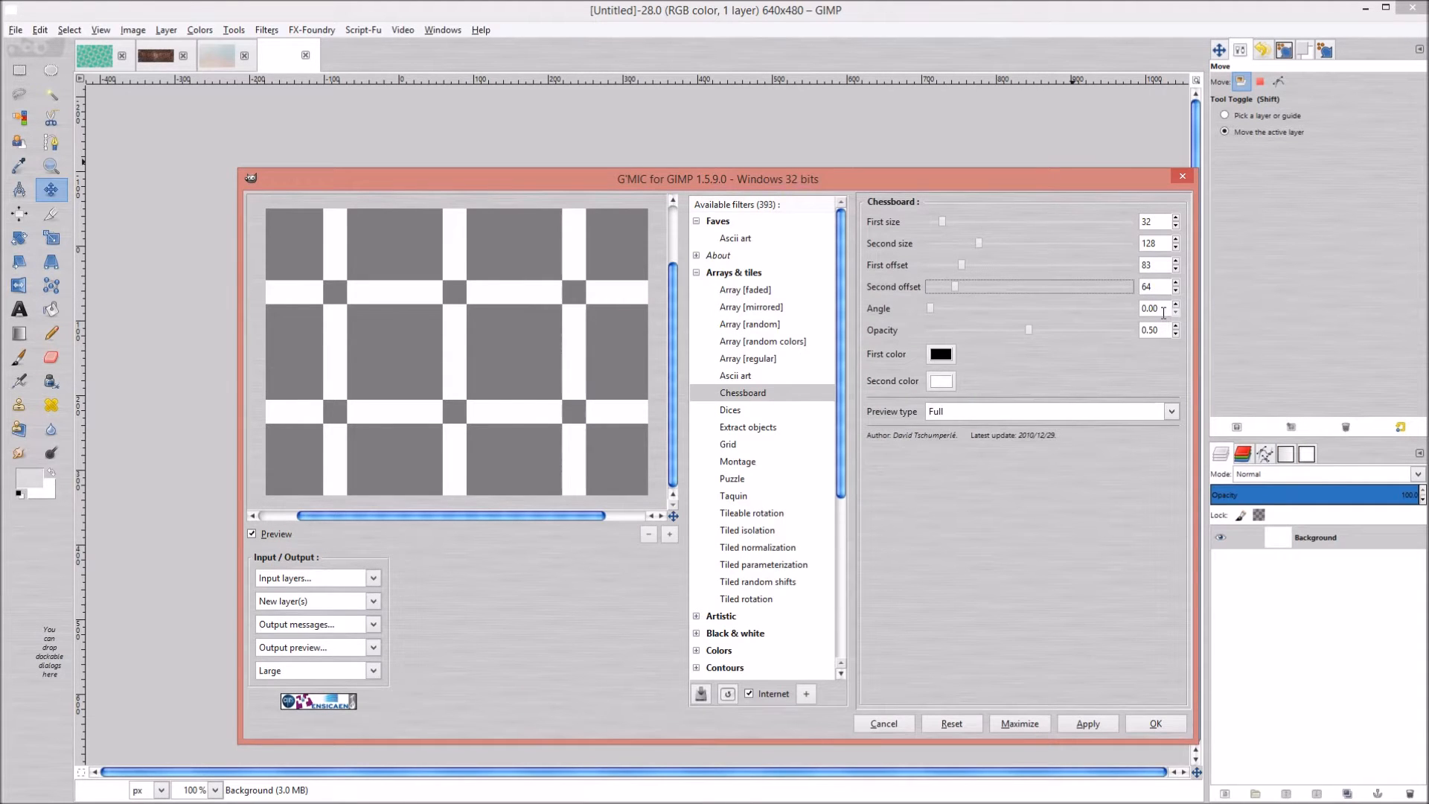
pyautogui.click(1164, 310)
pyautogui.hotkey('ctrl', 'a')
pyautogui.write('25')
pyautogui.press('Return')
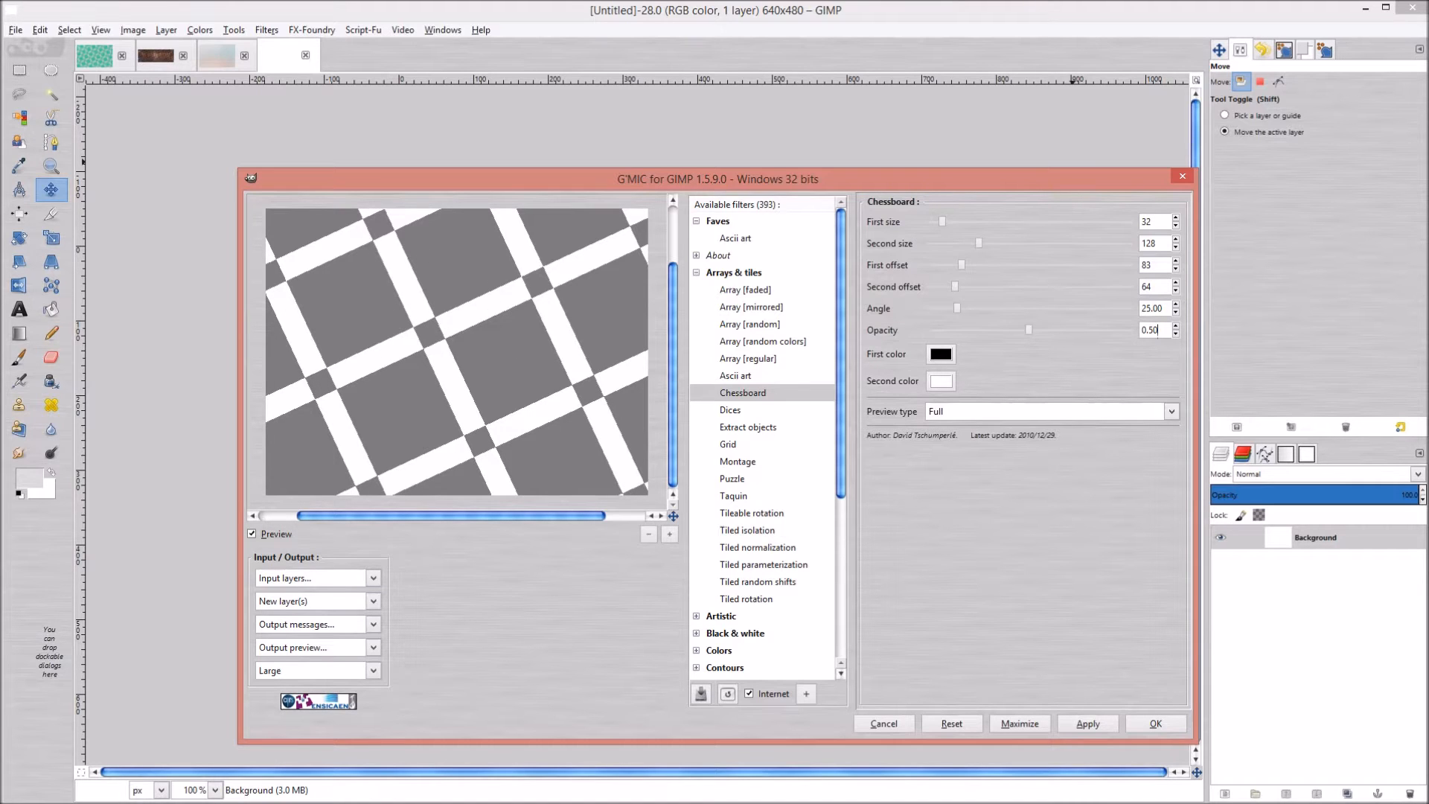
# Set the chessboard's angle back to 0
pyautogui.moveTo(1162, 308); pyautogui.dragTo(1123, 308)
pyautogui.write('0')
pyautogui.click(1157, 330)
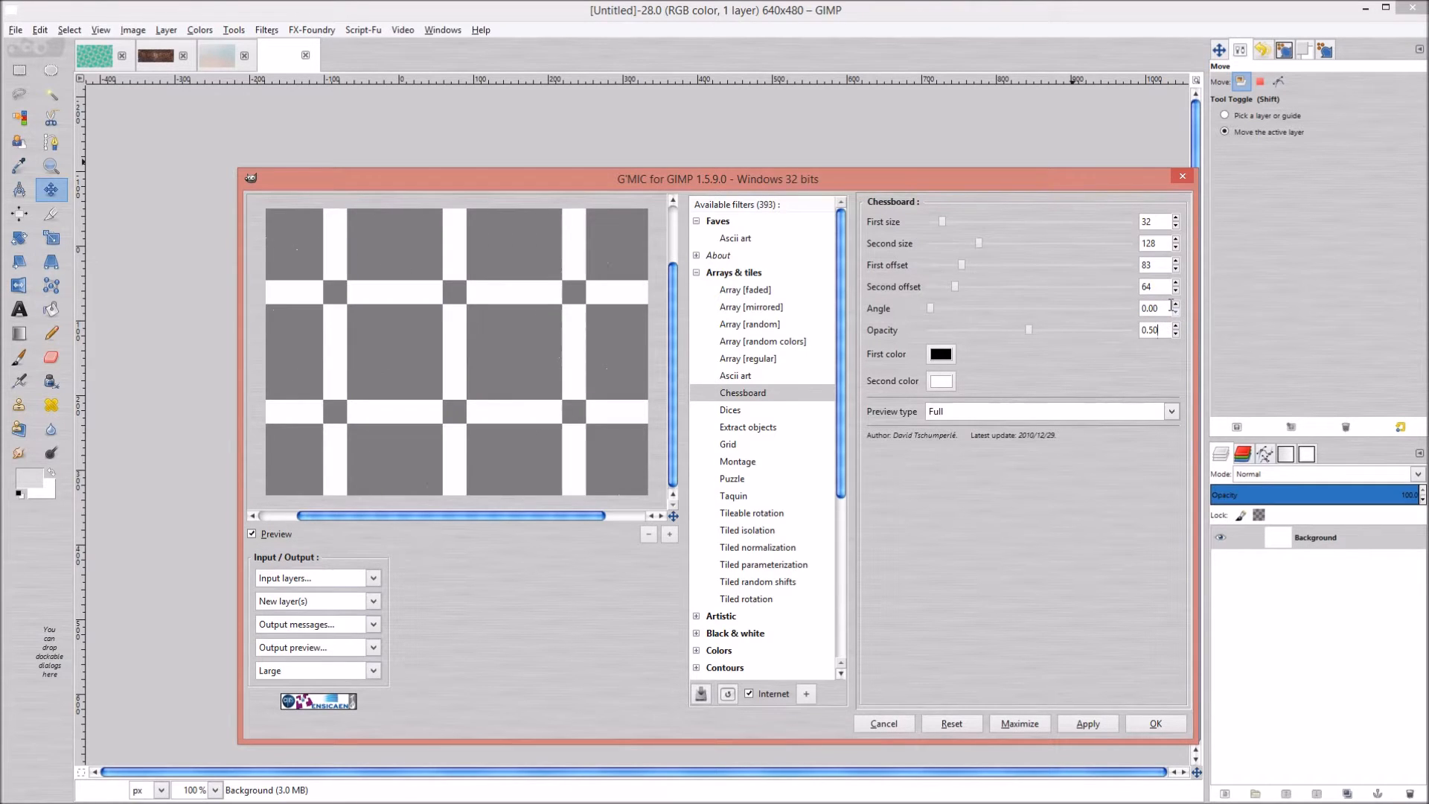
# Try -25 as the chessboard's angle and set it to 50
pyautogui.moveTo(1163, 306); pyautogui.dragTo(1141, 308)
pyautogui.write('-25')
pyautogui.click(1160, 330)
pyautogui.doubleClick(1162, 307)
pyautogui.write('50')
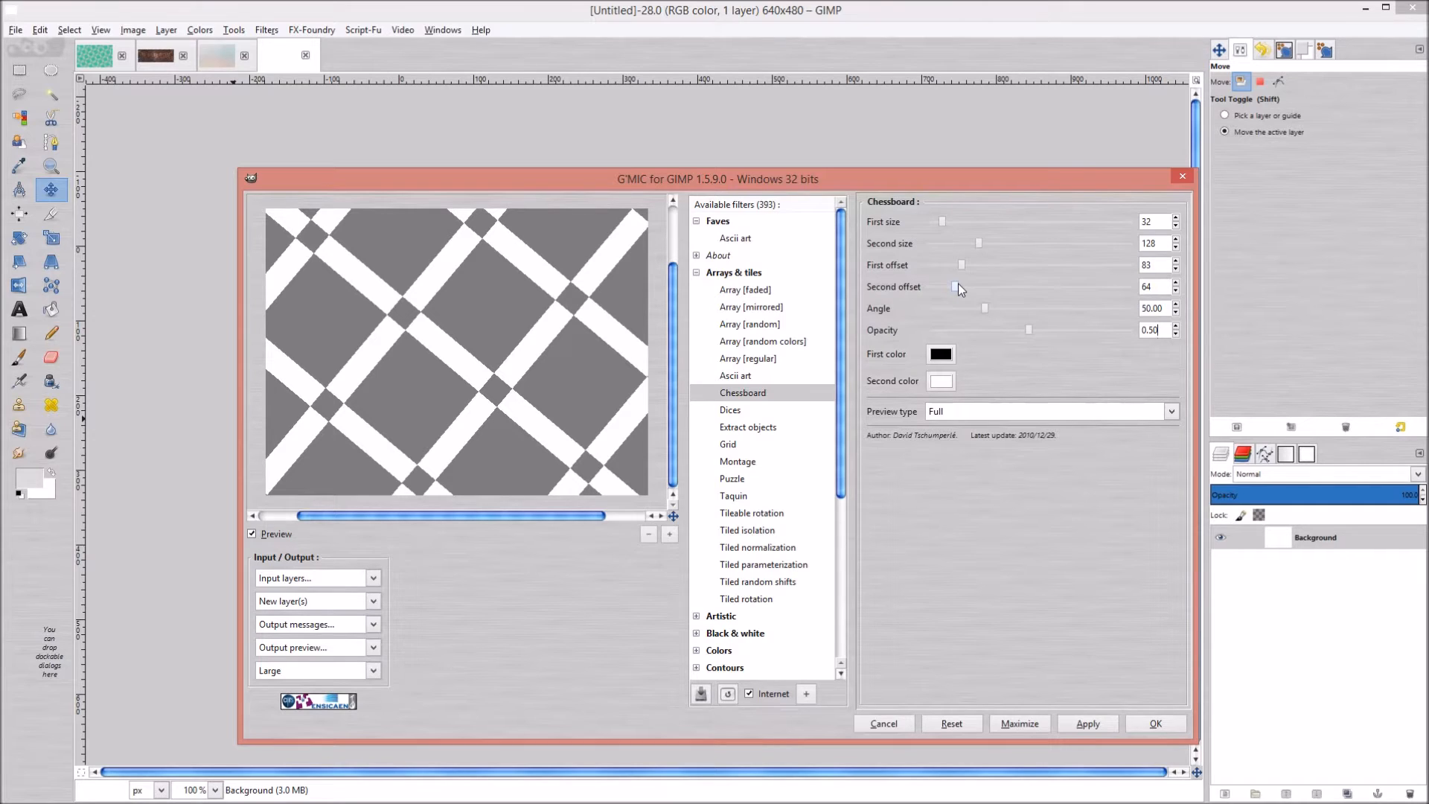
# Adjust the chessboard's first offset to 126 and its second offset to 50
pyautogui.moveTo(956, 286); pyautogui.dragTo(952, 286)
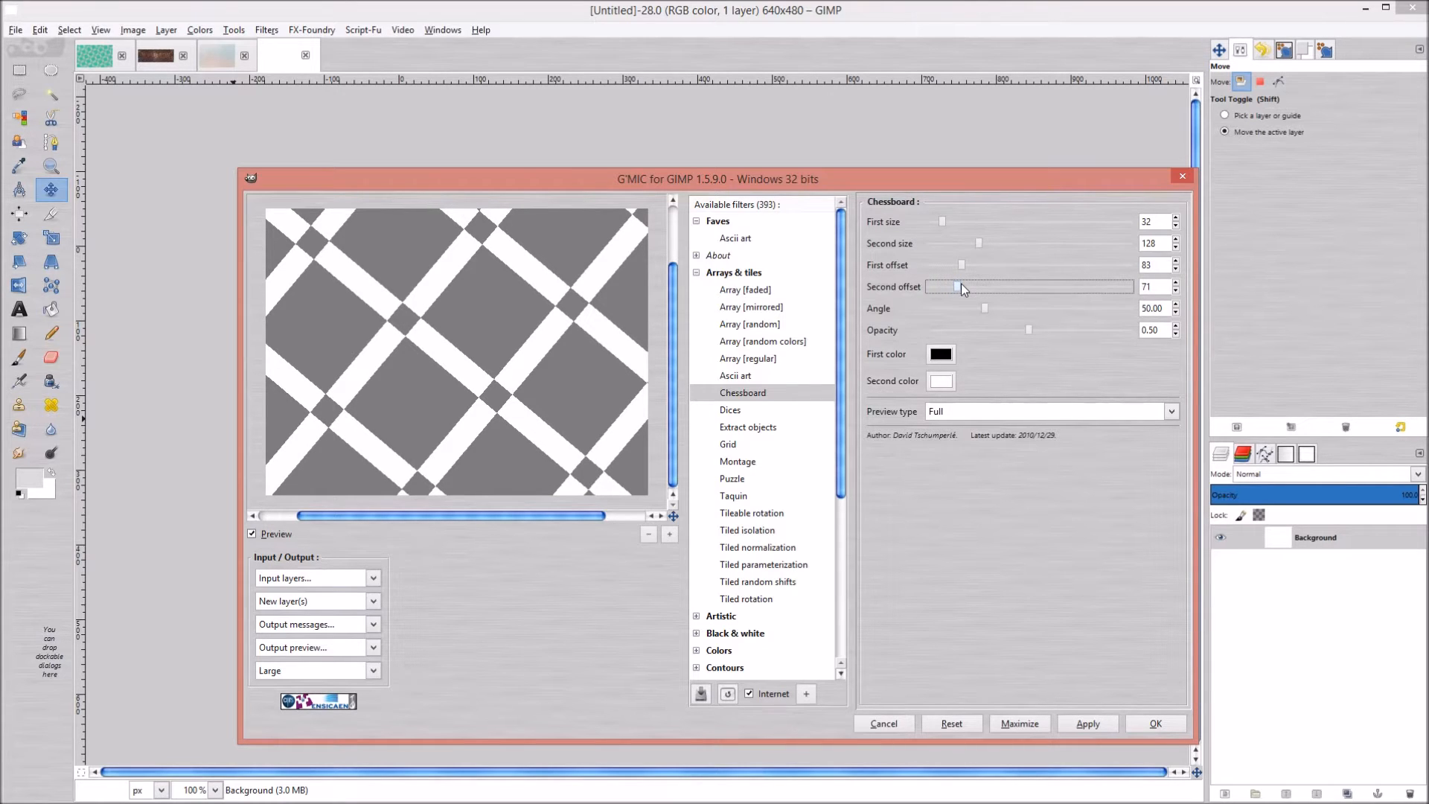
pyautogui.moveTo(962, 286)
pyautogui.mouseDown()
pyautogui.moveTo(958, 265)
pyautogui.moveTo(978, 265)
pyautogui.mouseUp()
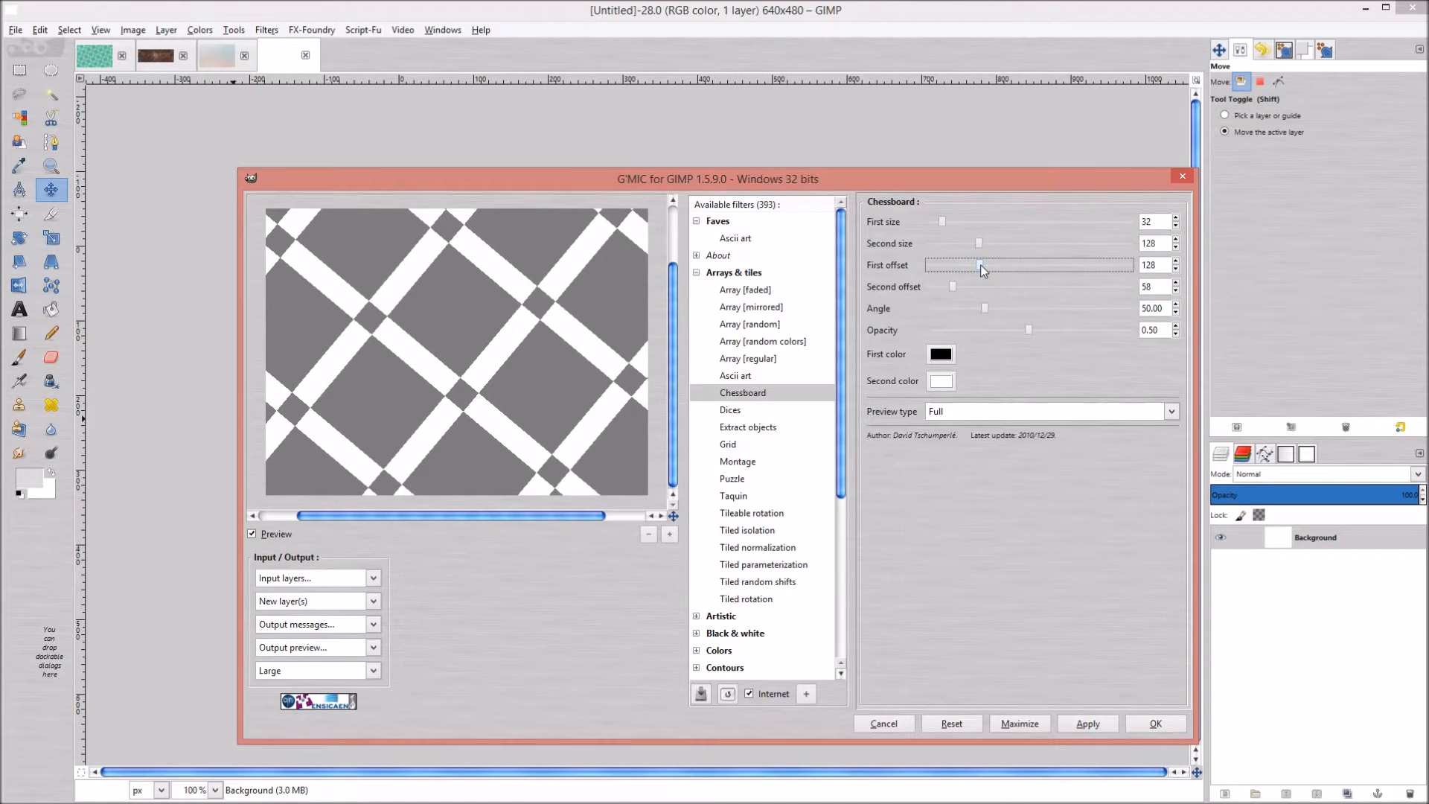
pyautogui.moveTo(978, 265); pyautogui.dragTo(972, 265)
pyautogui.click(952, 287)
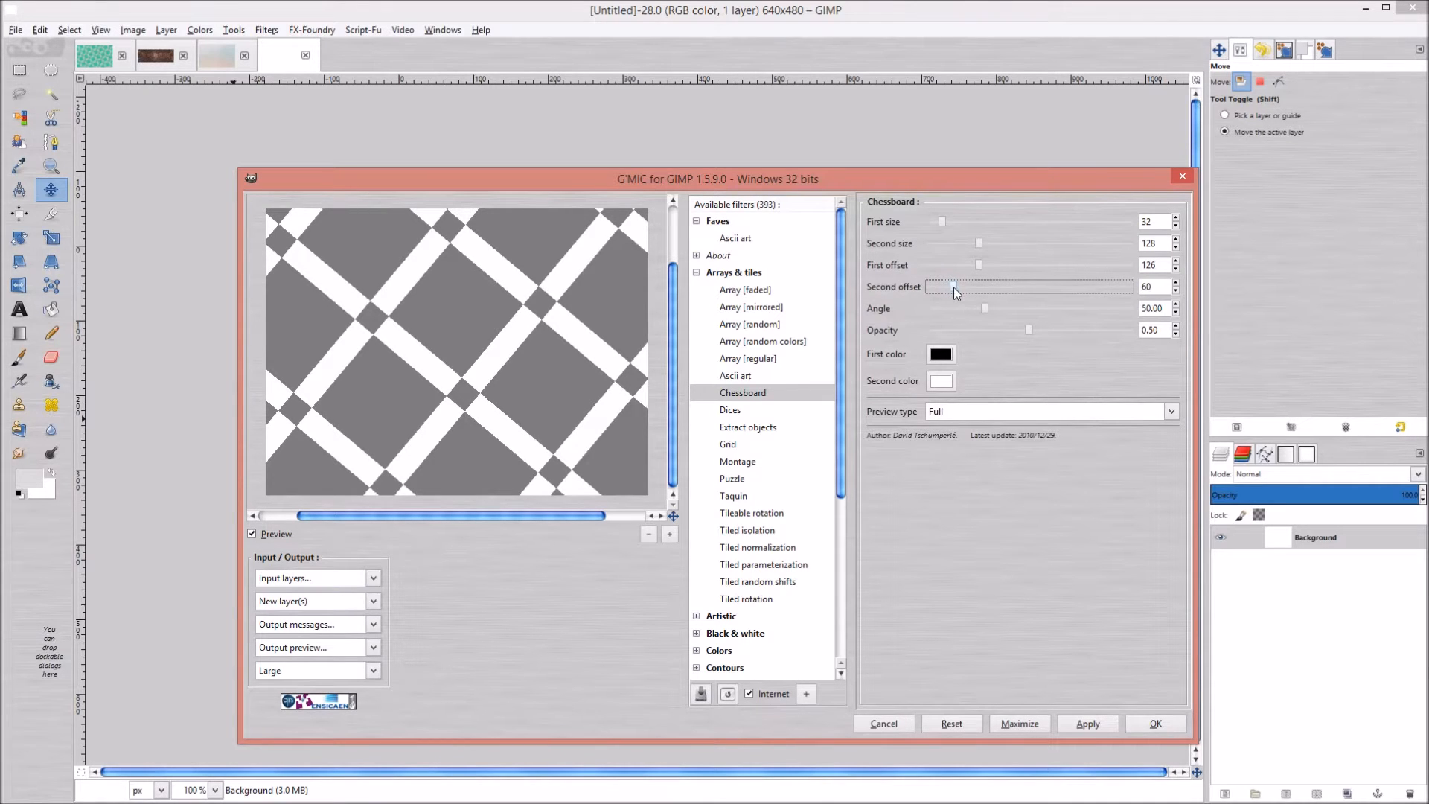
pyautogui.moveTo(954, 287); pyautogui.dragTo(942, 290)
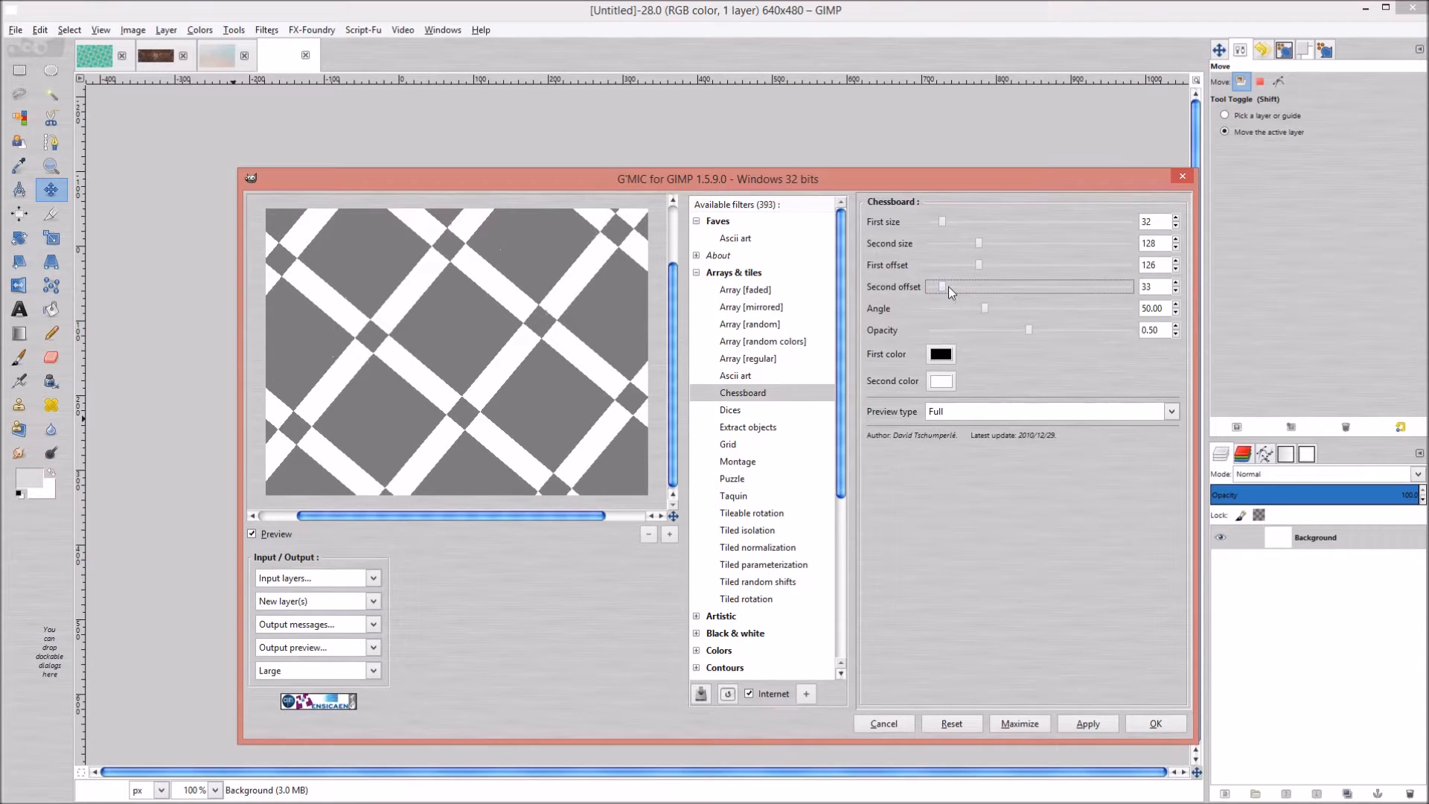
pyautogui.moveTo(945, 288); pyautogui.dragTo(953, 288)
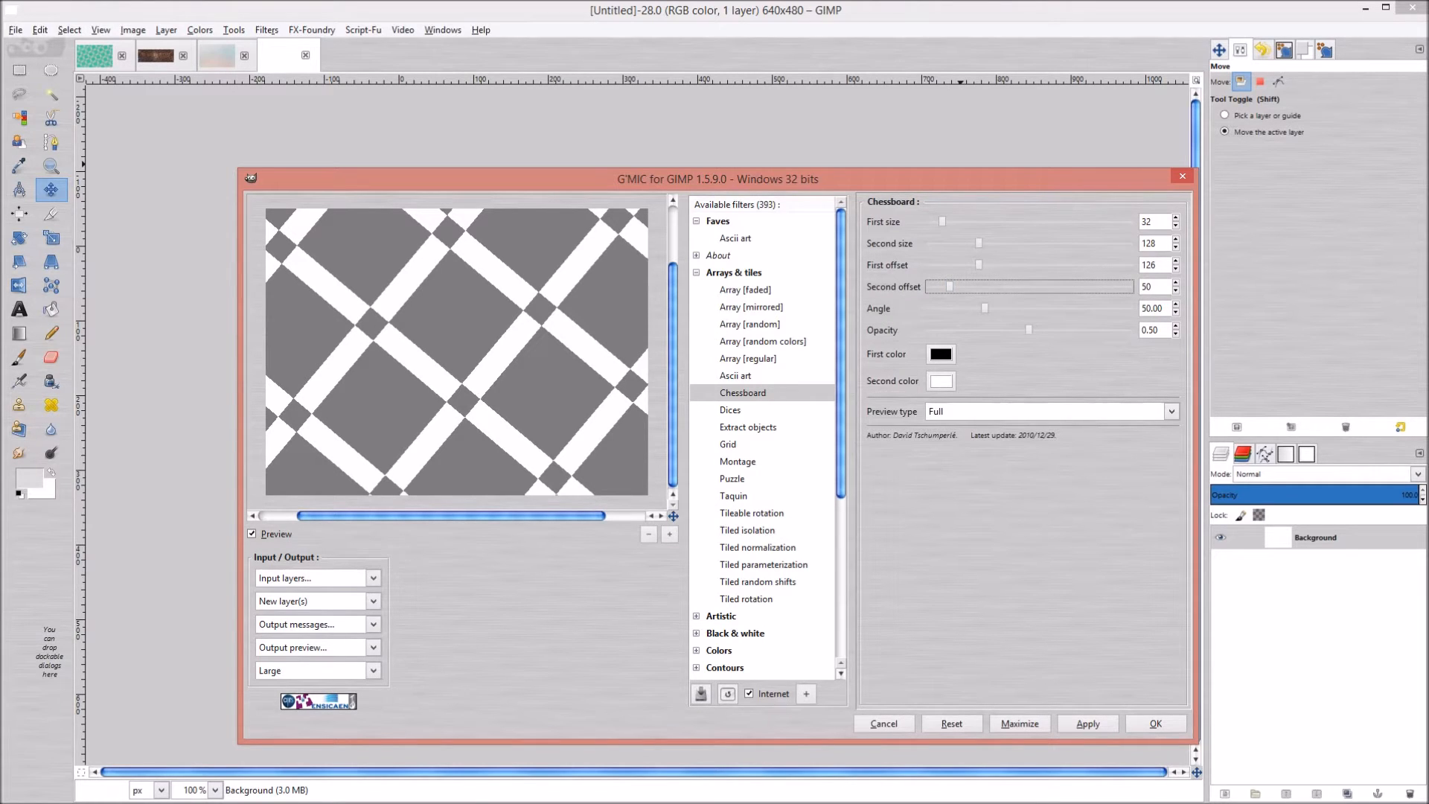
# Restore the default black foreground color and fill the Background layer with it using Bucket Fill
pyautogui.moveTo(1014, 182); pyautogui.dragTo(982, 153)
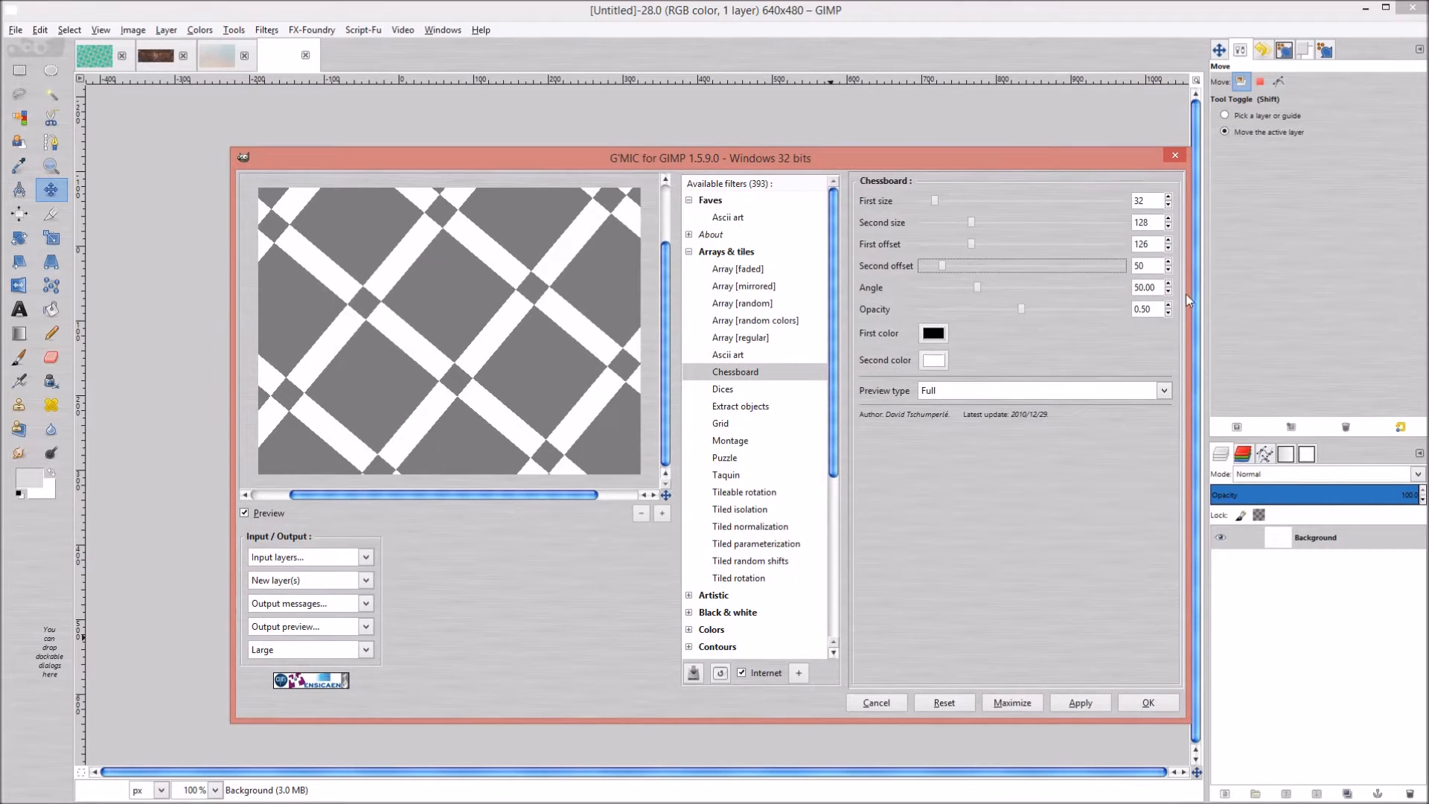
pyautogui.click(1320, 540)
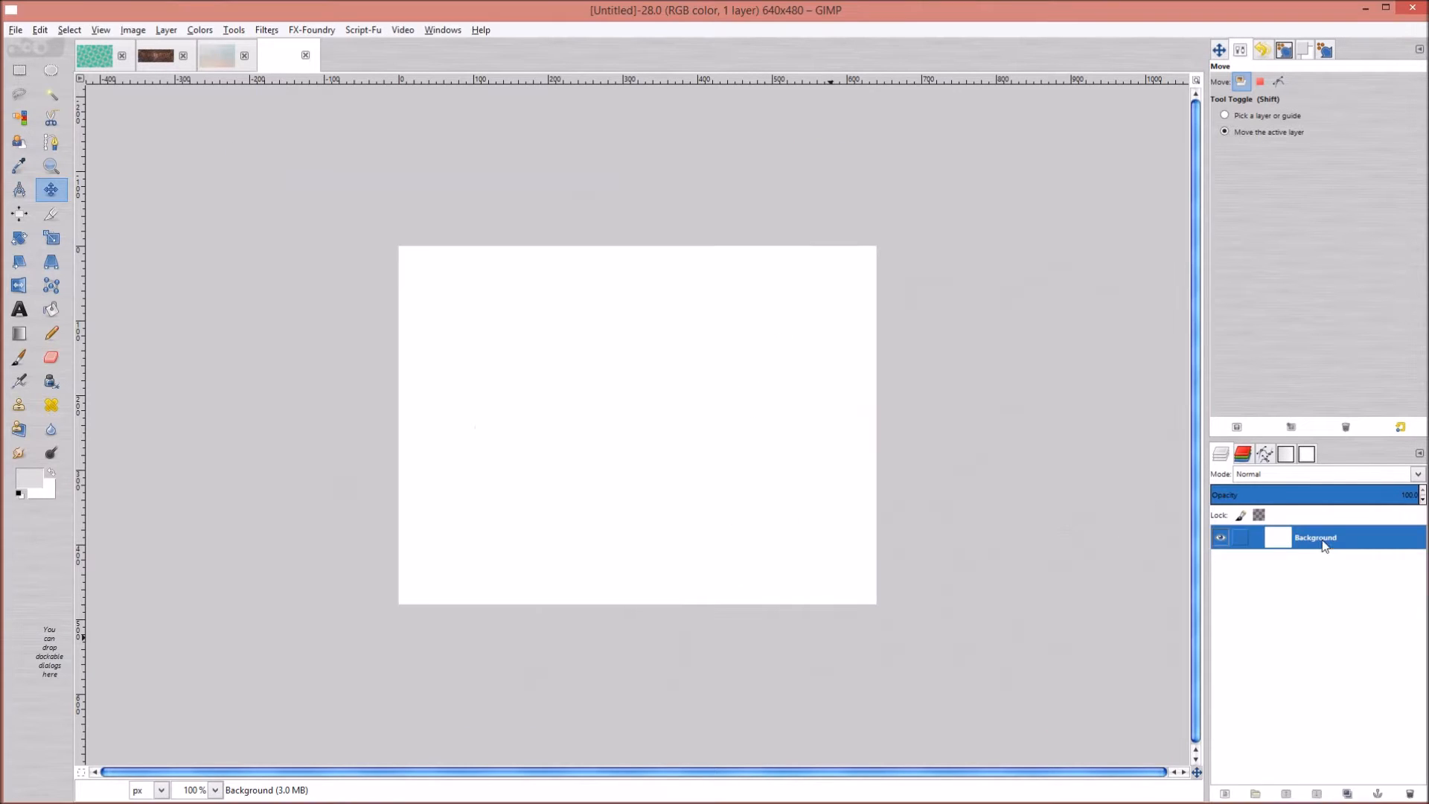
pyautogui.click(19, 493)
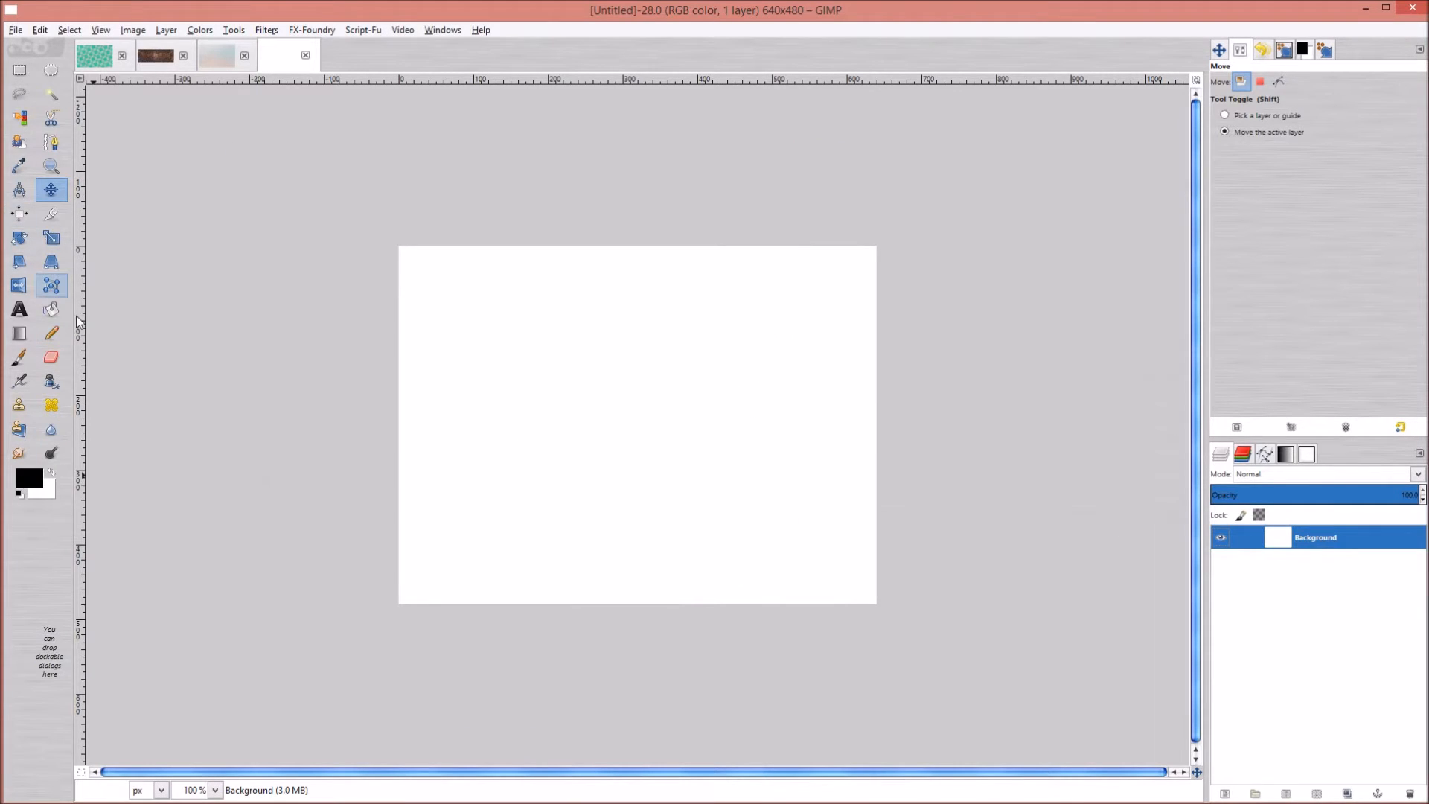
pyautogui.click(50, 309)
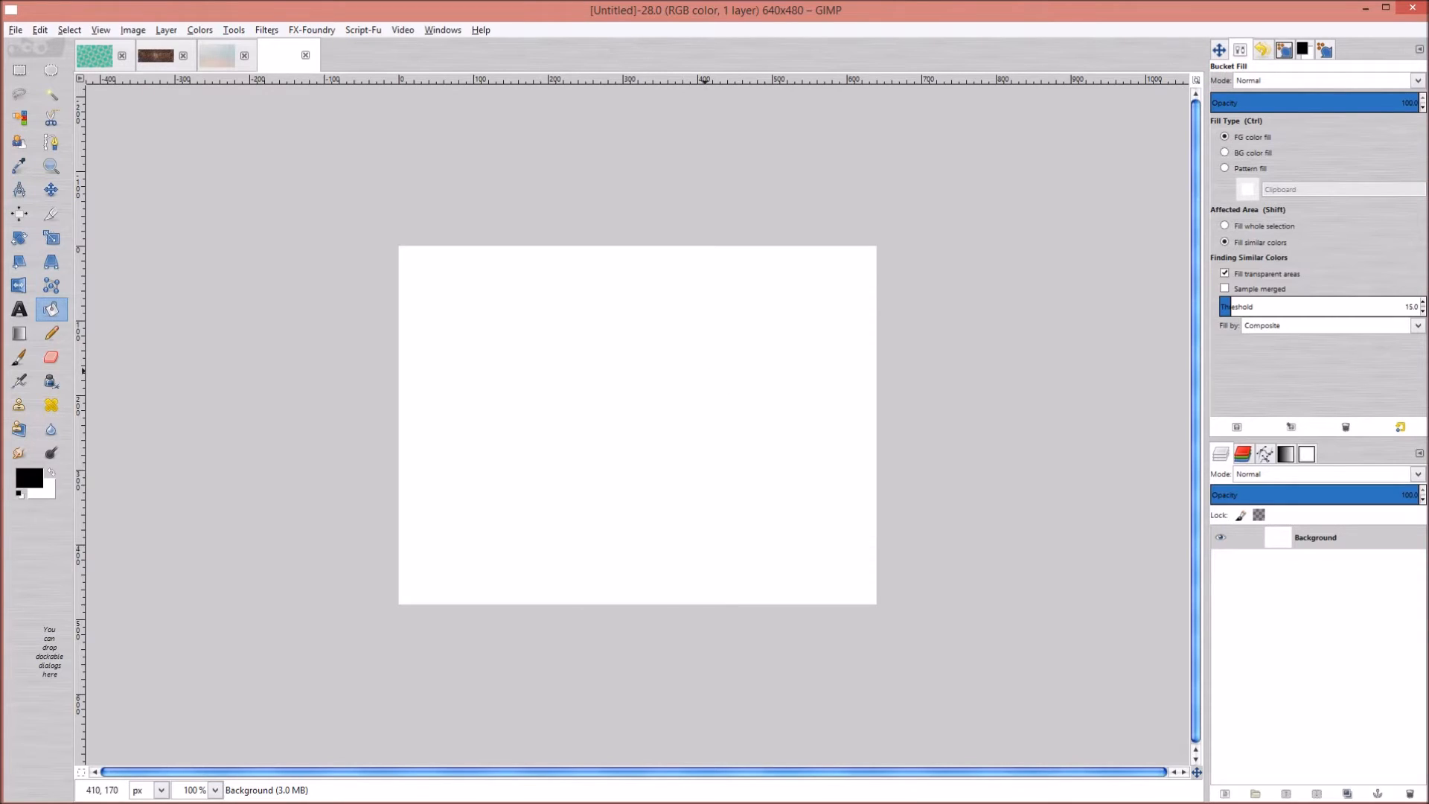
pyautogui.click(704, 373)
# Return to the G'MIC dialog, reset the Chessboard filter, and set its first size to 32 and second size to 128
pyautogui.moveTo(968, 16)
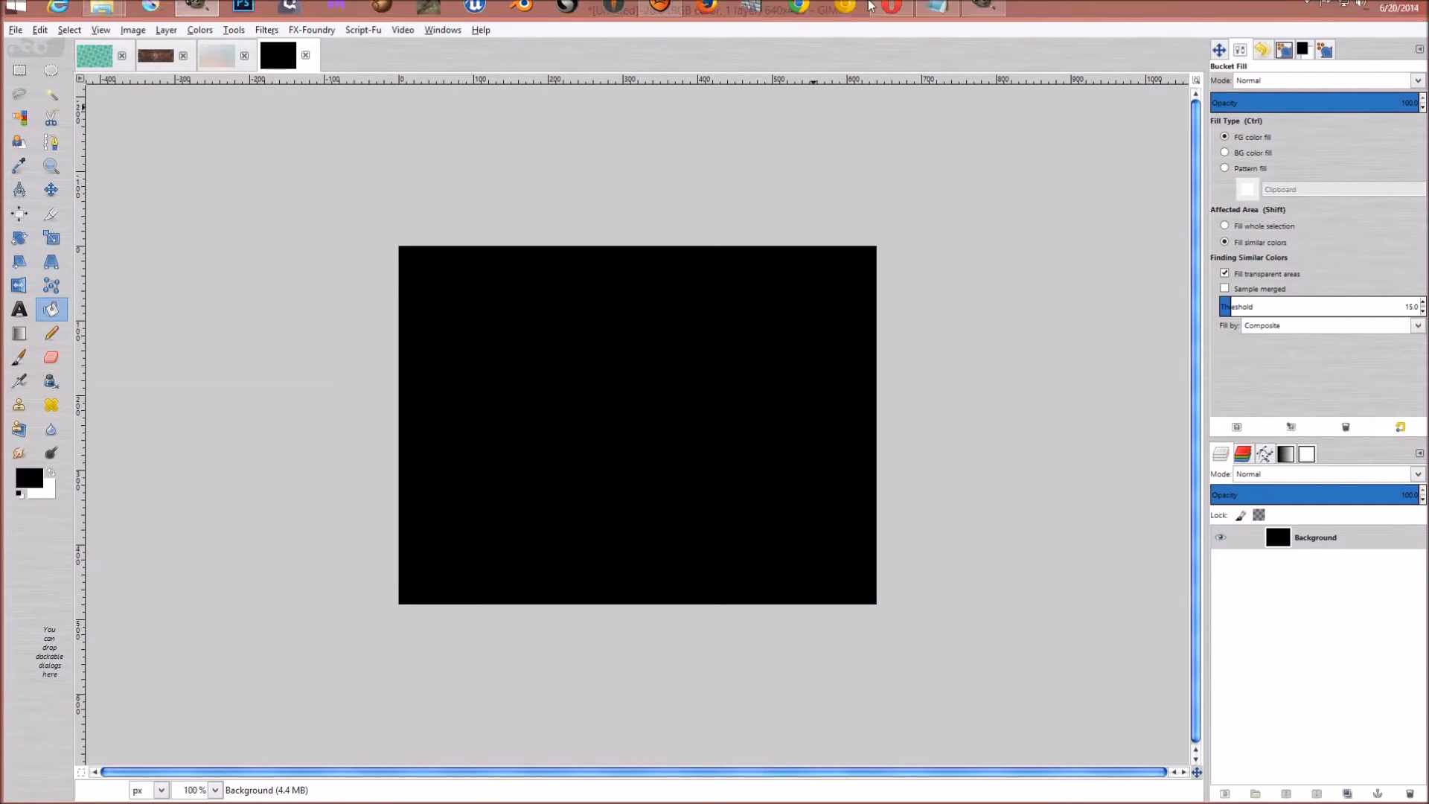
pyautogui.click(983, 13)
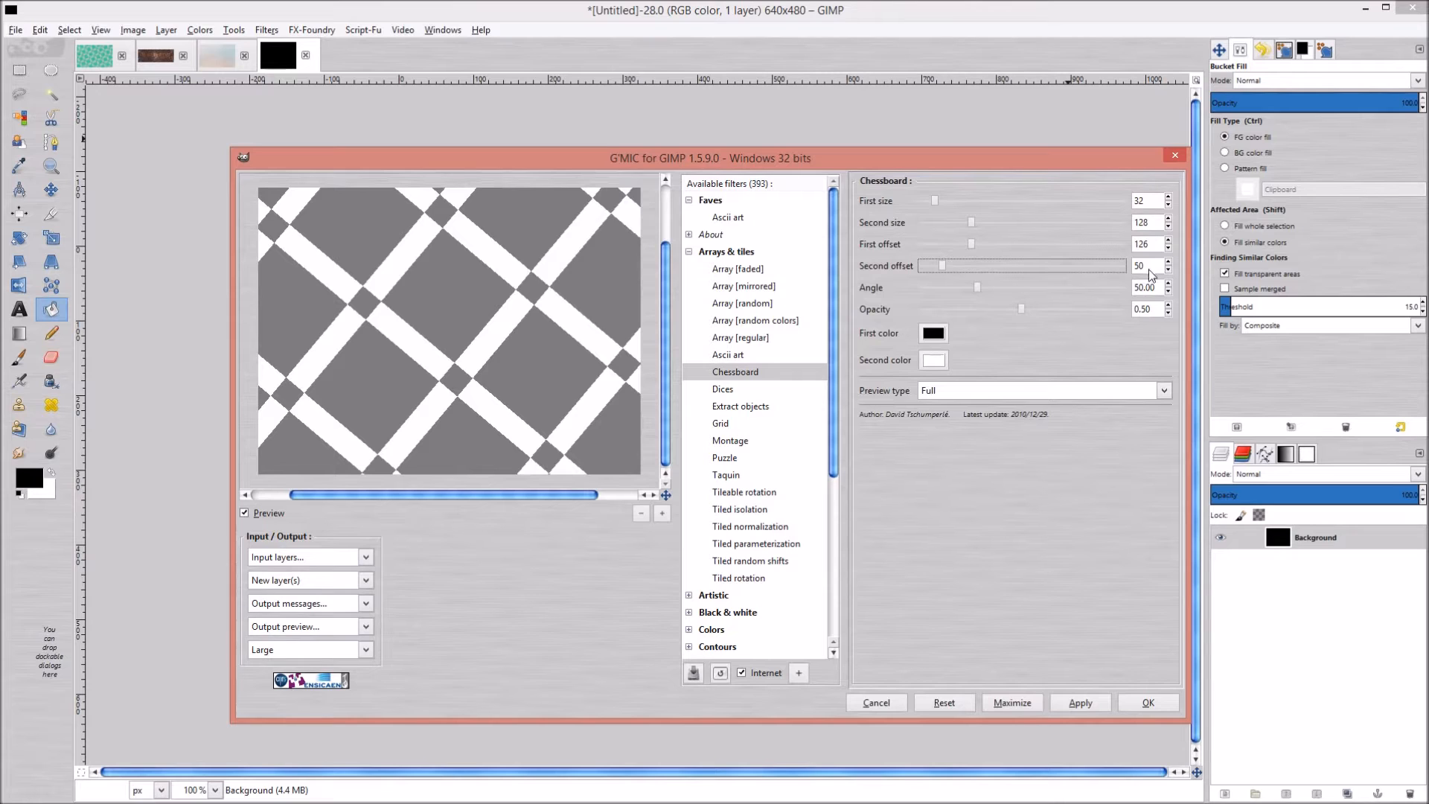
pyautogui.click(944, 702)
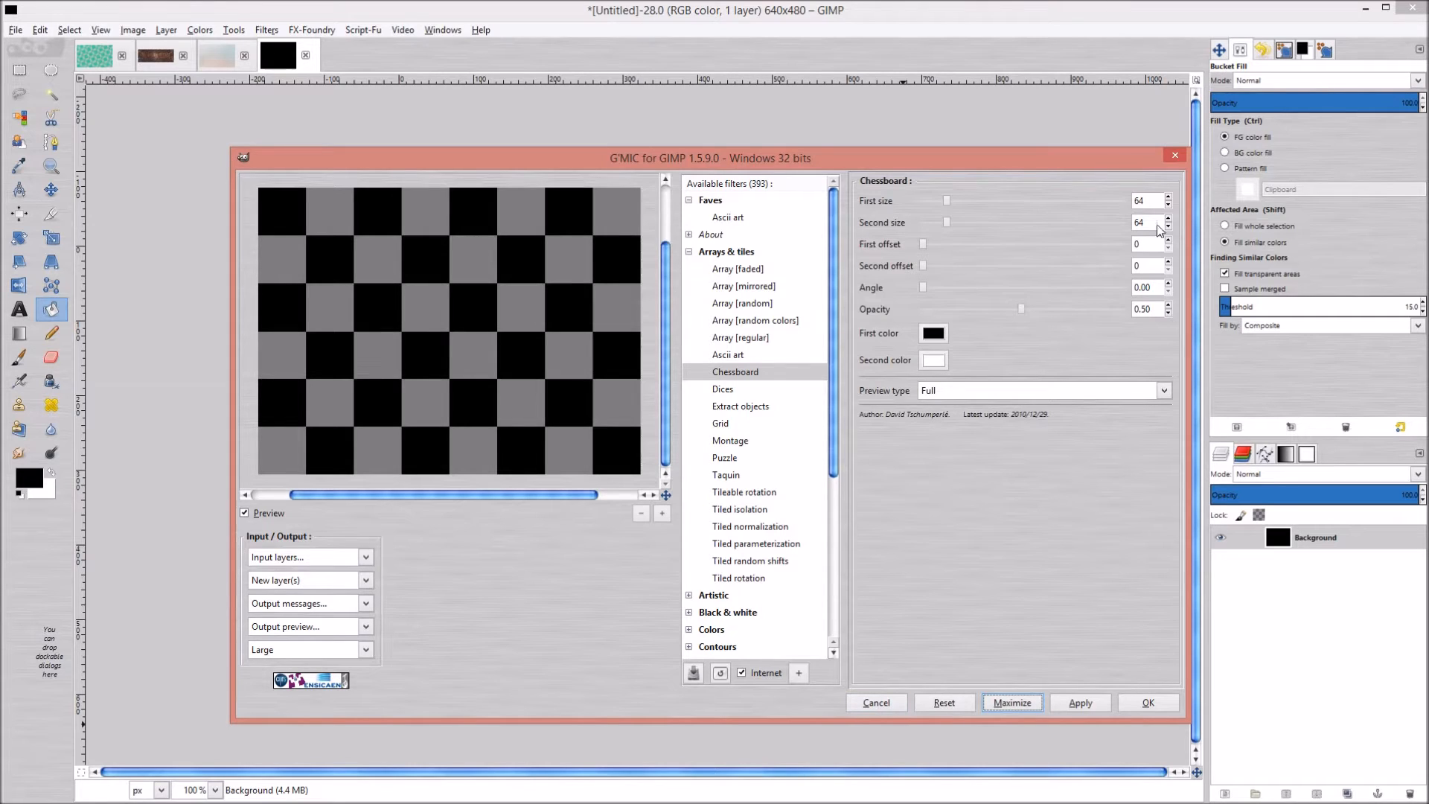
pyautogui.doubleClick(1143, 202)
pyautogui.write('32')
pyautogui.doubleClick(1141, 223)
pyautogui.write('1')
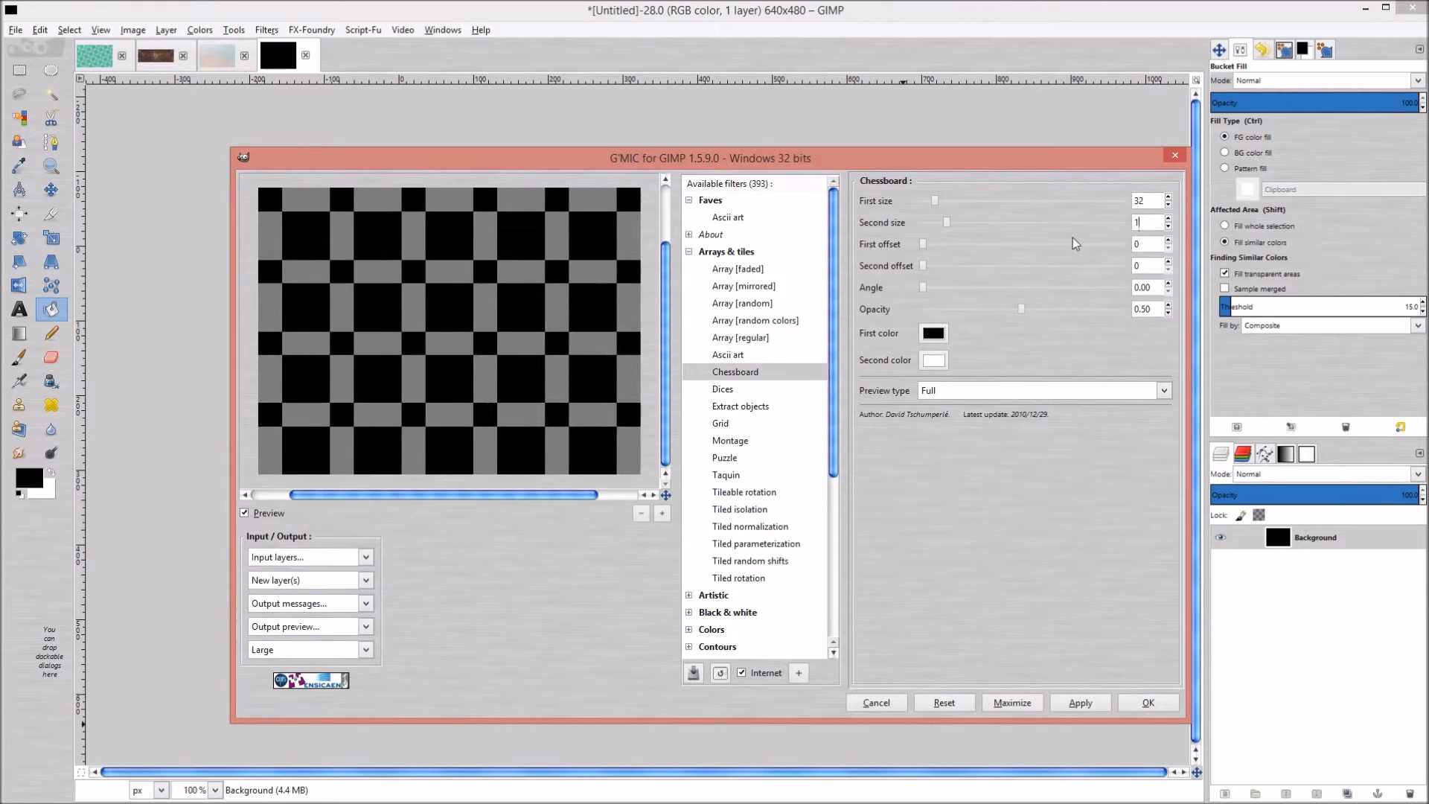
pyautogui.write('28')
pyautogui.press('Tab')
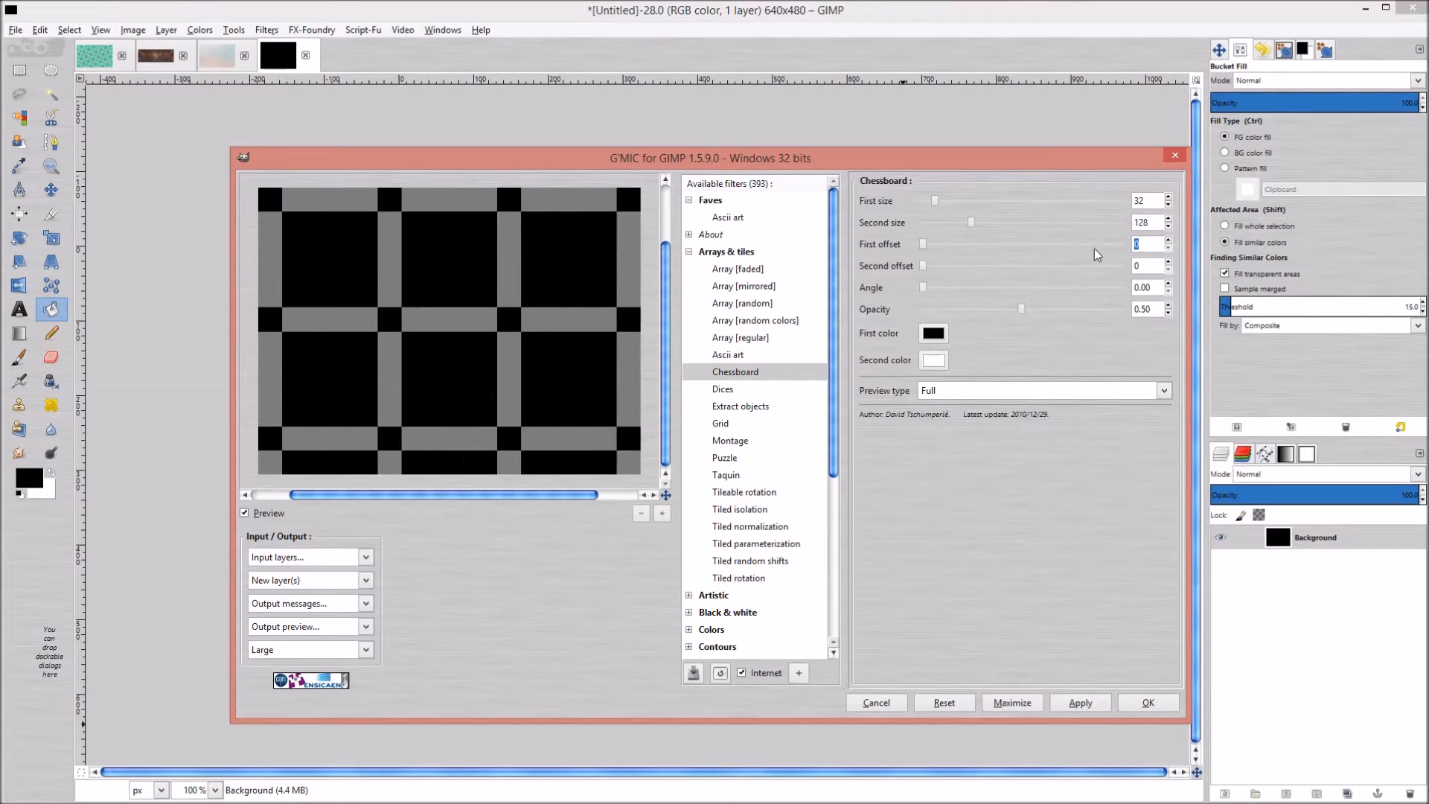
# Set the chessboard's first offset to 126 and its second offset to 50
pyautogui.write('126')
pyautogui.click(1150, 265)
pyautogui.moveTo(1151, 265); pyautogui.dragTo(1078, 265)
pyautogui.write('50')
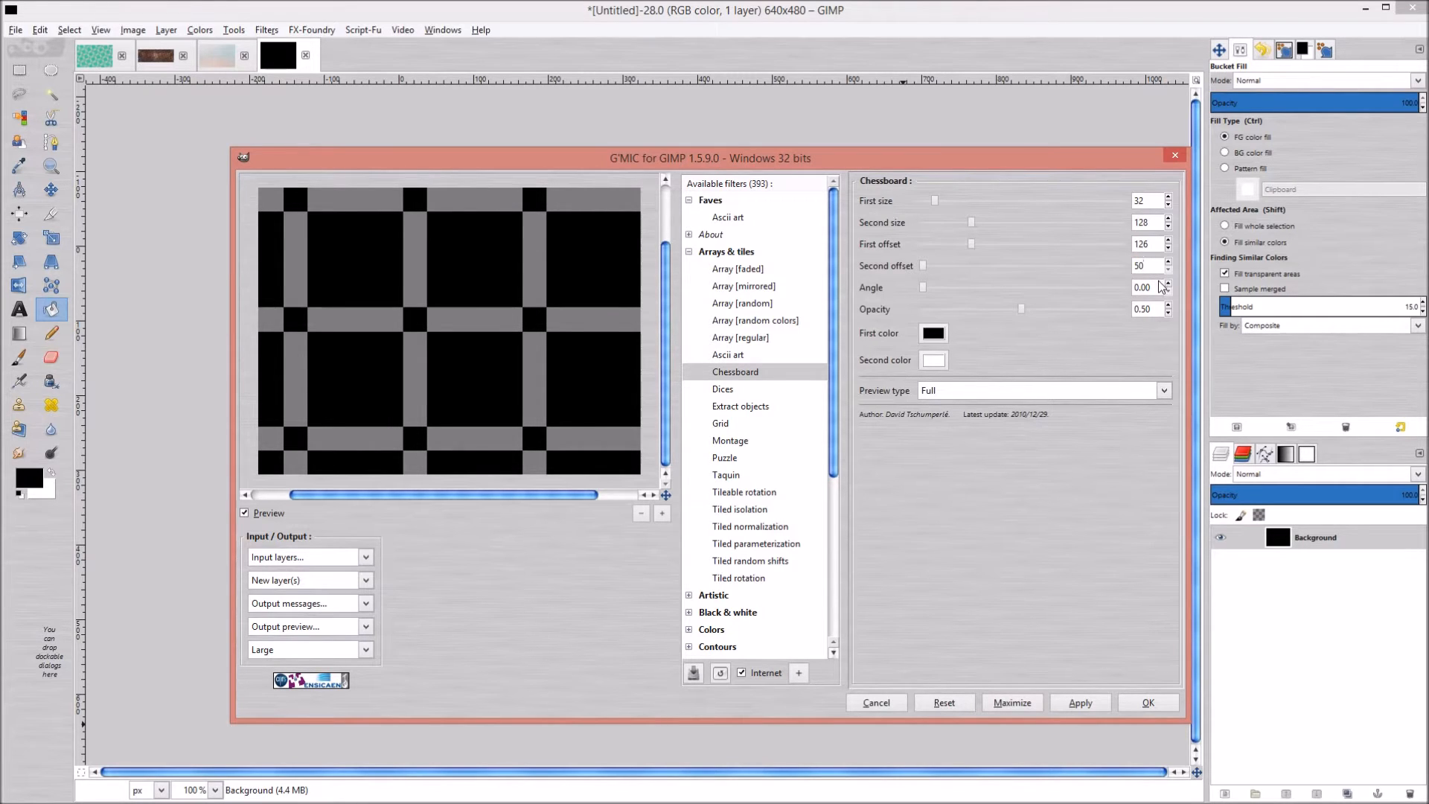
# Set the chessboard's angle to 50
pyautogui.click(1155, 286)
pyautogui.moveTo(1155, 286); pyautogui.dragTo(1058, 264)
pyautogui.write('50')
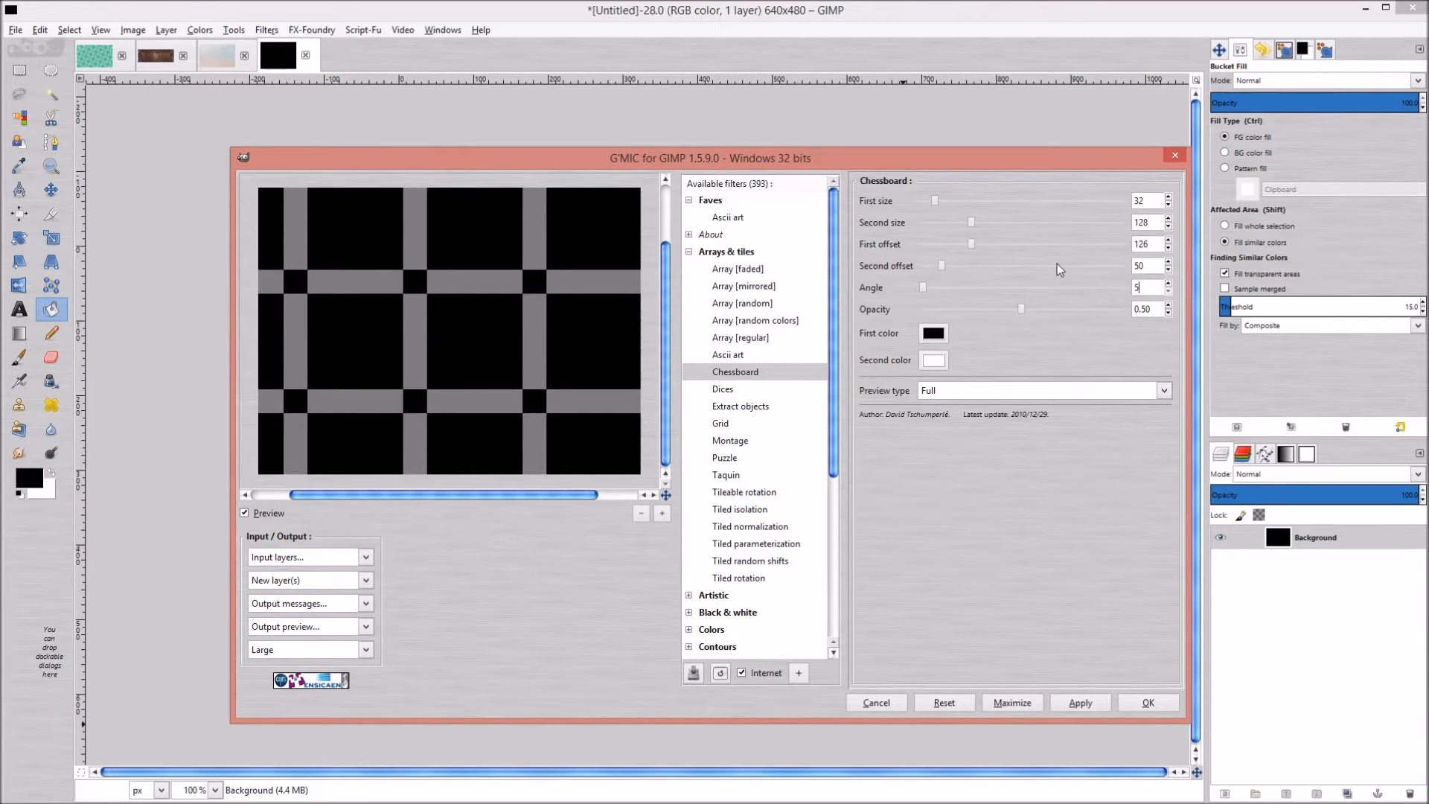
pyautogui.press('Return')
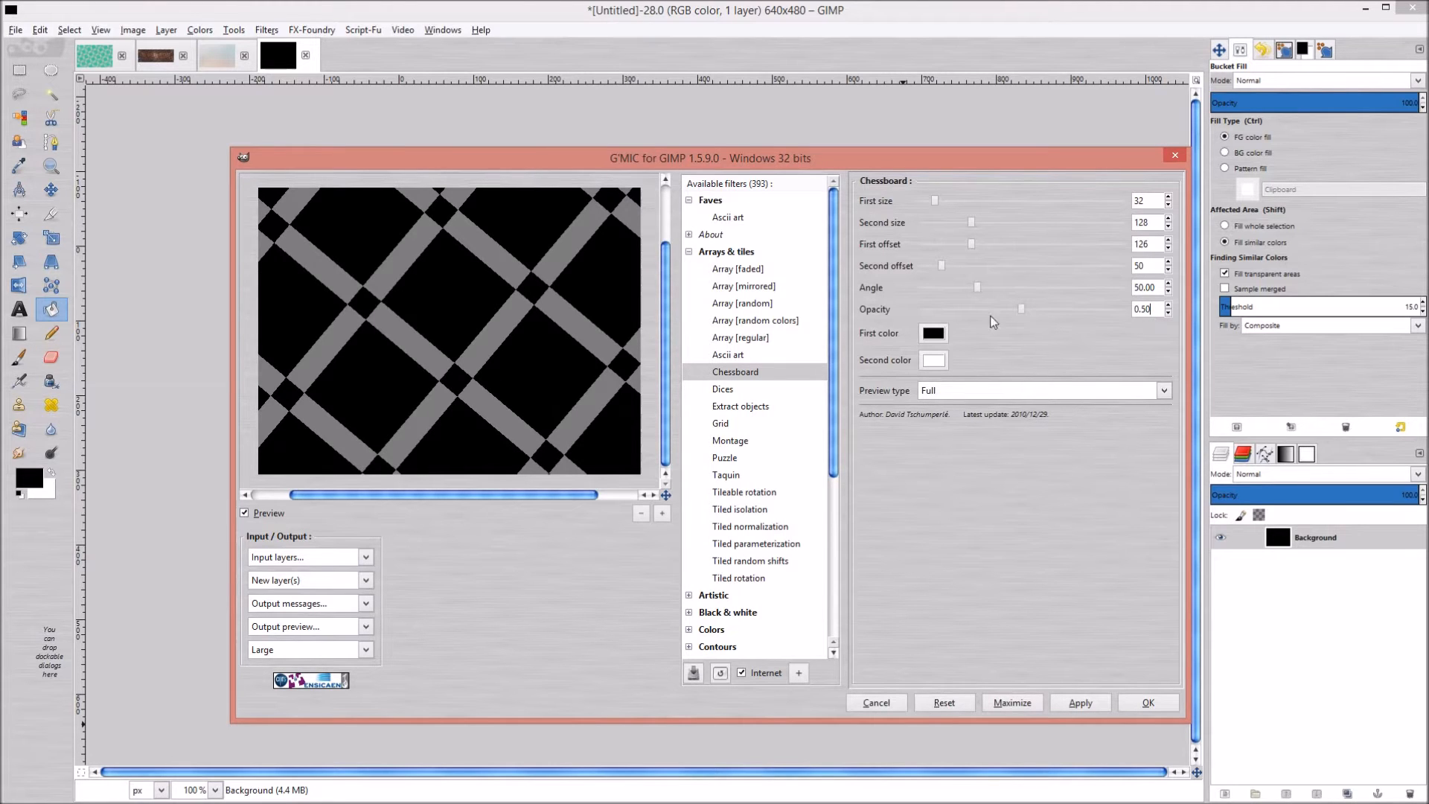
# Change the chessboard's first color to a neutral light gray with RGB values of 176
pyautogui.click(942, 336)
pyautogui.click(578, 448)
pyautogui.click(789, 547)
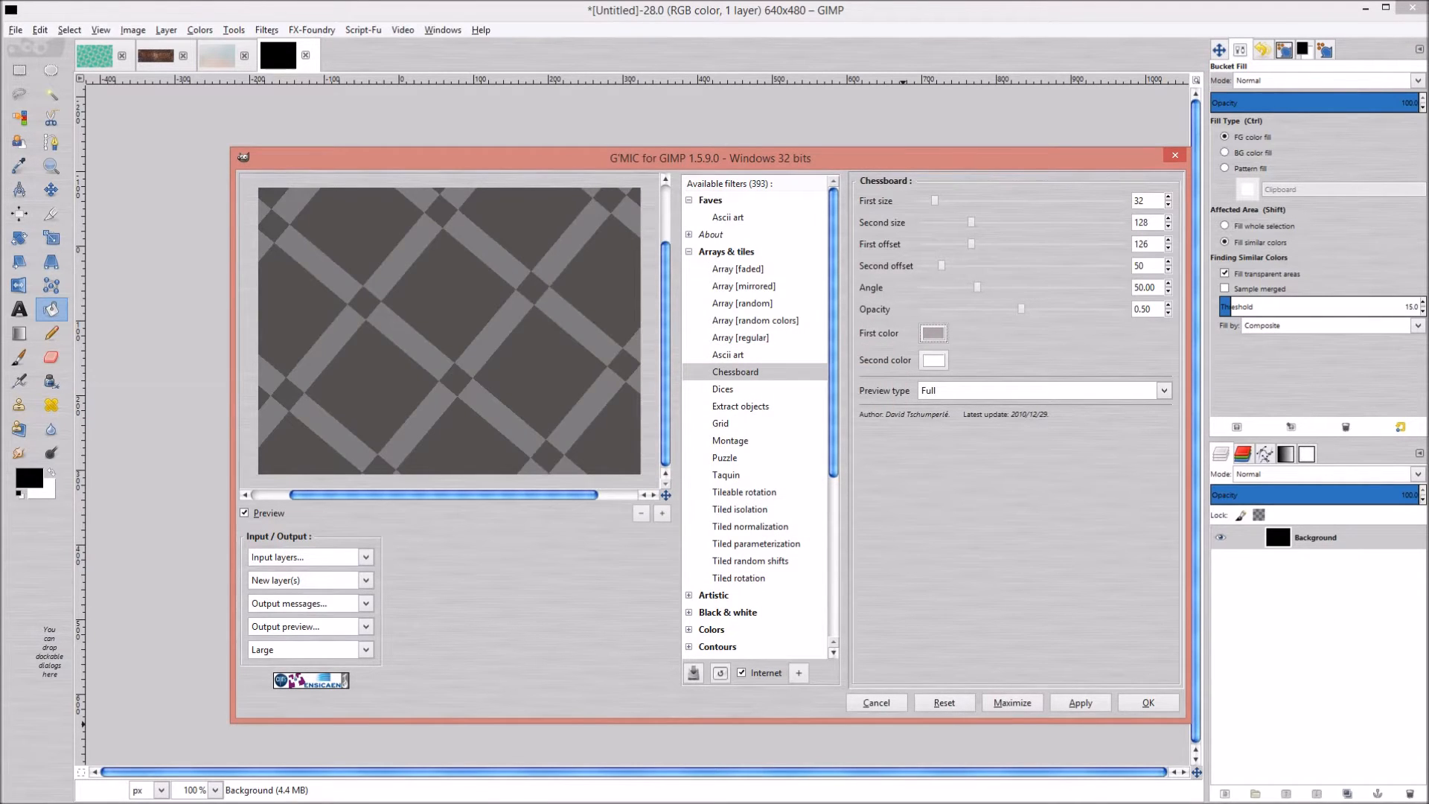
pyautogui.click(936, 335)
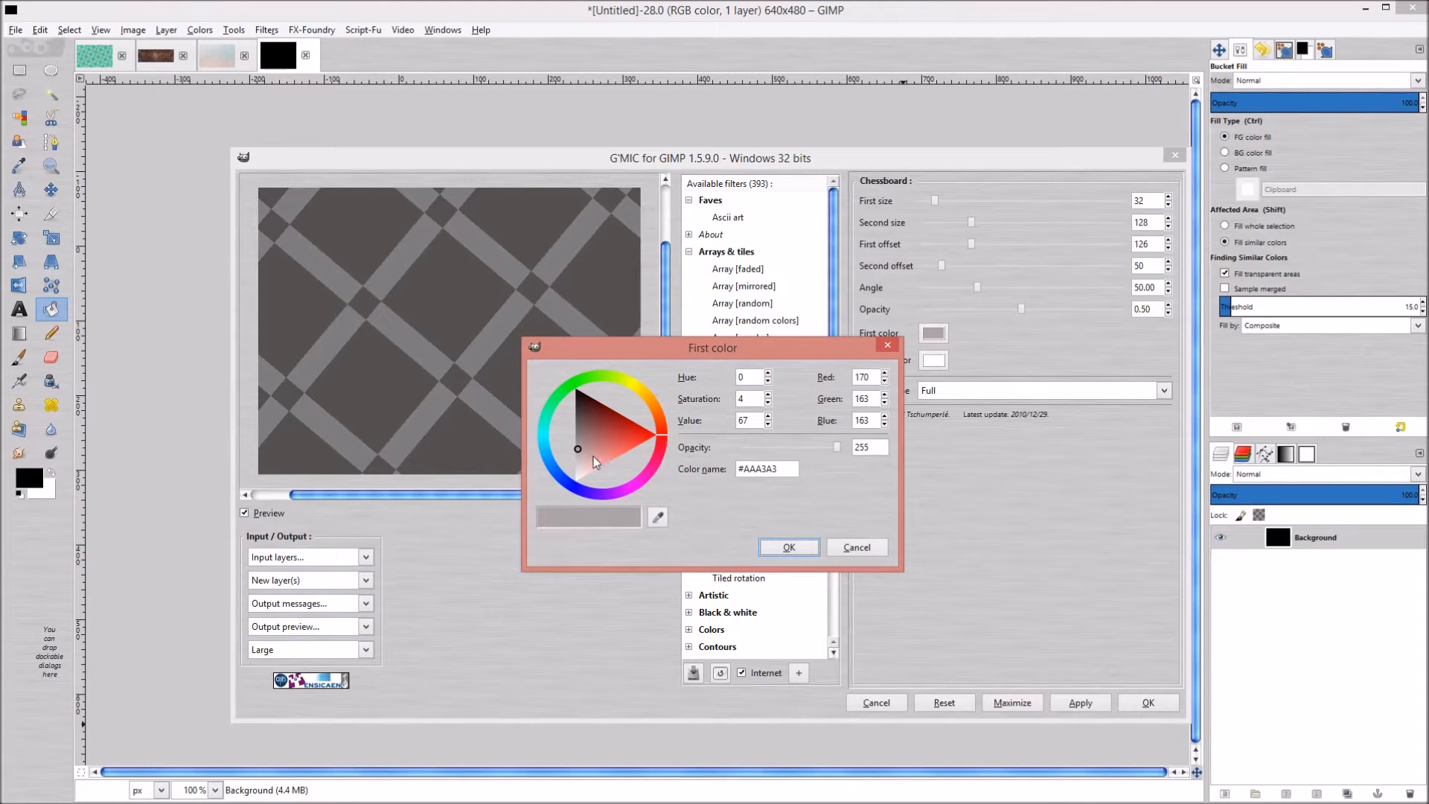
pyautogui.click(575, 451)
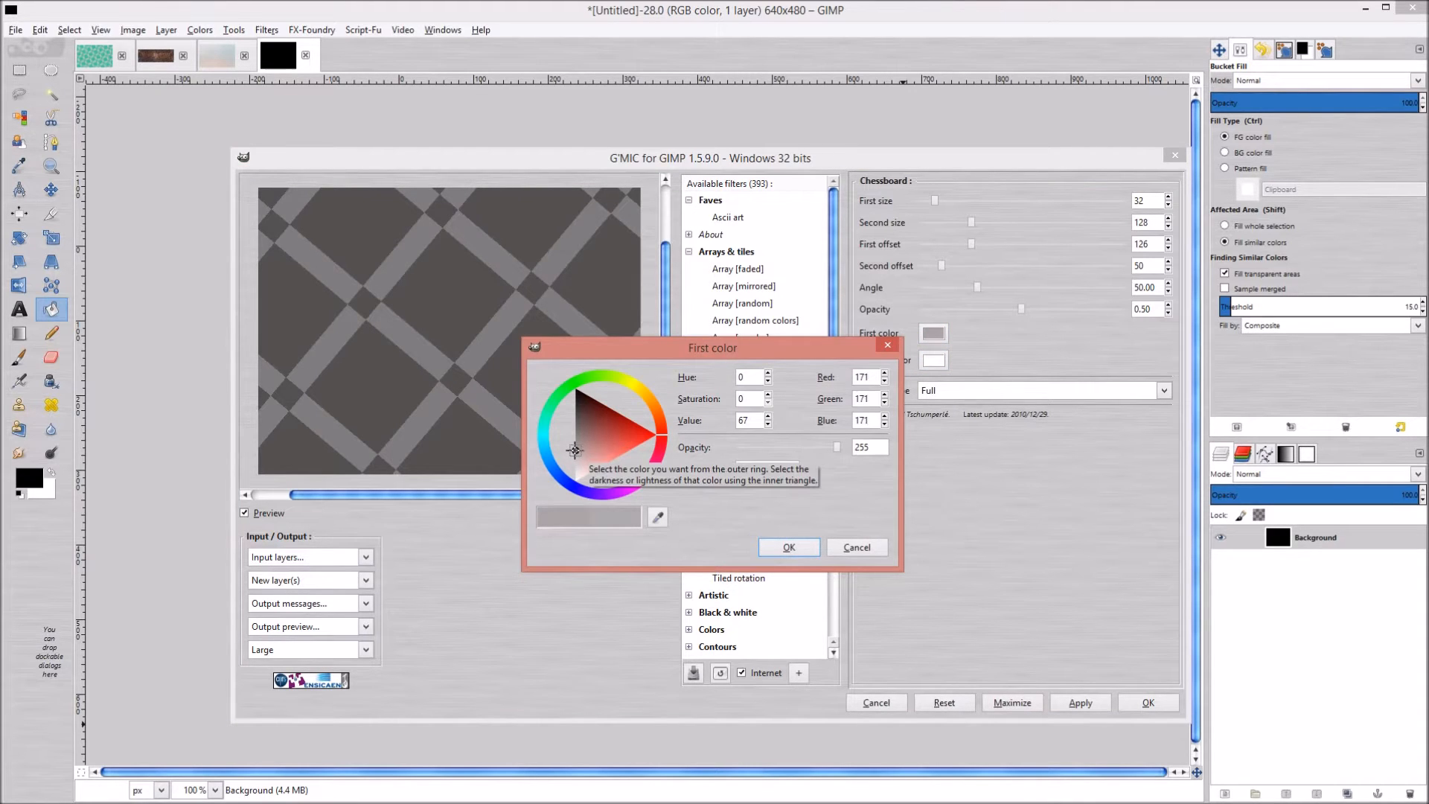
pyautogui.click(789, 547)
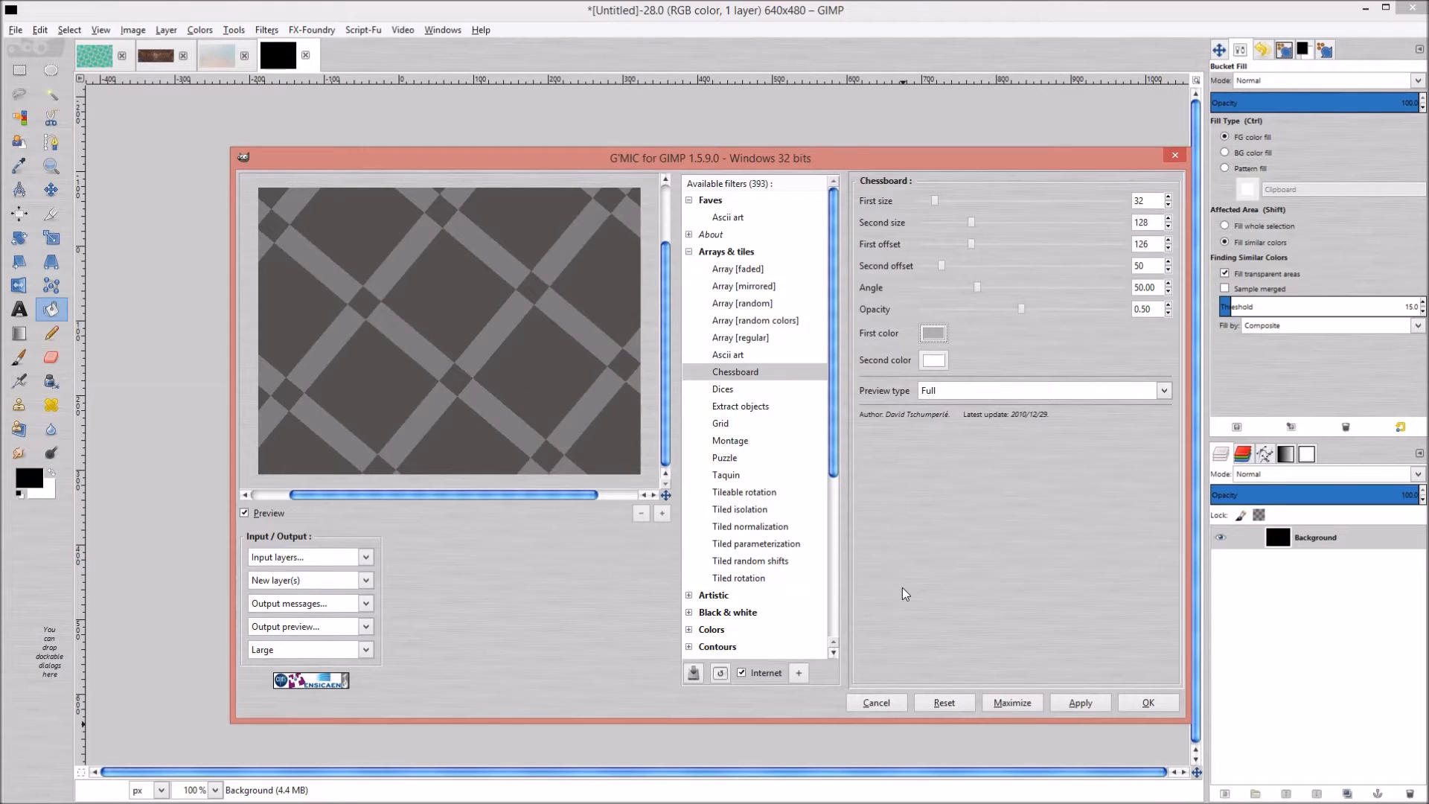
# Lower the chessboard's opacity to 0.20 and apply the filter as a new layer, closing the G'MIC dialog
pyautogui.moveTo(910, 159); pyautogui.dragTo(1007, 212)
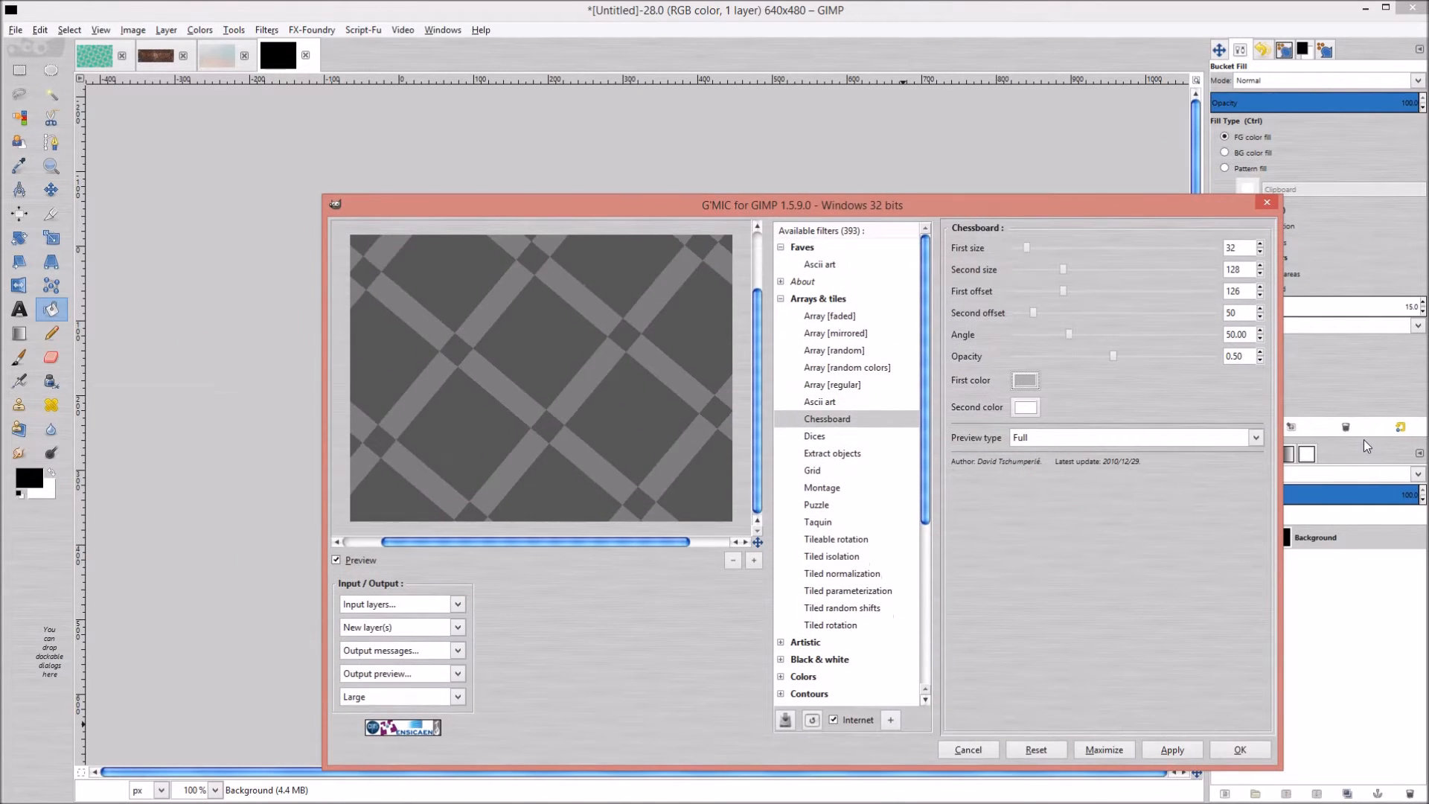
pyautogui.moveTo(1113, 357); pyautogui.dragTo(1092, 357)
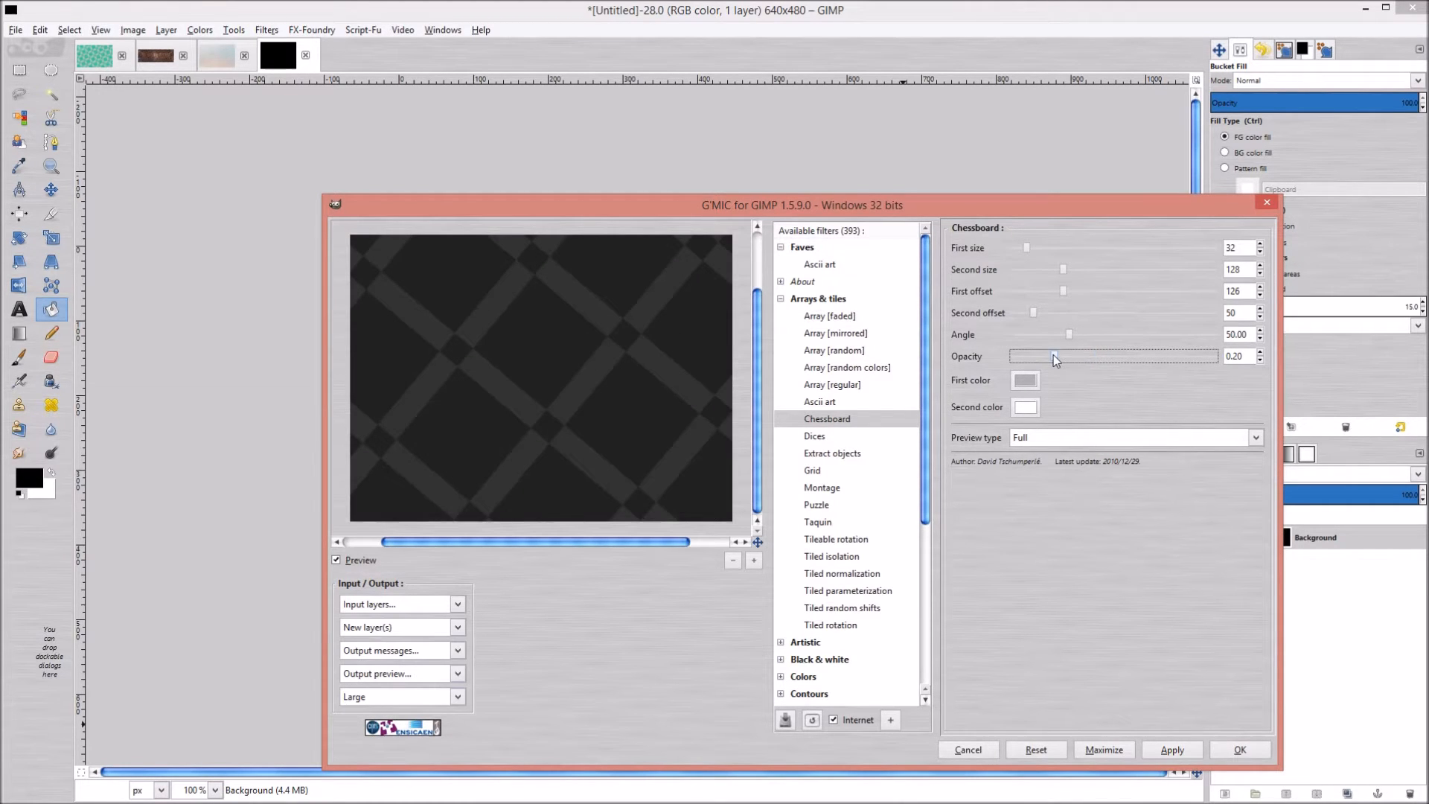
pyautogui.moveTo(1025, 200); pyautogui.dragTo(944, 149)
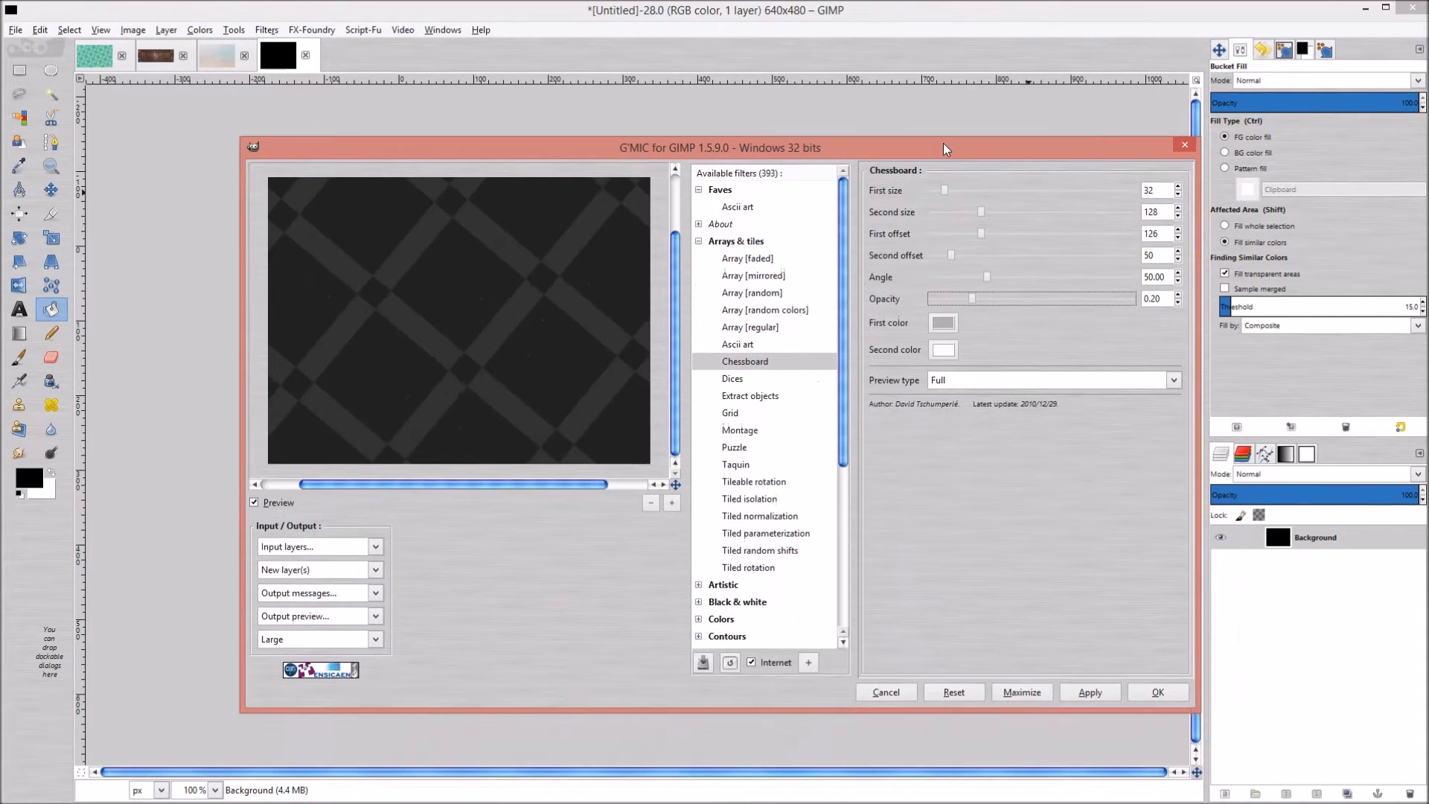
pyautogui.click(1112, 696)
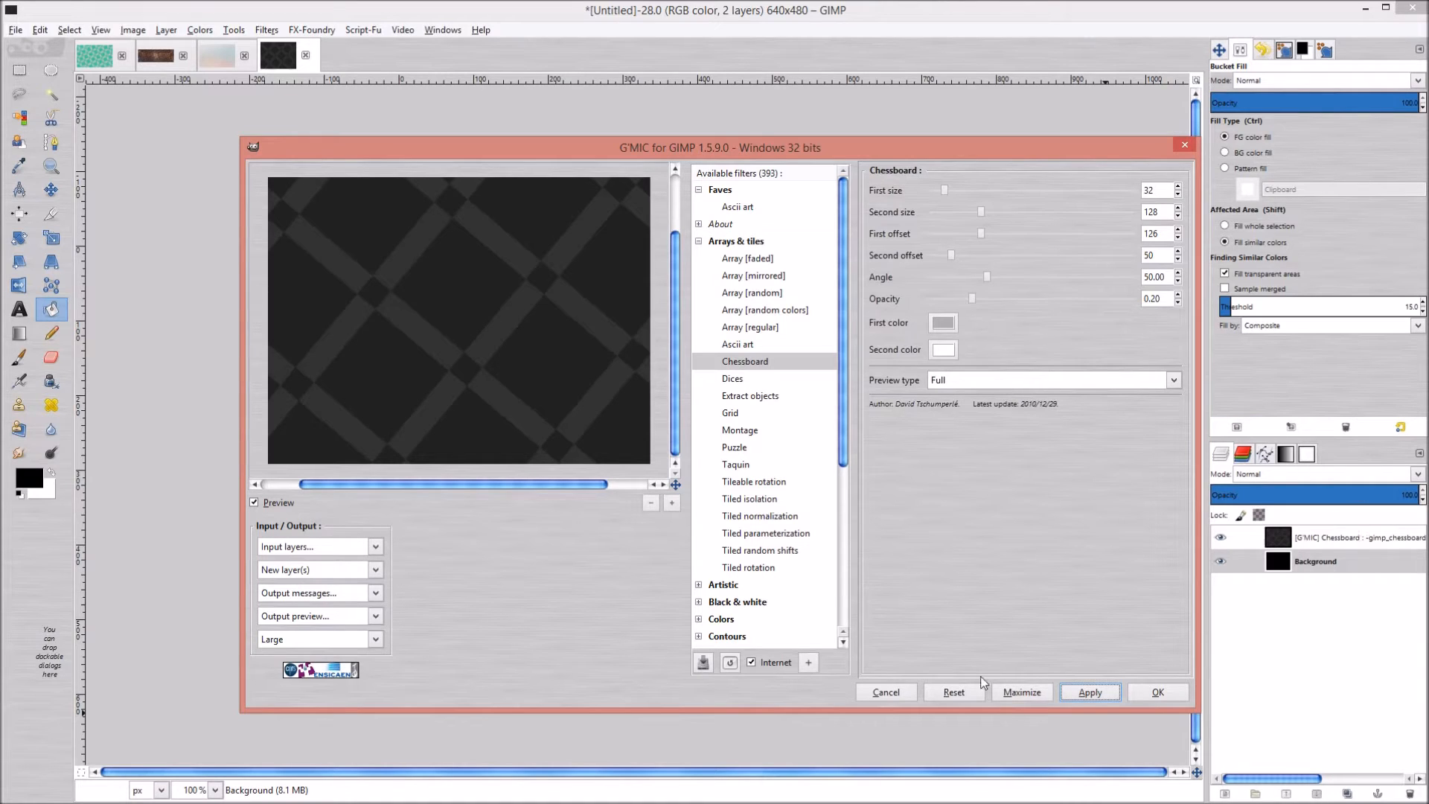
pyautogui.click(883, 696)
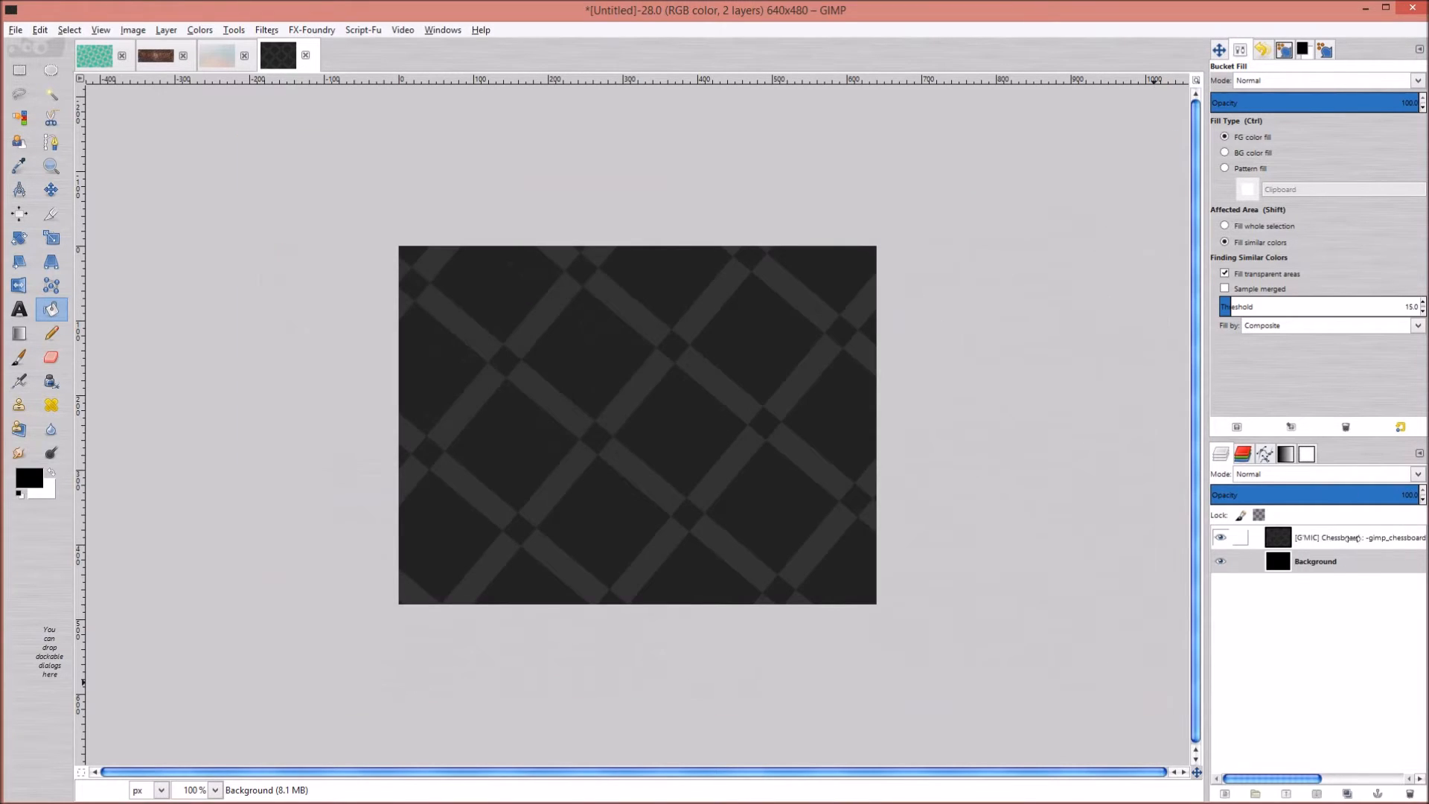
# With the chessboard layer selected, outline a 480 by 480 px crop area spanning the image's full height
pyautogui.click(1353, 538)
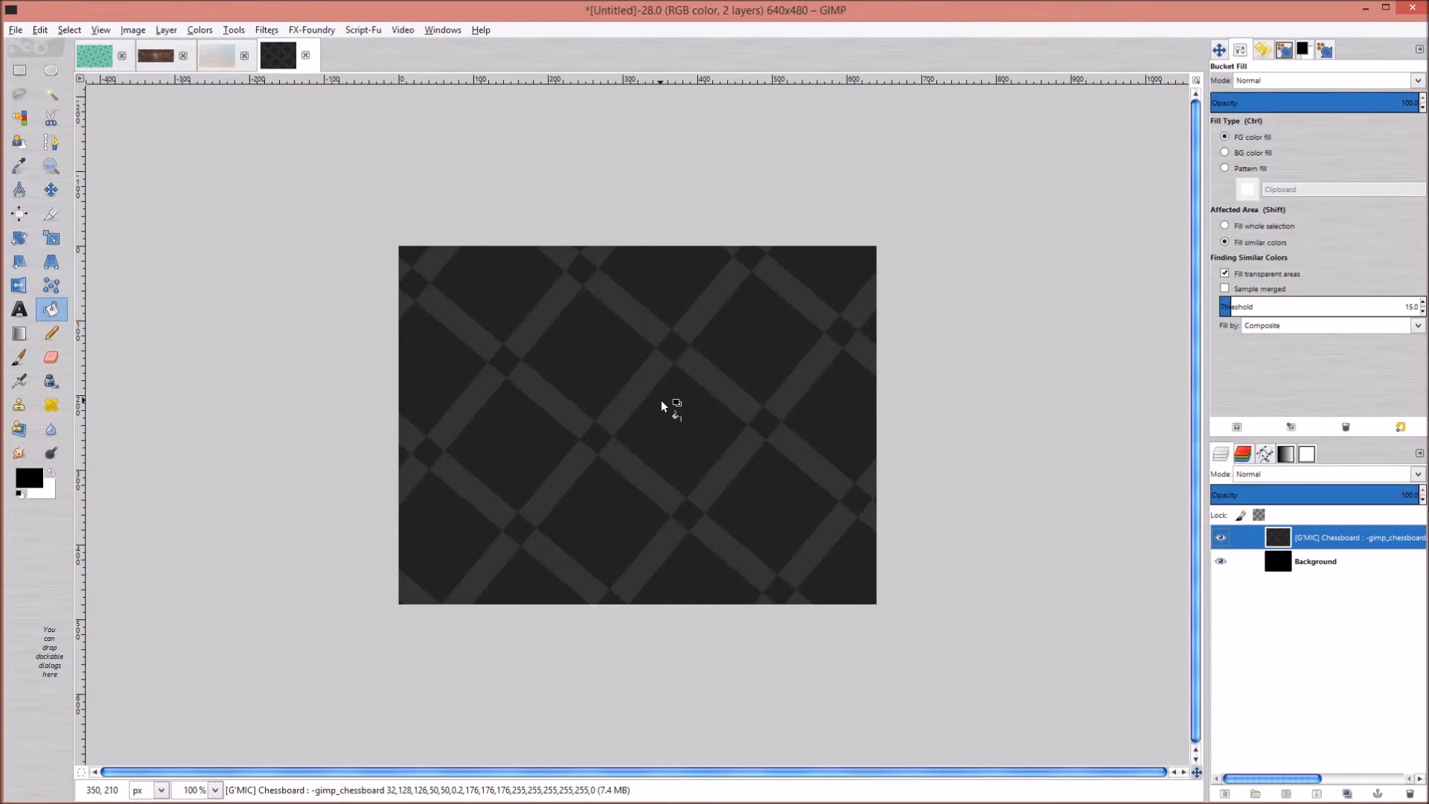
pyautogui.scroll(2, 661, 399)
pyautogui.scroll(-2, 665, 398)
pyautogui.scroll(1, 667, 402)
pyautogui.scroll(-1, 667, 402)
pyautogui.click(58, 209)
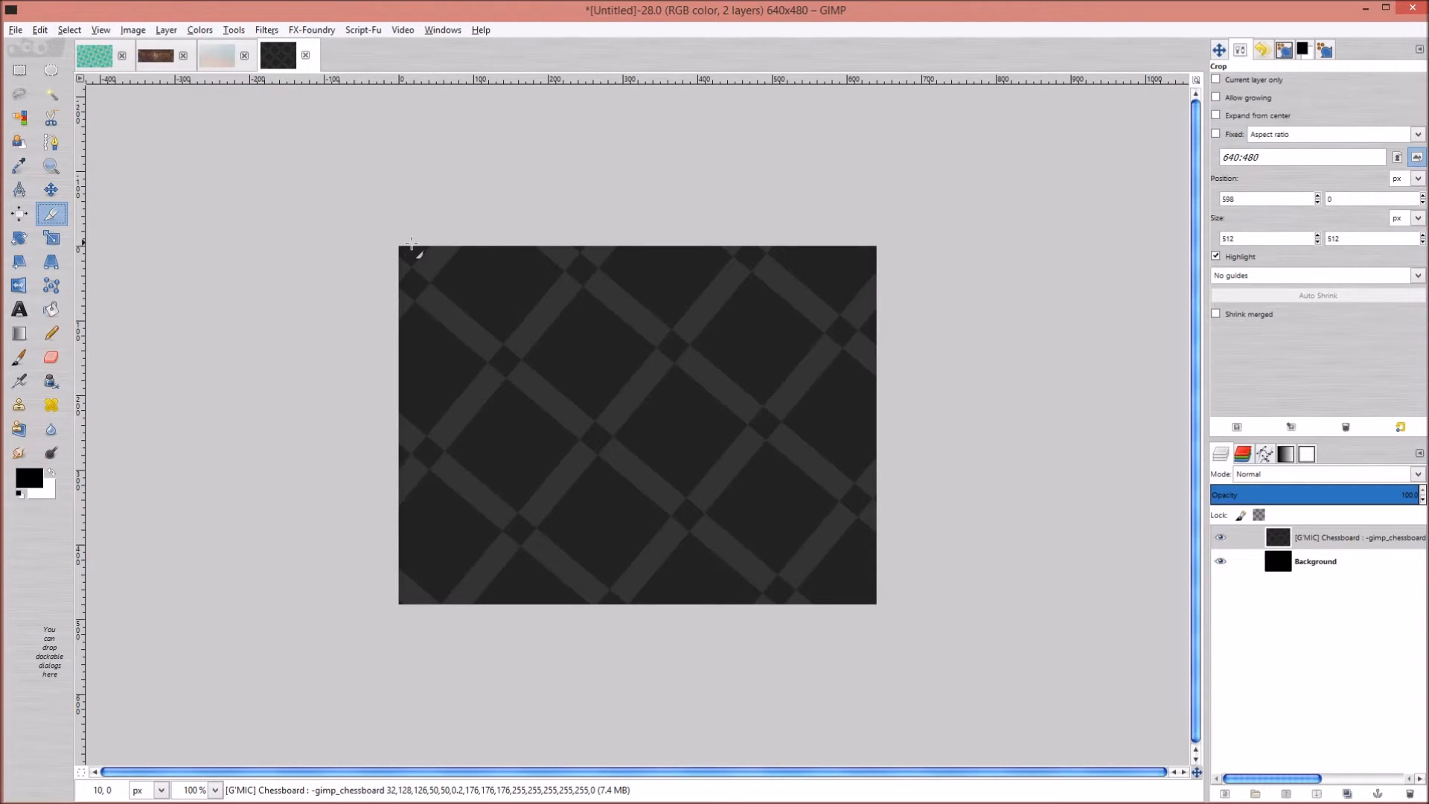
pyautogui.moveTo(481, 247); pyautogui.dragTo(765, 613)
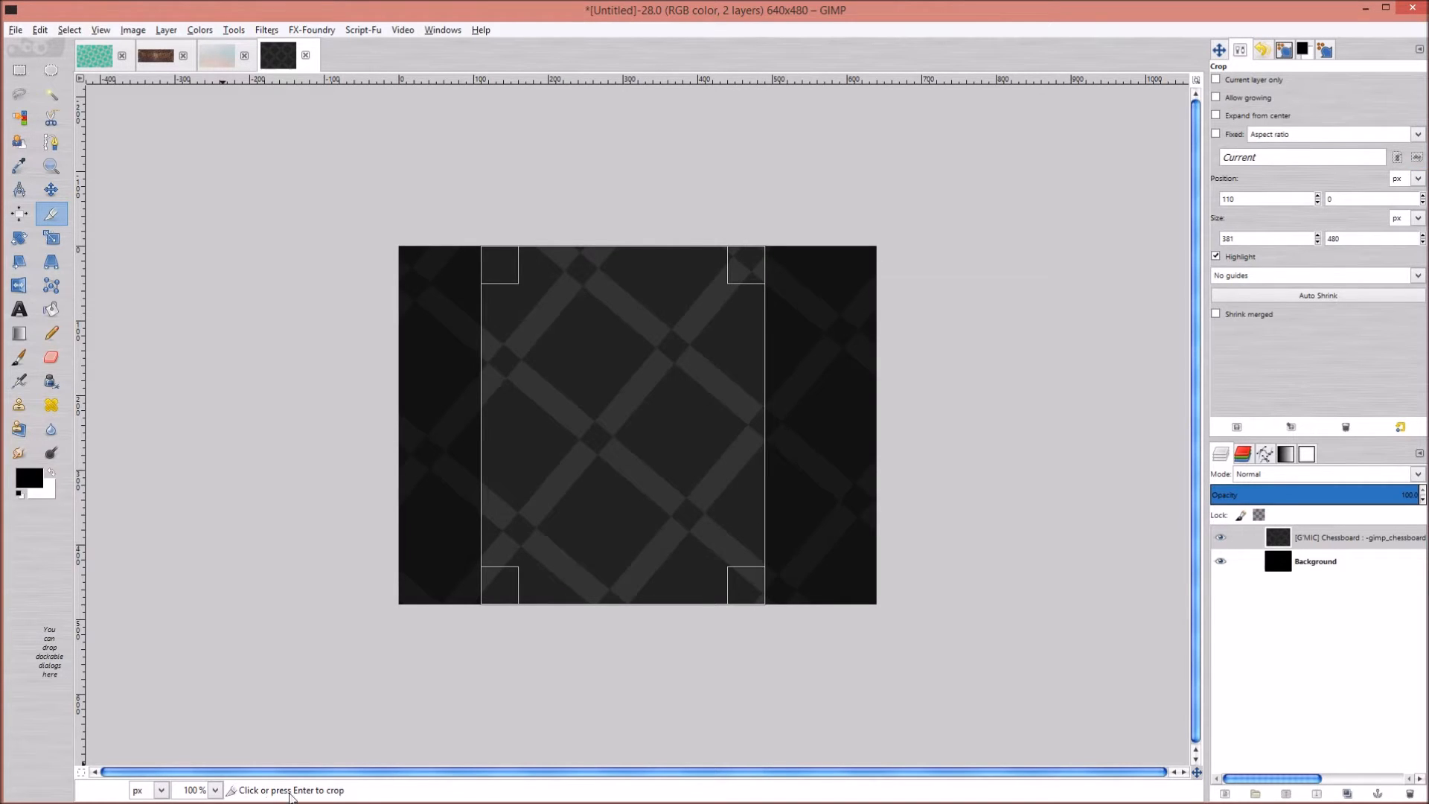
pyautogui.moveTo(654, 583); pyautogui.dragTo(725, 615)
pyautogui.moveTo(751, 467); pyautogui.dragTo(821, 478)
# Center the crop area horizontally at position 80, 0 and crop the image to it
pyautogui.moveTo(647, 416); pyautogui.dragTo(635, 411)
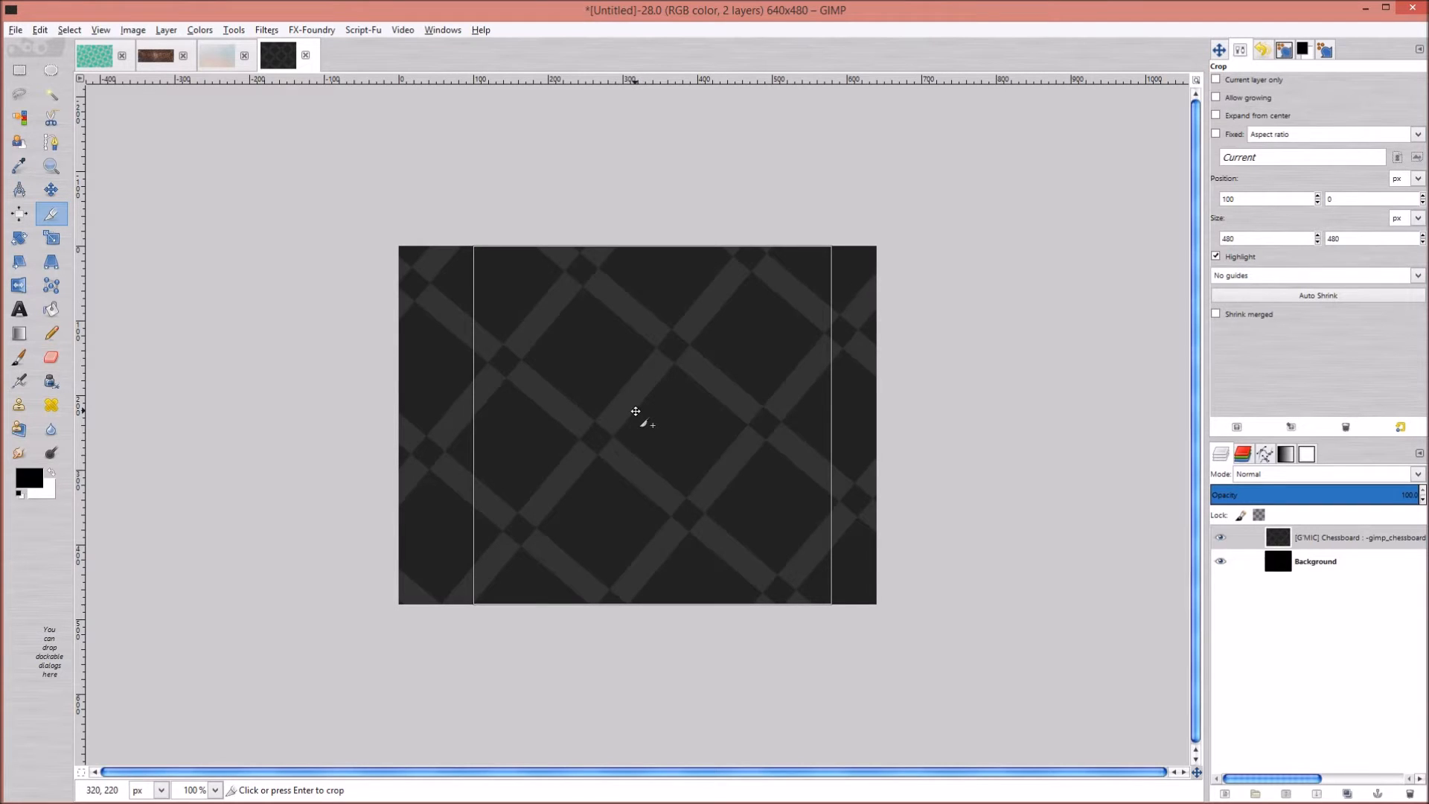
pyautogui.moveTo(634, 412); pyautogui.dragTo(621, 415)
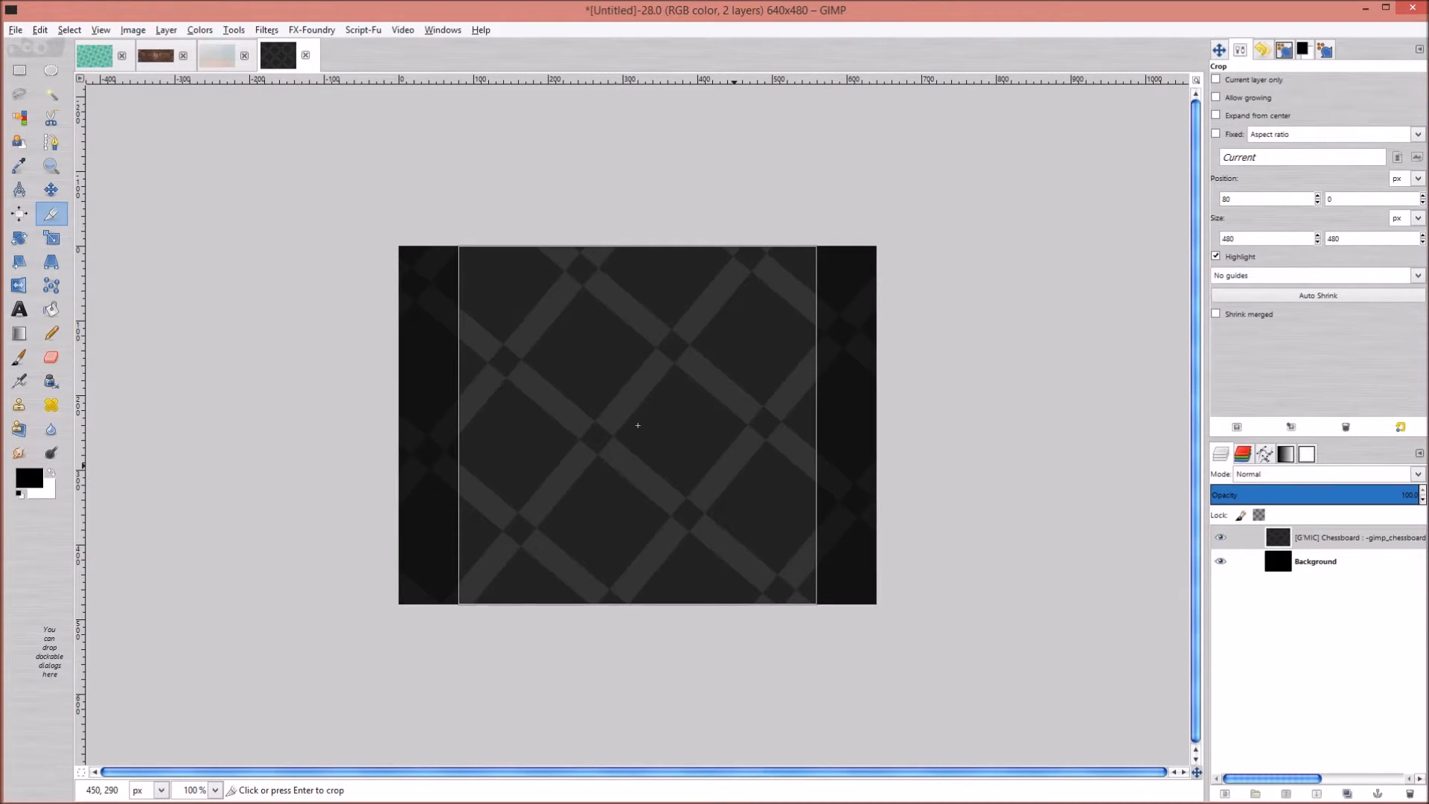
pyautogui.click(638, 425)
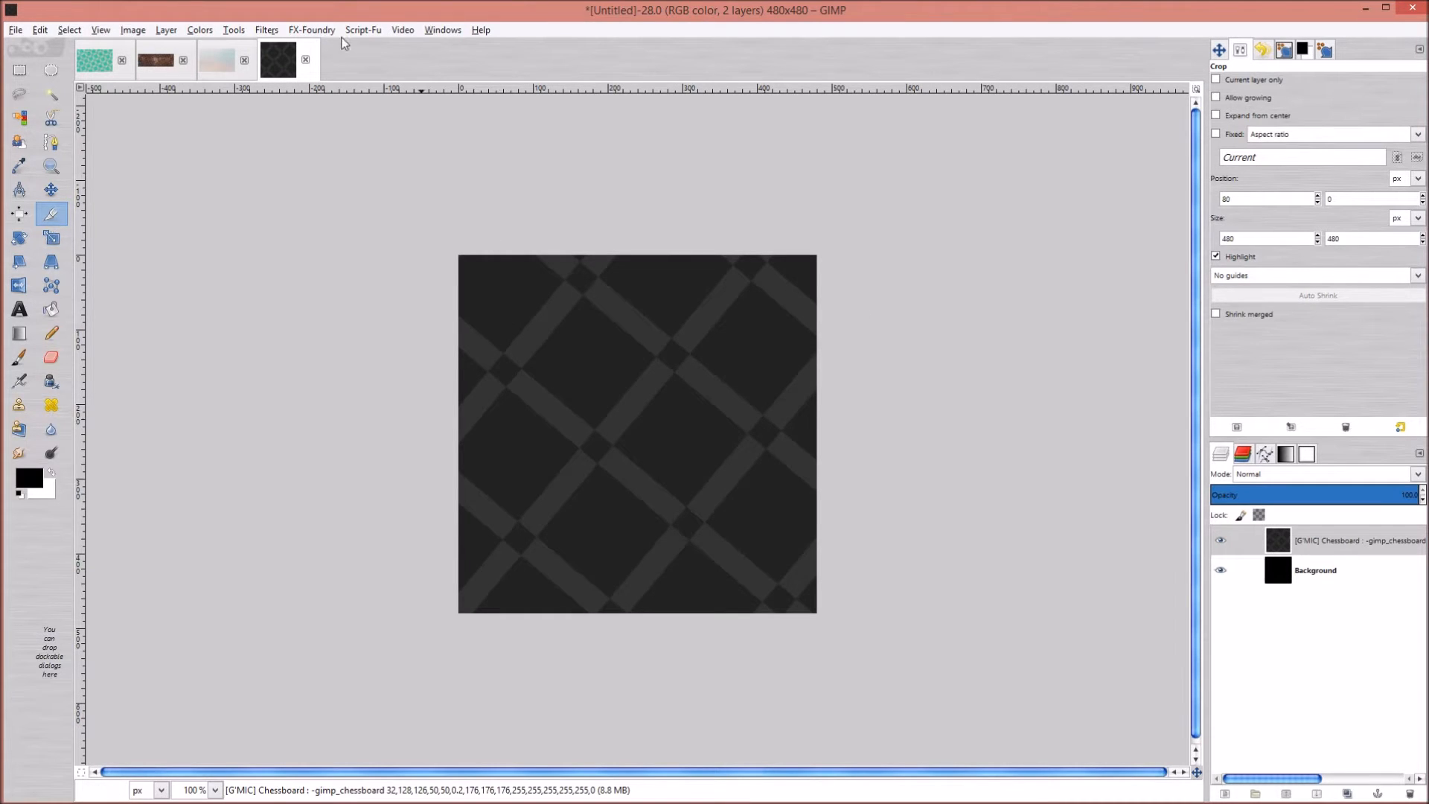
# Try the Make Seamless map filter on the cropped chessboard layer, and undo both the filter and the crop
pyautogui.click(291, 31)
pyautogui.moveTo(266, 30)
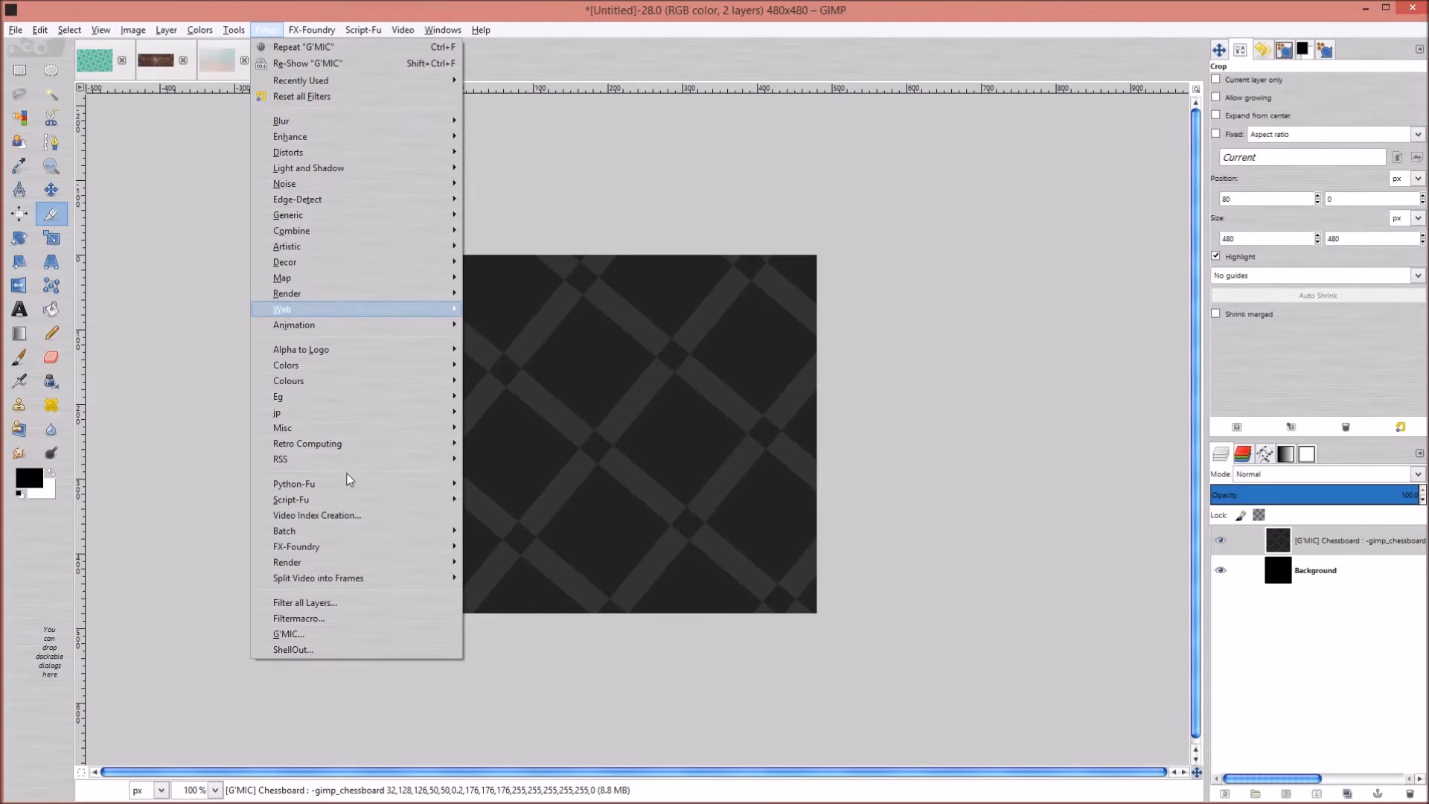
pyautogui.moveTo(417, 279)
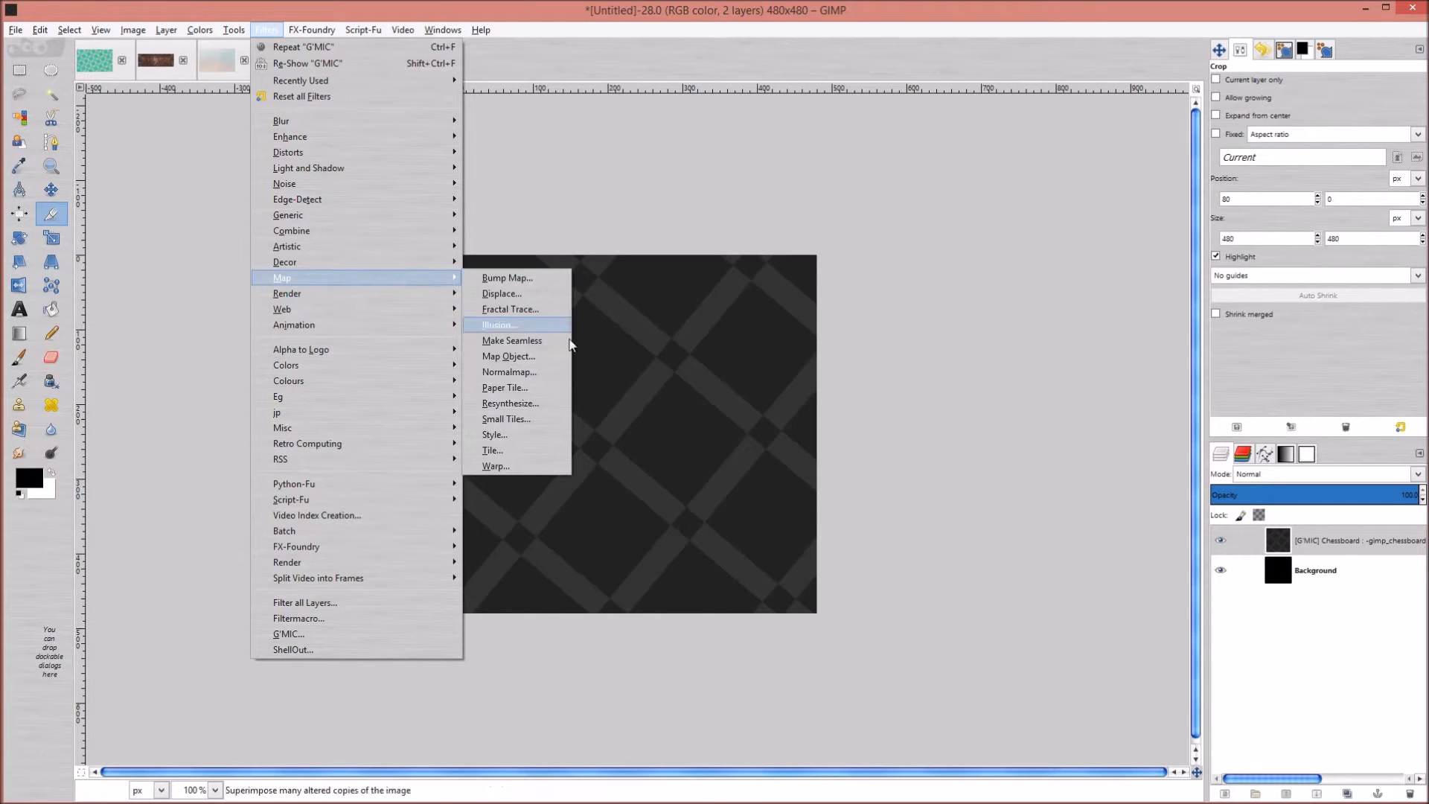
pyautogui.click(539, 341)
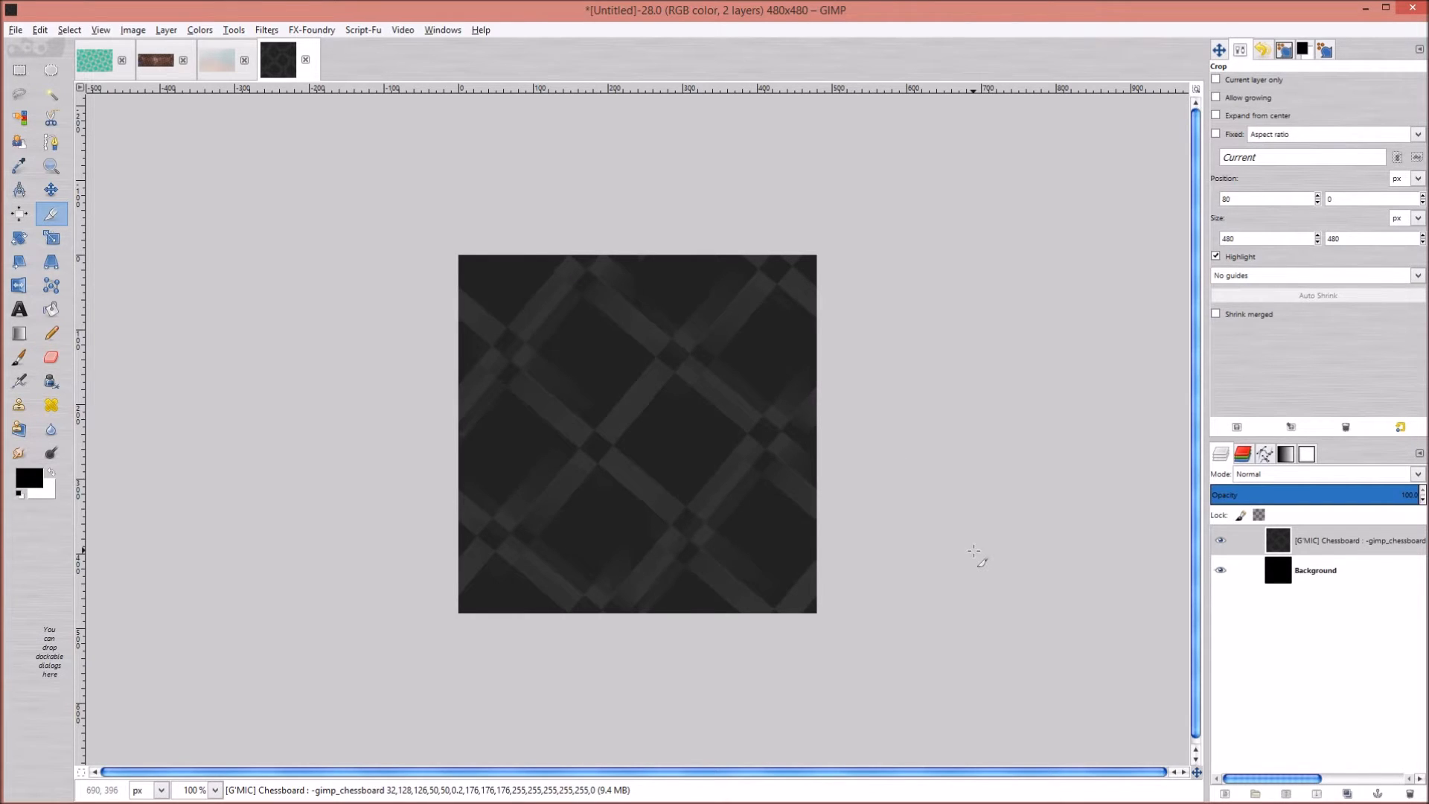
pyautogui.hotkey('ctrl', 'z')
pyautogui.hotkey('ctrl', 'z')
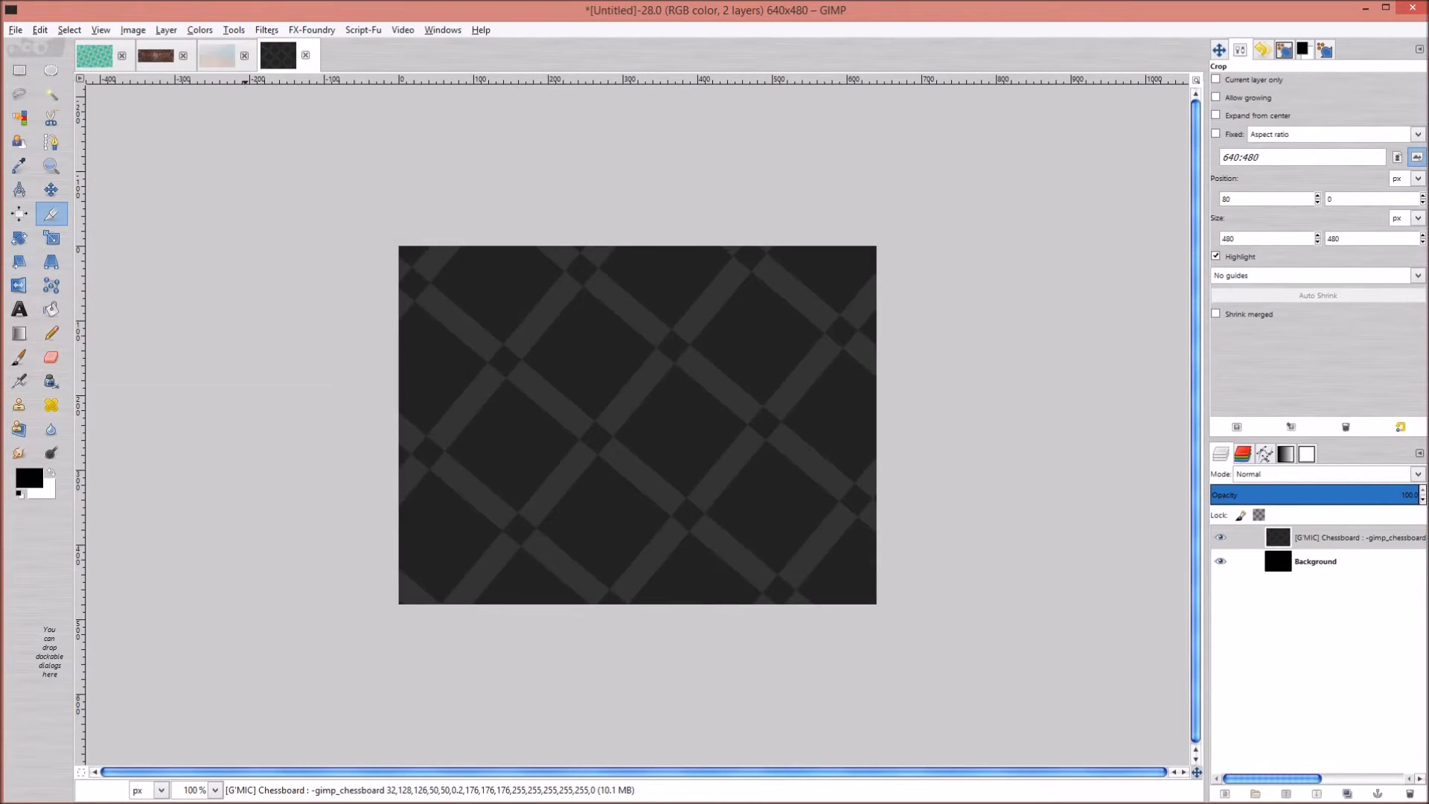
# Try the Make Seamless filter on the uncropped 640x480 chessboard layer and undo it
pyautogui.click(266, 30)
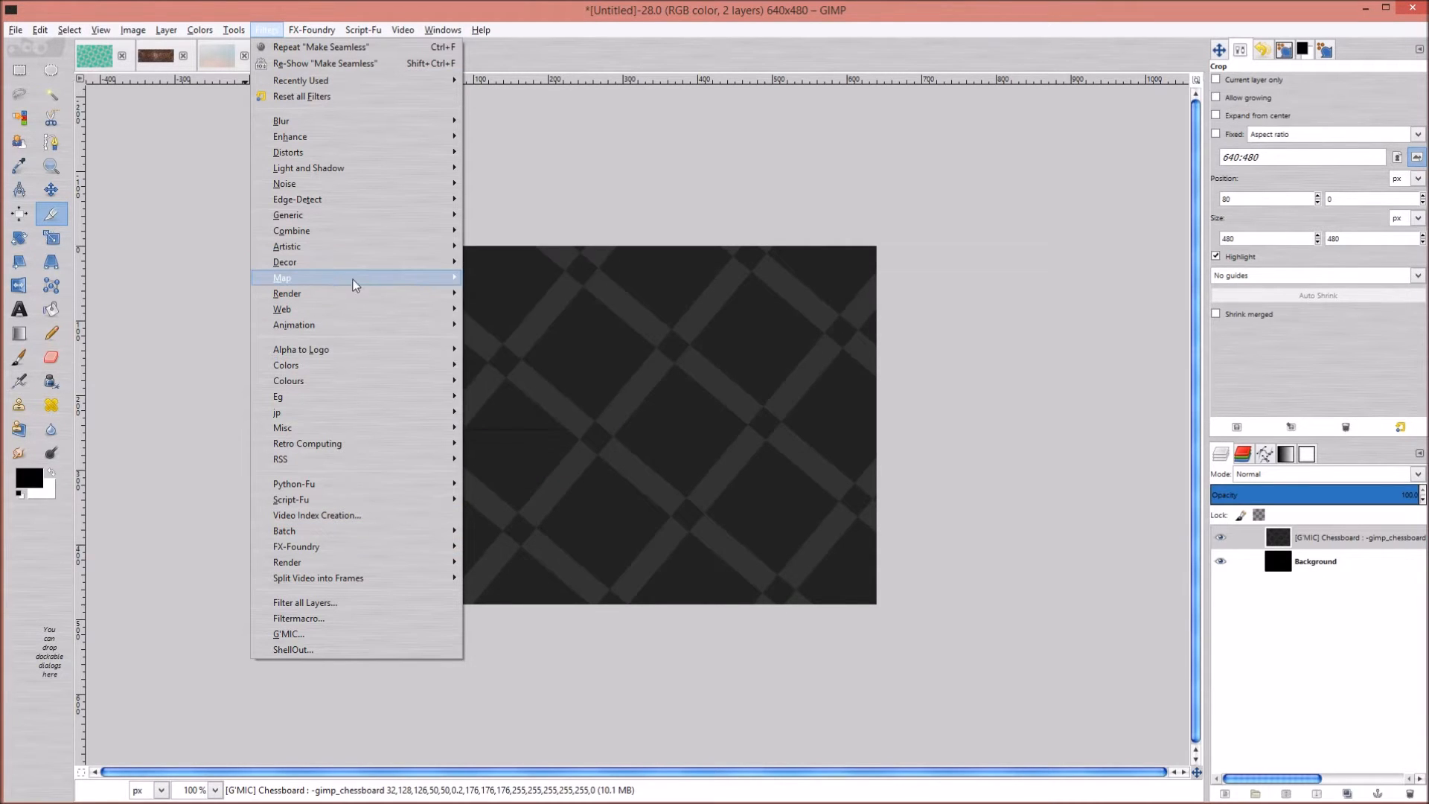
pyautogui.moveTo(355, 285)
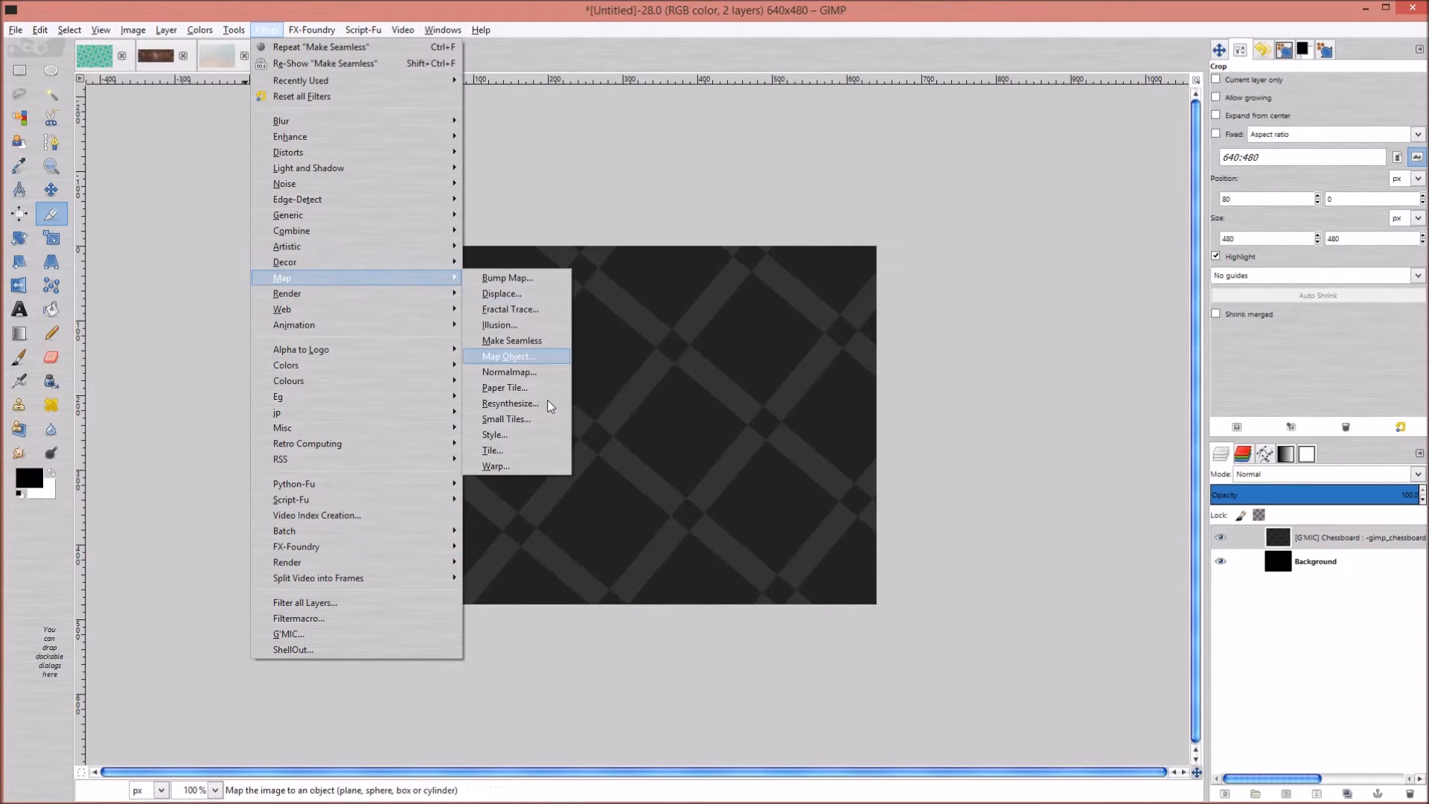
pyautogui.click(541, 346)
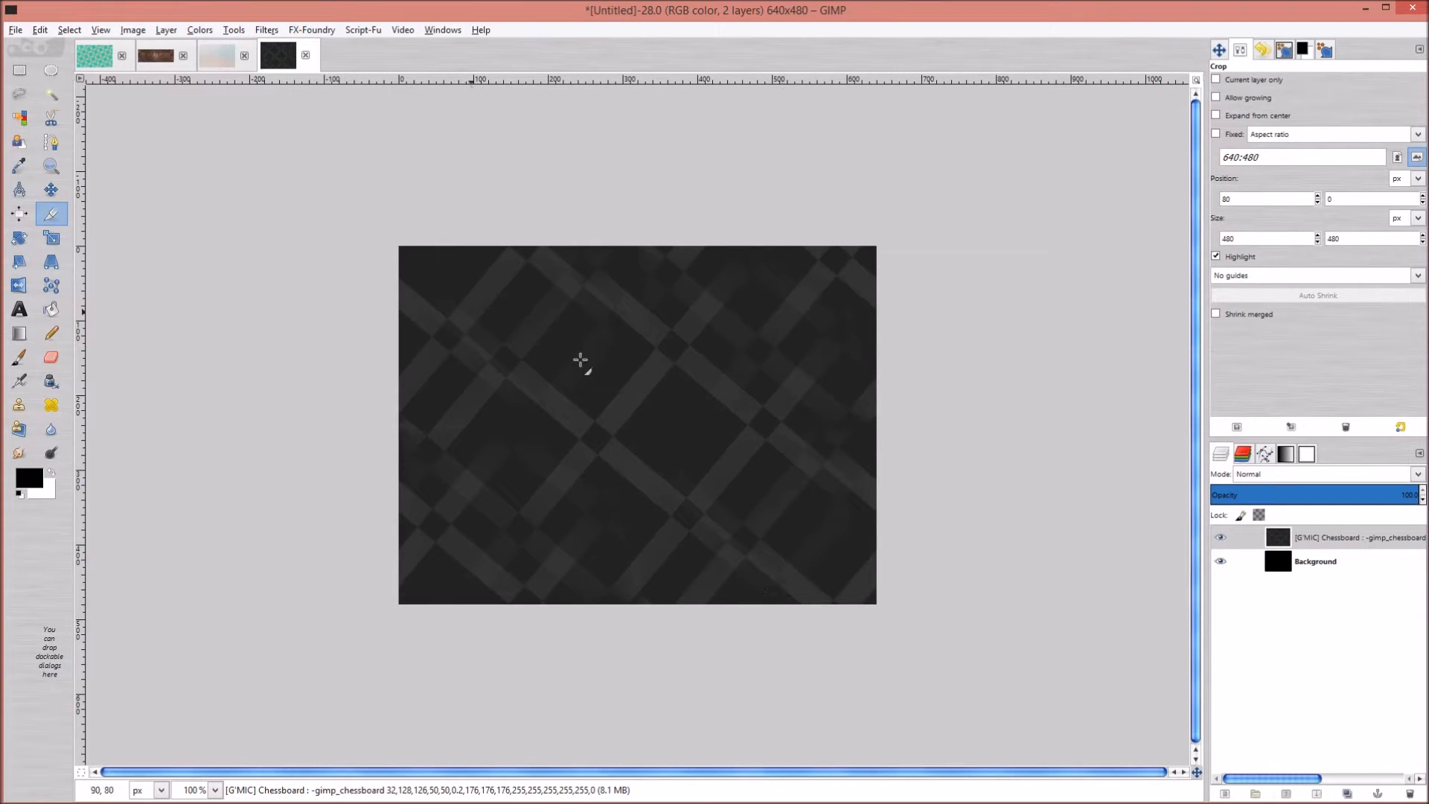
pyautogui.hotkey('ctrl', 'z')
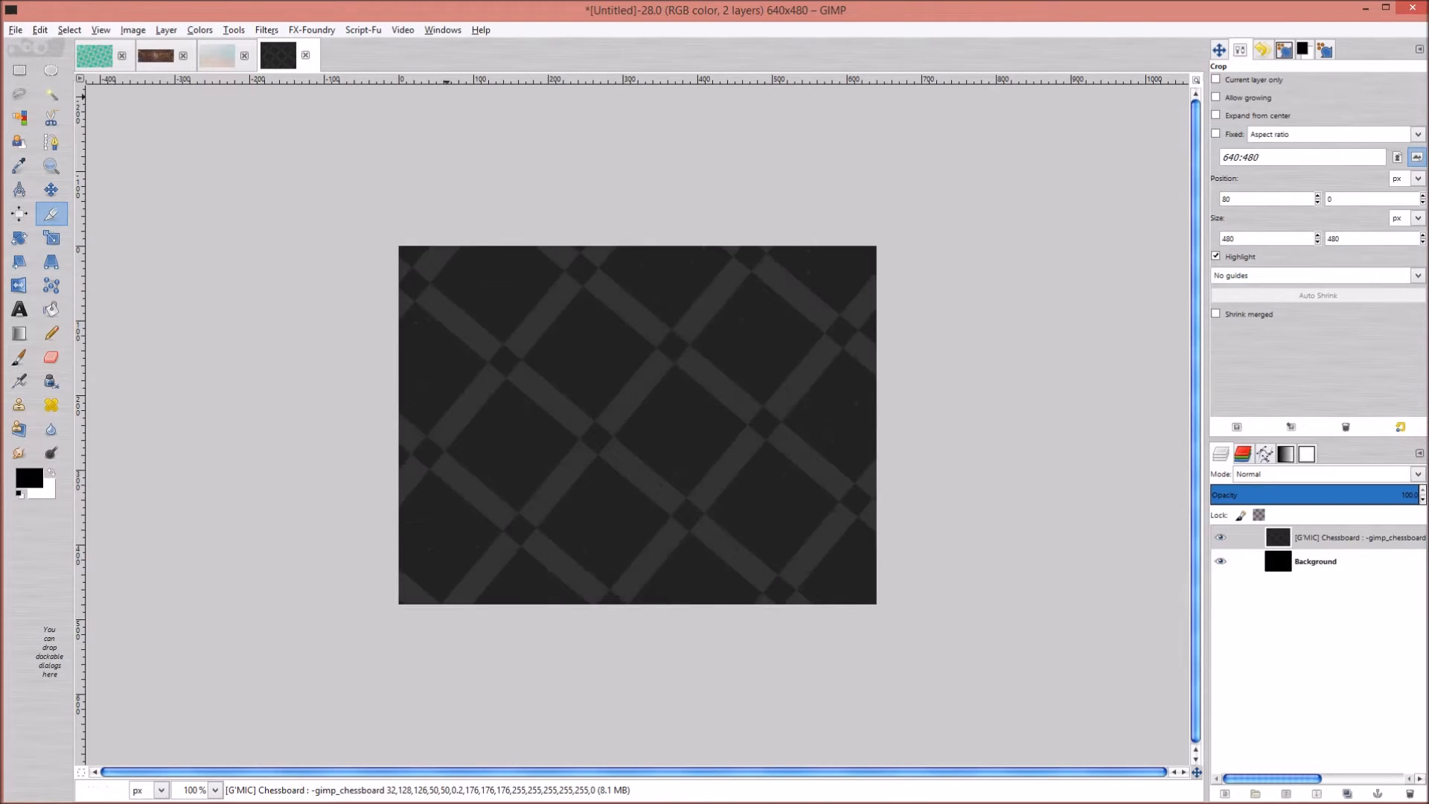
# Tile the chessboard layer with the Tile map filter to 480 by 480 px as a new image
pyautogui.click(264, 30)
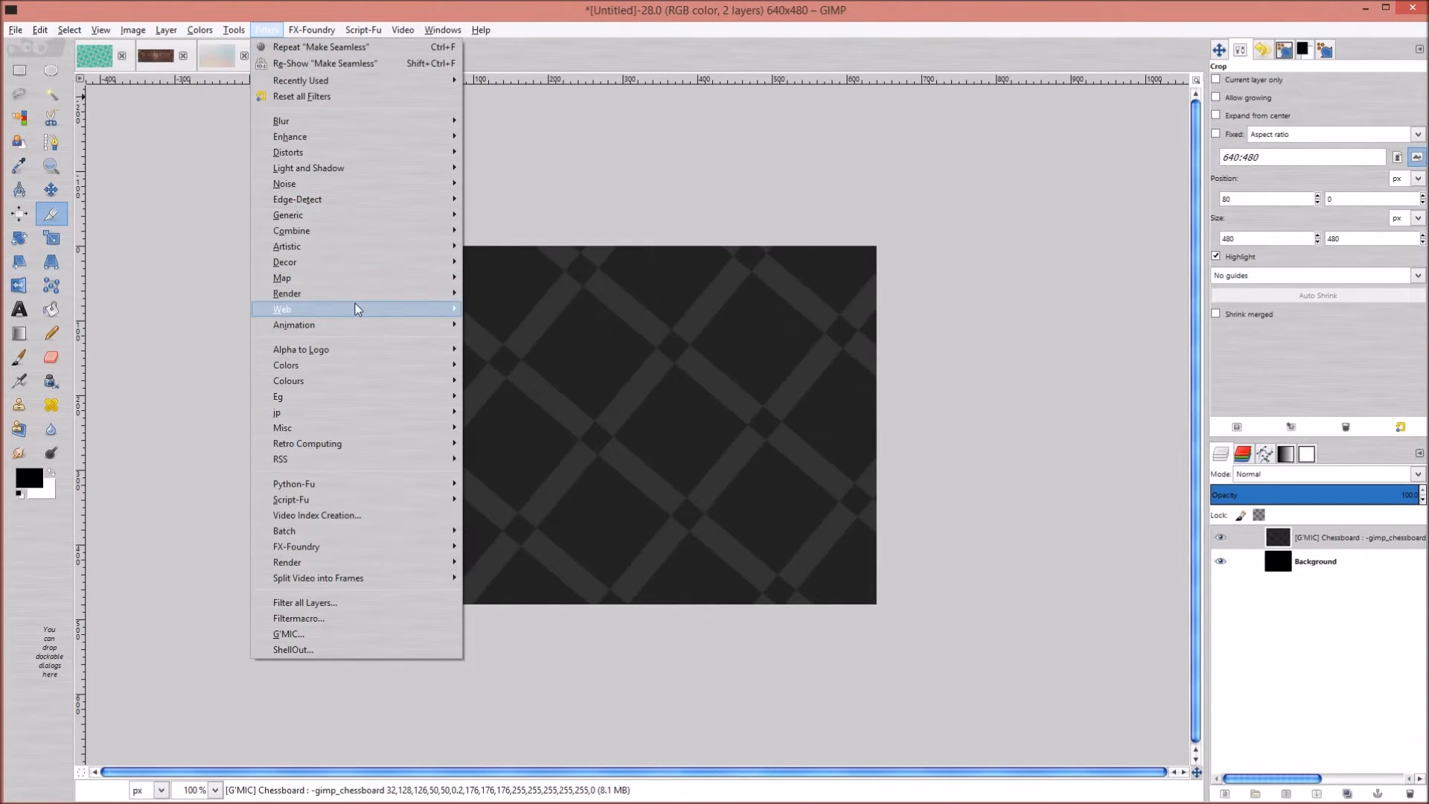
pyautogui.moveTo(371, 280)
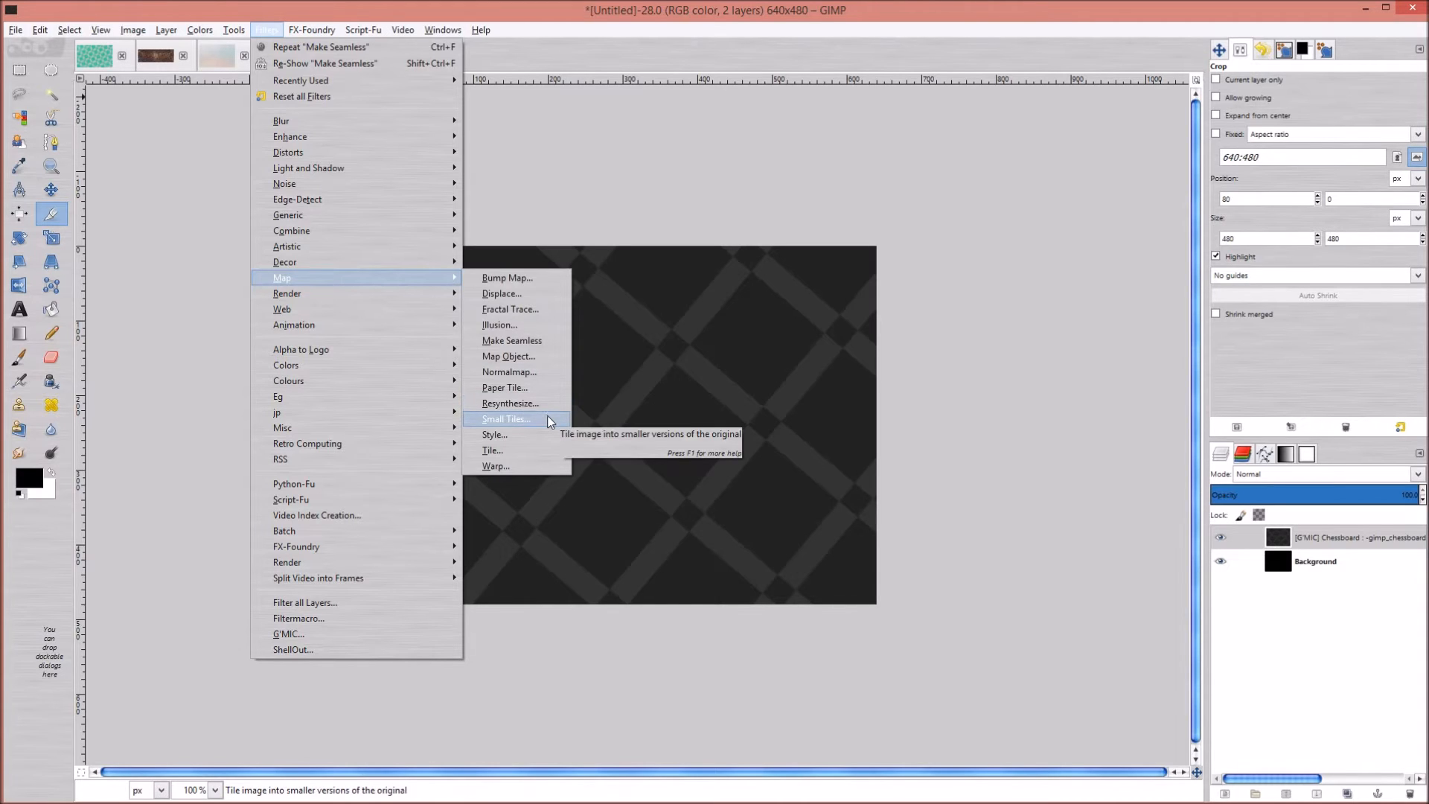
pyautogui.click(537, 448)
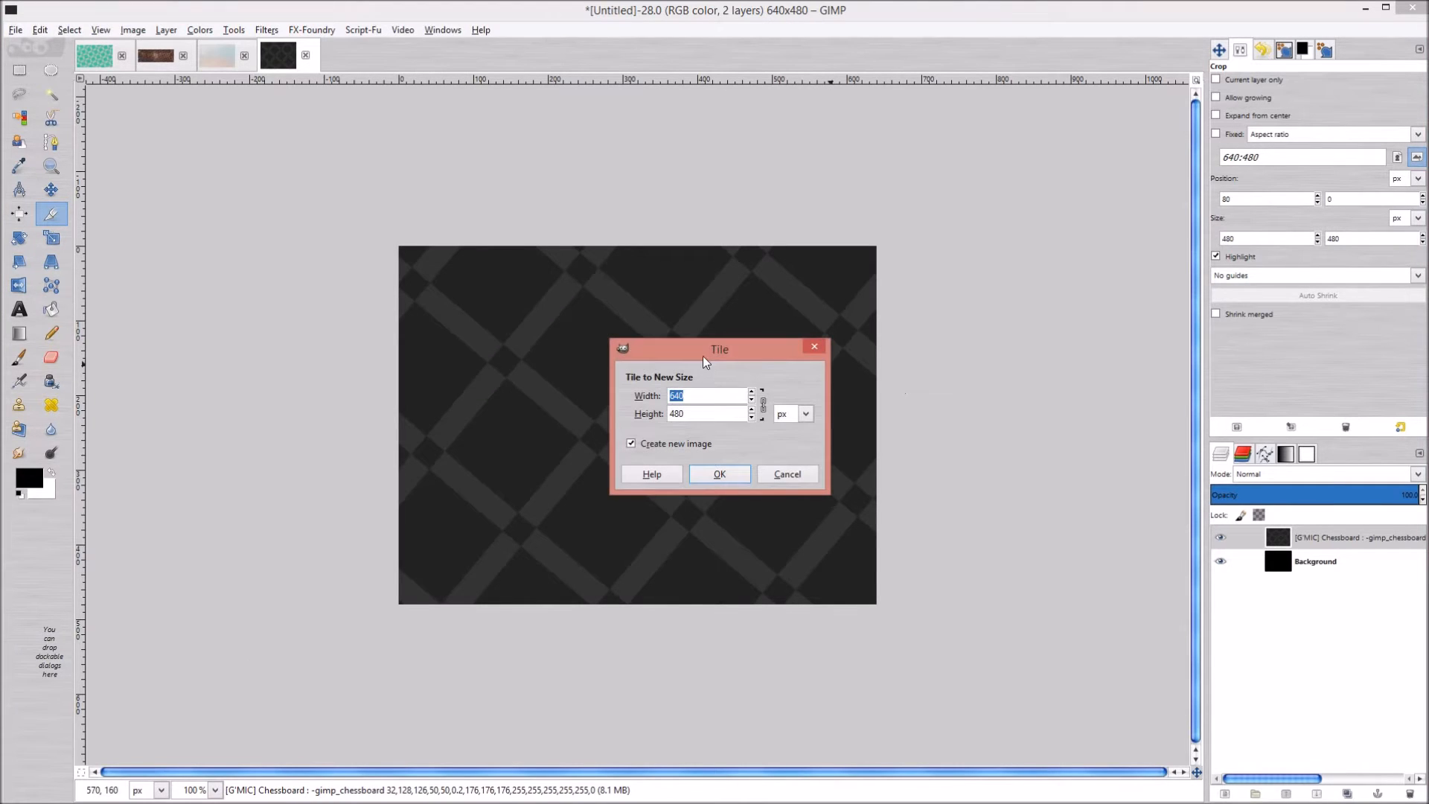
pyautogui.click(696, 396)
pyautogui.moveTo(702, 414); pyautogui.dragTo(655, 413)
pyautogui.click(767, 403)
pyautogui.write('480')
pyautogui.click(740, 478)
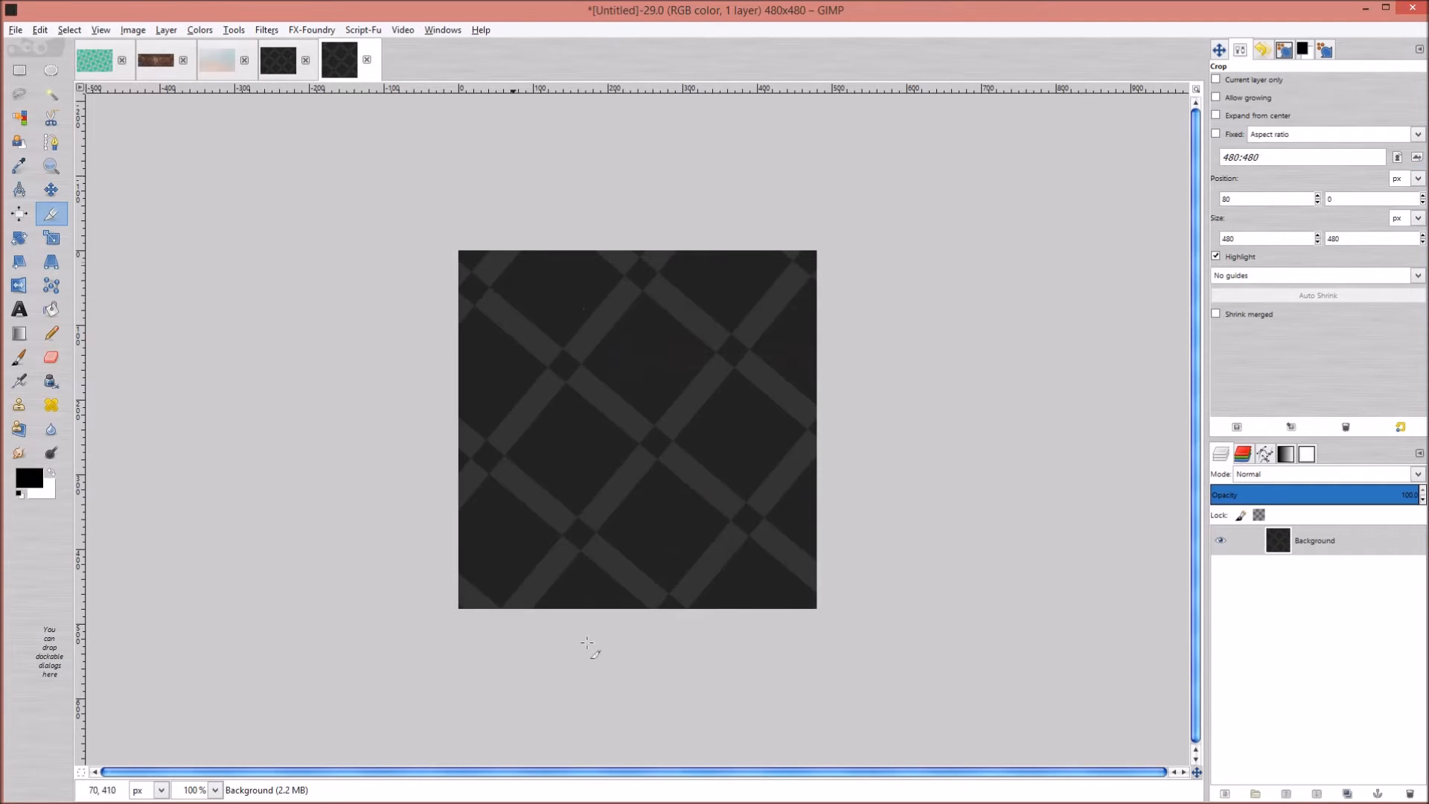
# Try the Make Seamless filter on the new tiled 480x480 image and undo it
pyautogui.click(283, 30)
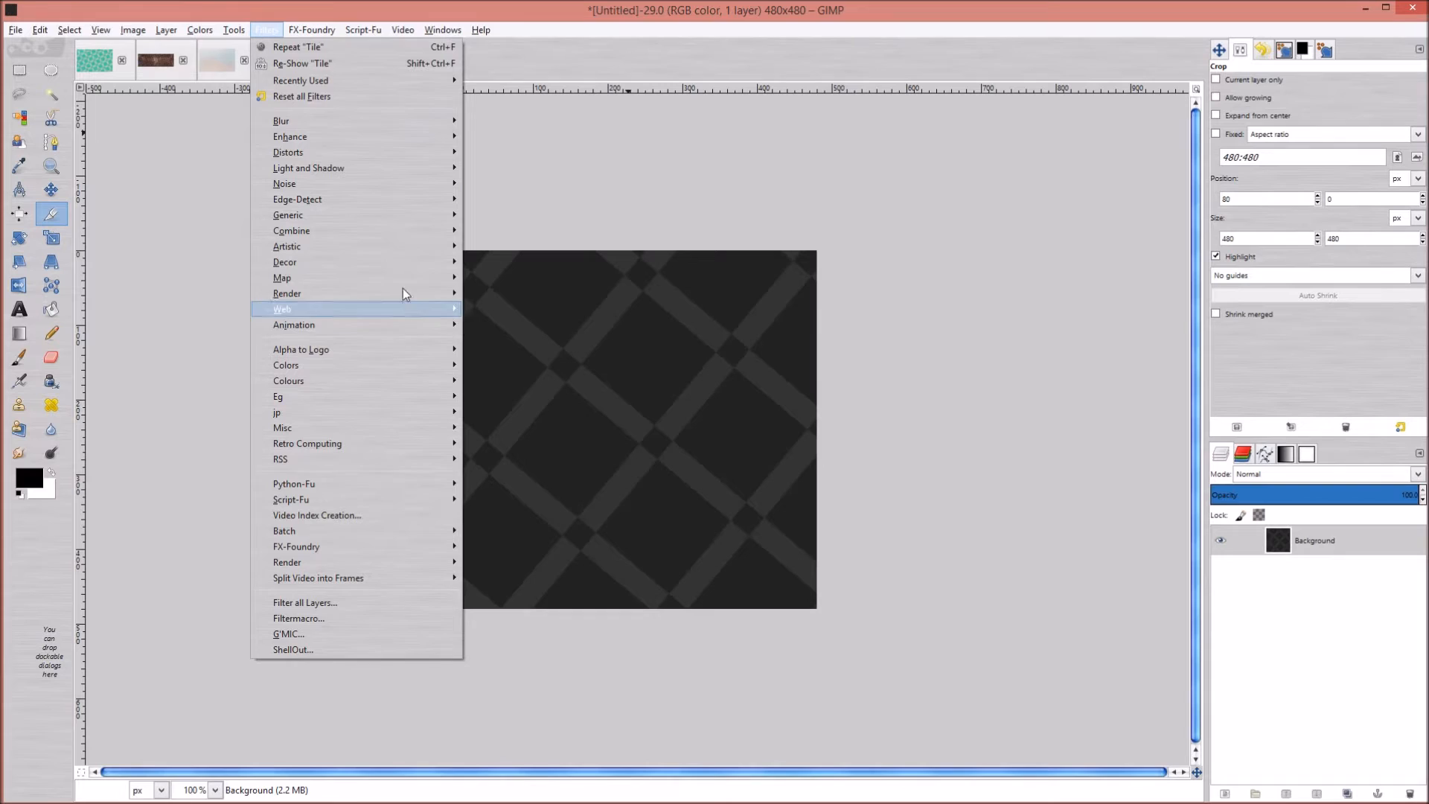
pyautogui.moveTo(419, 278)
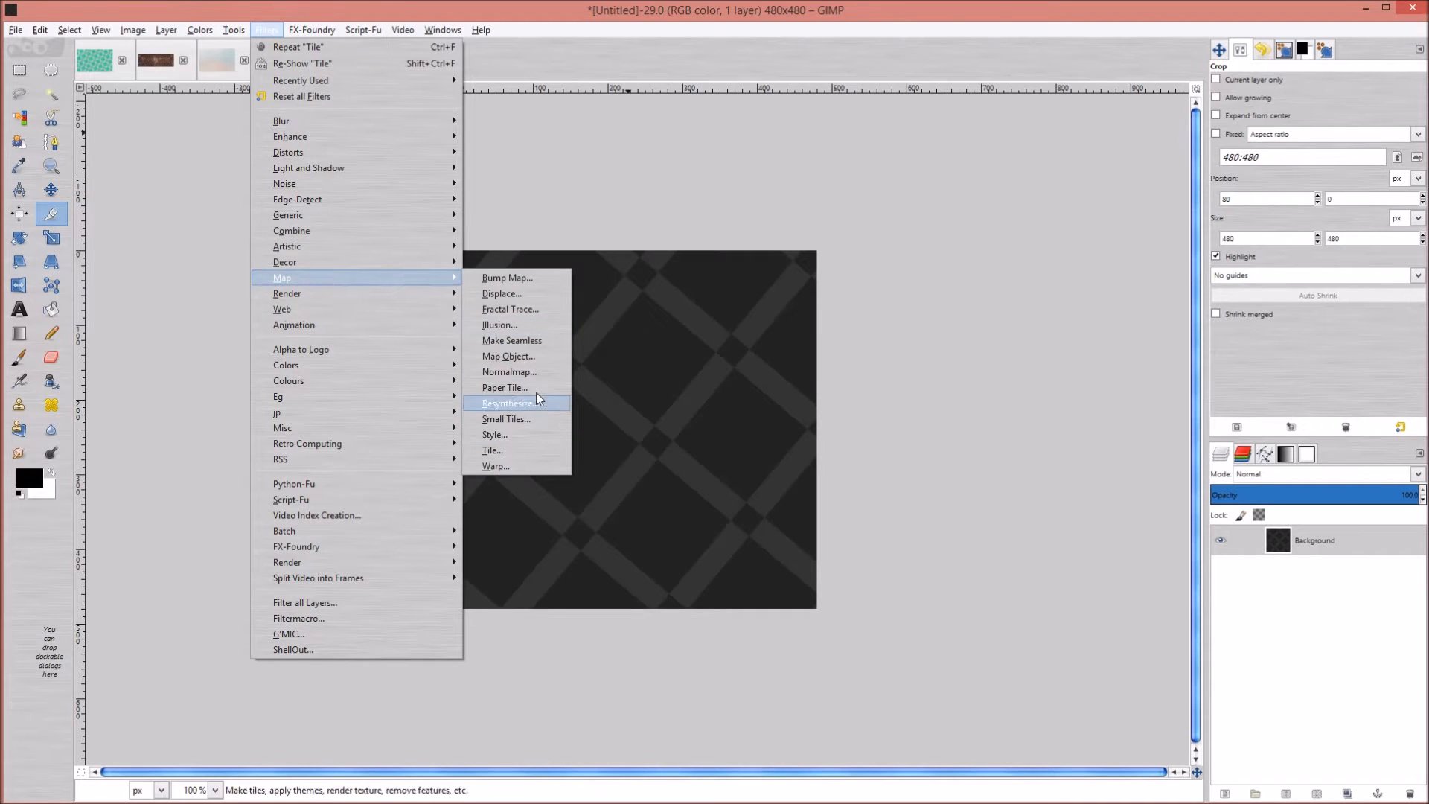
pyautogui.click(539, 342)
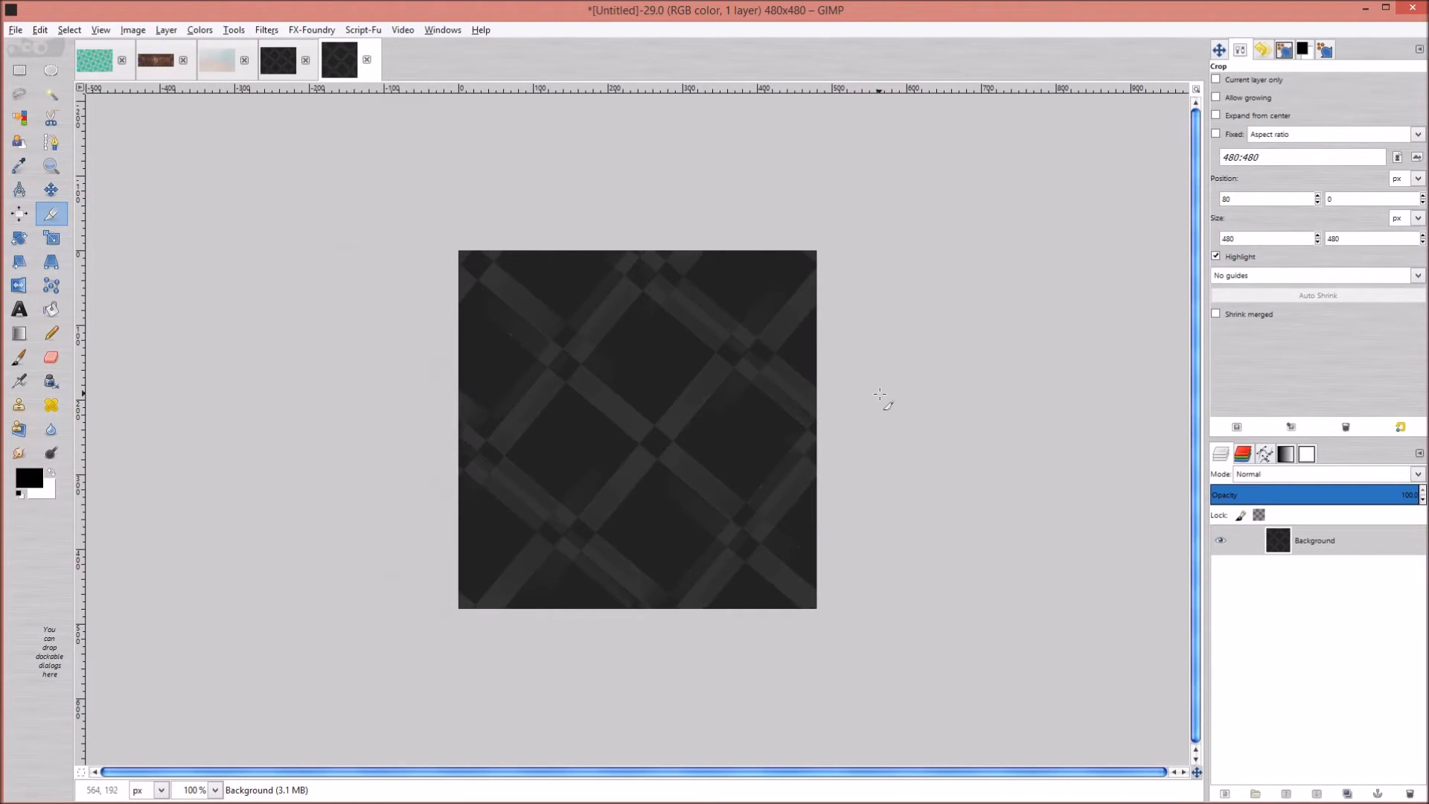
pyautogui.hotkey('ctrl', 'z')
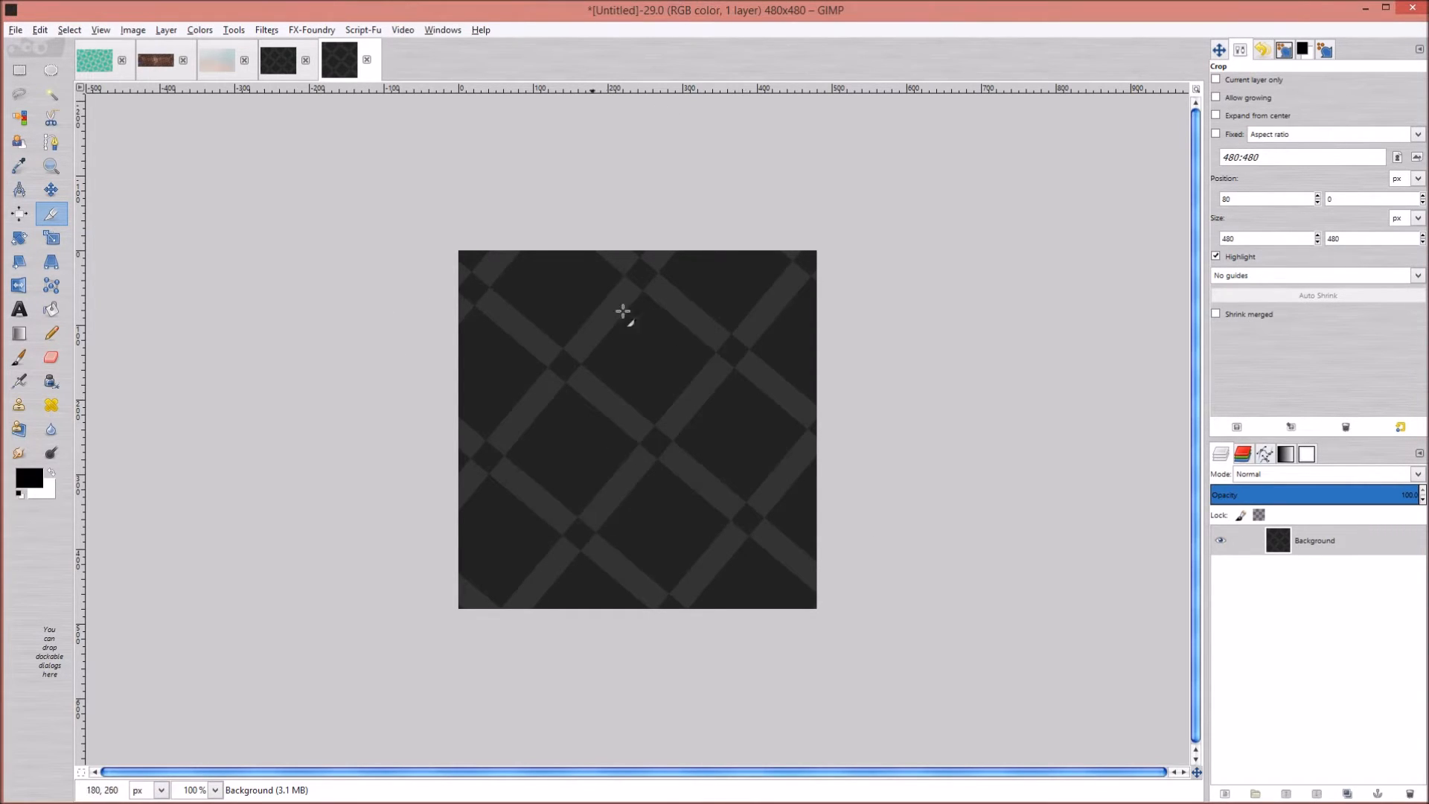
# Start a Save for Web export of the tiled image as JPEG with quality 100
pyautogui.click(16, 30)
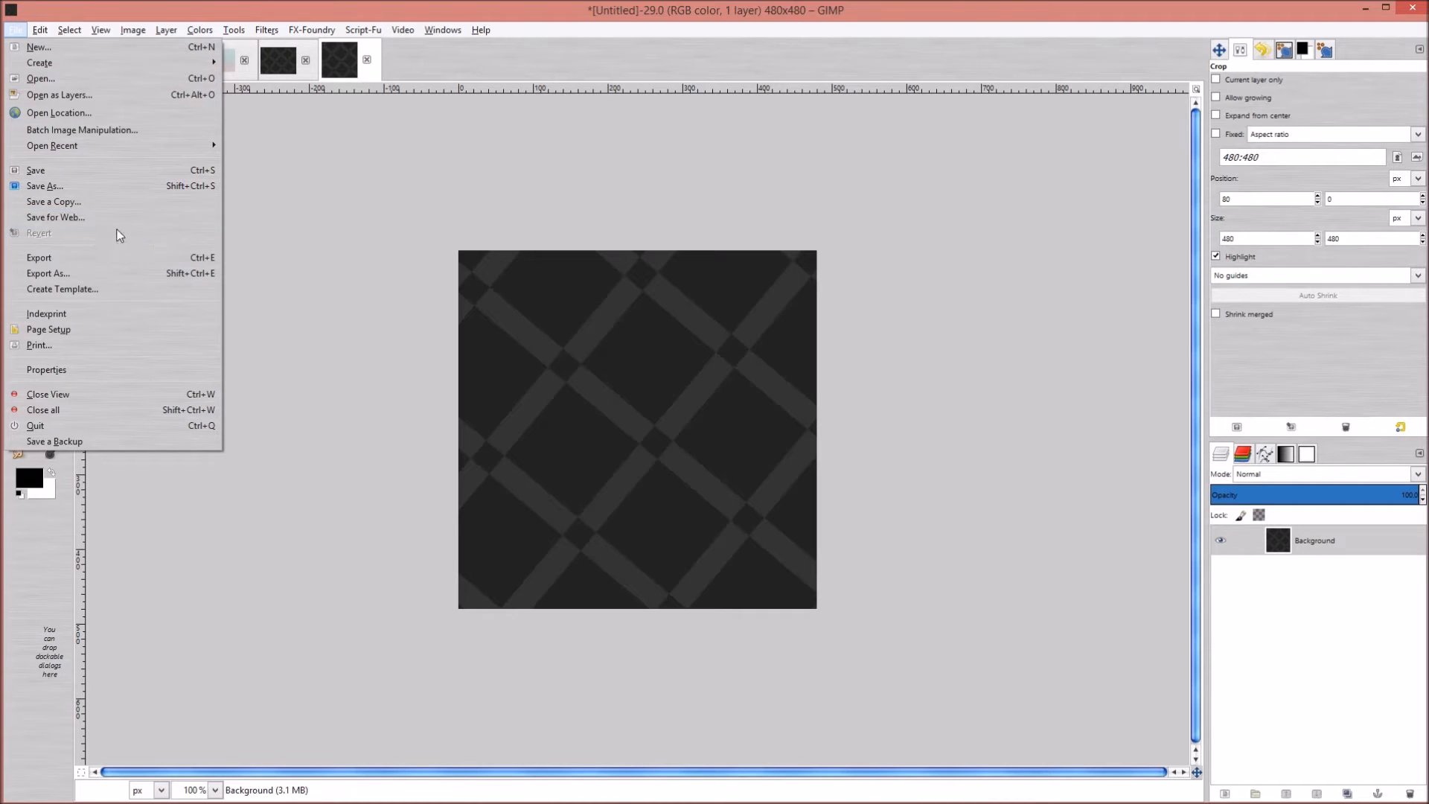
pyautogui.click(80, 216)
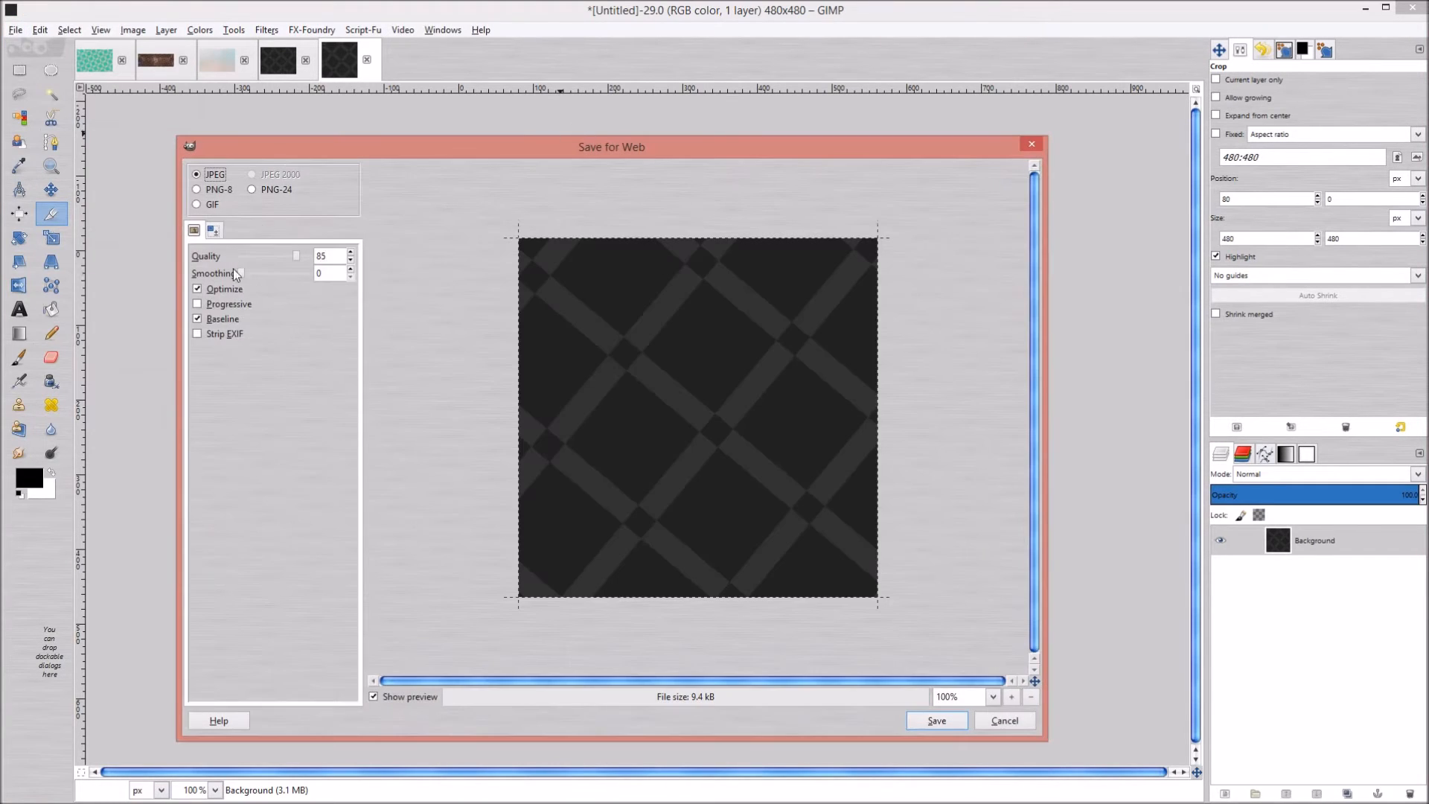
pyautogui.moveTo(295, 257); pyautogui.dragTo(536, 287)
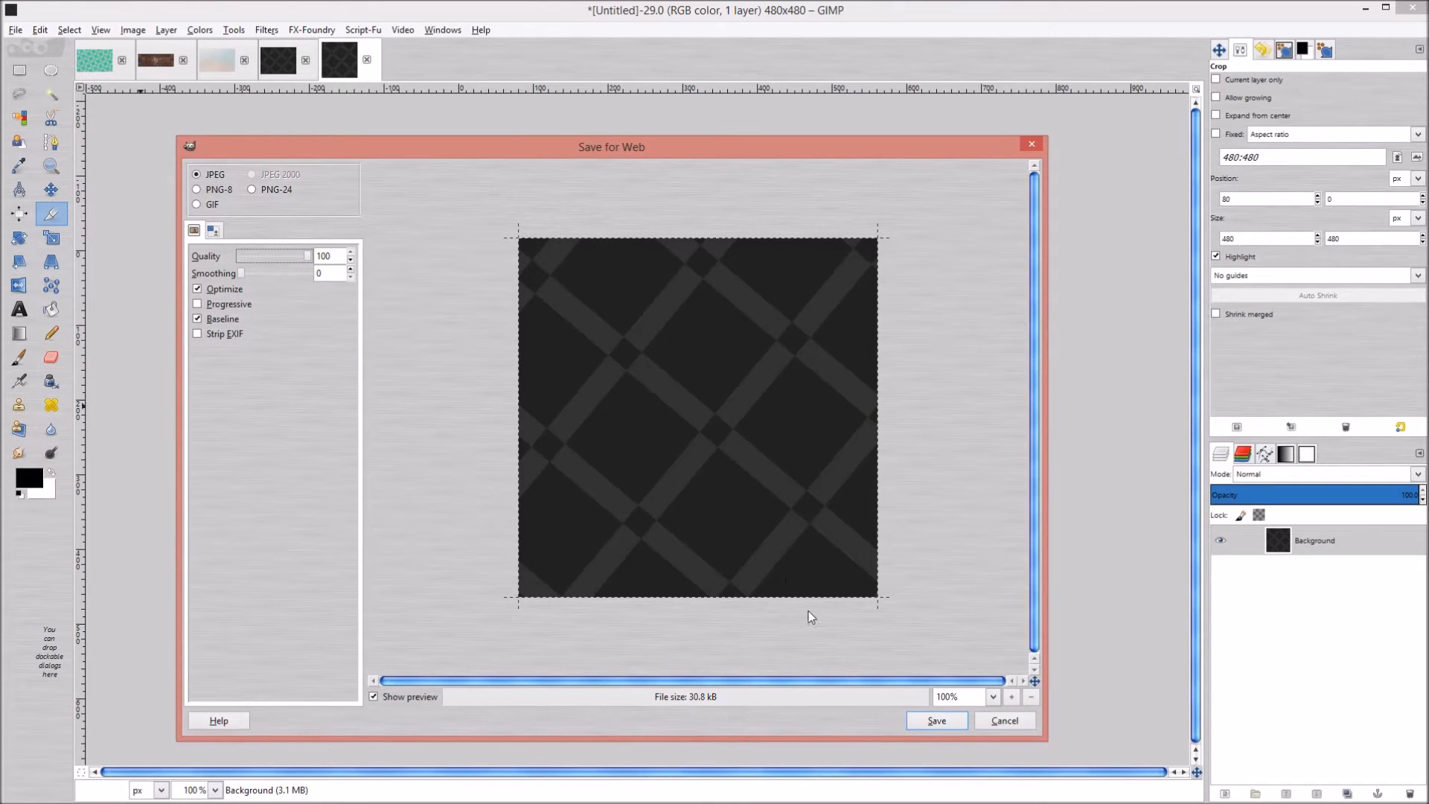
# Save the web export as TriBlack_Tile.jpg in the Desktop folder
pyautogui.click(963, 728)
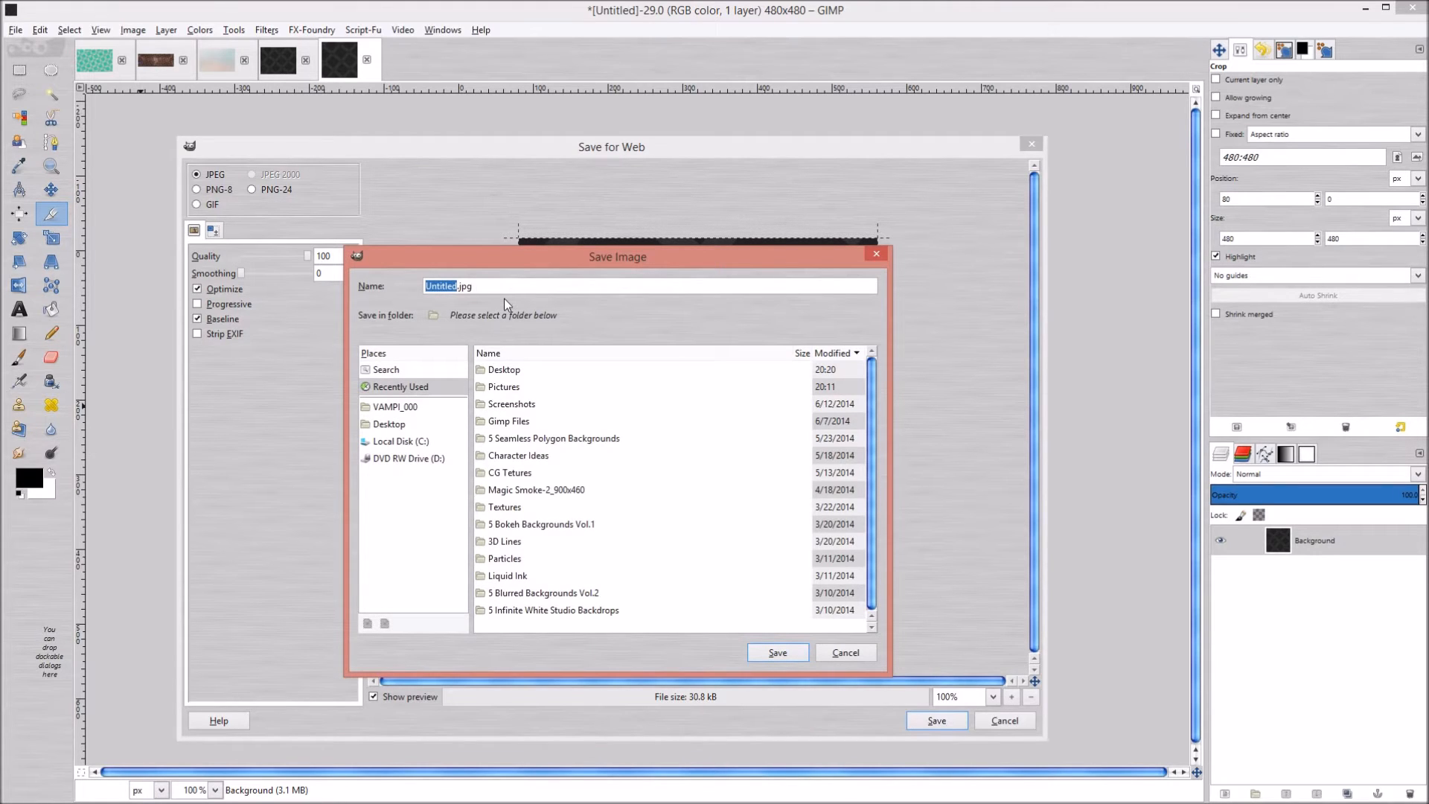
pyautogui.write('TriBlack_Ti')
pyautogui.click(511, 372)
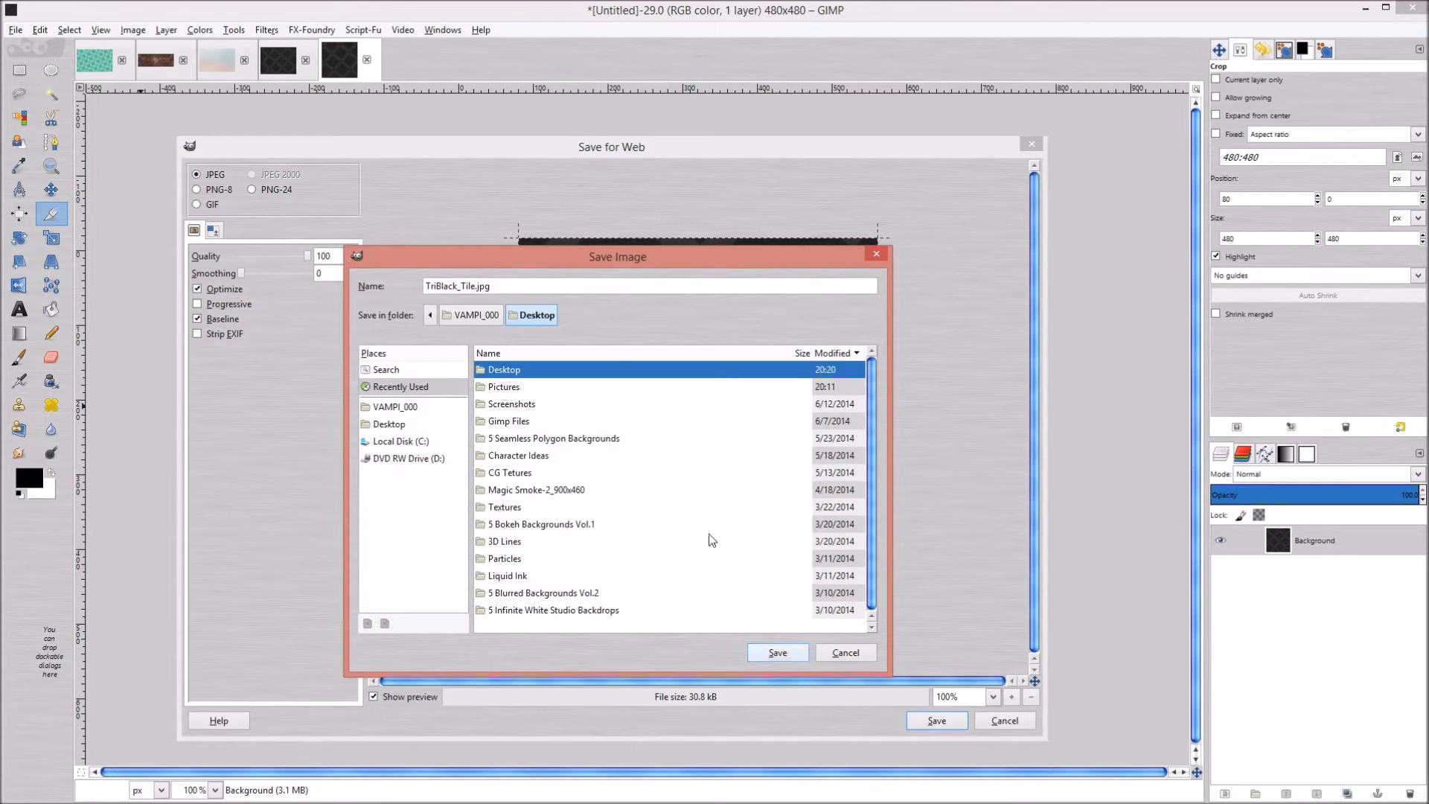
pyautogui.doubleClick(623, 380)
pyautogui.press('Return')
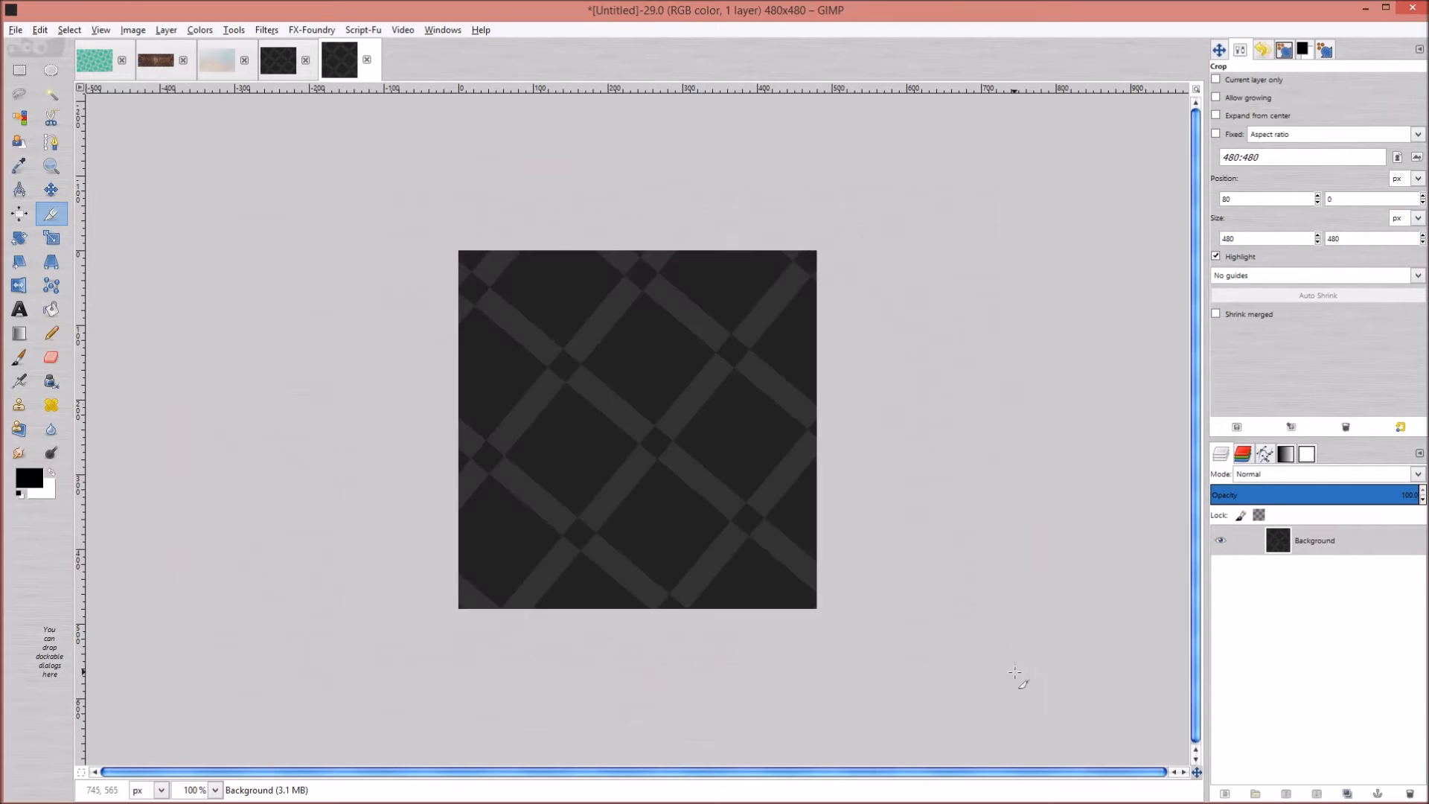
# Close the tiled image, discarding its changes, and return to the 640x480 chessboard image
pyautogui.click(366, 59)
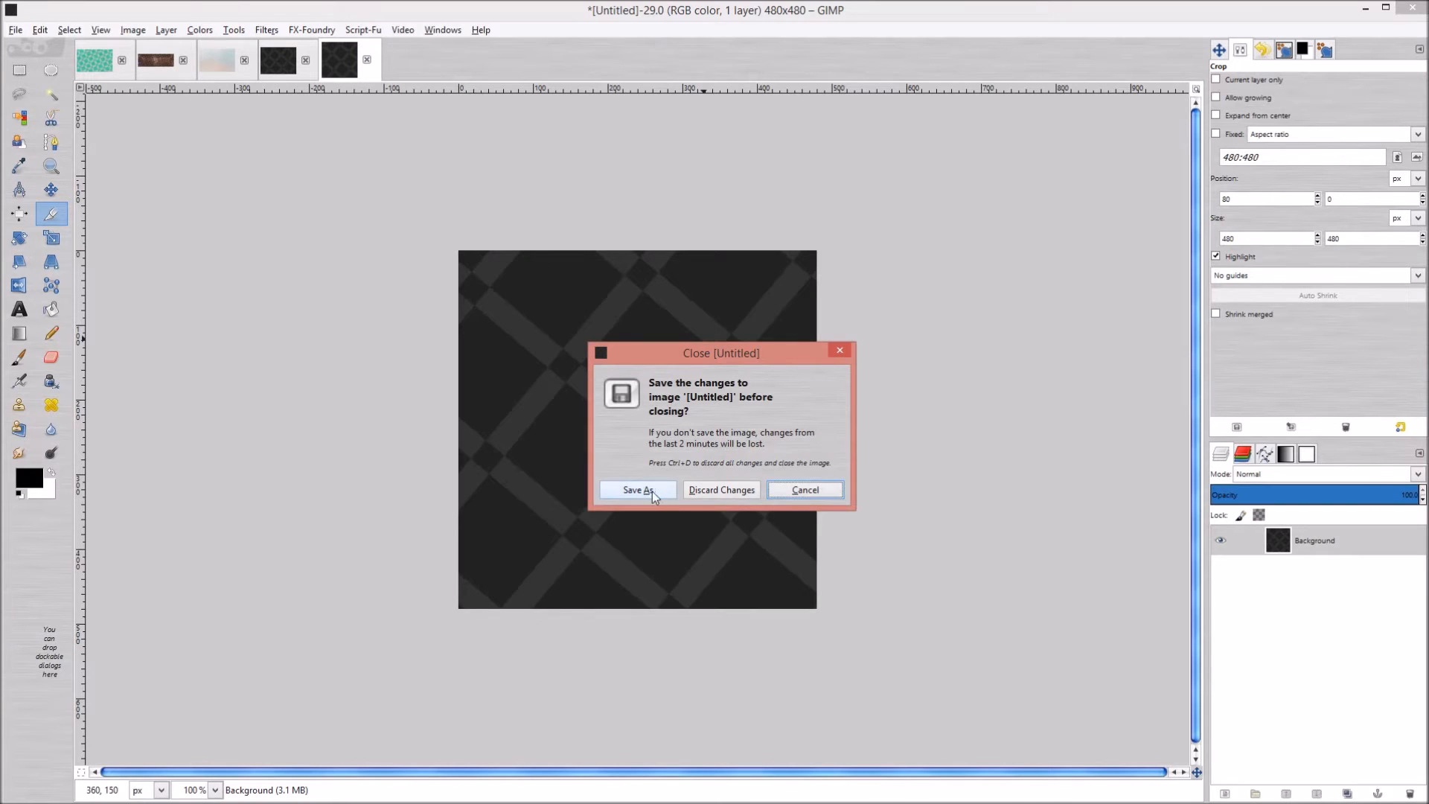
pyautogui.click(722, 490)
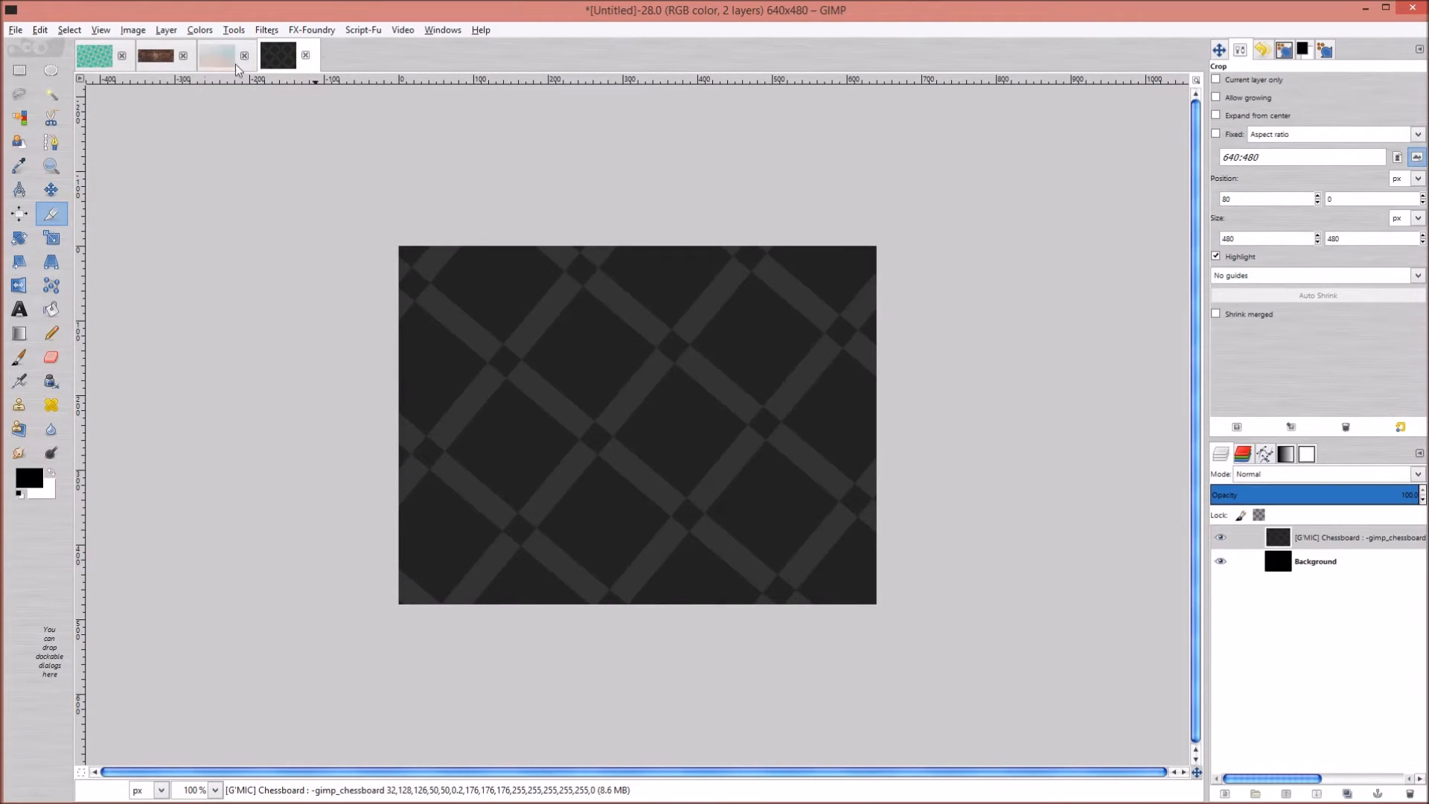
pyautogui.click(16, 33)
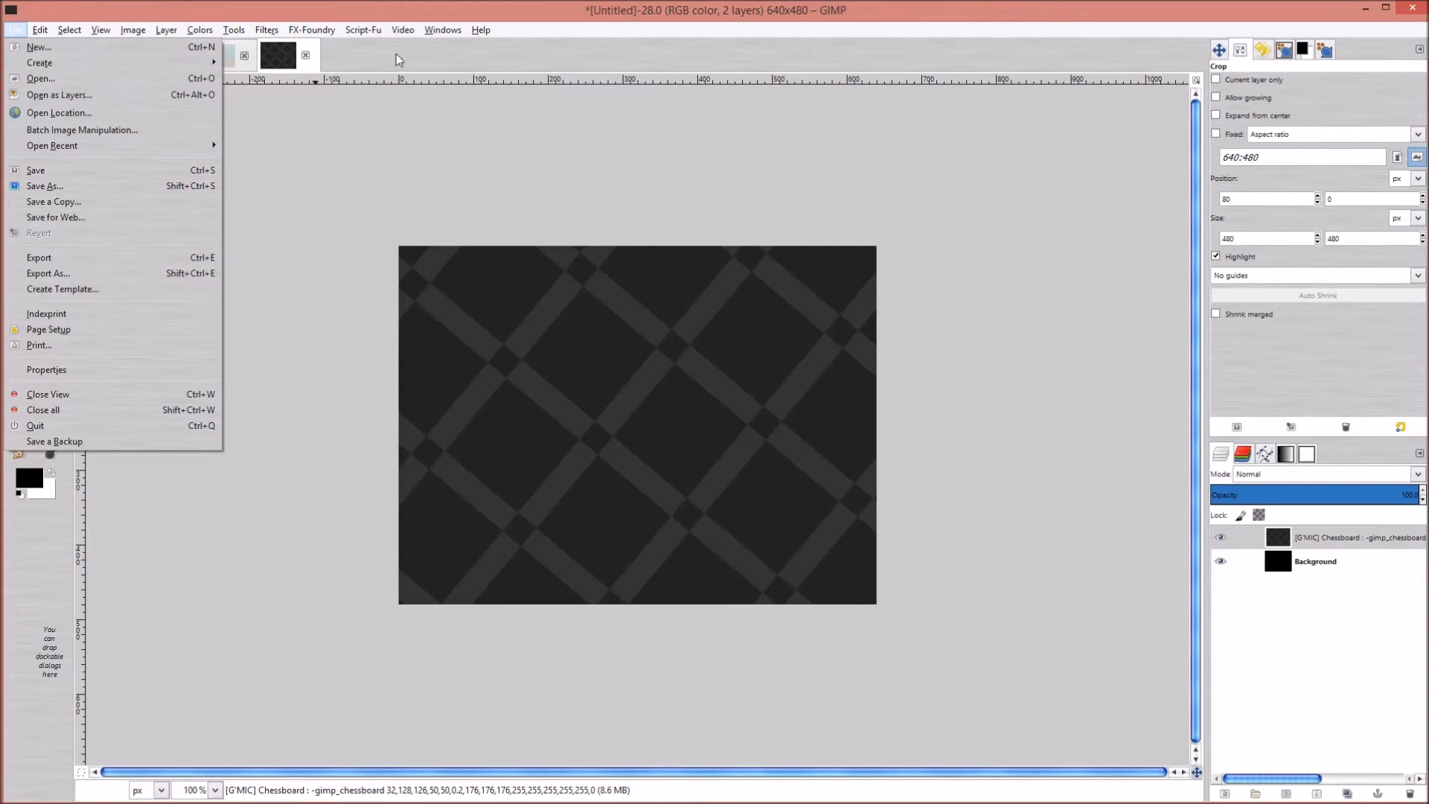
pyautogui.click(290, 67)
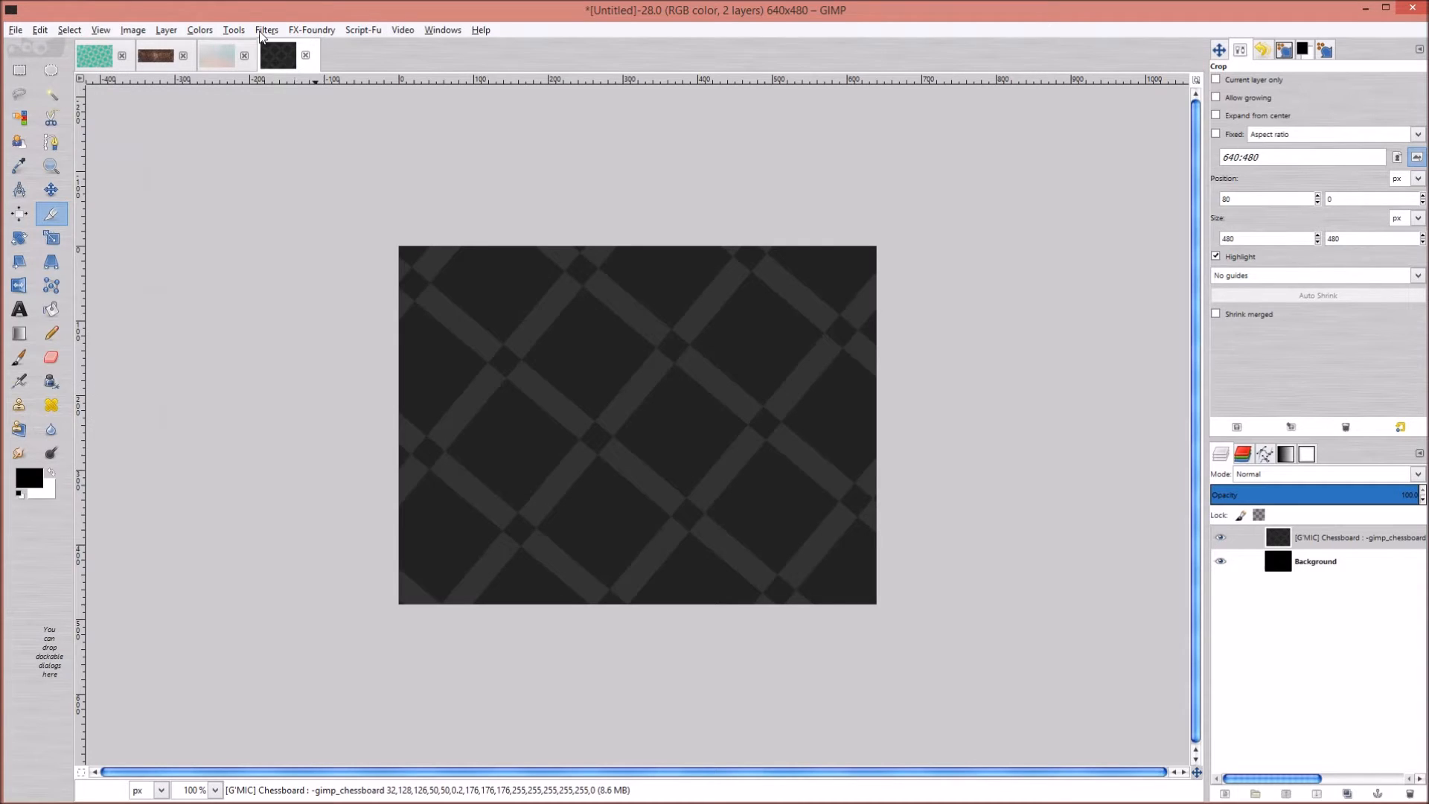
# Reopen G'MIC, choose the Dices filter from Arrays & tiles and set its resolution to 2
pyautogui.click(264, 31)
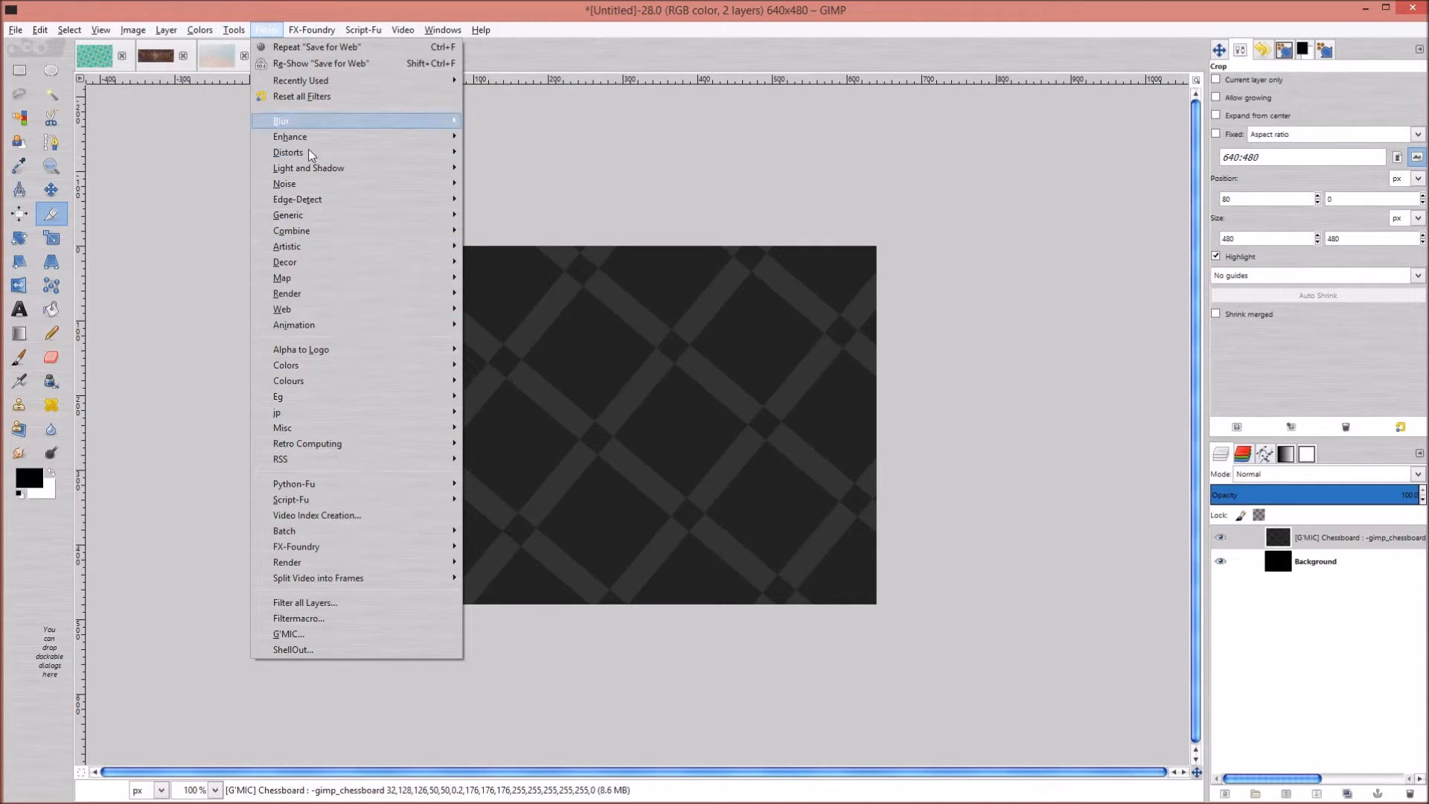
pyautogui.click(352, 634)
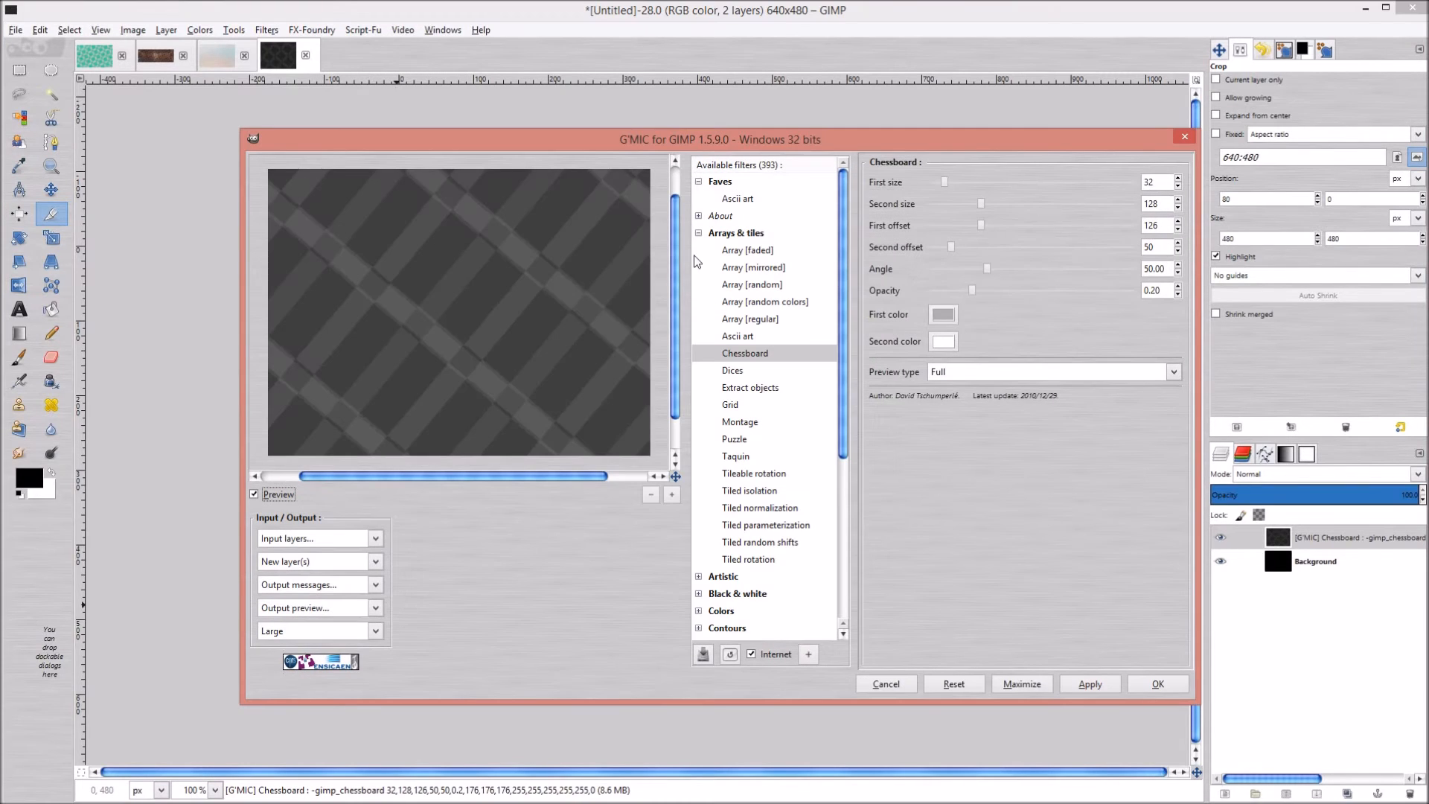
pyautogui.click(745, 371)
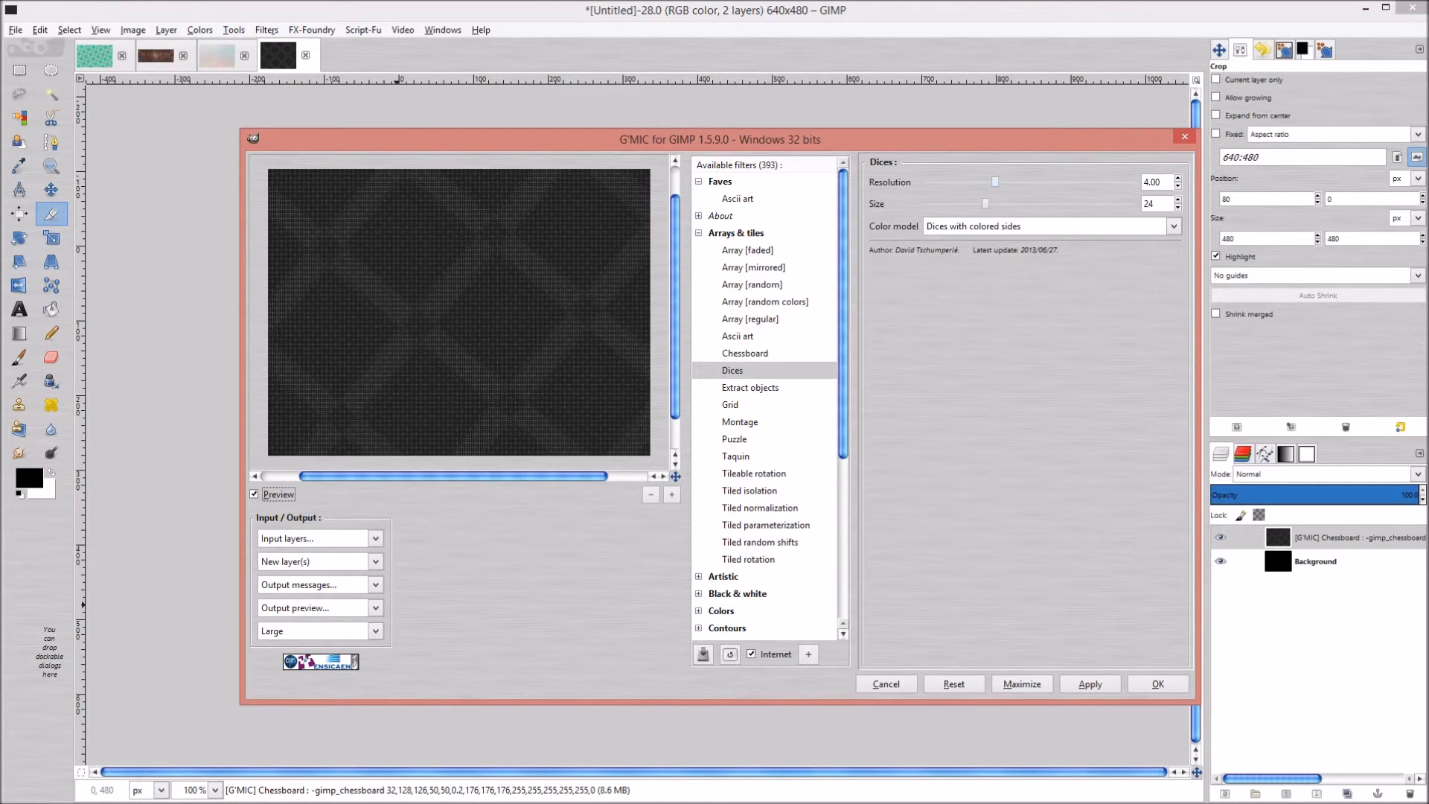
pyautogui.click(1165, 183)
pyautogui.write('2')
pyautogui.click(1159, 204)
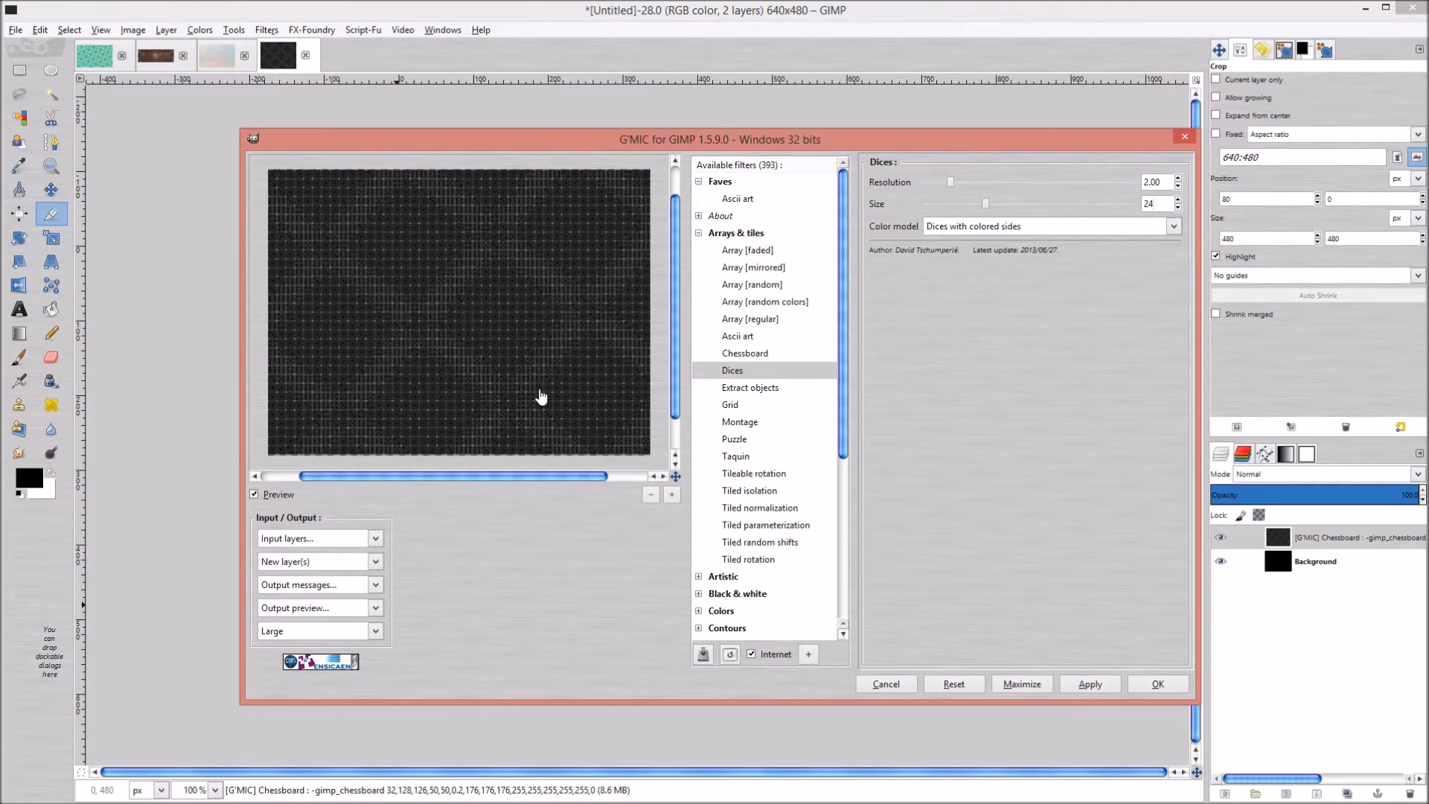
# Examine the Dices effect in the filter preview at several zoom levels and positions
pyautogui.moveTo(425, 351); pyautogui.dragTo(427, 352)
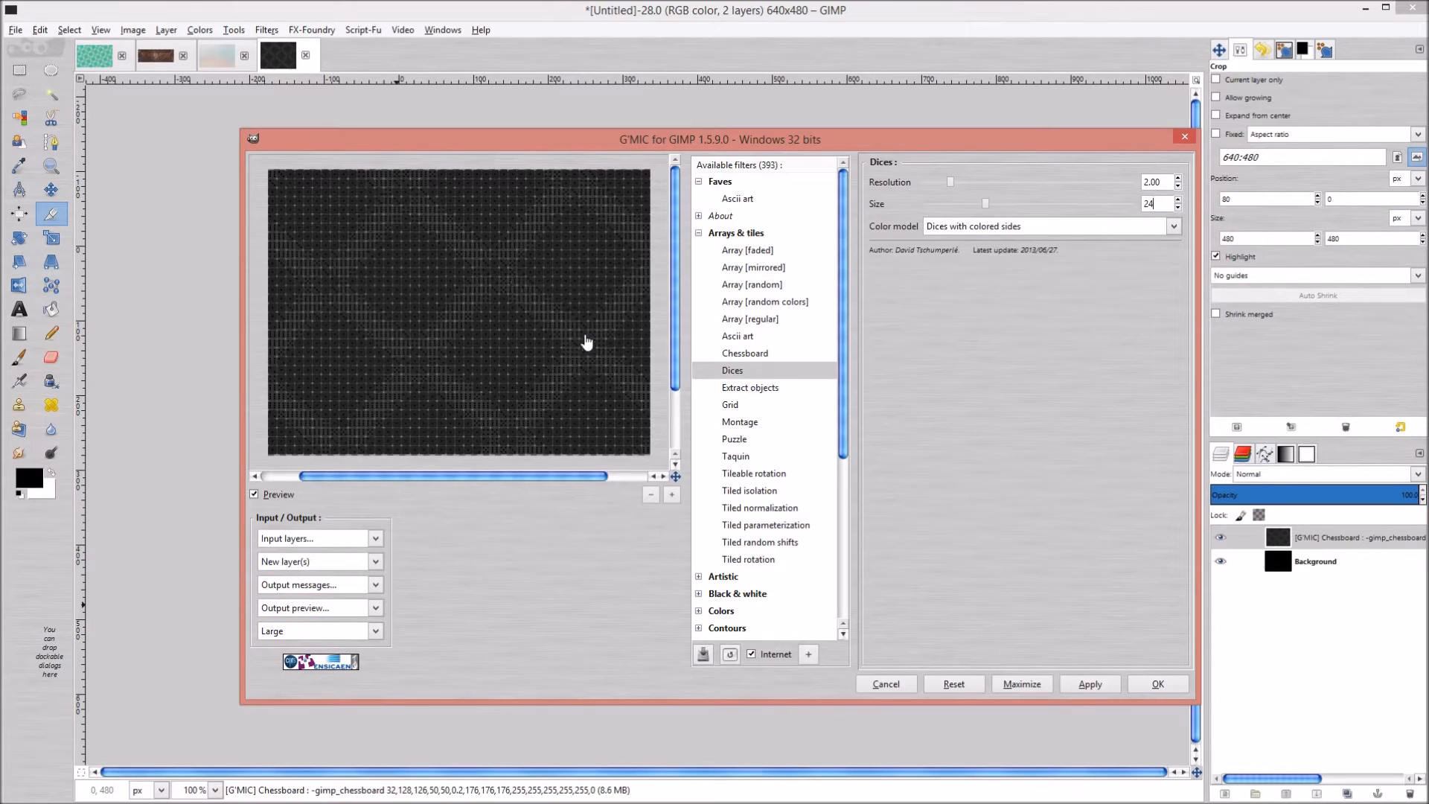
pyautogui.click(671, 494)
pyautogui.click(672, 495)
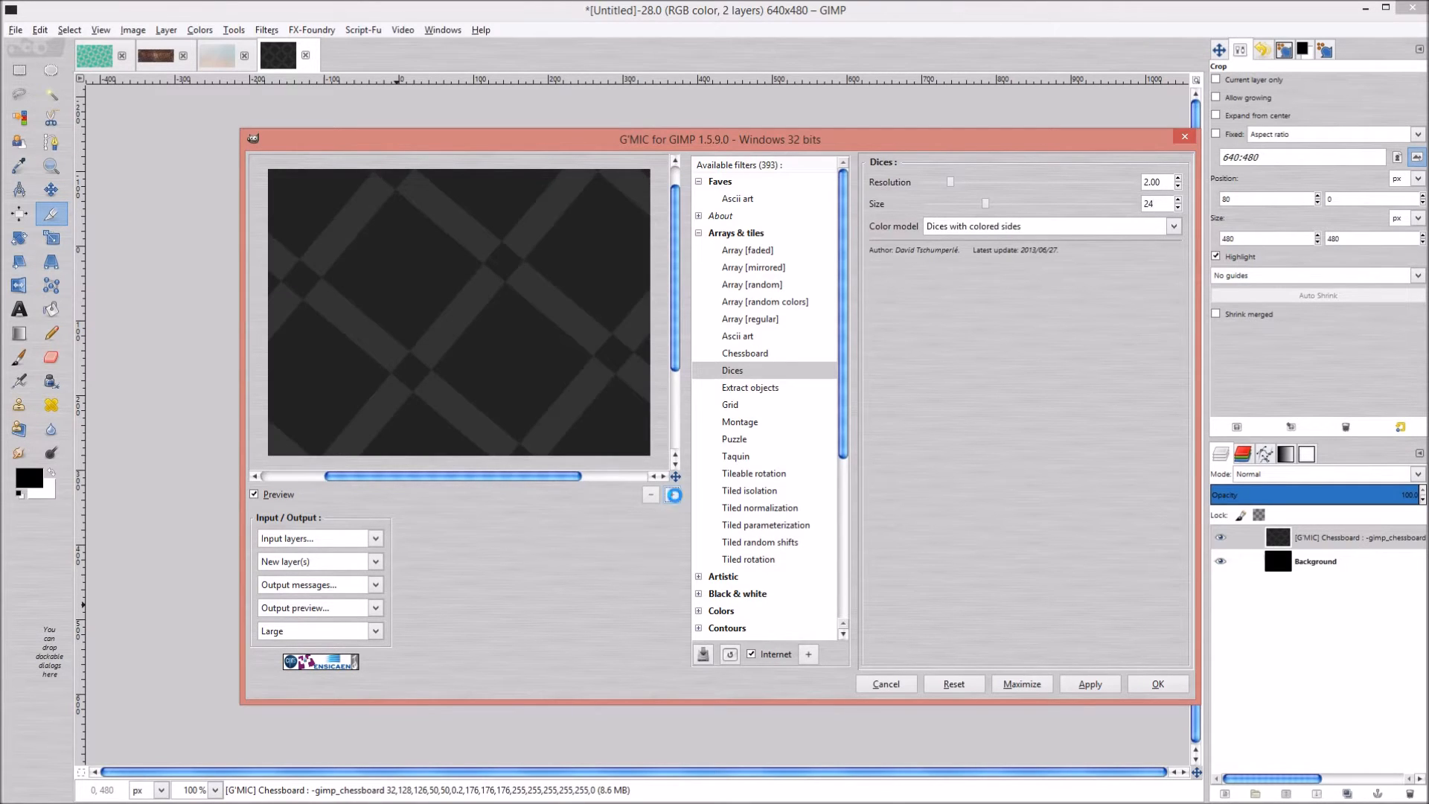
pyautogui.click(674, 496)
pyautogui.click(673, 495)
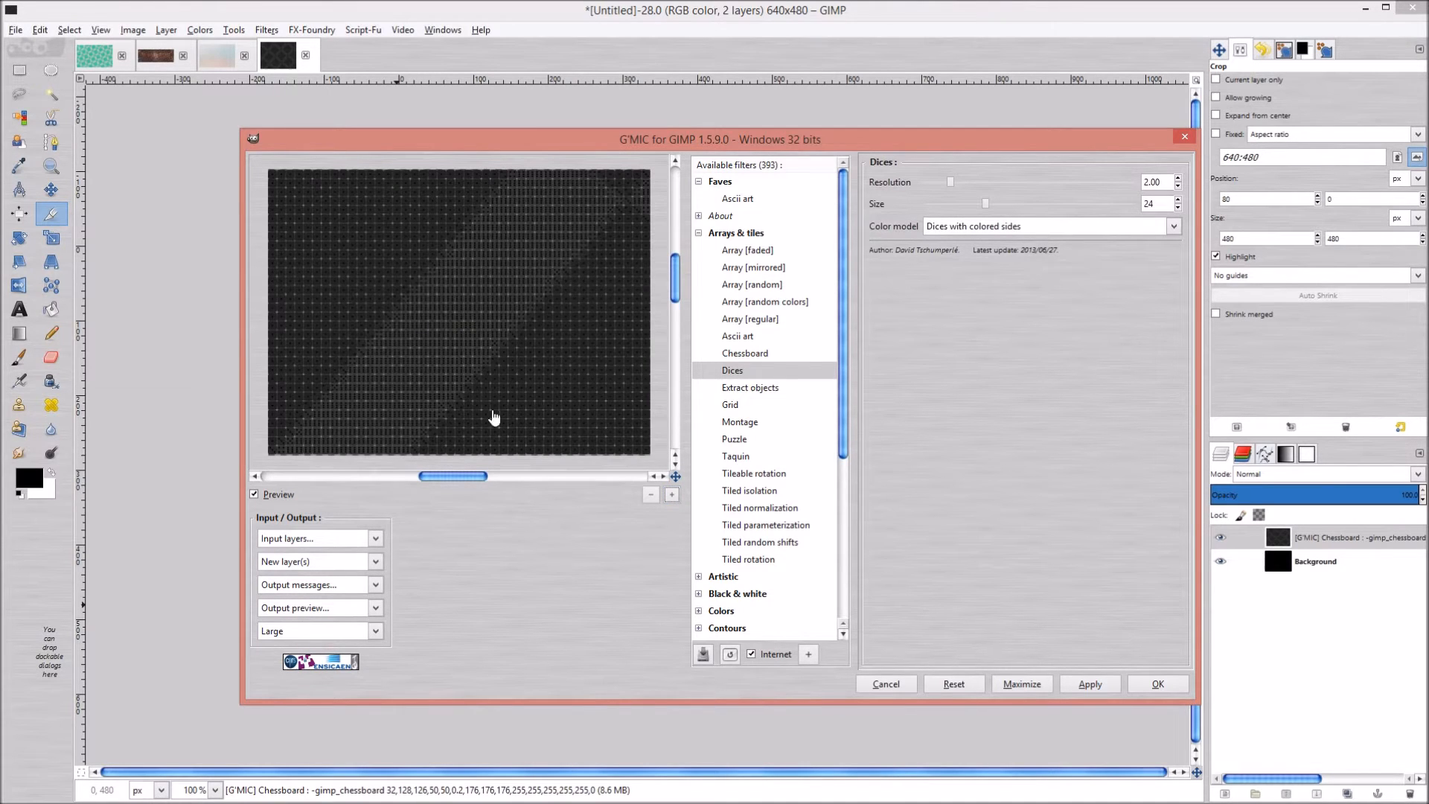
pyautogui.click(651, 496)
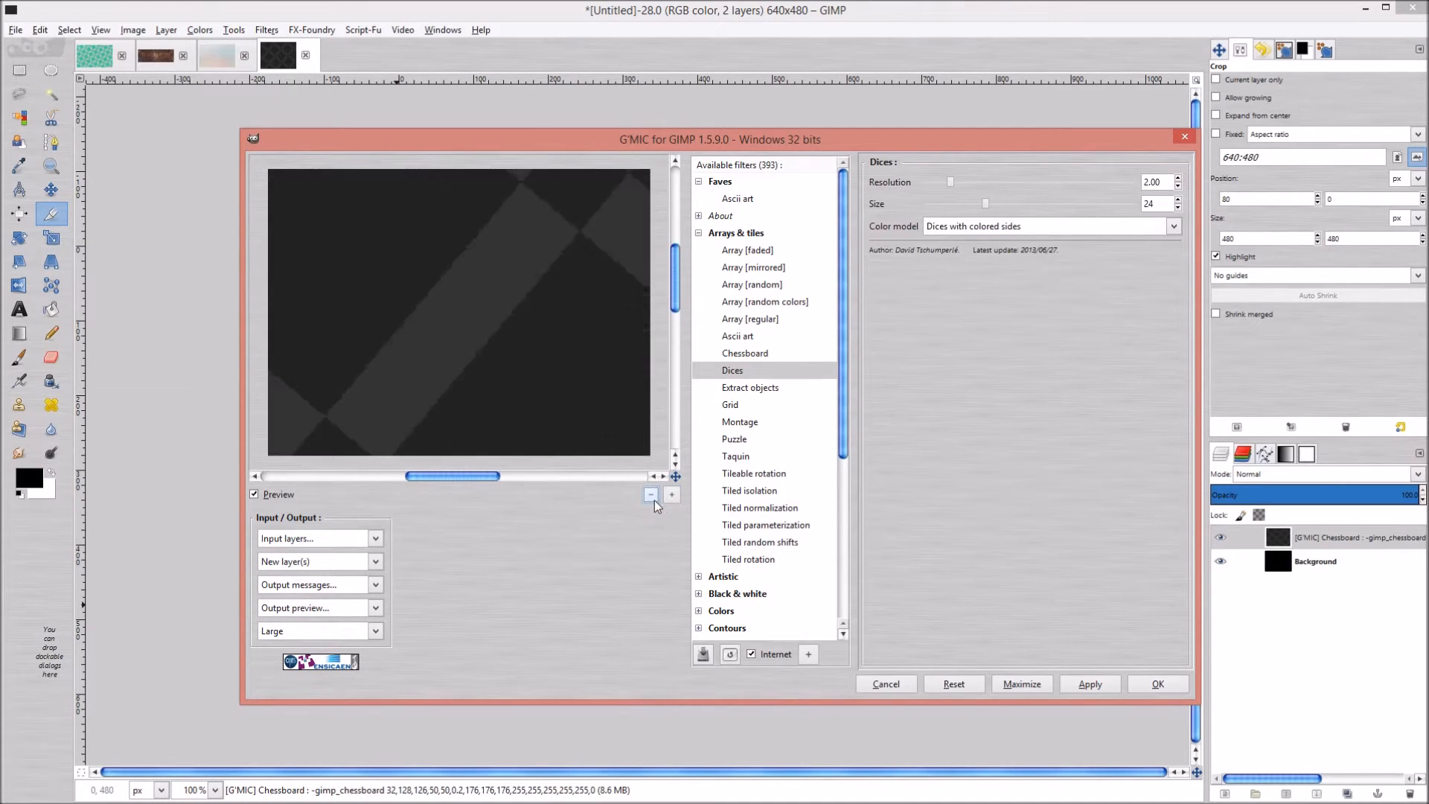
pyautogui.click(652, 495)
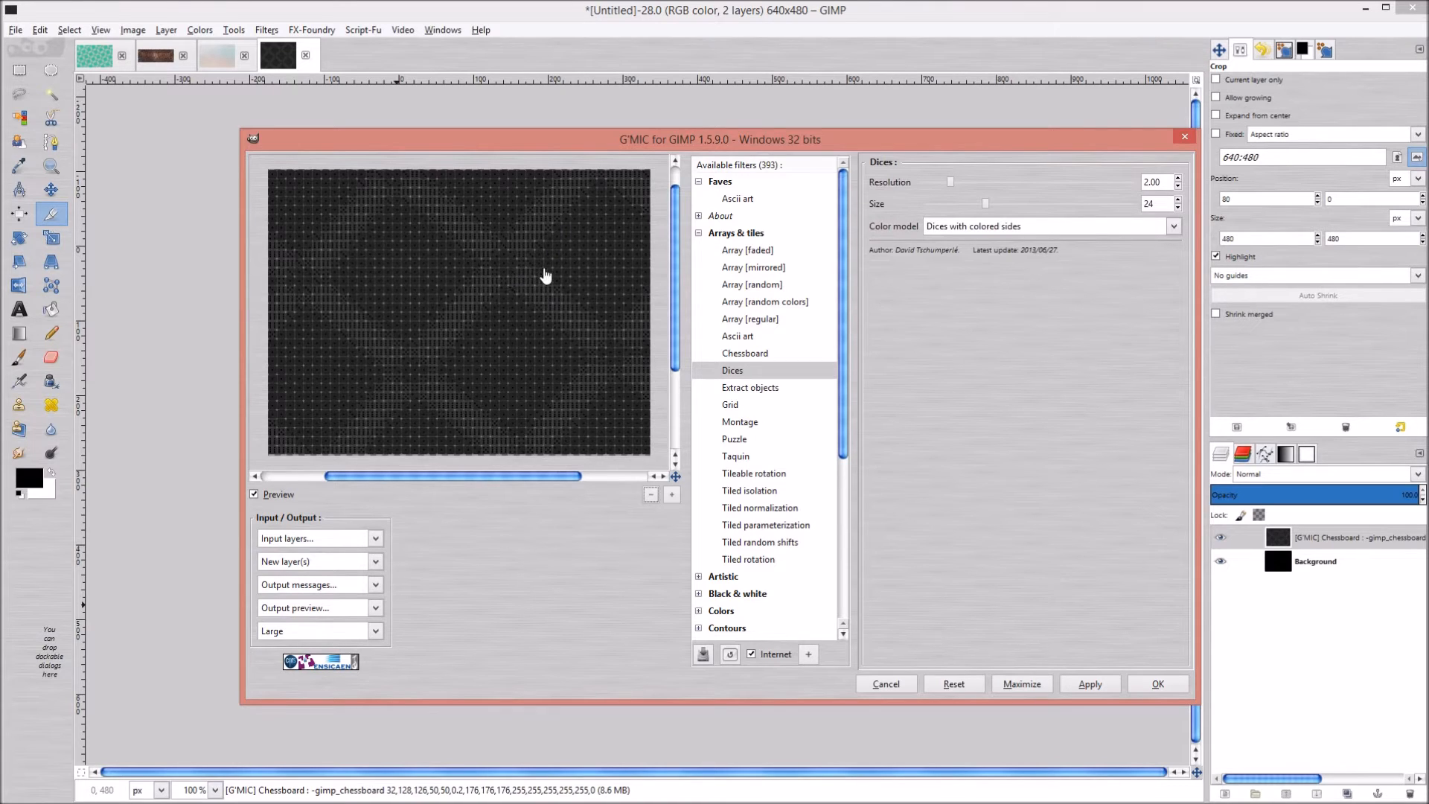
# Try the White dices color model, switch to Dices with colored numbers, apply the filter and close G'MIC
pyautogui.click(1175, 227)
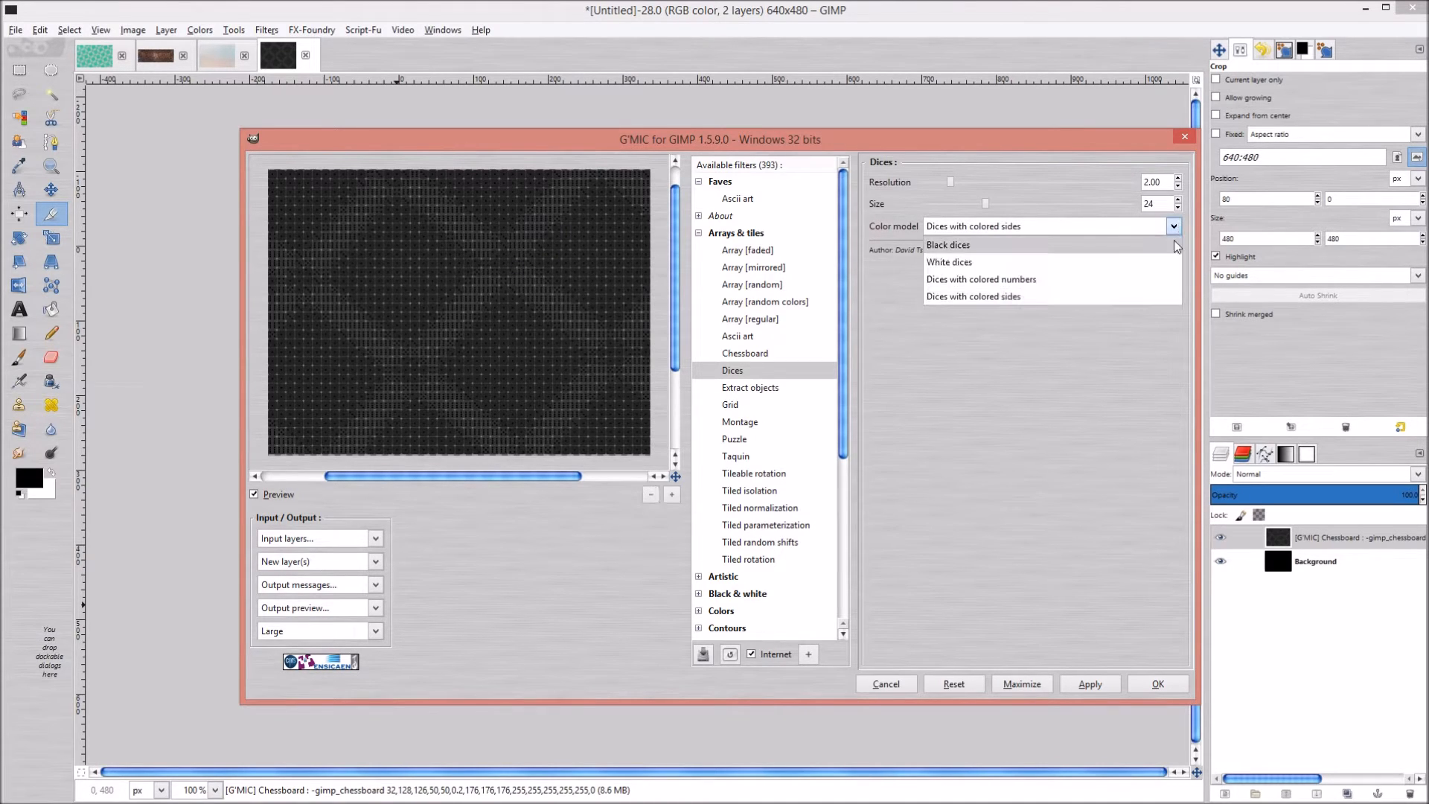
pyautogui.click(1047, 263)
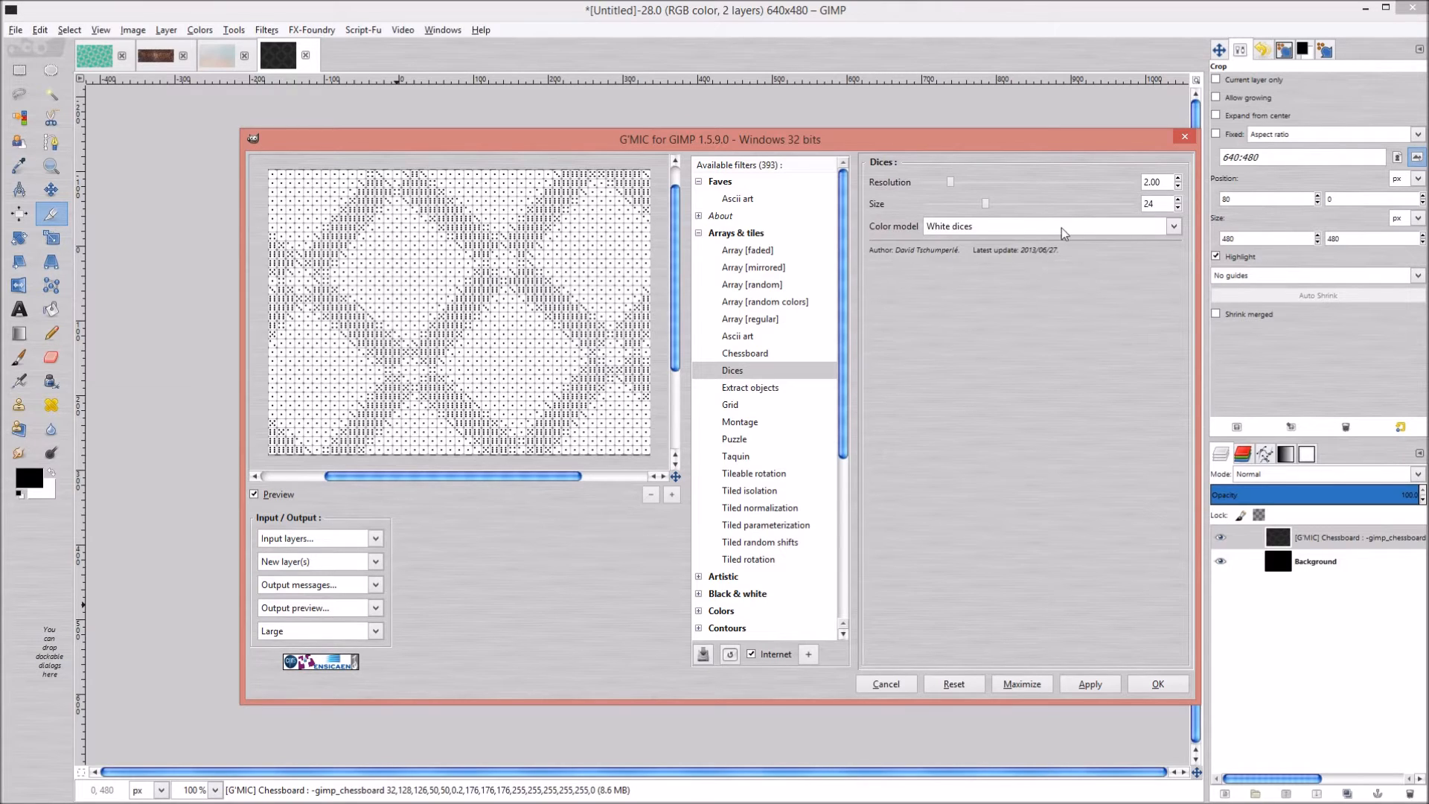
pyautogui.click(1086, 226)
pyautogui.click(1036, 277)
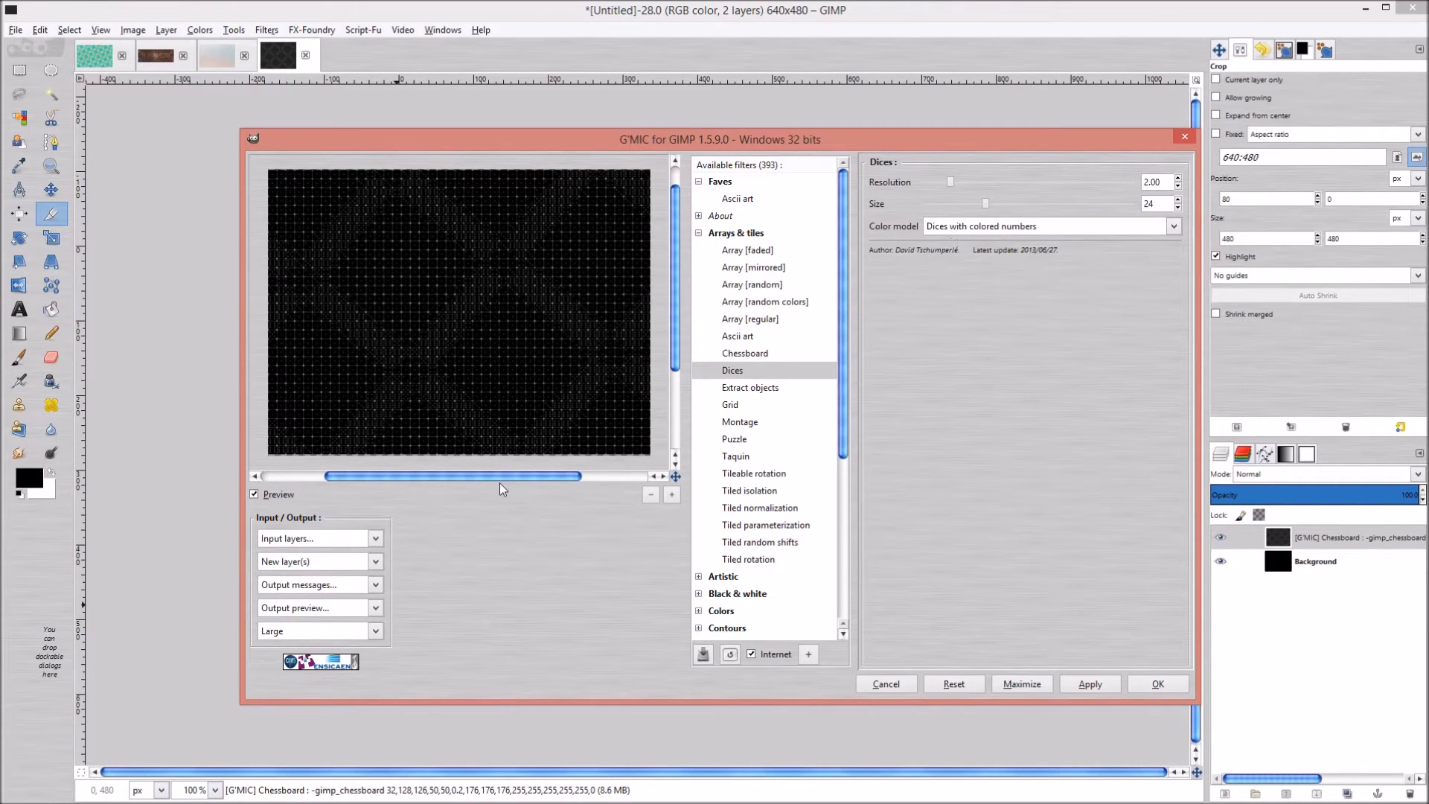
pyautogui.click(1090, 685)
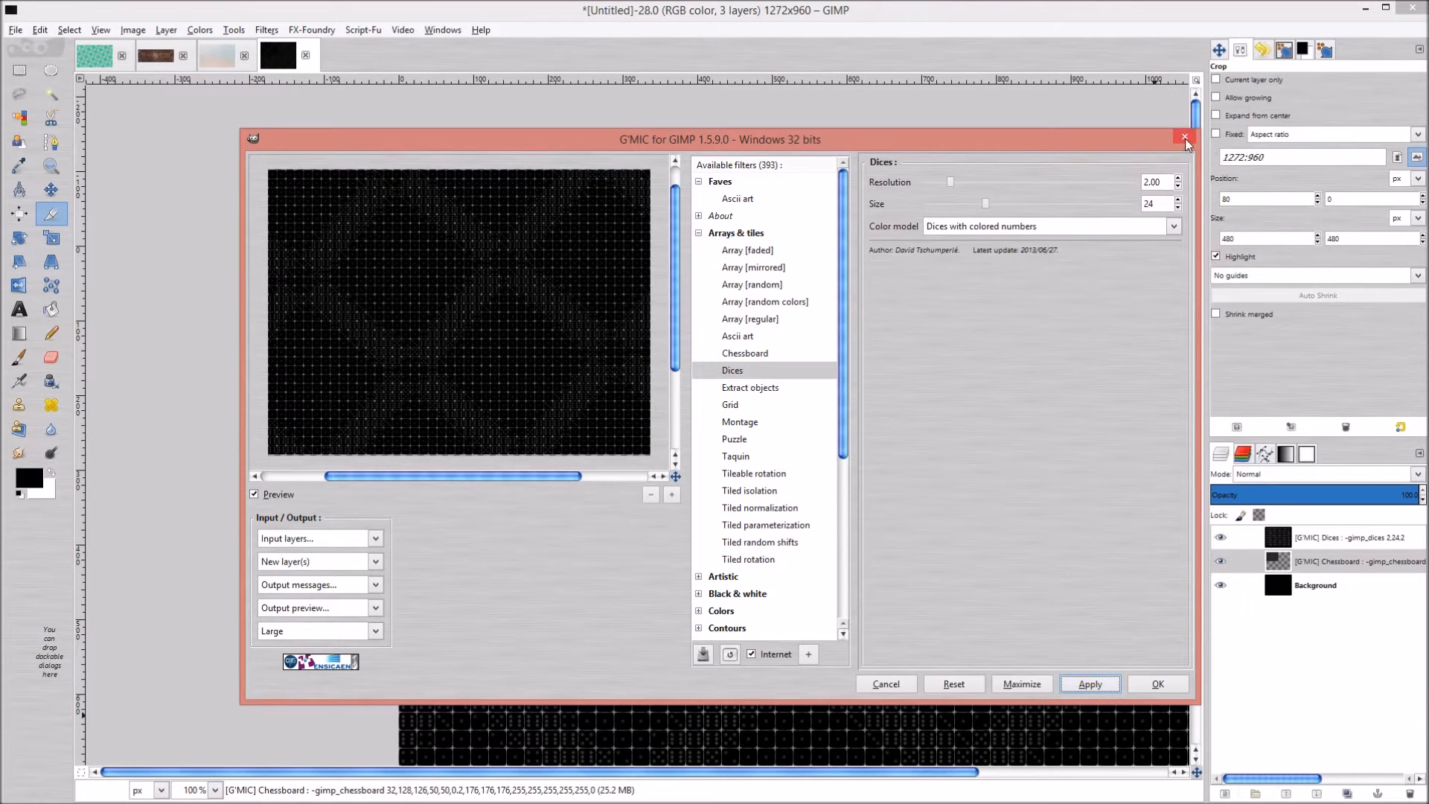
pyautogui.click(886, 684)
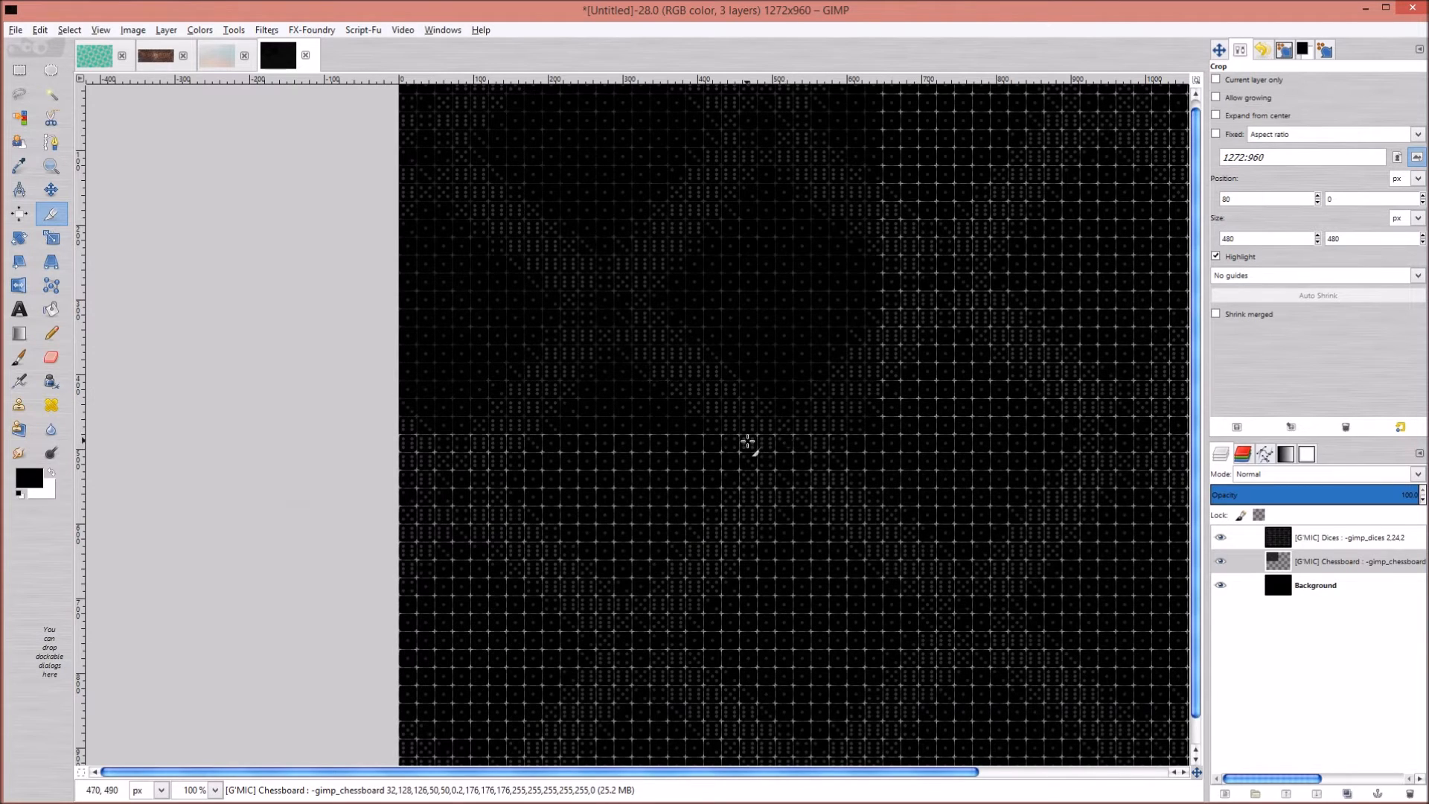
# Examine the applied Dices pattern on the canvas, both as a whole and in close-up
pyautogui.press('-')
pyautogui.press('-')
pyautogui.moveTo(888, 441); pyautogui.dragTo(632, 443)
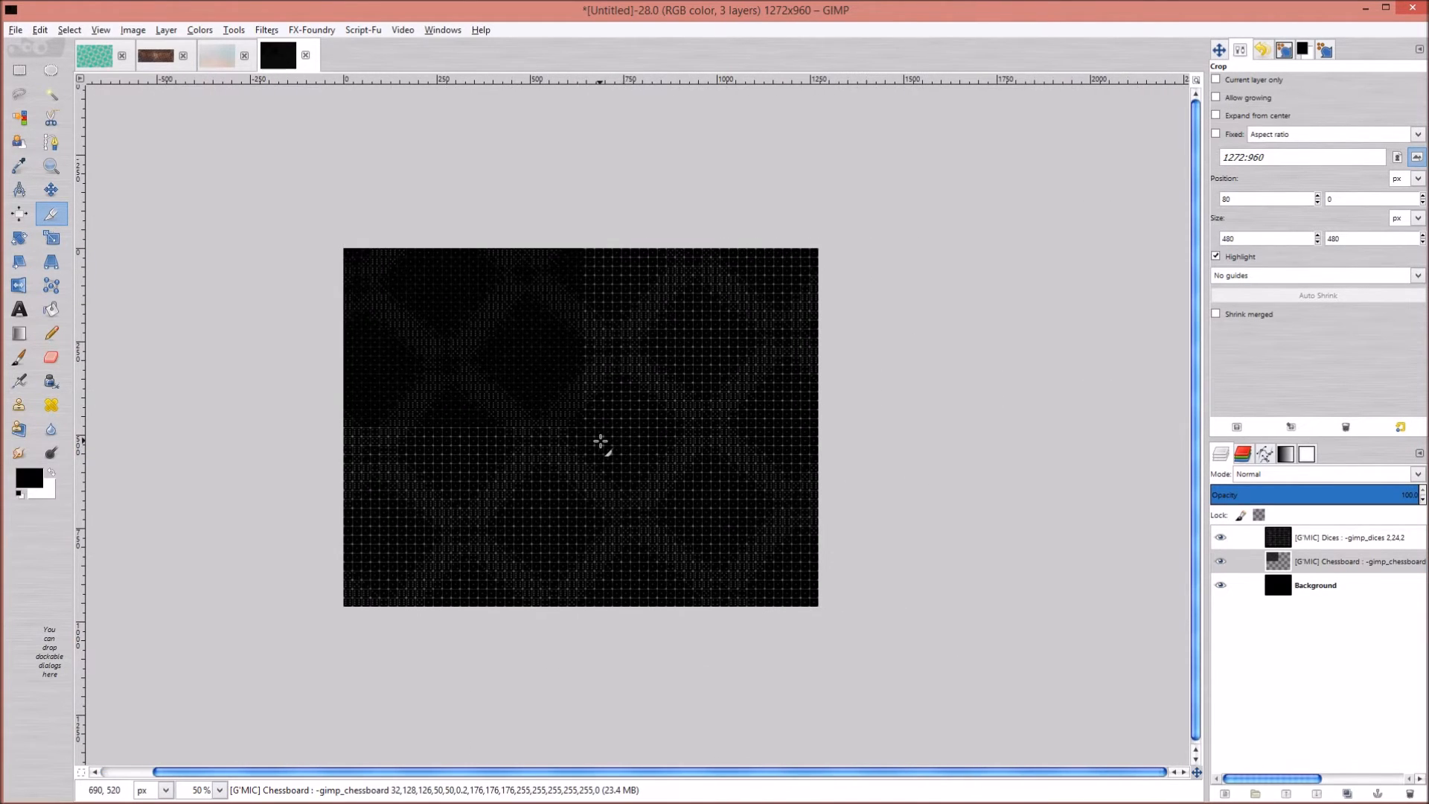
pyautogui.press('+')
pyautogui.press('+')
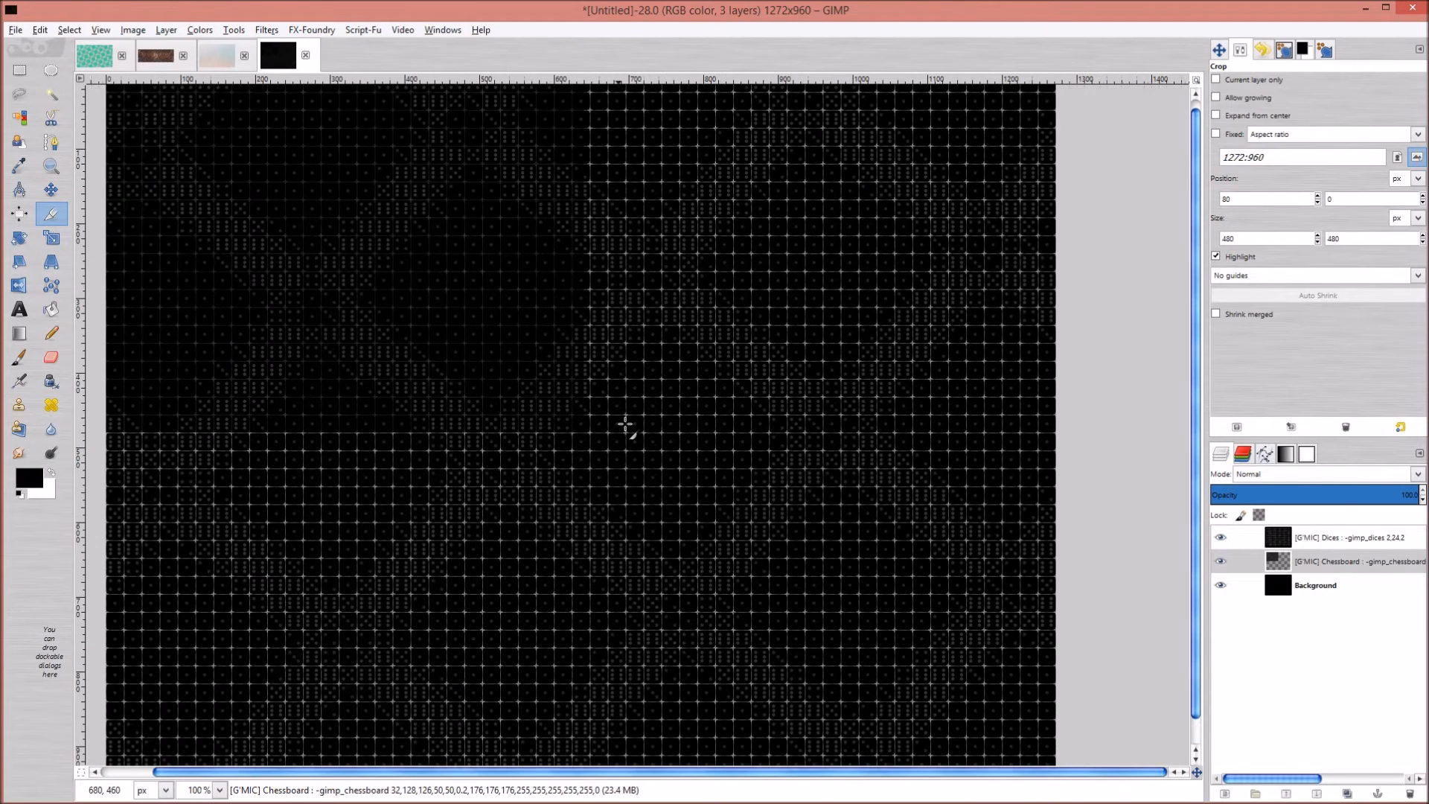
pyautogui.press('-')
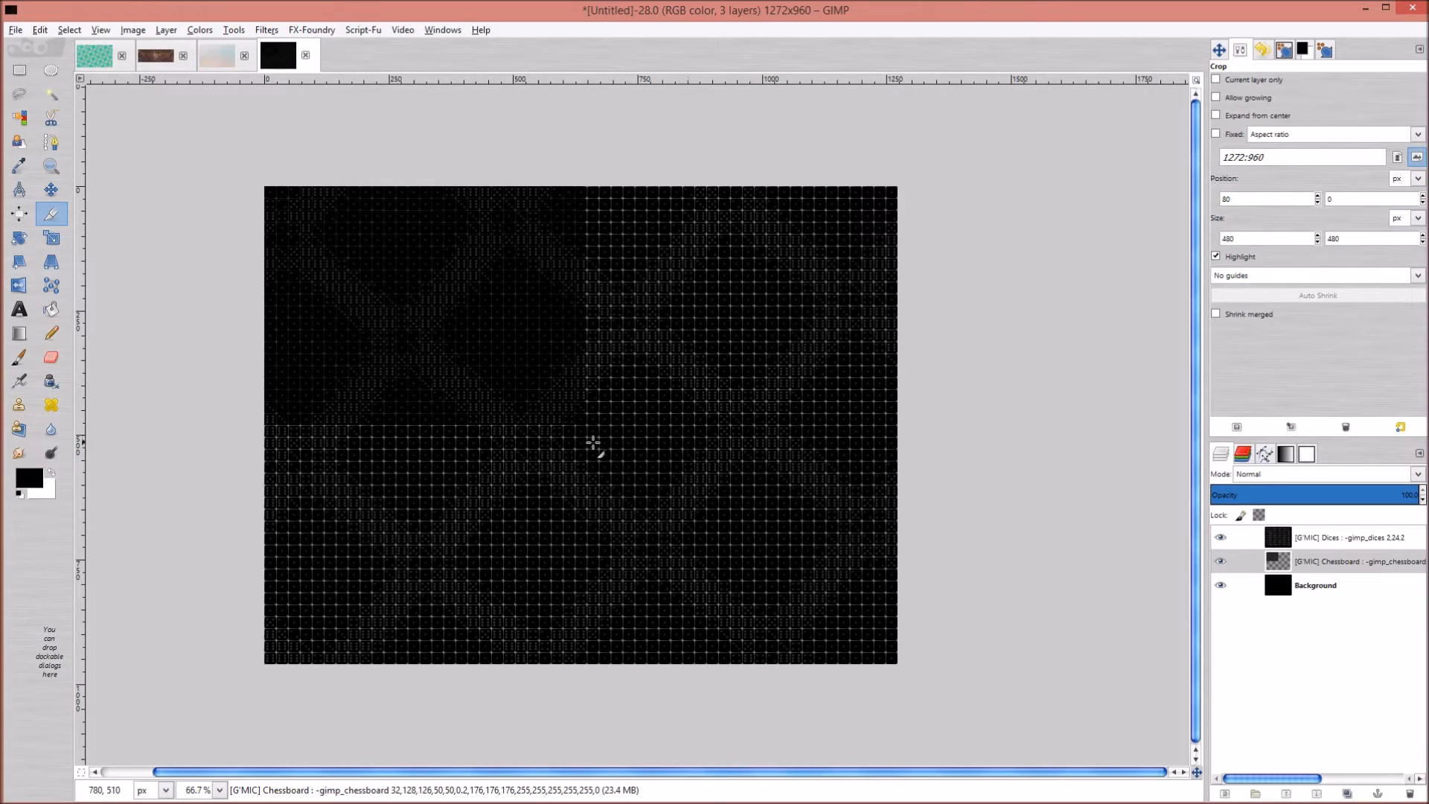
pyautogui.press('+')
pyautogui.press('+')
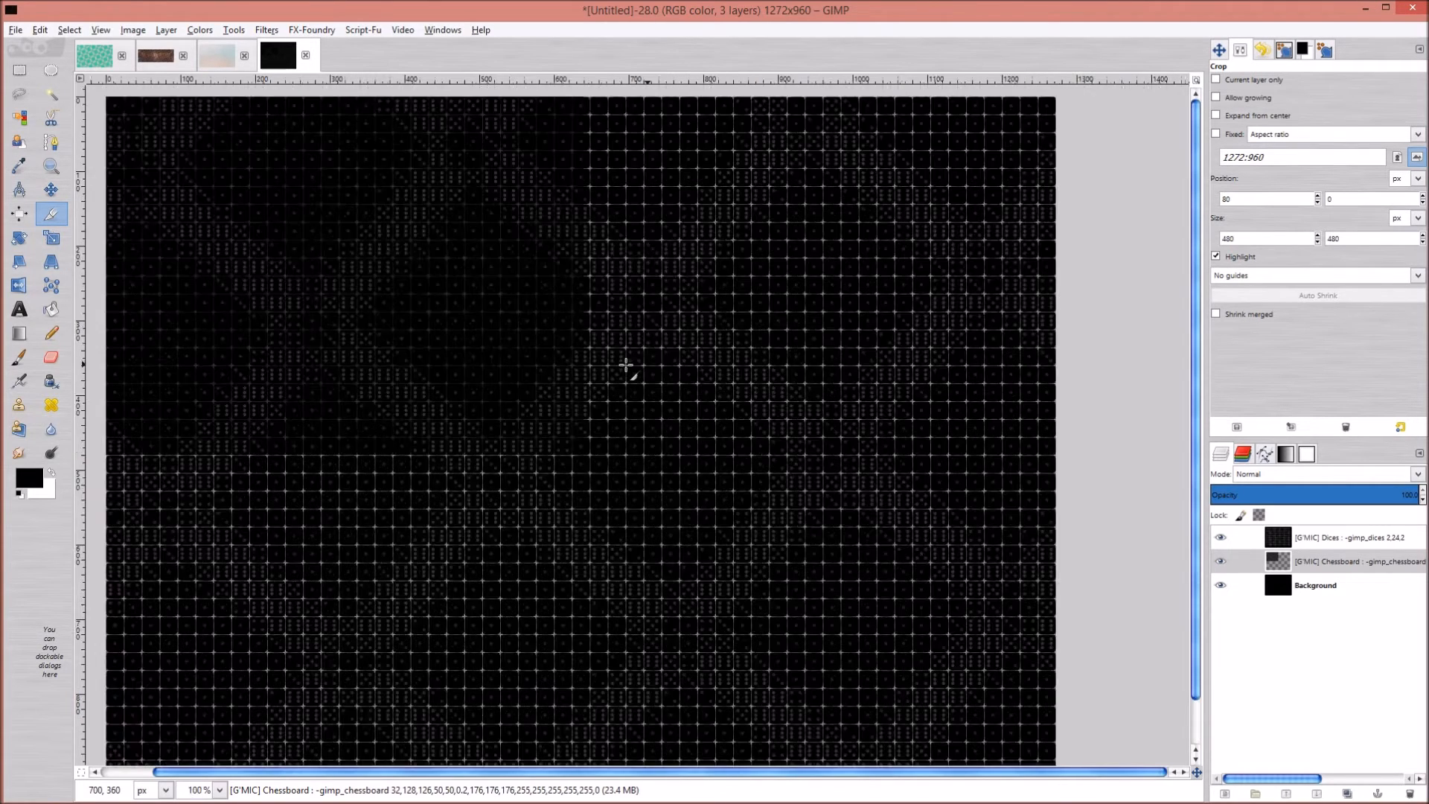
pyautogui.press('-')
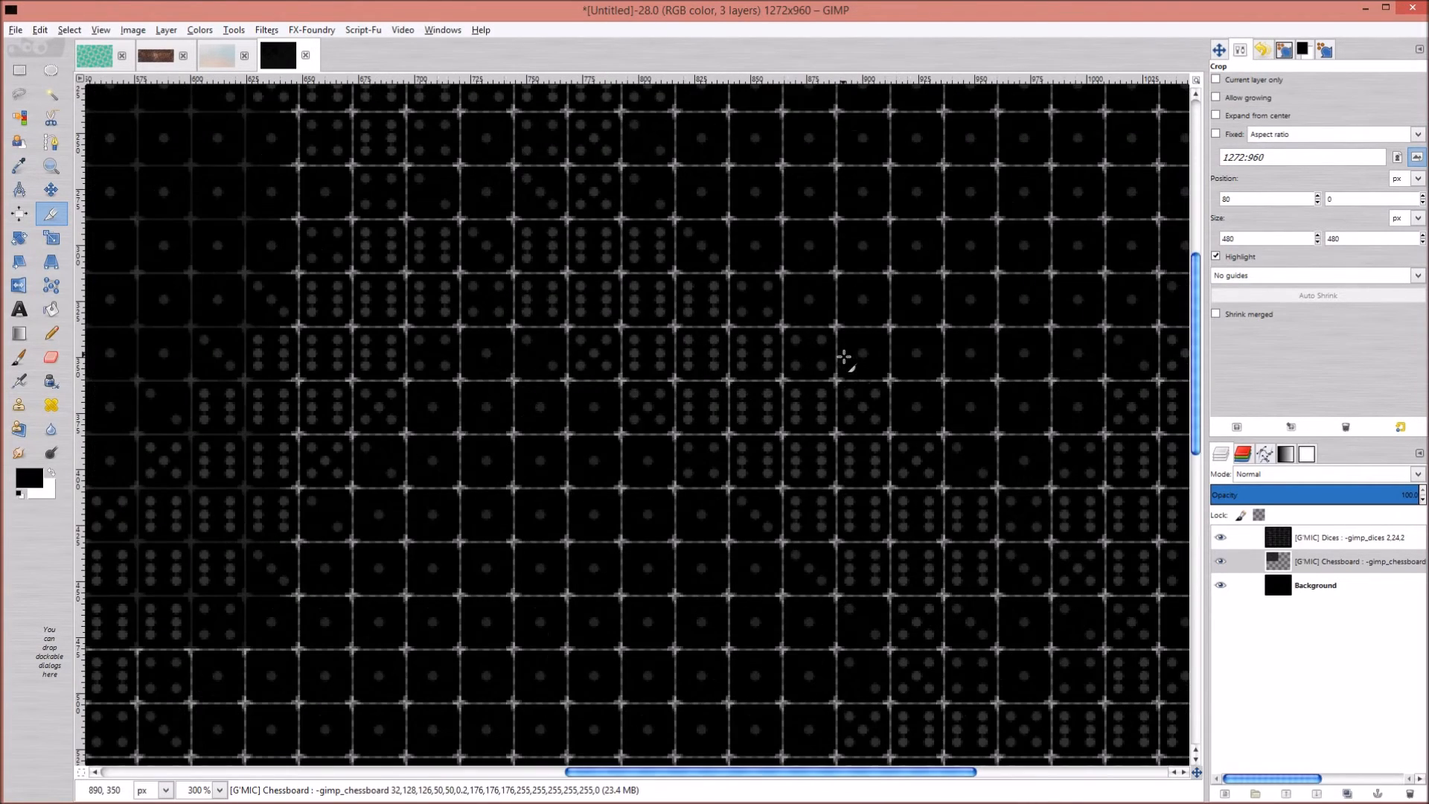
pyautogui.press('-')
pyautogui.press('-')
pyautogui.press('-')
pyautogui.press('+')
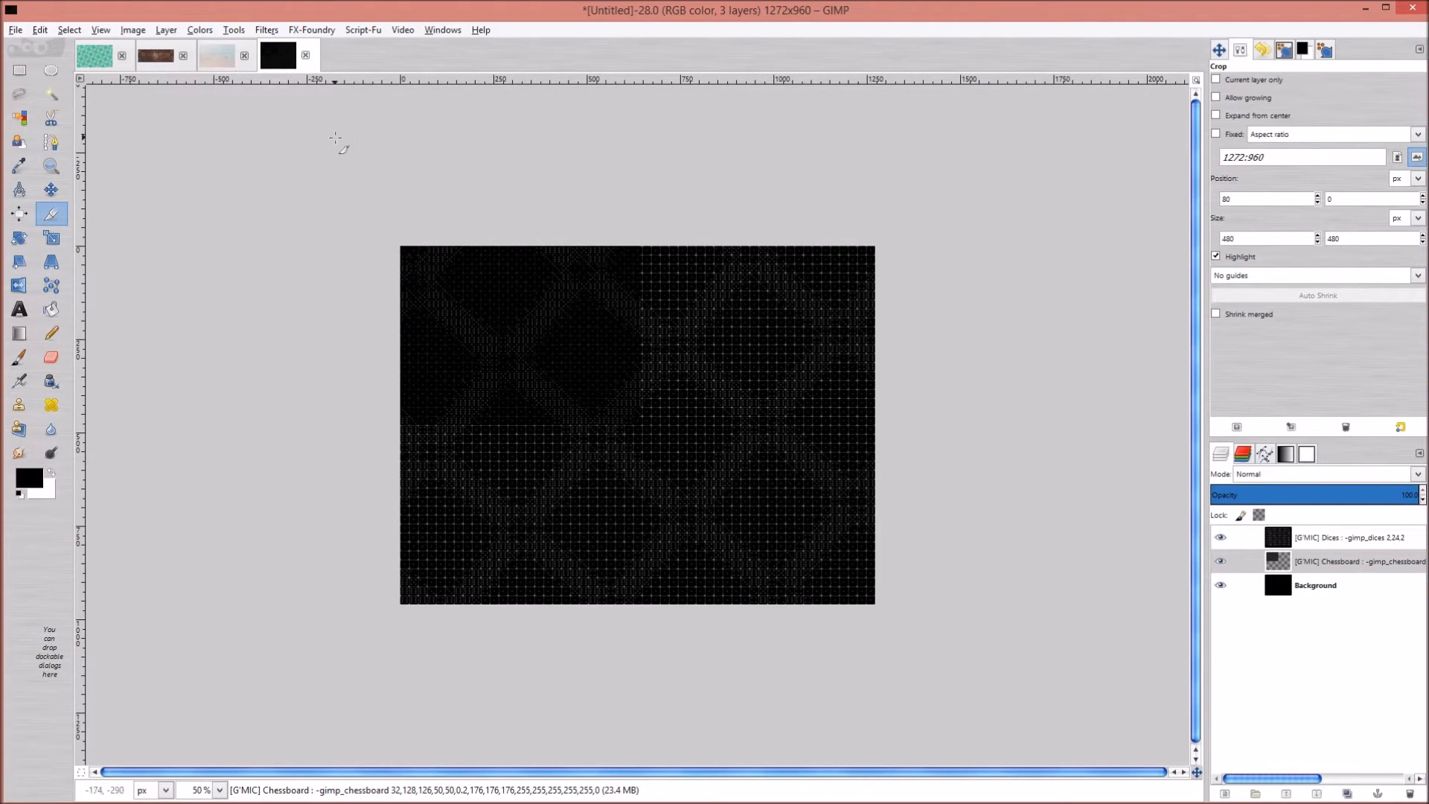
# Switch to the pastel 2300x1500 image and examine its faint chessboard pattern up close and as a whole
pyautogui.click(218, 55)
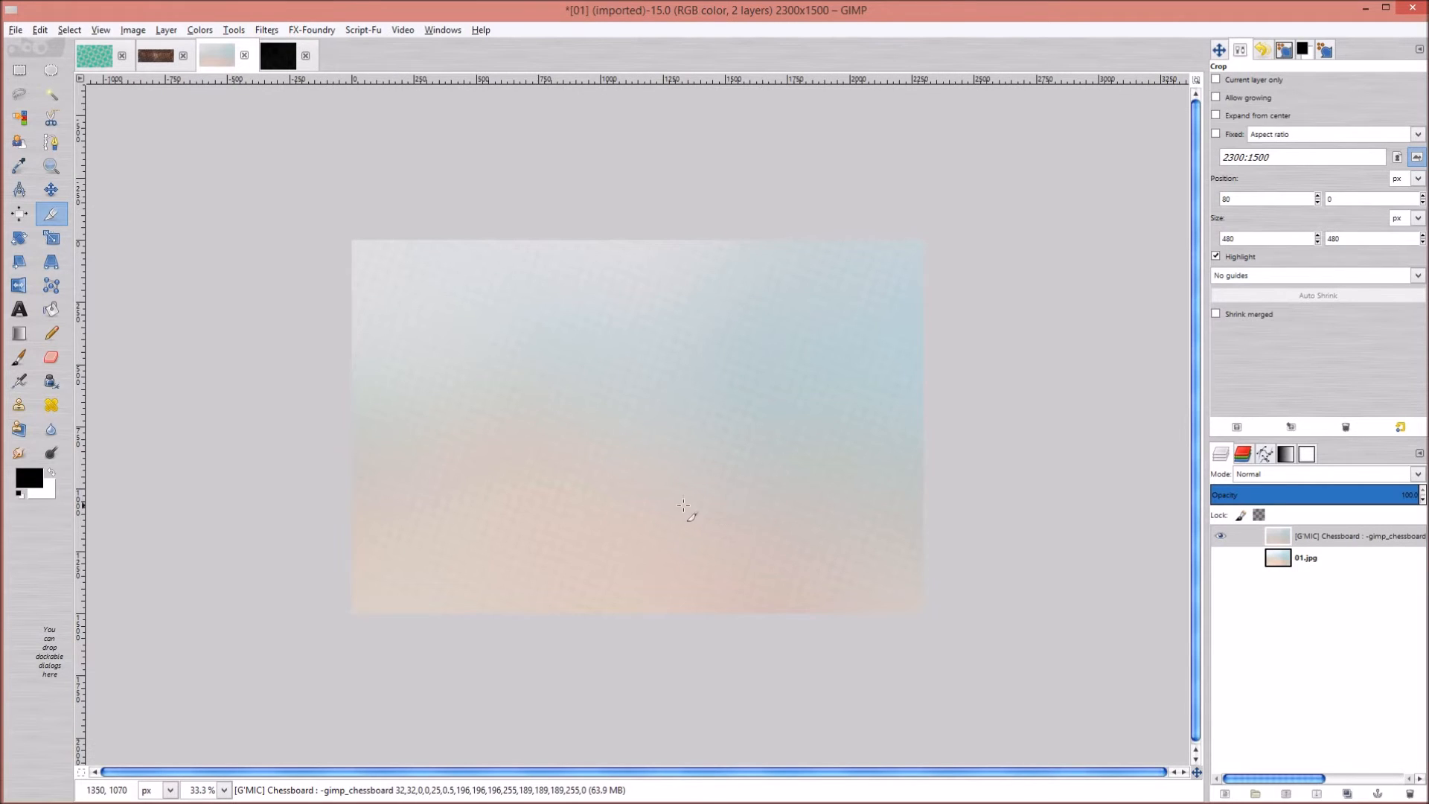
pyautogui.scroll(5, 683, 499)
pyautogui.scroll(3, 677, 487)
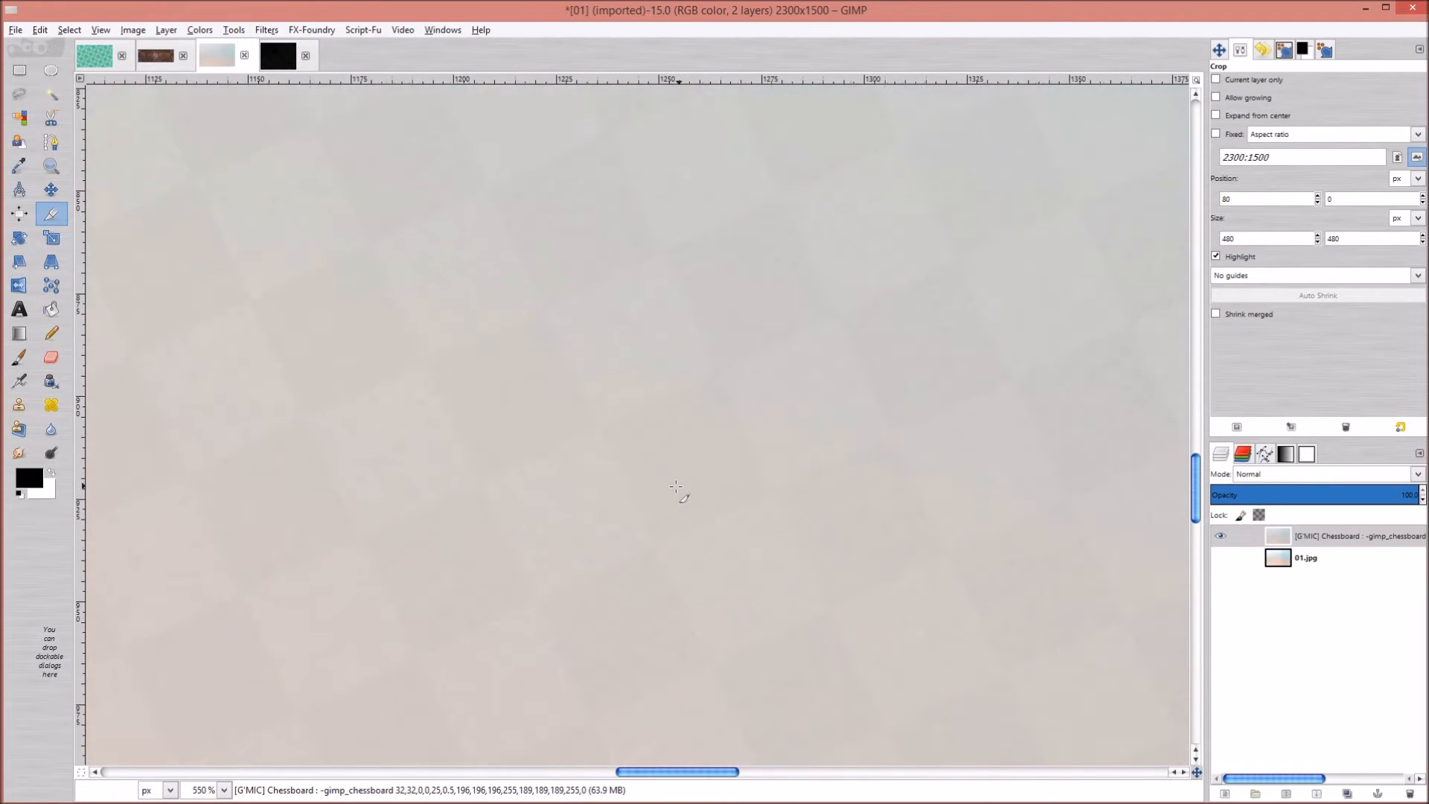
pyautogui.scroll(-8, 609, 385)
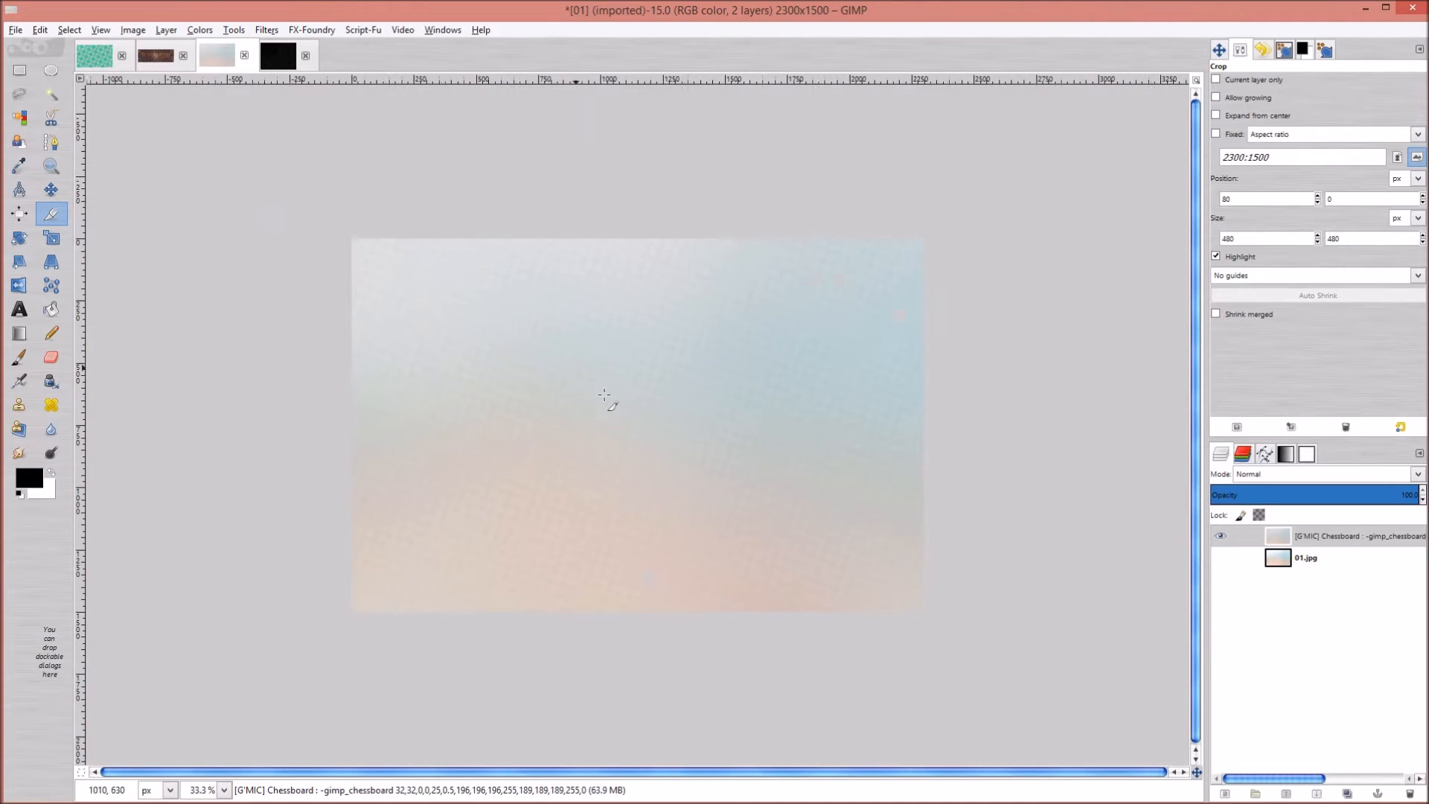
# Close the untitled Dices image, discarding its changes, and open a fresh copy of 01.jpg from the recent files
pyautogui.click(305, 56)
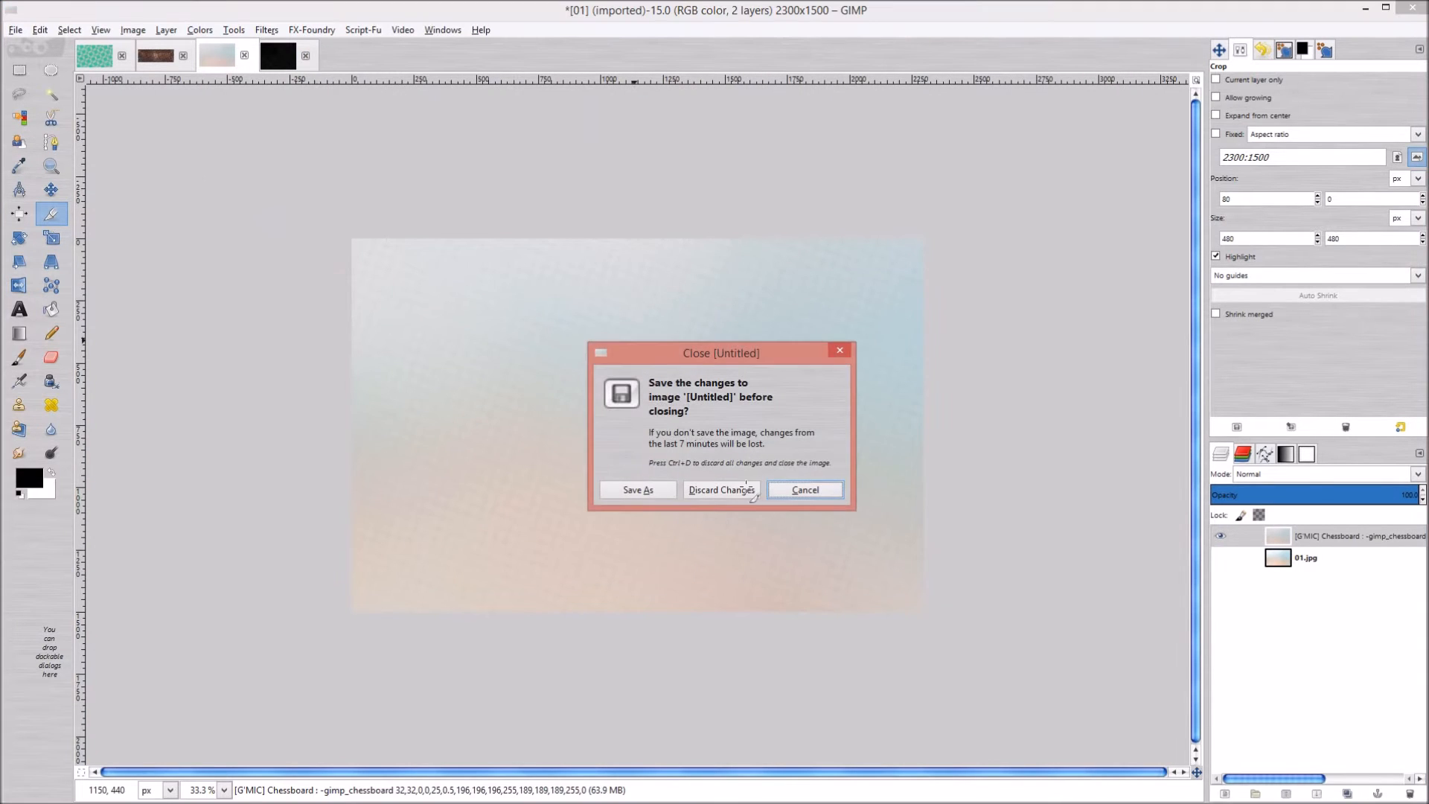
pyautogui.click(719, 490)
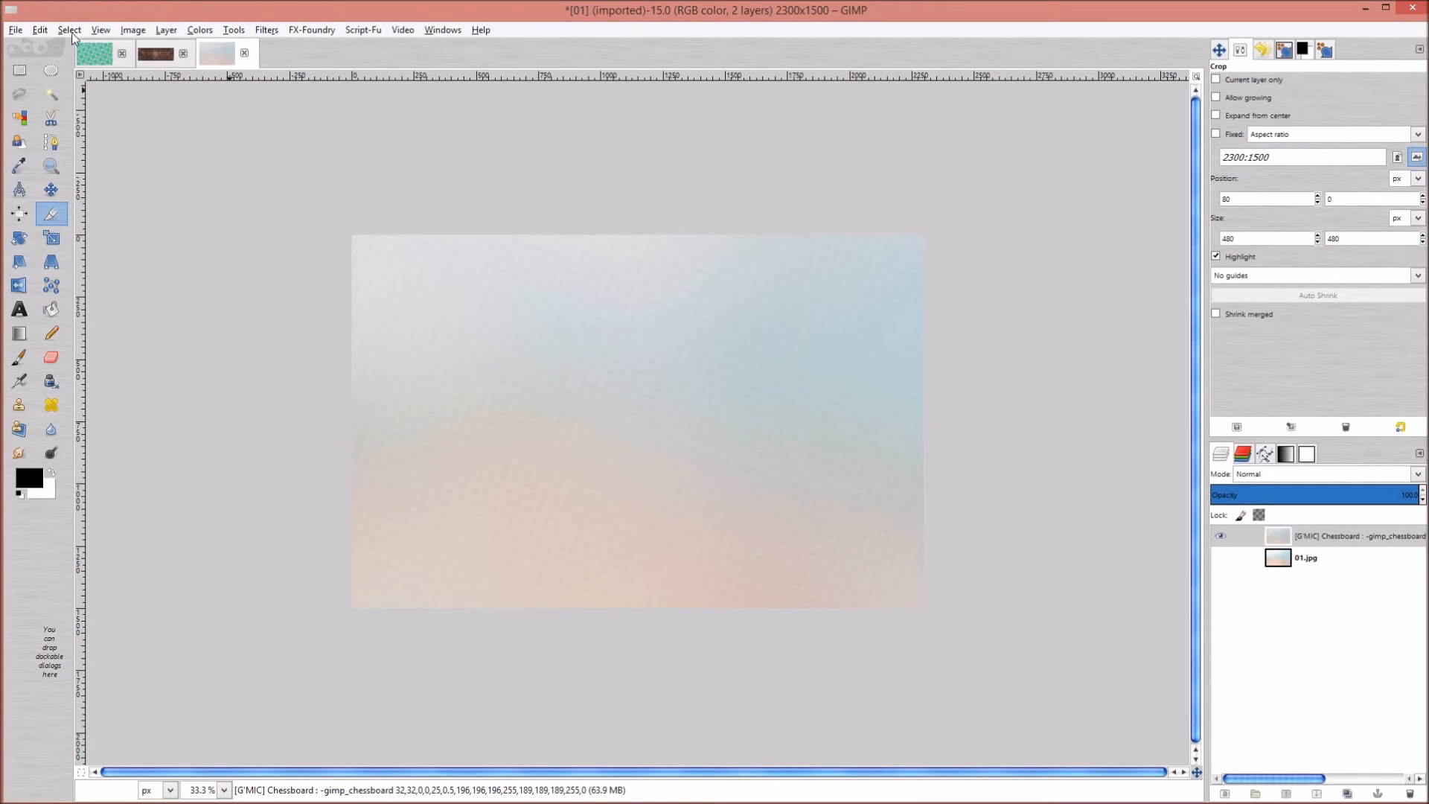
pyautogui.click(16, 30)
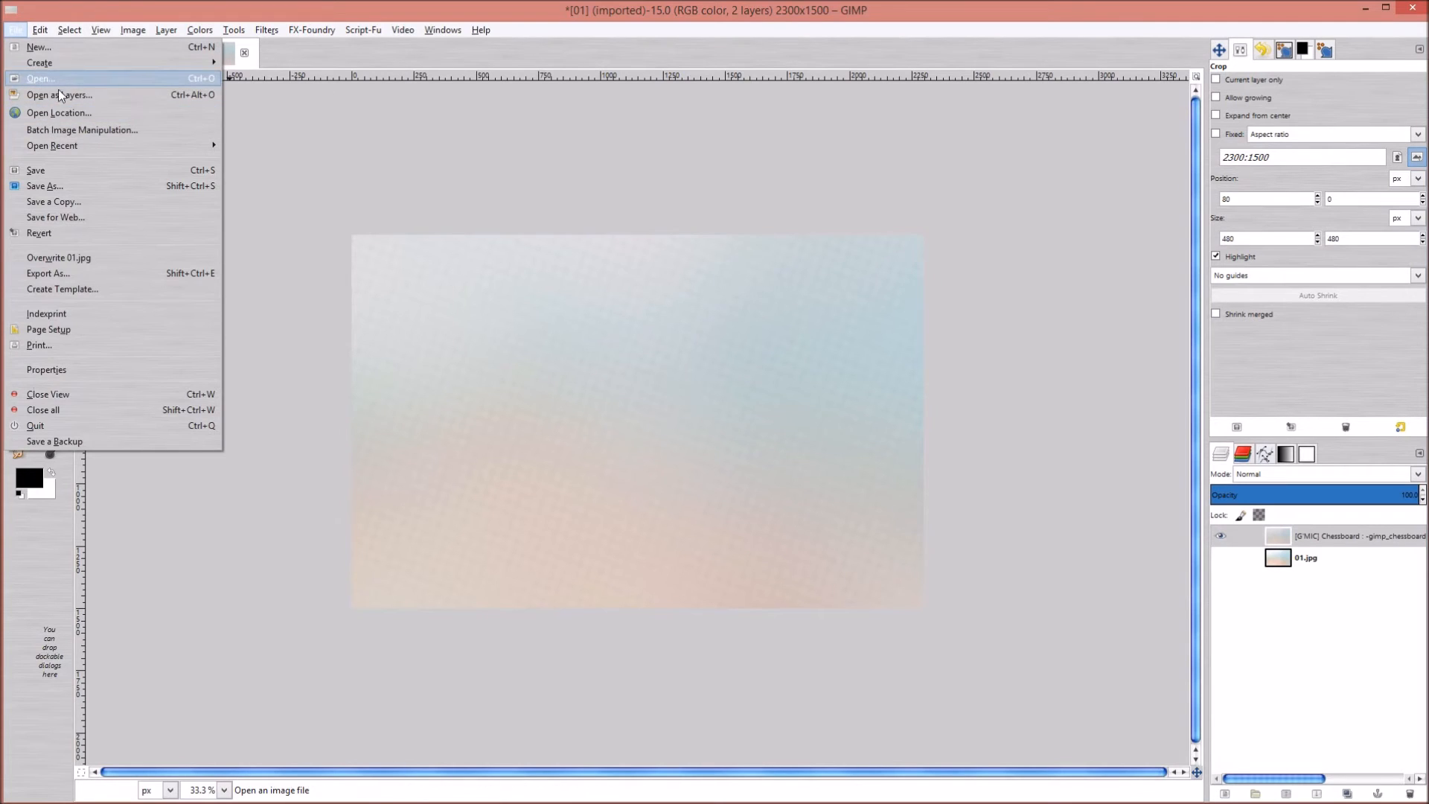
pyautogui.moveTo(112, 145)
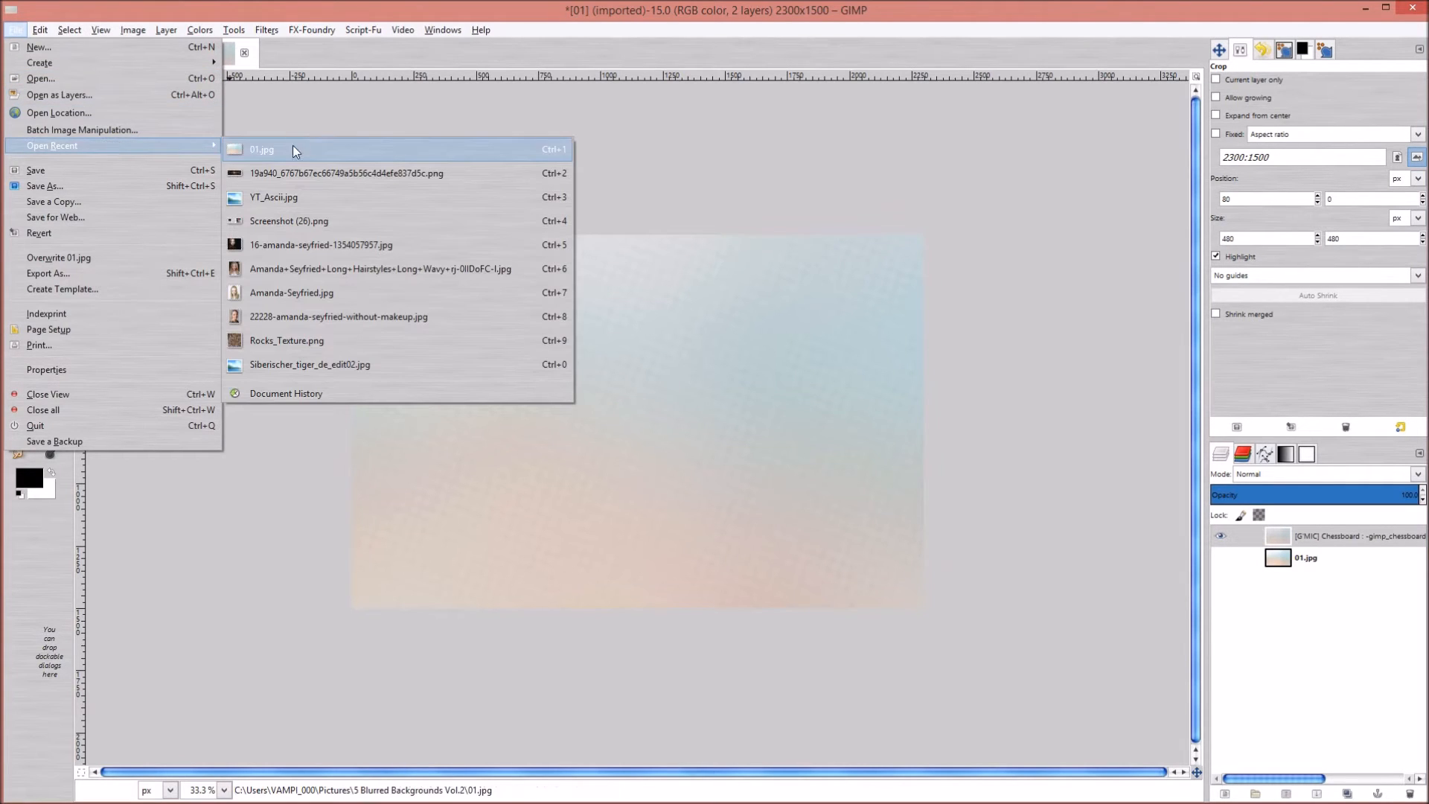
pyautogui.click(296, 148)
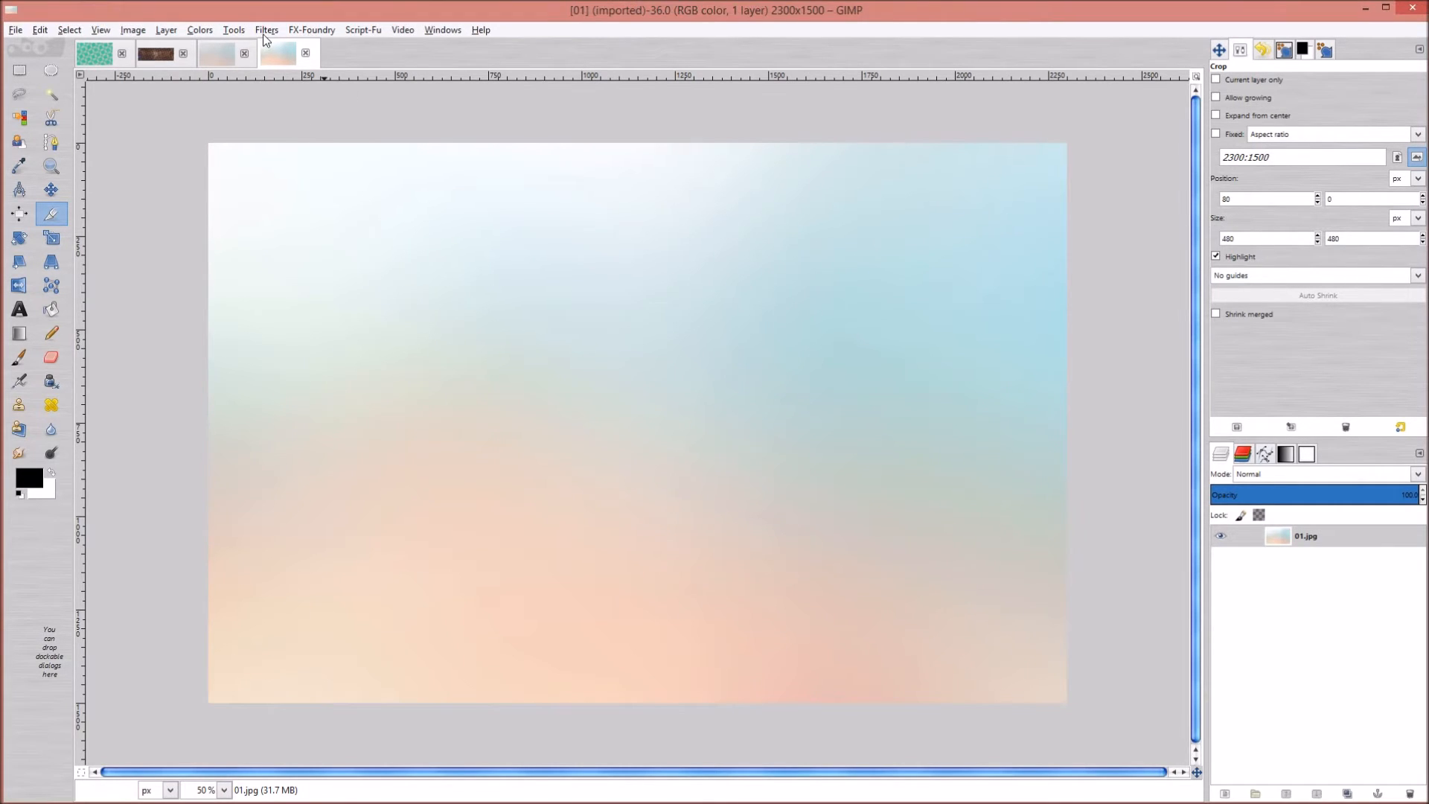
# Open G'MIC for the new image, choose the Chessboard filter and reset its parameters to the defaults
pyautogui.hotkey('alt', 'r')
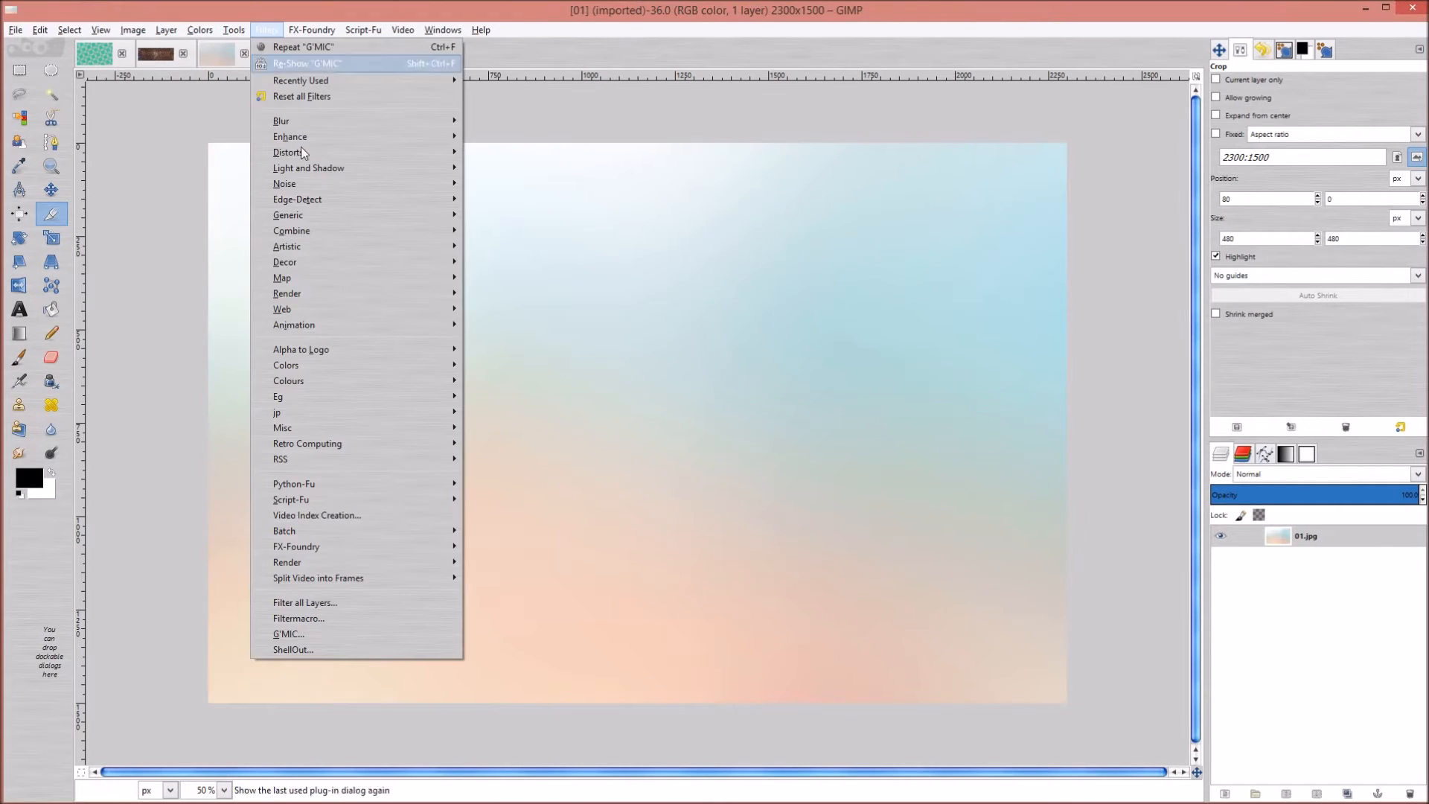
pyautogui.click(317, 633)
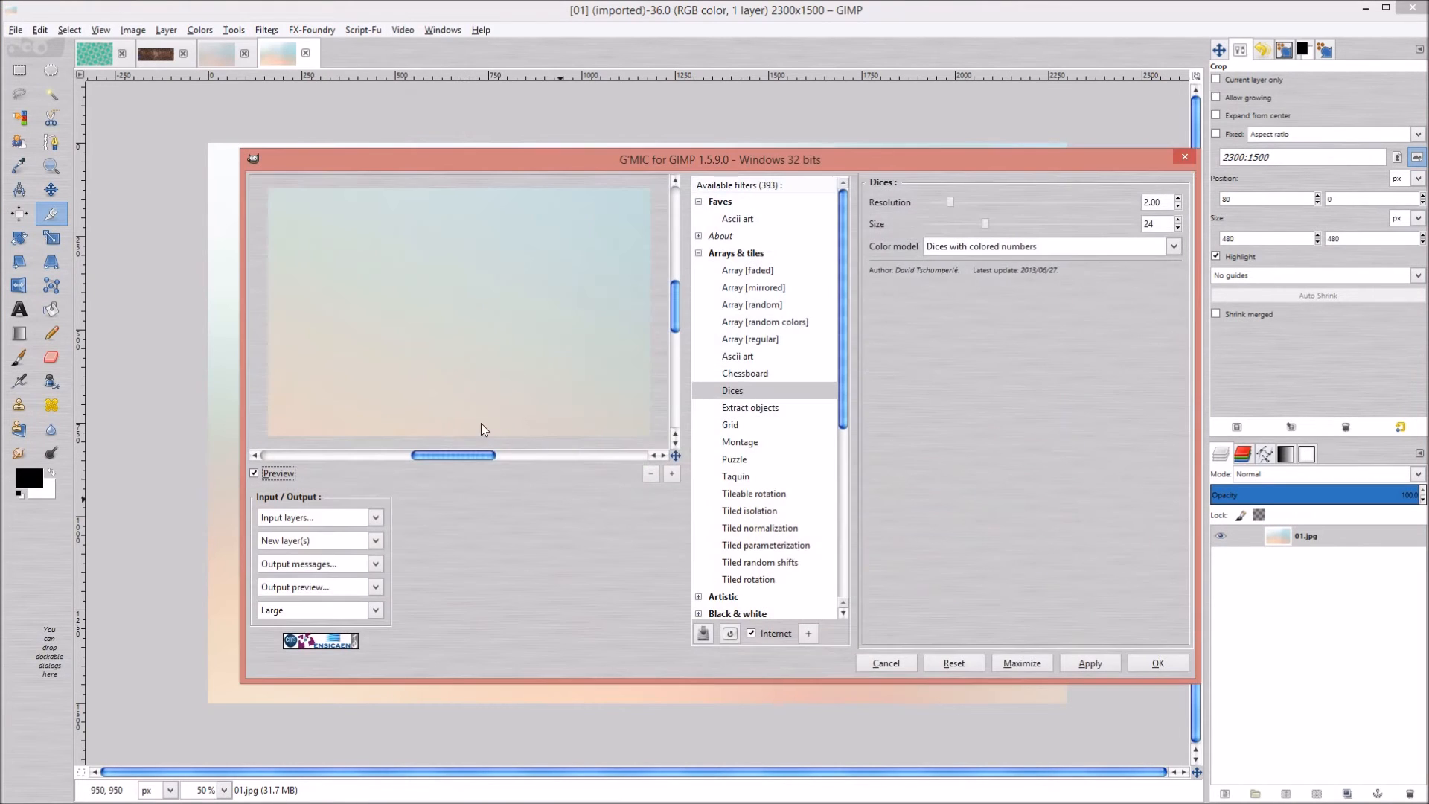
pyautogui.click(754, 373)
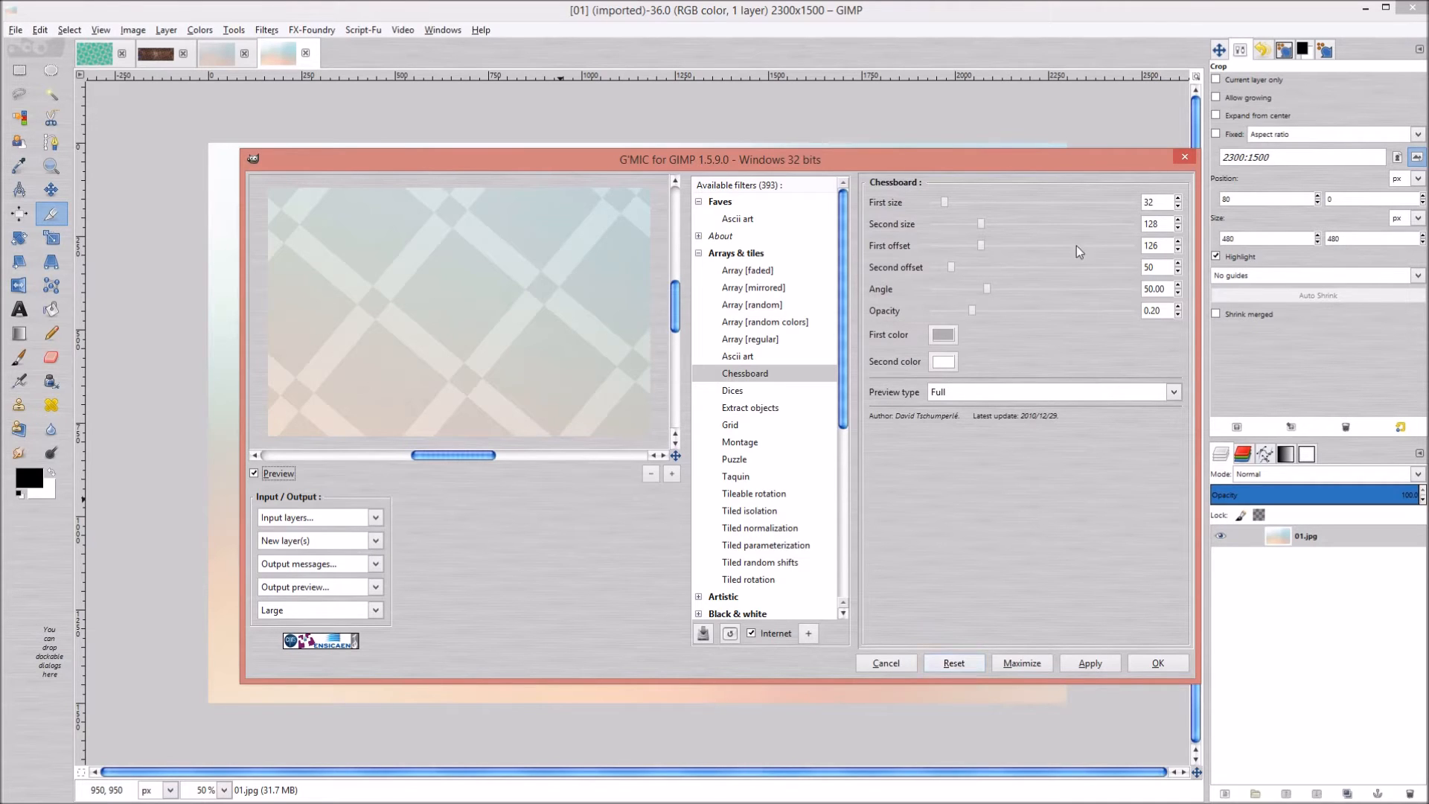
pyautogui.click(956, 664)
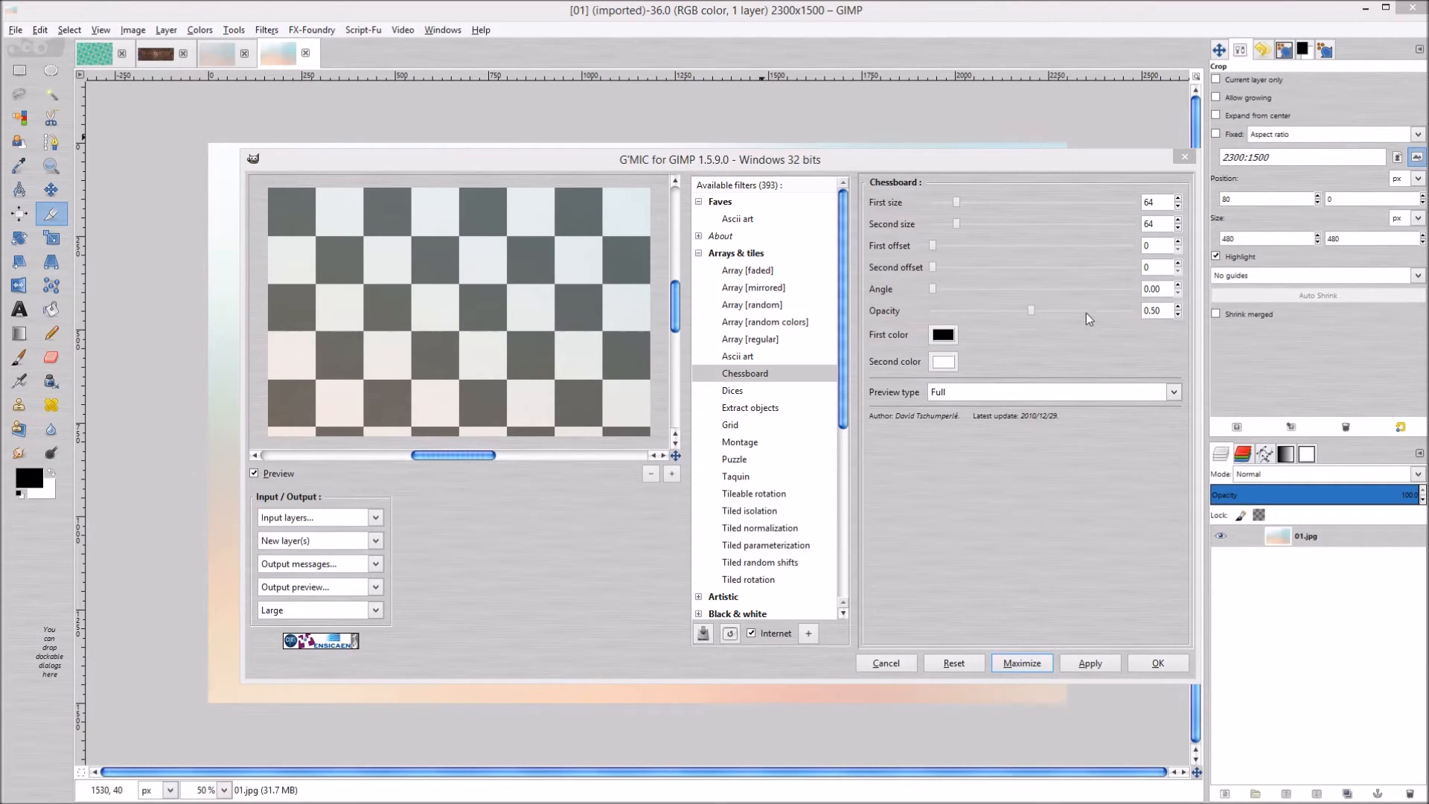
# Set the chessboard's opacity to 0.05 and its first size to 32
pyautogui.moveTo(1032, 311); pyautogui.dragTo(988, 314)
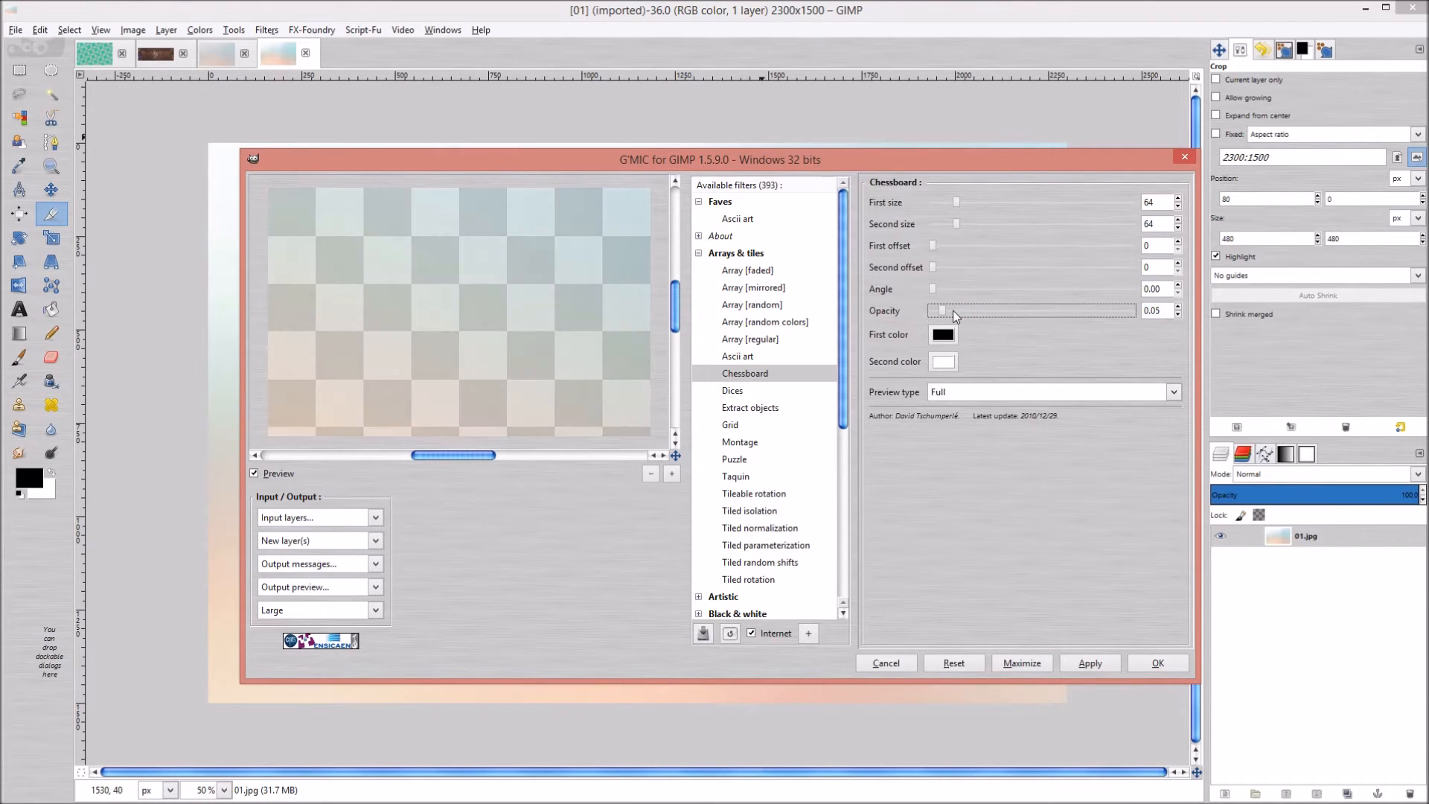
pyautogui.moveTo(952, 313); pyautogui.dragTo(941, 320)
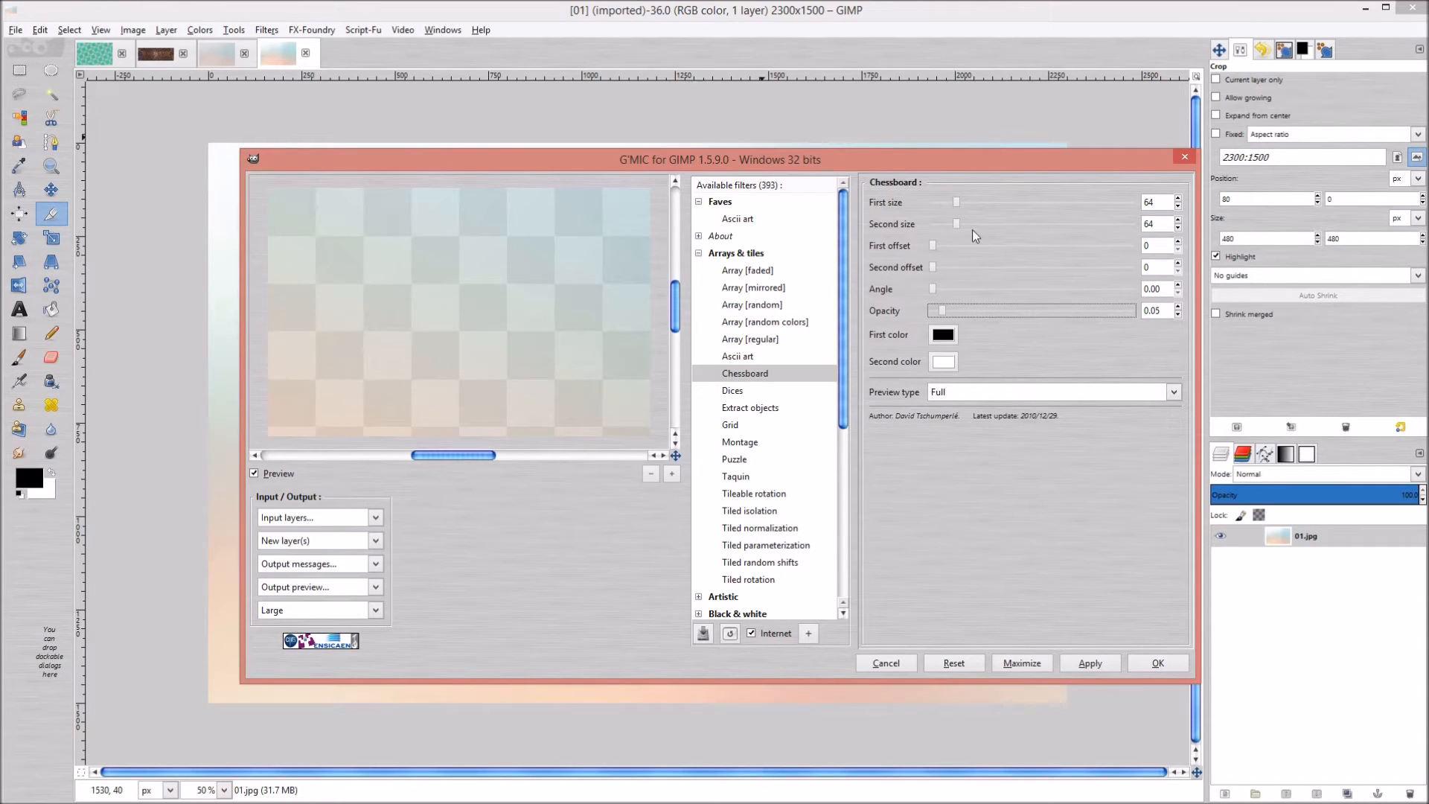
pyautogui.doubleClick(1154, 203)
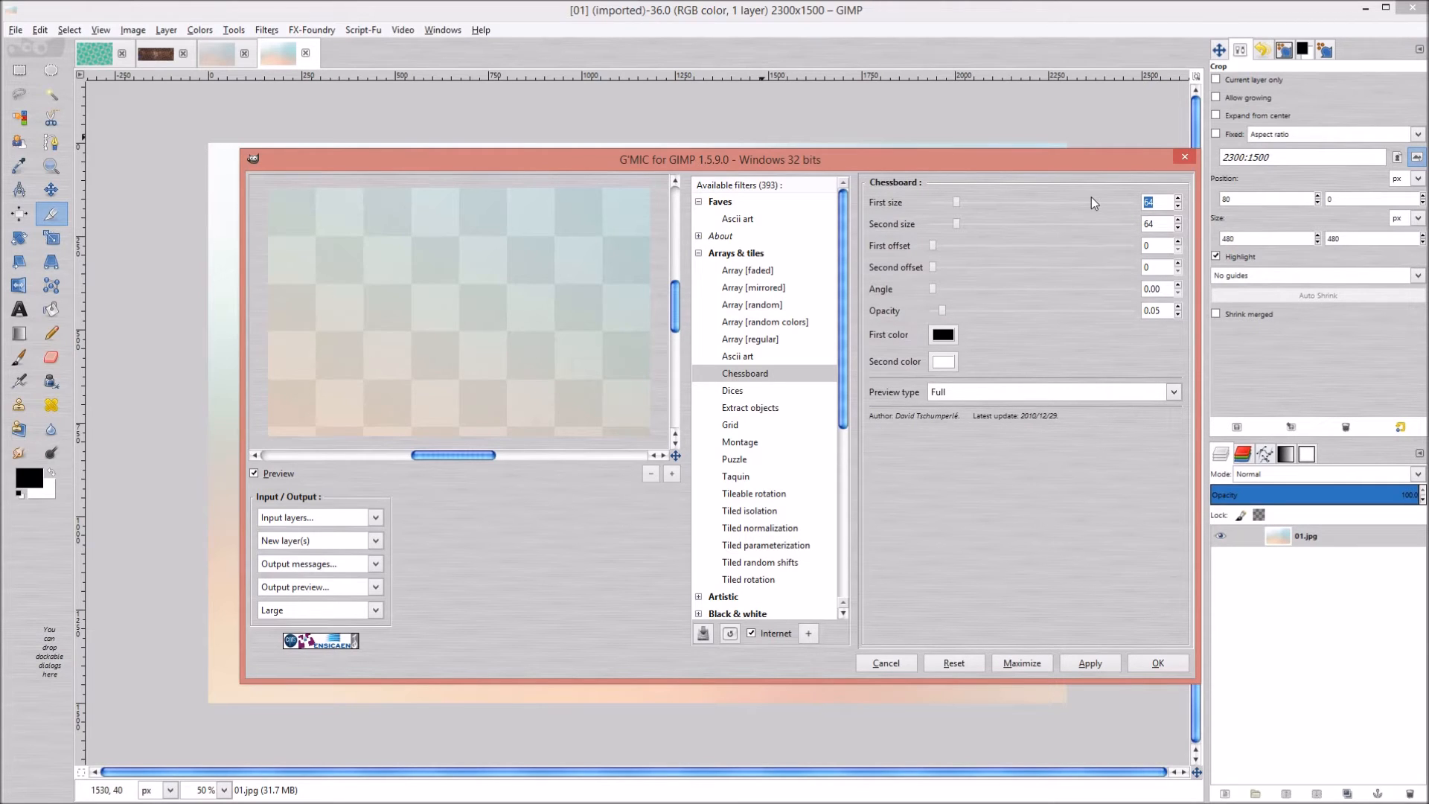
pyautogui.write('32')
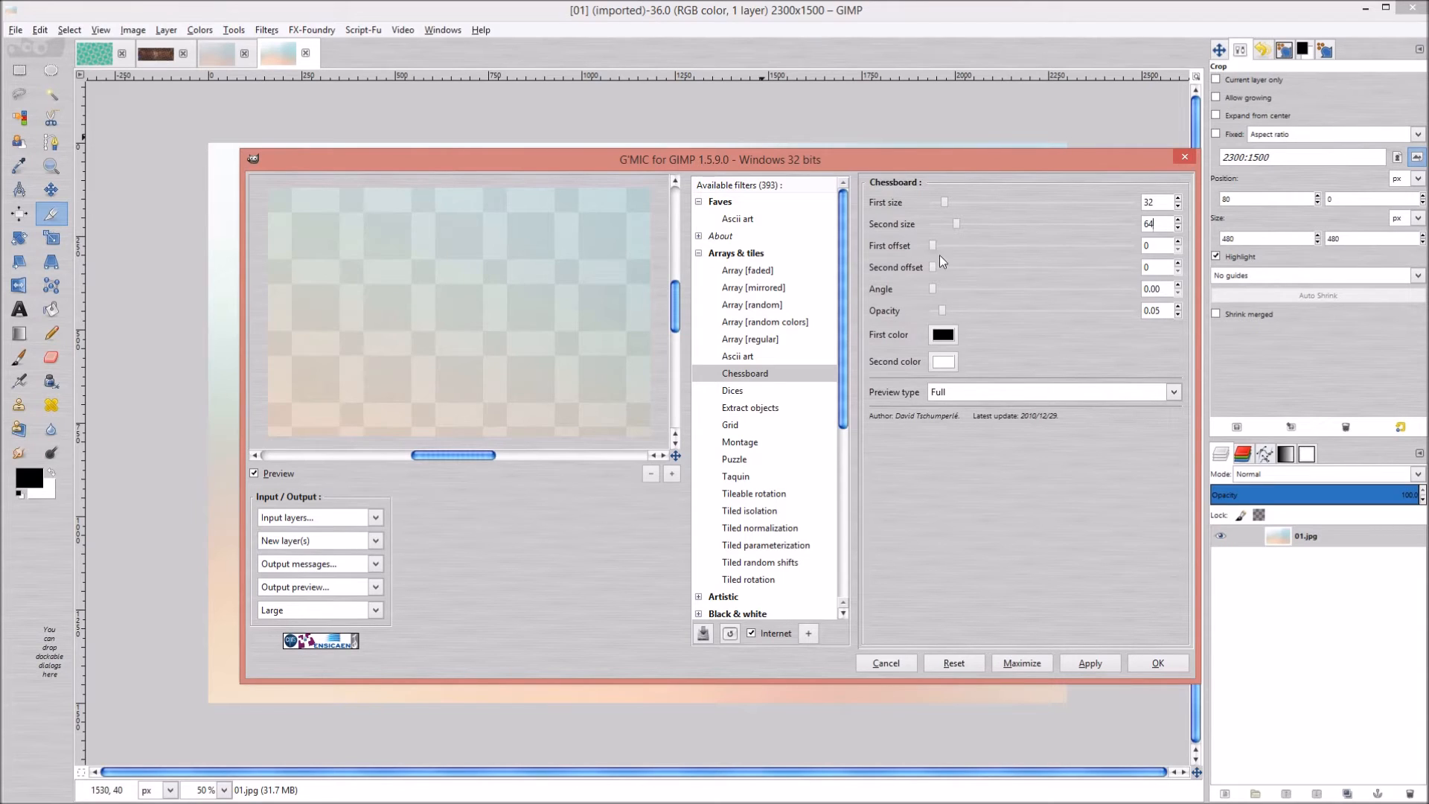
pyautogui.moveTo(942, 311); pyautogui.dragTo(938, 311)
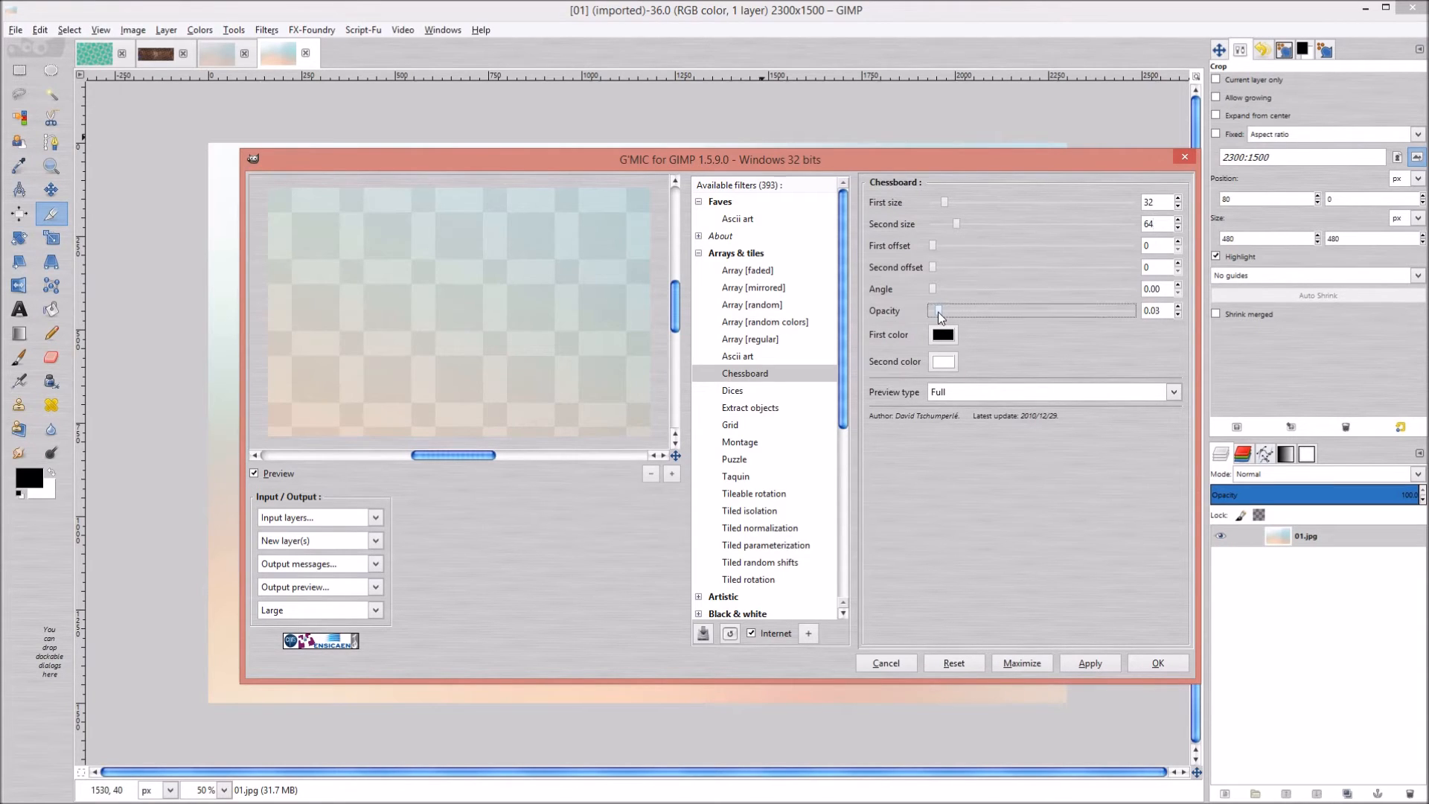
pyautogui.click(941, 311)
# Change the chessboard's first color to light gray #BBBBBB
pyautogui.click(944, 334)
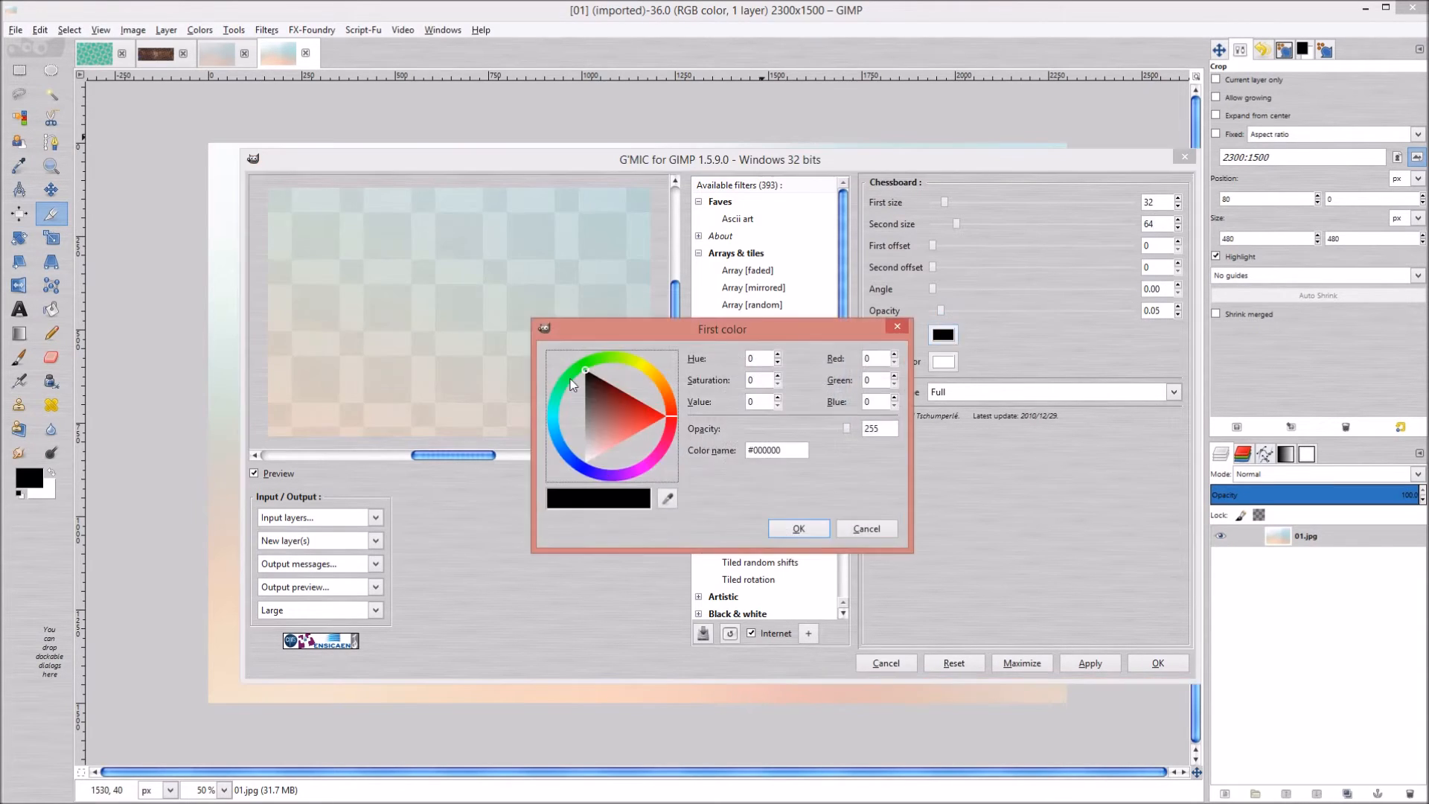
pyautogui.click(593, 432)
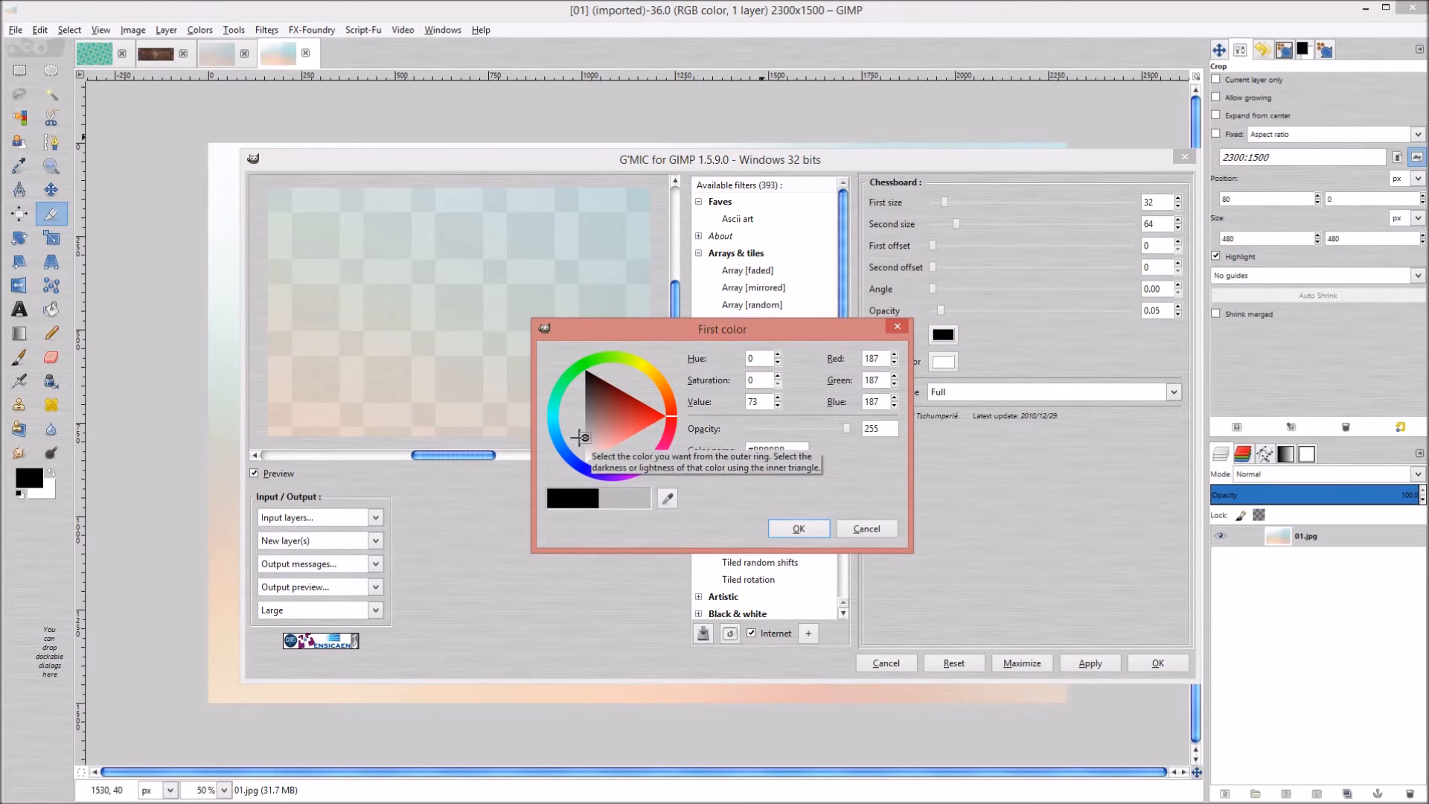
pyautogui.click(799, 530)
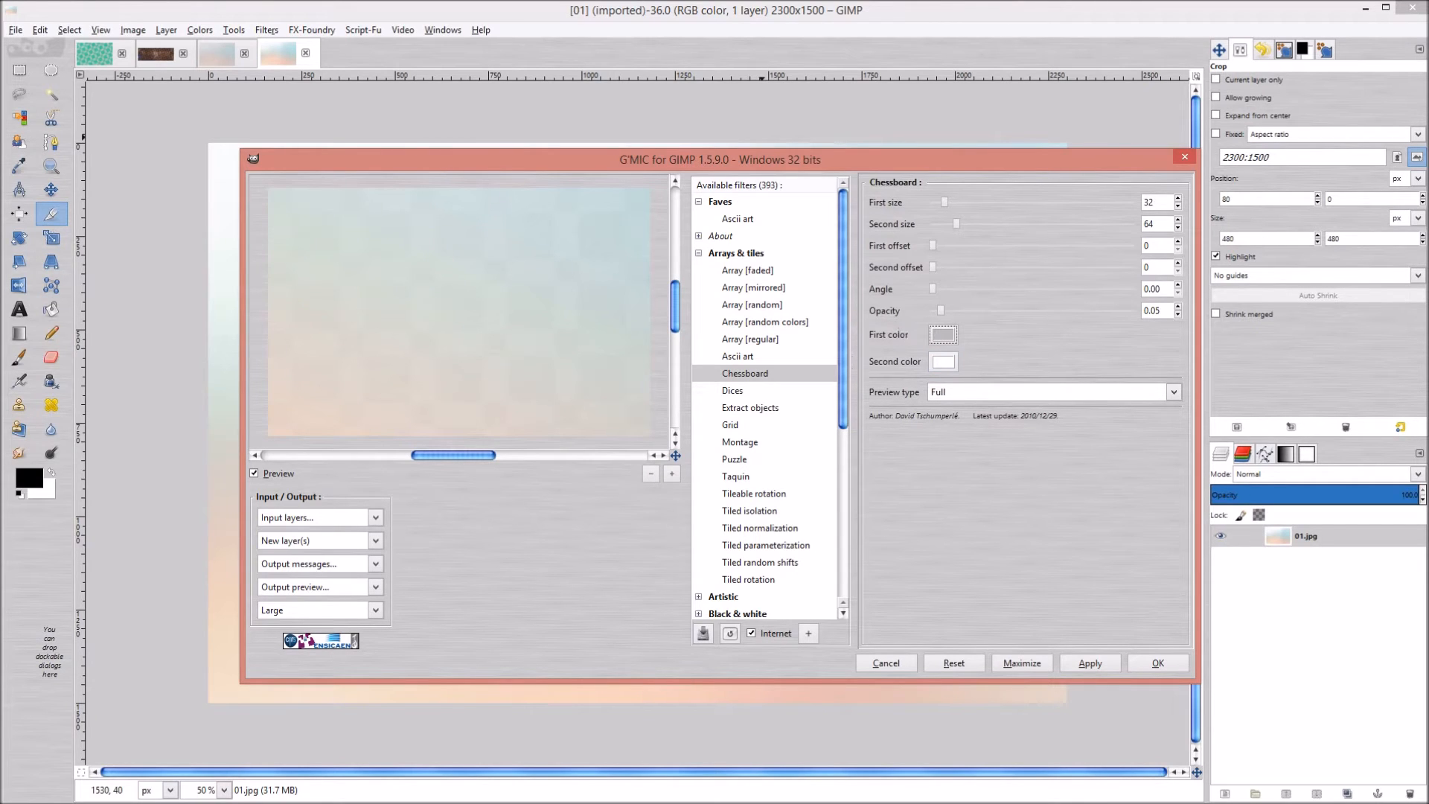
# Darken the chessboard's first color to gray #9C9C9C
pyautogui.click(950, 341)
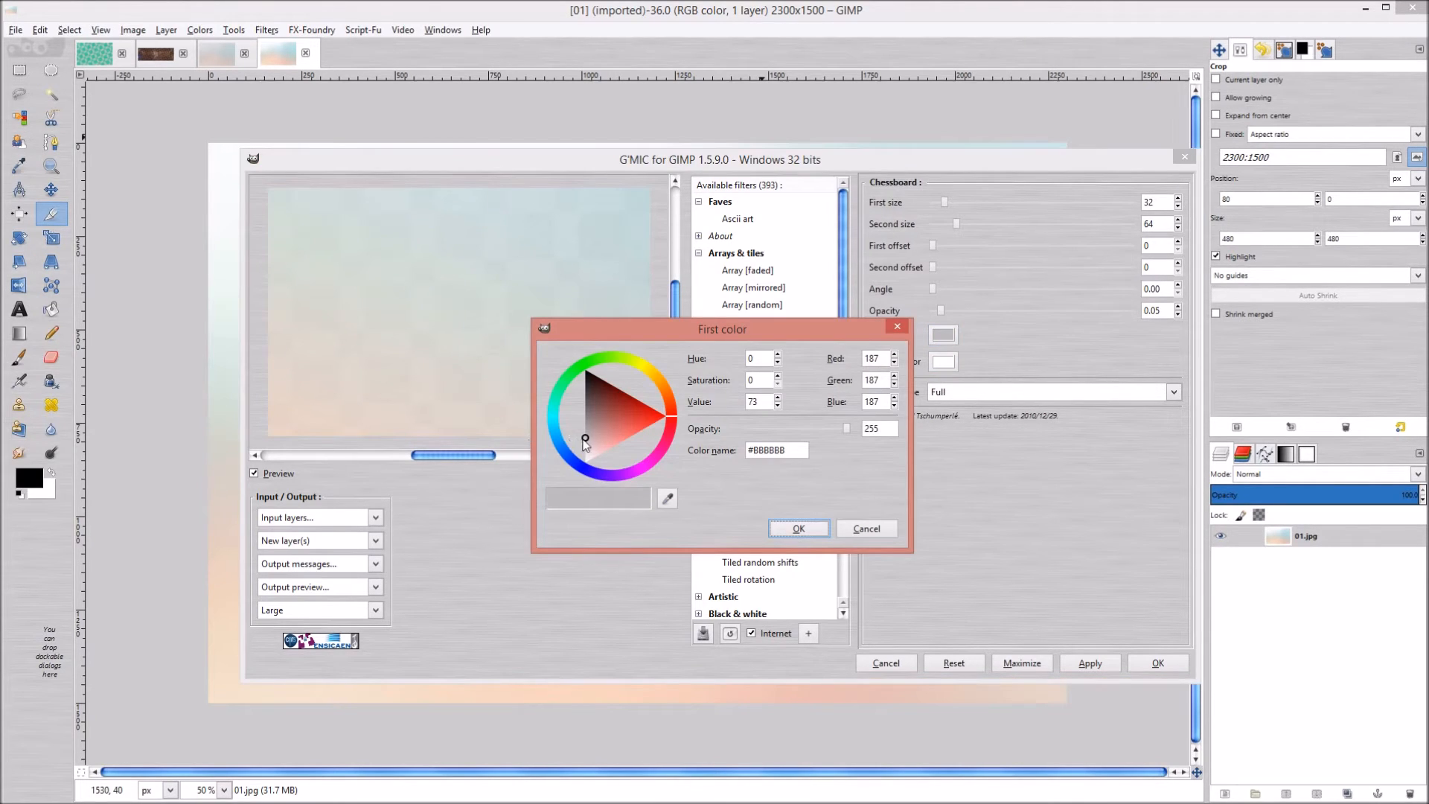
pyautogui.moveTo(586, 443); pyautogui.dragTo(583, 431)
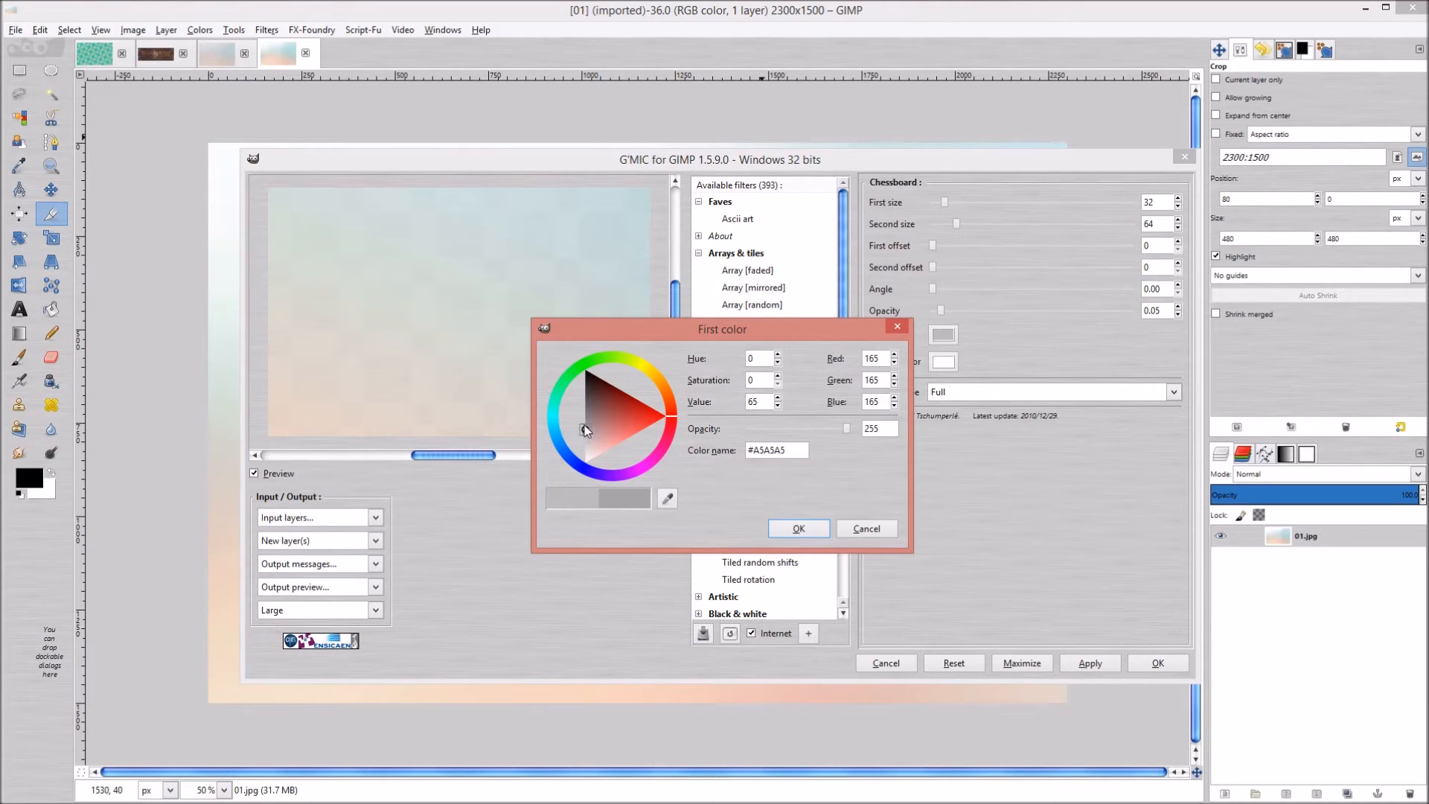
pyautogui.moveTo(587, 429); pyautogui.dragTo(586, 426)
pyautogui.click(798, 529)
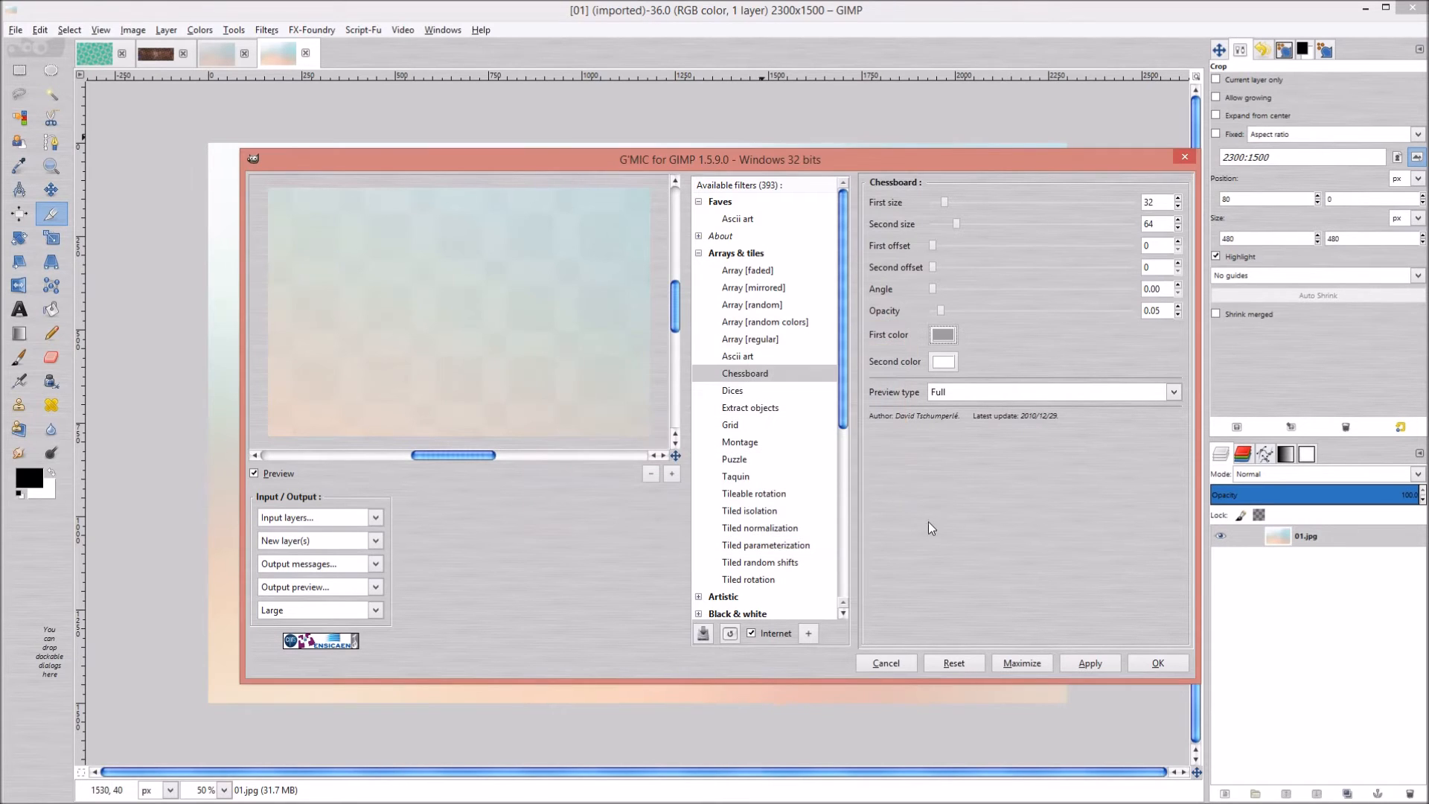
# Change the chessboard's first color to soft red (RGB 214, 118, 118)
pyautogui.click(942, 336)
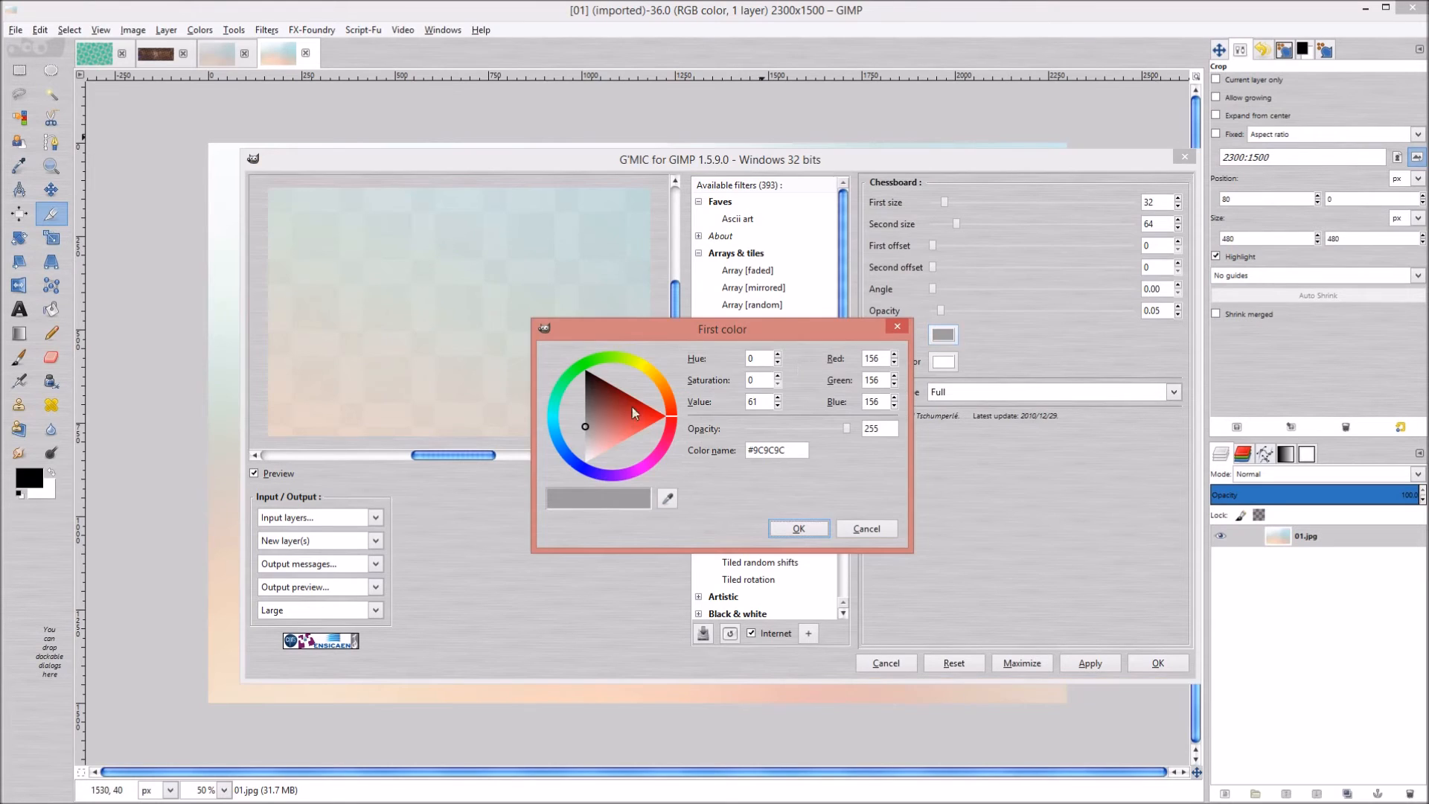
pyautogui.click(616, 429)
pyautogui.click(810, 528)
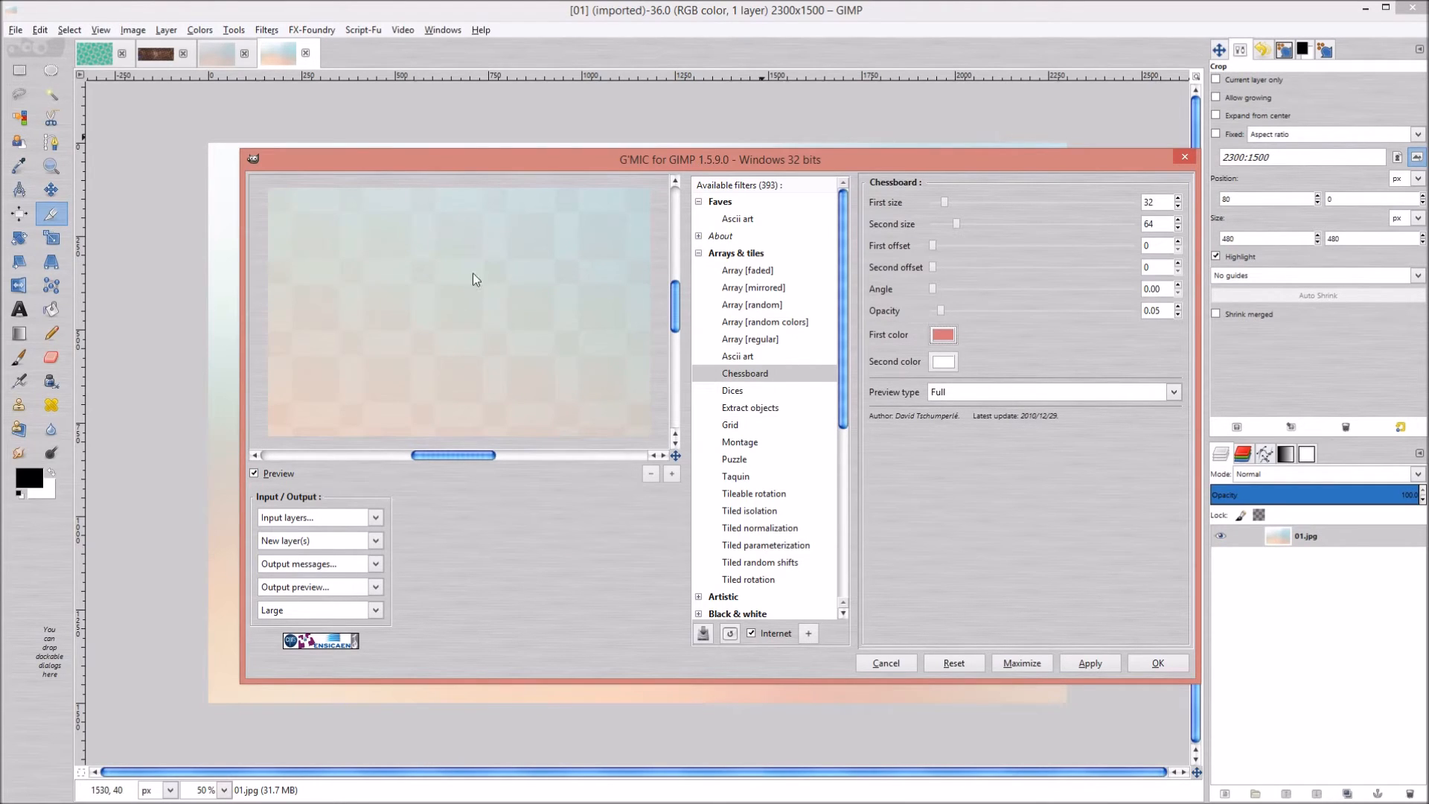
# Apply the Chessboard filter to the image as a new layer and close G'MIC
pyautogui.click(1030, 392)
pyautogui.click(1033, 390)
pyautogui.click(1092, 665)
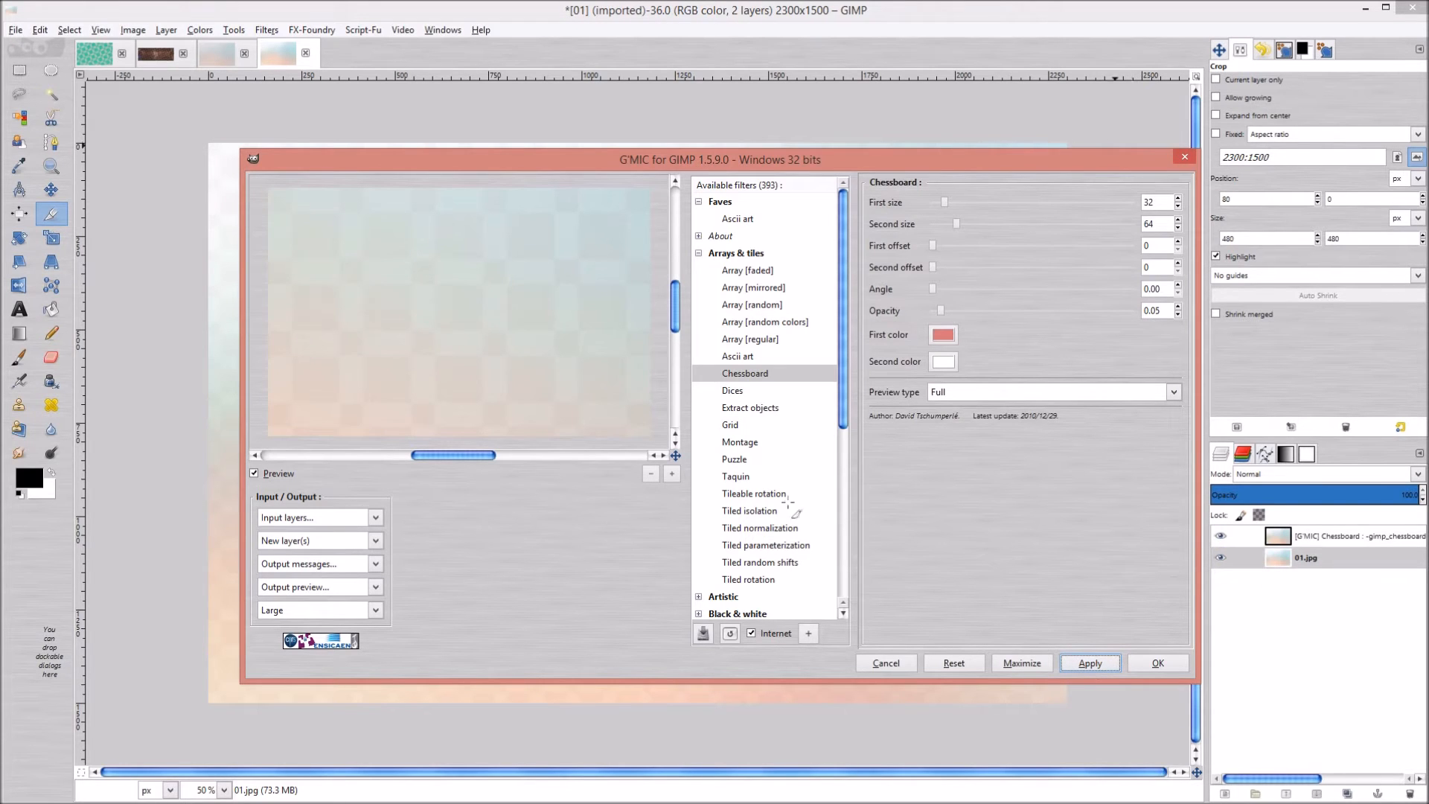
pyautogui.click(879, 664)
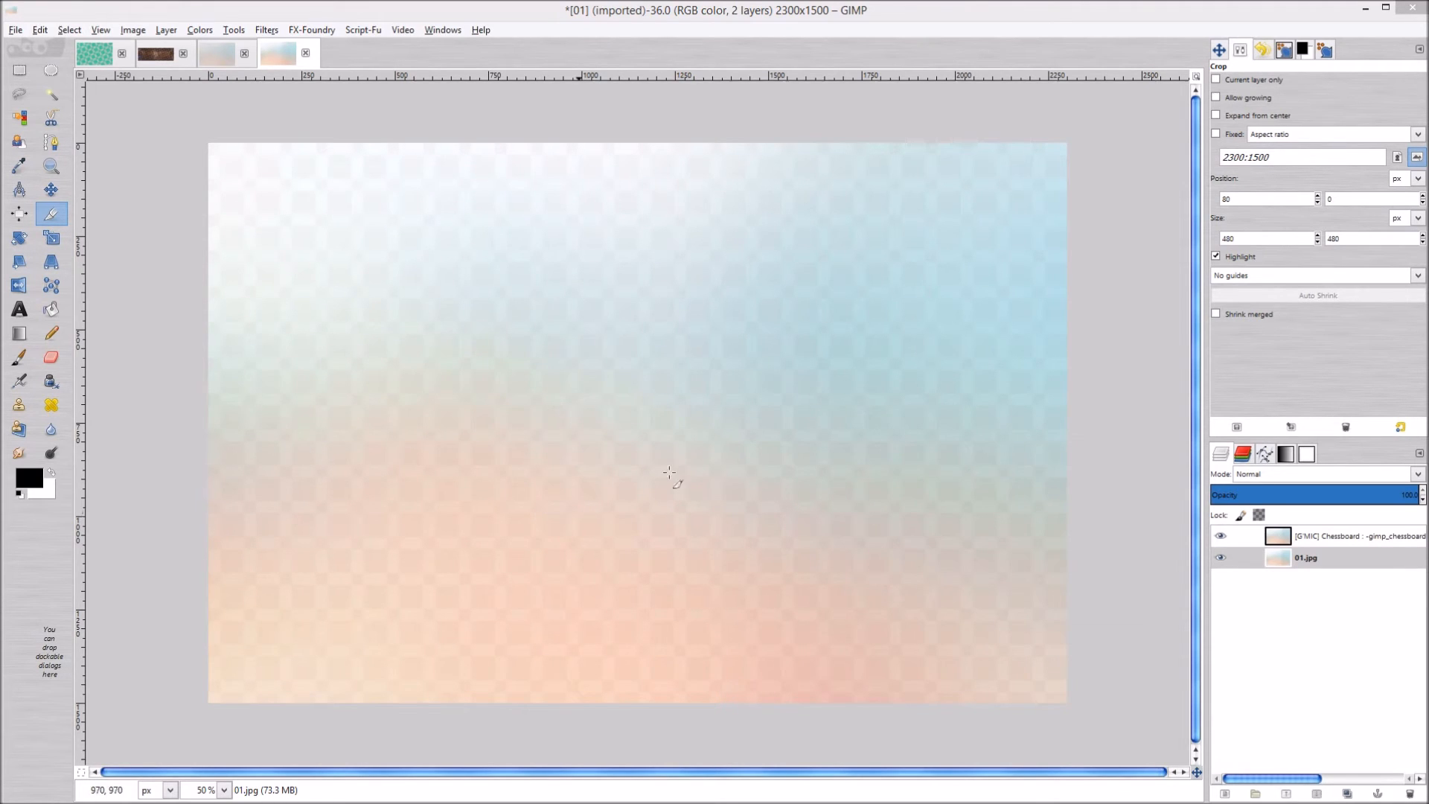
# Examine the chessboard pattern on the image up close and as a whole
pyautogui.click(812, 15)
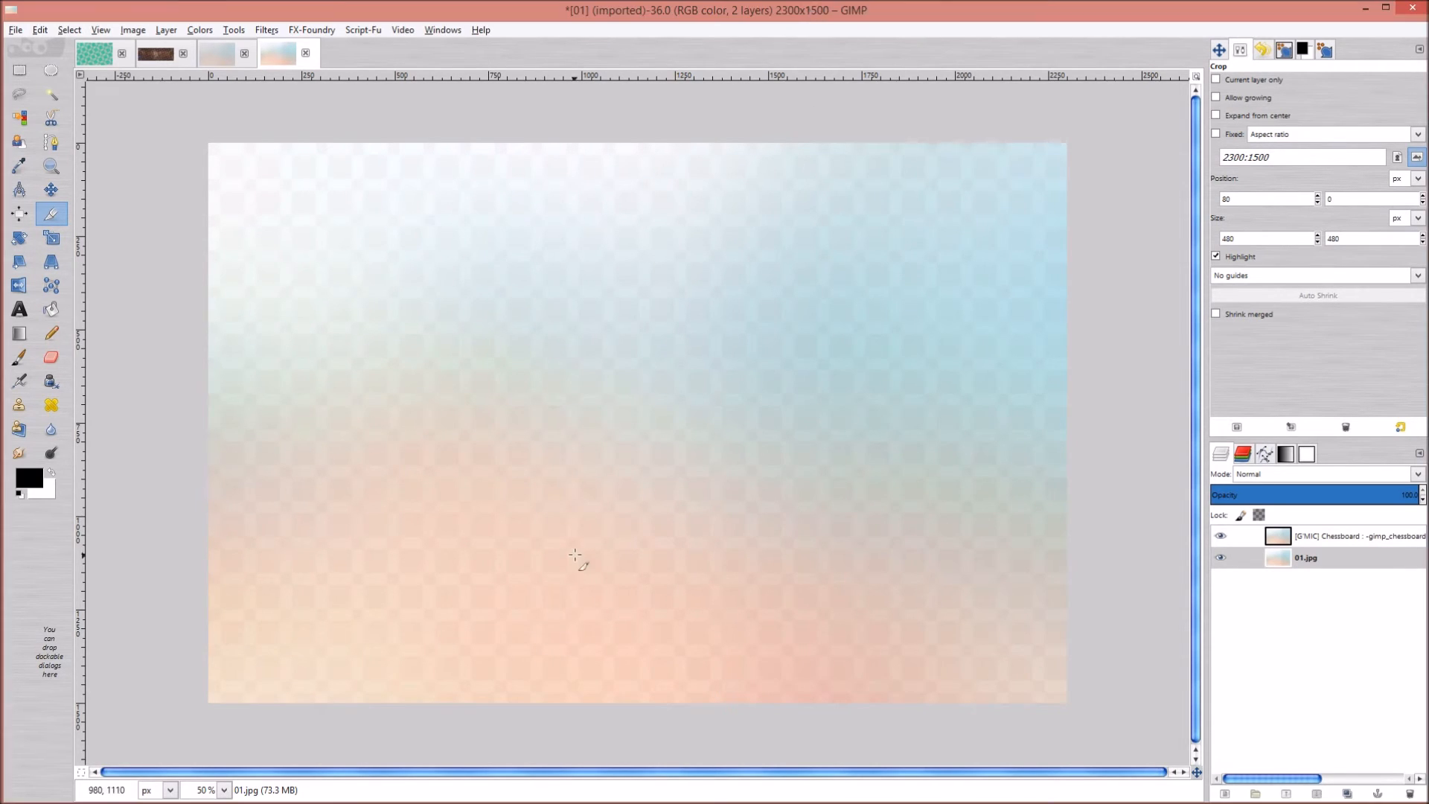
pyautogui.press('1')
pyautogui.scroll(3, 577, 552)
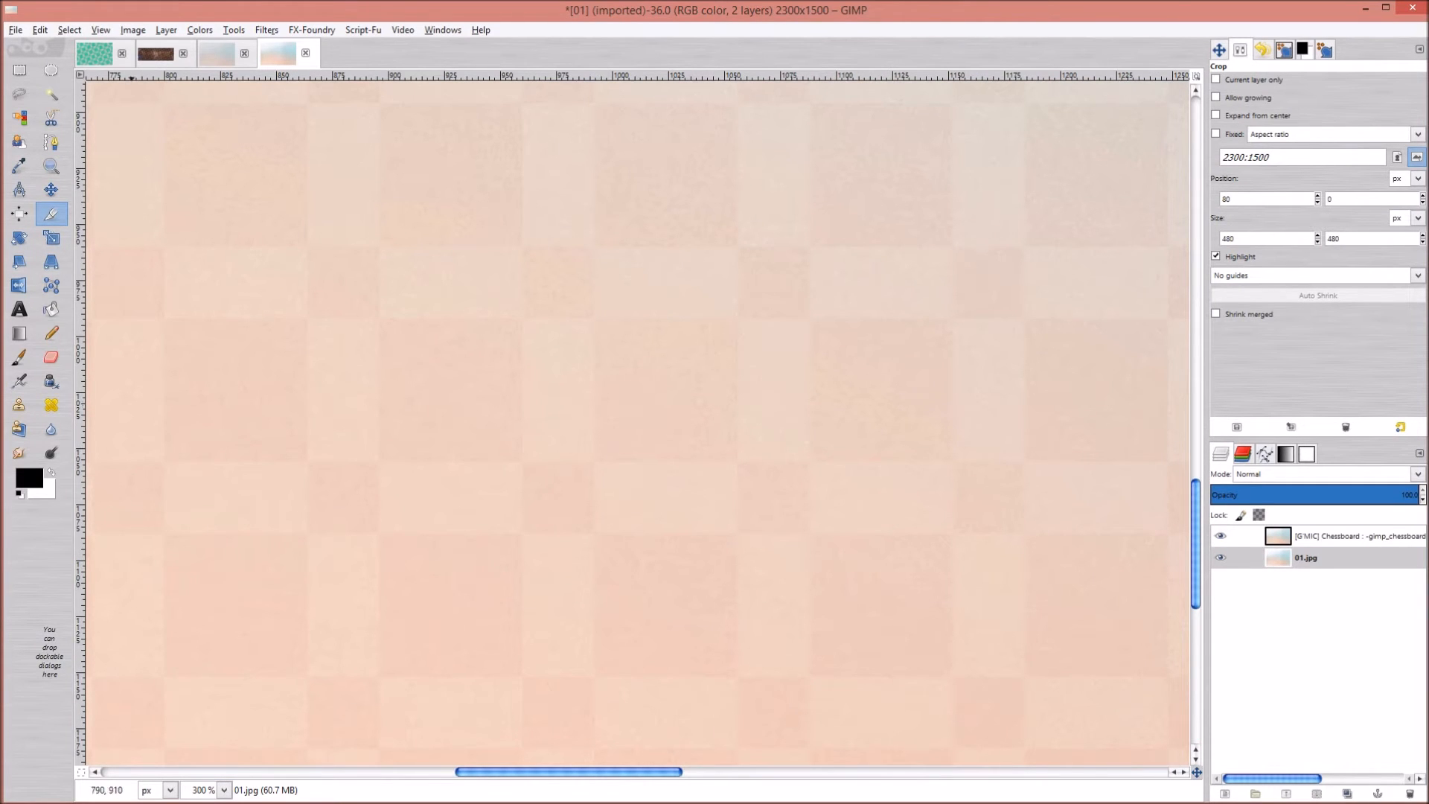
pyautogui.click(51, 189)
pyautogui.scroll(2, 692, 461)
pyautogui.moveTo(707, 587); pyautogui.dragTo(824, 693)
pyautogui.moveTo(514, 294); pyautogui.dragTo(716, 554)
pyautogui.moveTo(570, 370); pyautogui.dragTo(814, 643)
pyautogui.scroll(-10, 647, 336)
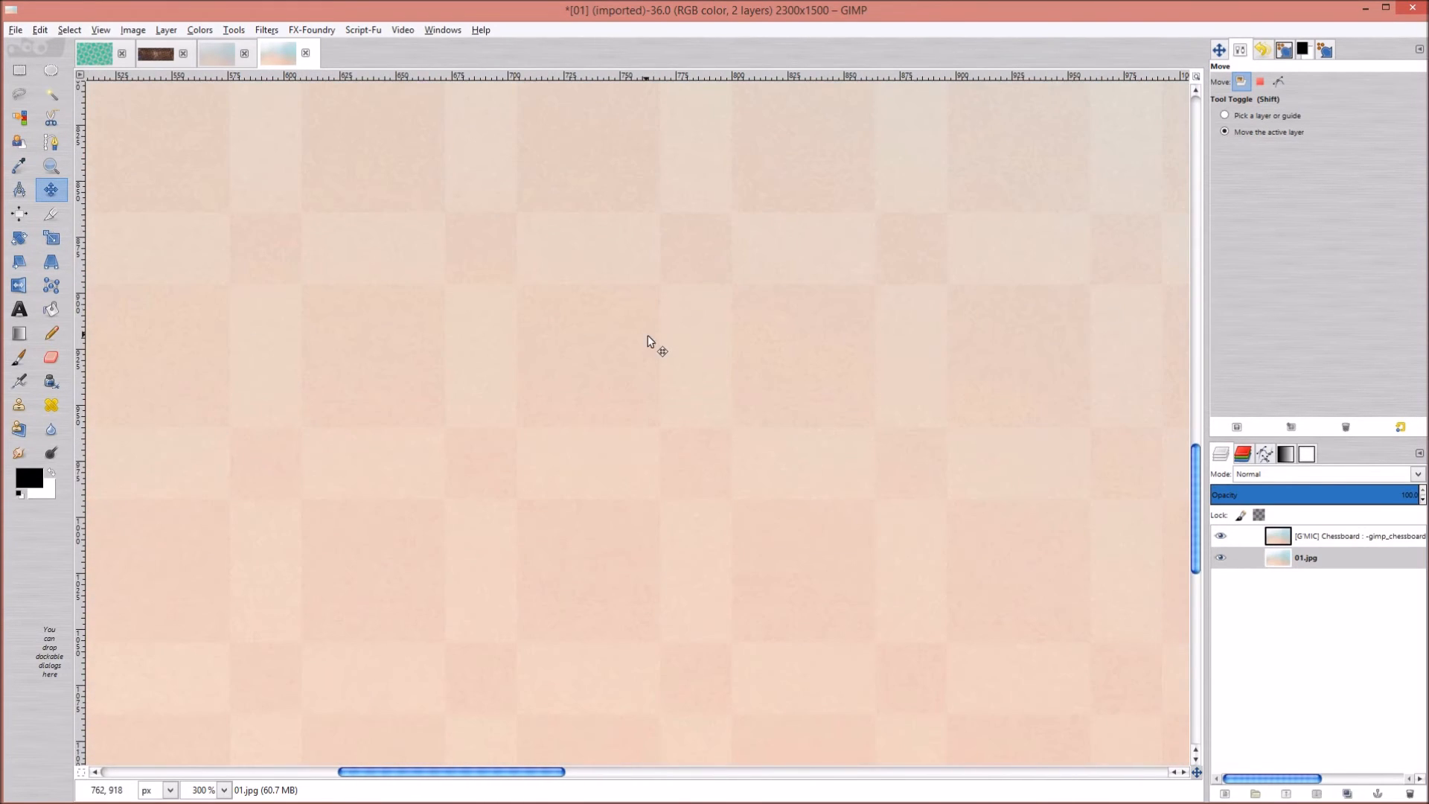
pyautogui.keyDown('ctrl'); pyautogui.scroll(-6, 648, 342); pyautogui.keyUp('ctrl')
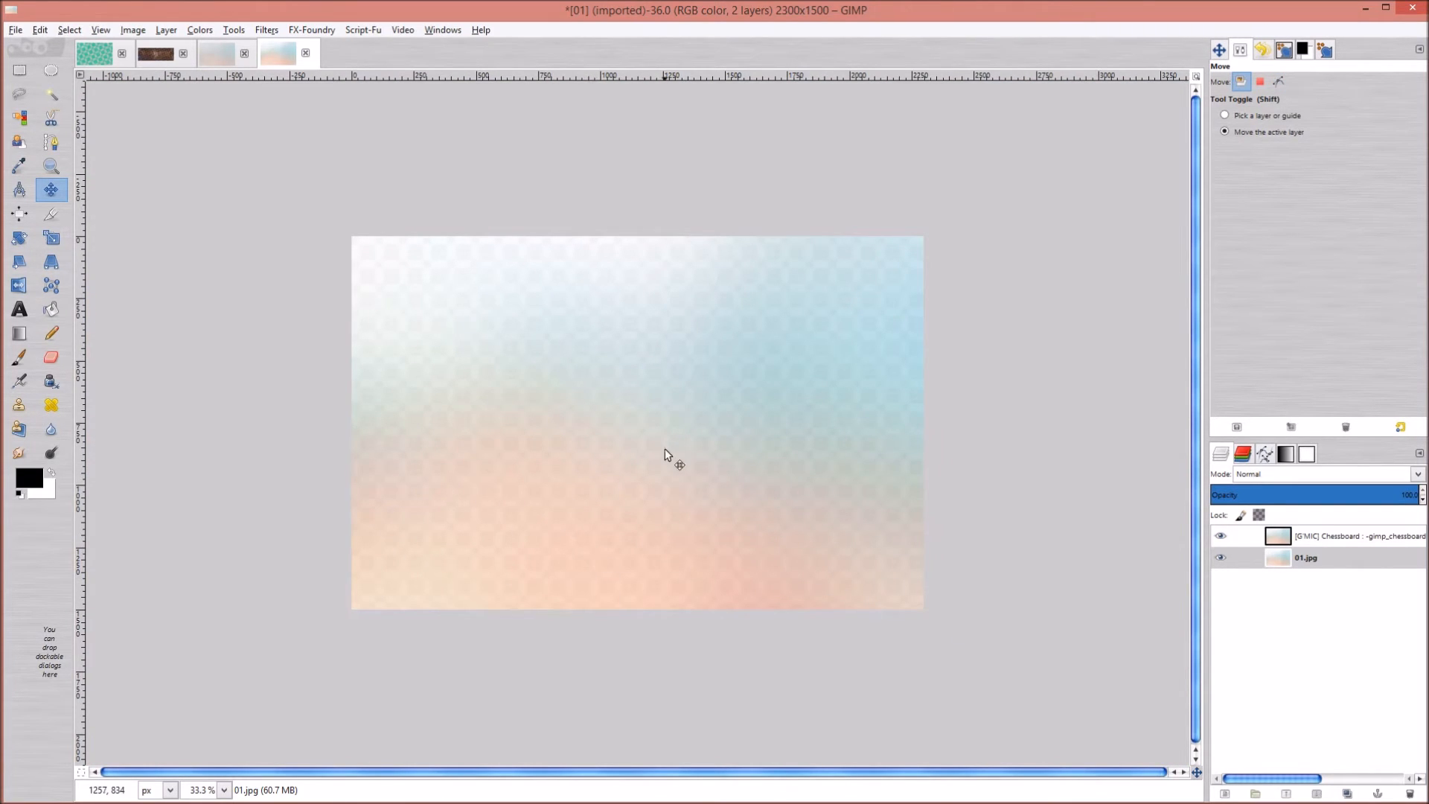
pyautogui.keyDown('ctrl'); pyautogui.scroll(1, 665, 449); pyautogui.keyUp('ctrl')
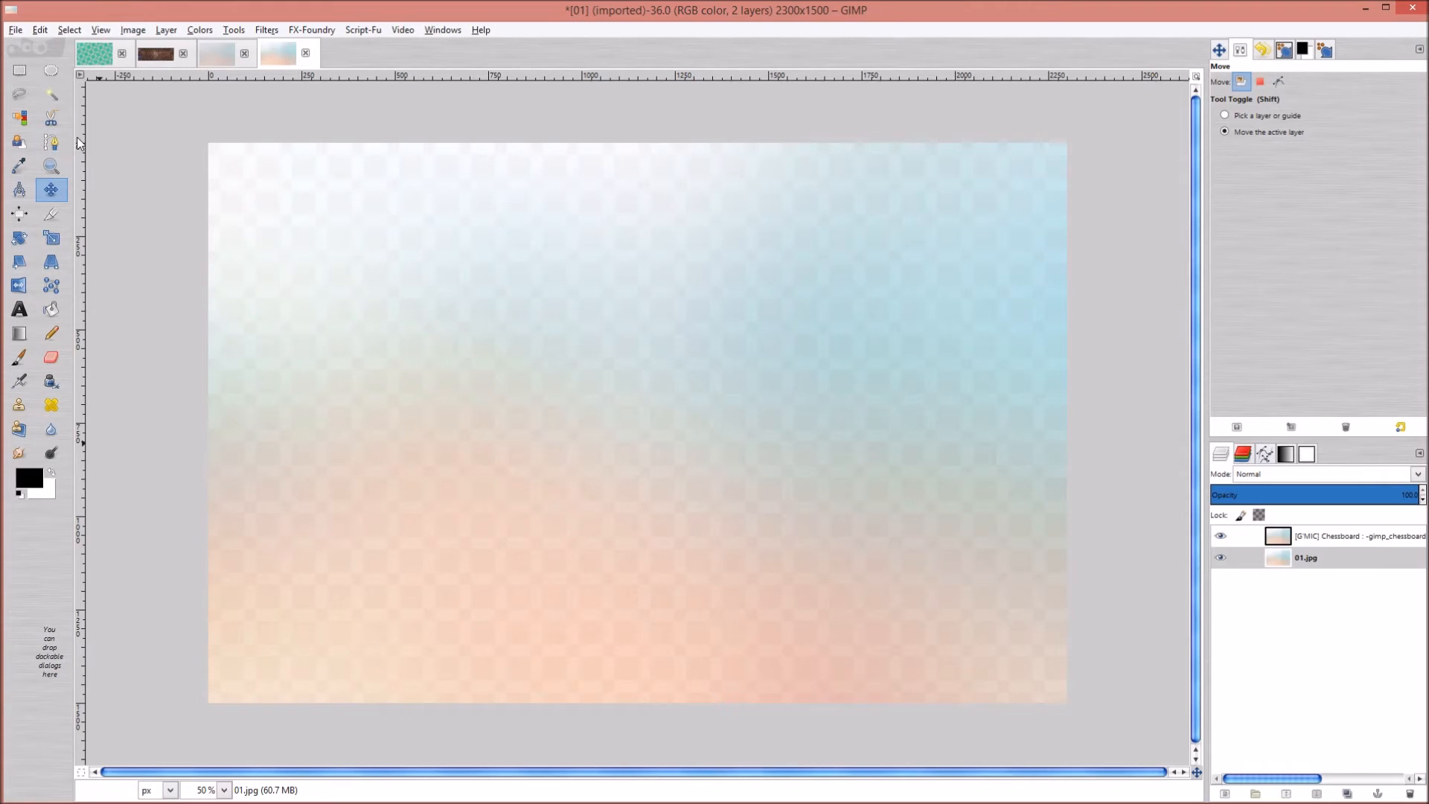
# Start a crop rectangle about 280 by 430 px over the pattern and shrink it to about 120 by 120 px
pyautogui.click(58, 218)
pyautogui.moveTo(453, 314); pyautogui.dragTo(555, 473)
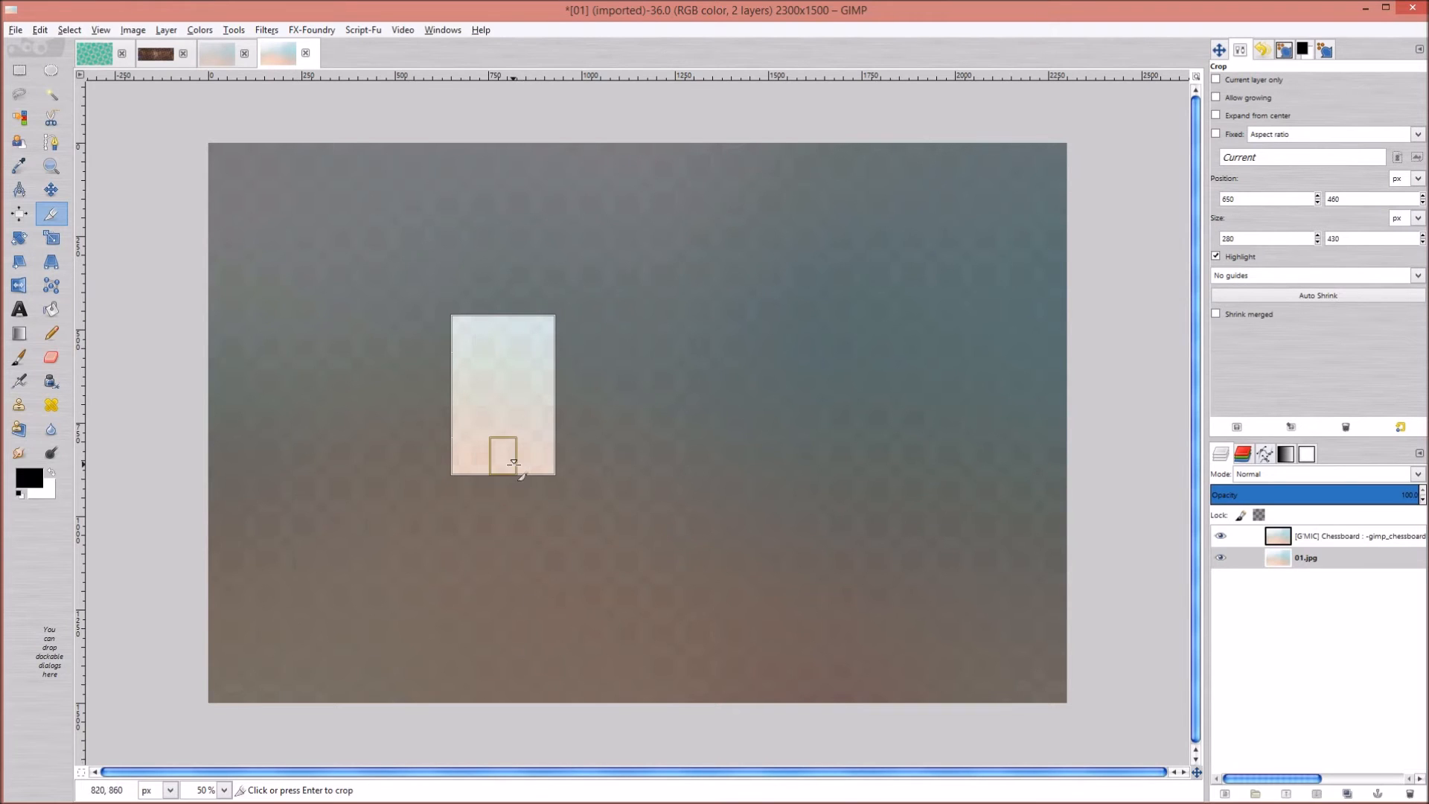
pyautogui.moveTo(514, 471); pyautogui.dragTo(493, 336)
pyautogui.scroll(6, 494, 337)
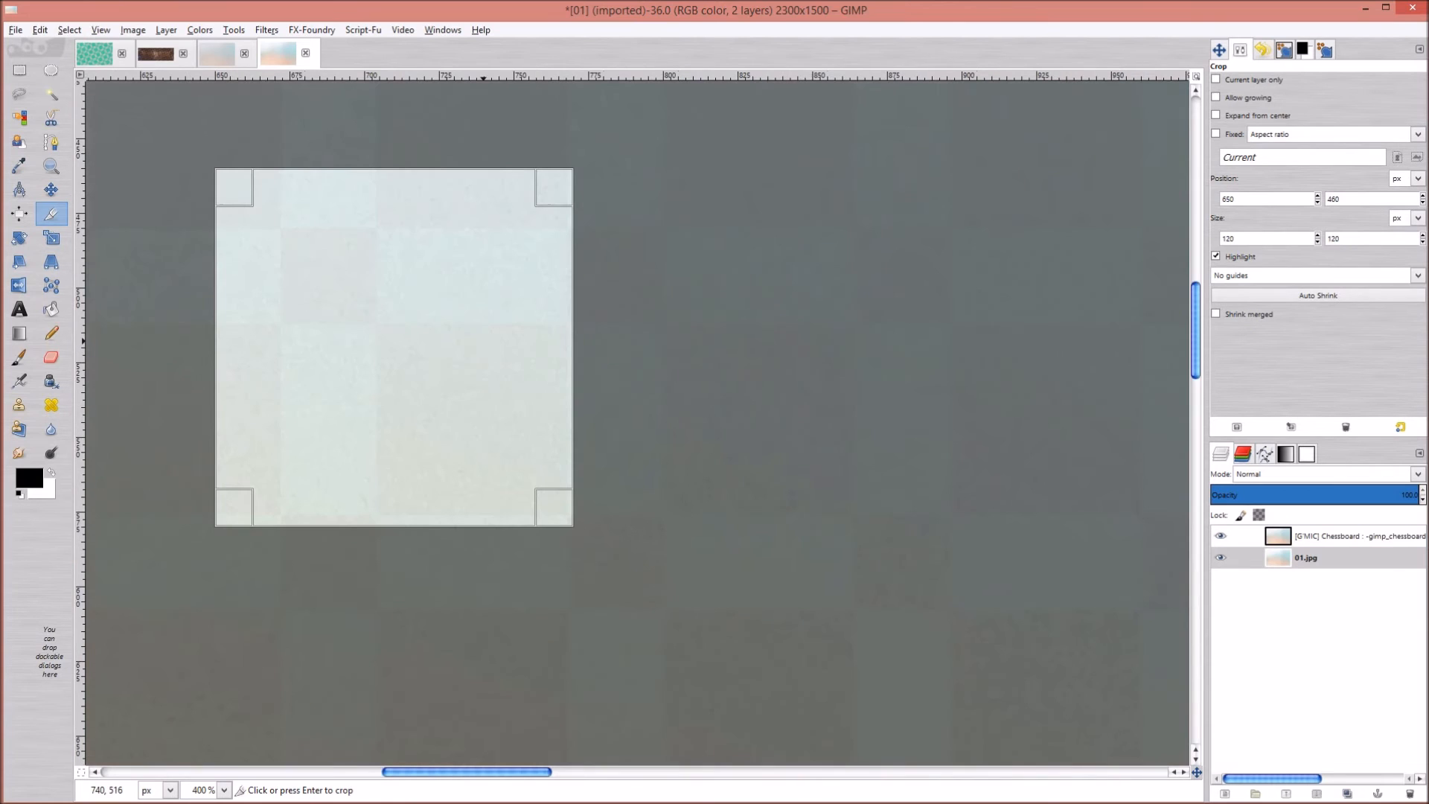
pyautogui.scroll(1, 484, 336)
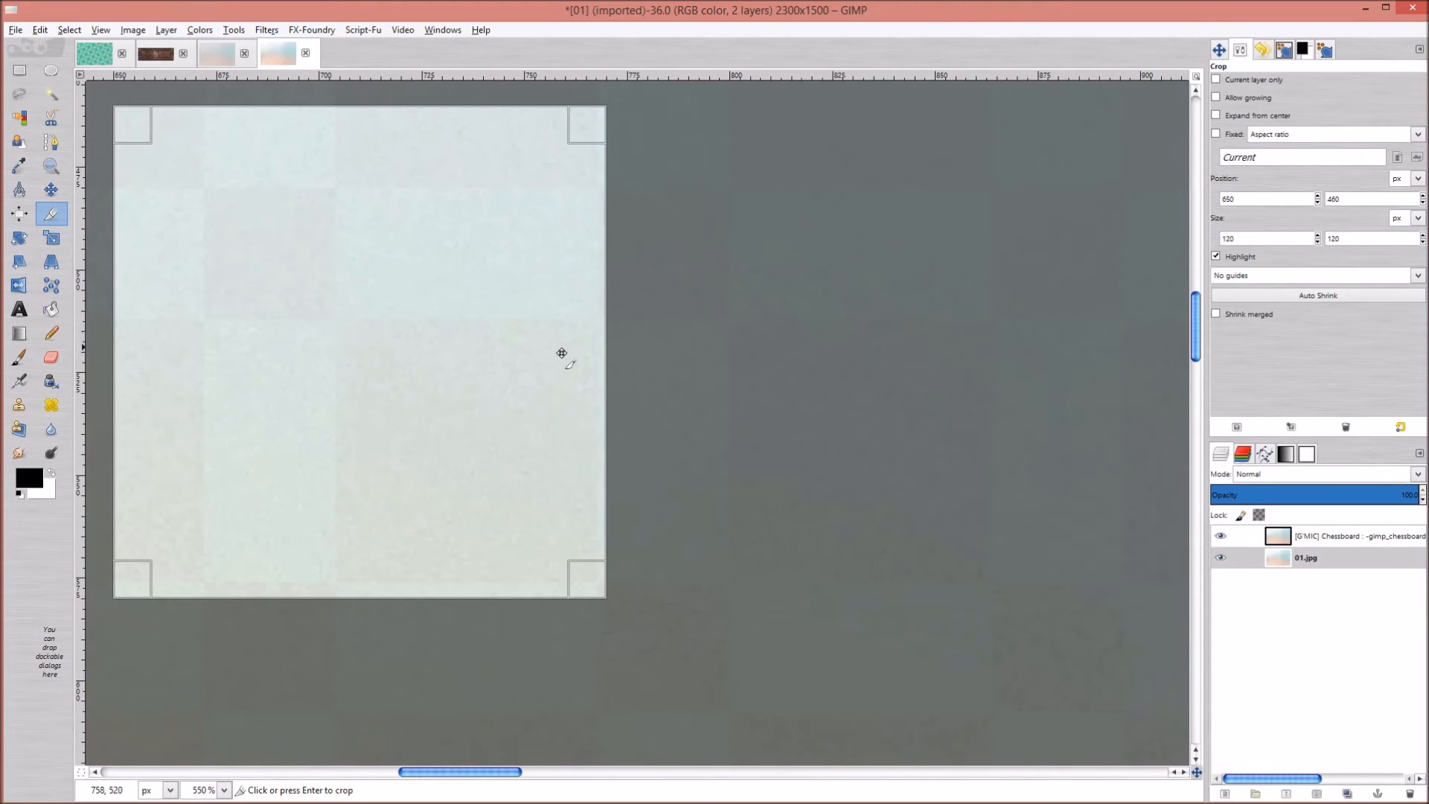
# Enlarge the crop rectangle to 128 by 128 px
pyautogui.moveTo(584, 376); pyautogui.dragTo(618, 385)
pyautogui.moveTo(376, 574); pyautogui.dragTo(383, 609)
pyautogui.scroll(-5, 434, 296)
pyautogui.scroll(5, 452, 246)
pyautogui.keyDown('ctrl'); pyautogui.scroll(-7, 461, 279); pyautogui.keyUp('ctrl')
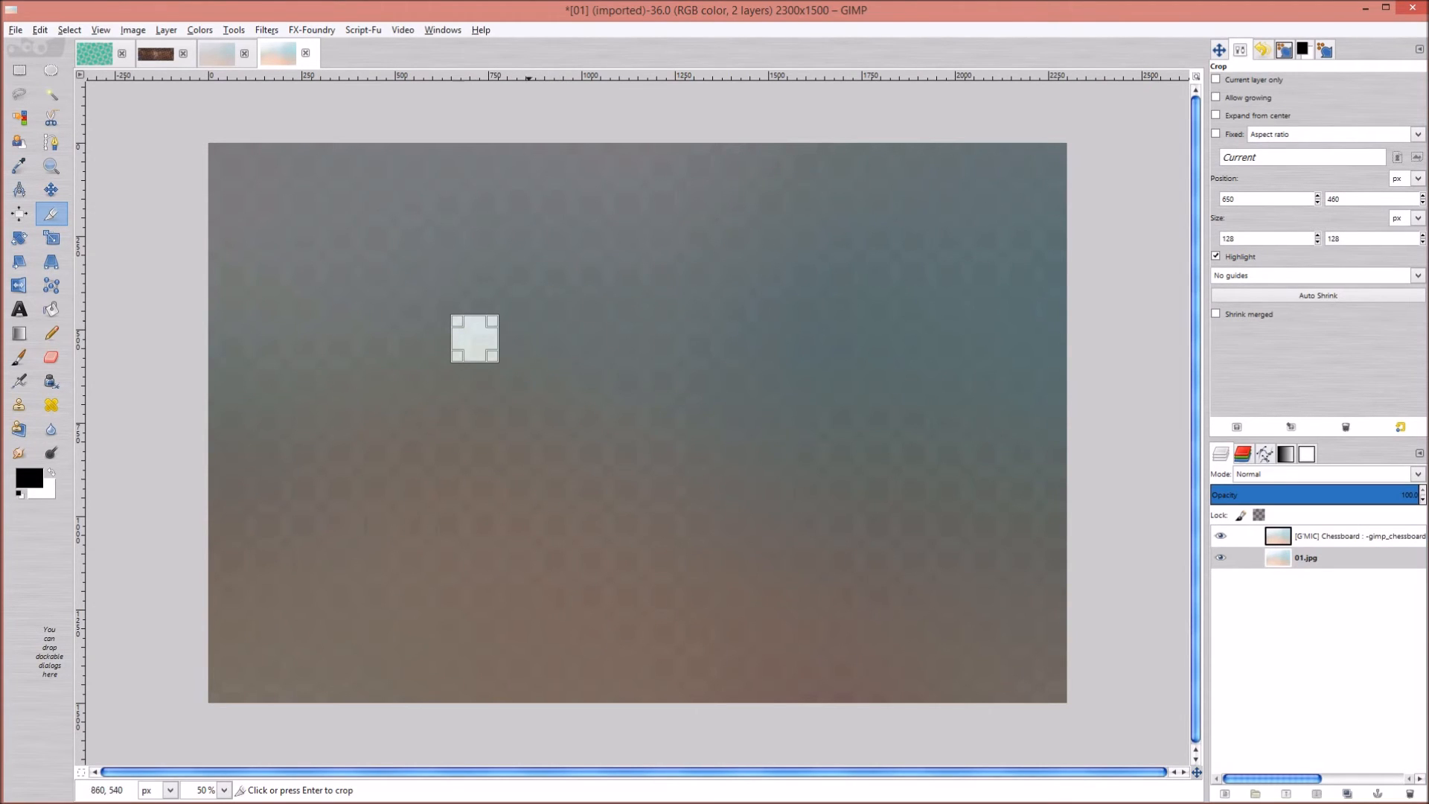
# Move the crop rectangle to position 792, 870 and extend it upward to a height of about 518 px
pyautogui.moveTo(473, 338); pyautogui.dragTo(527, 488)
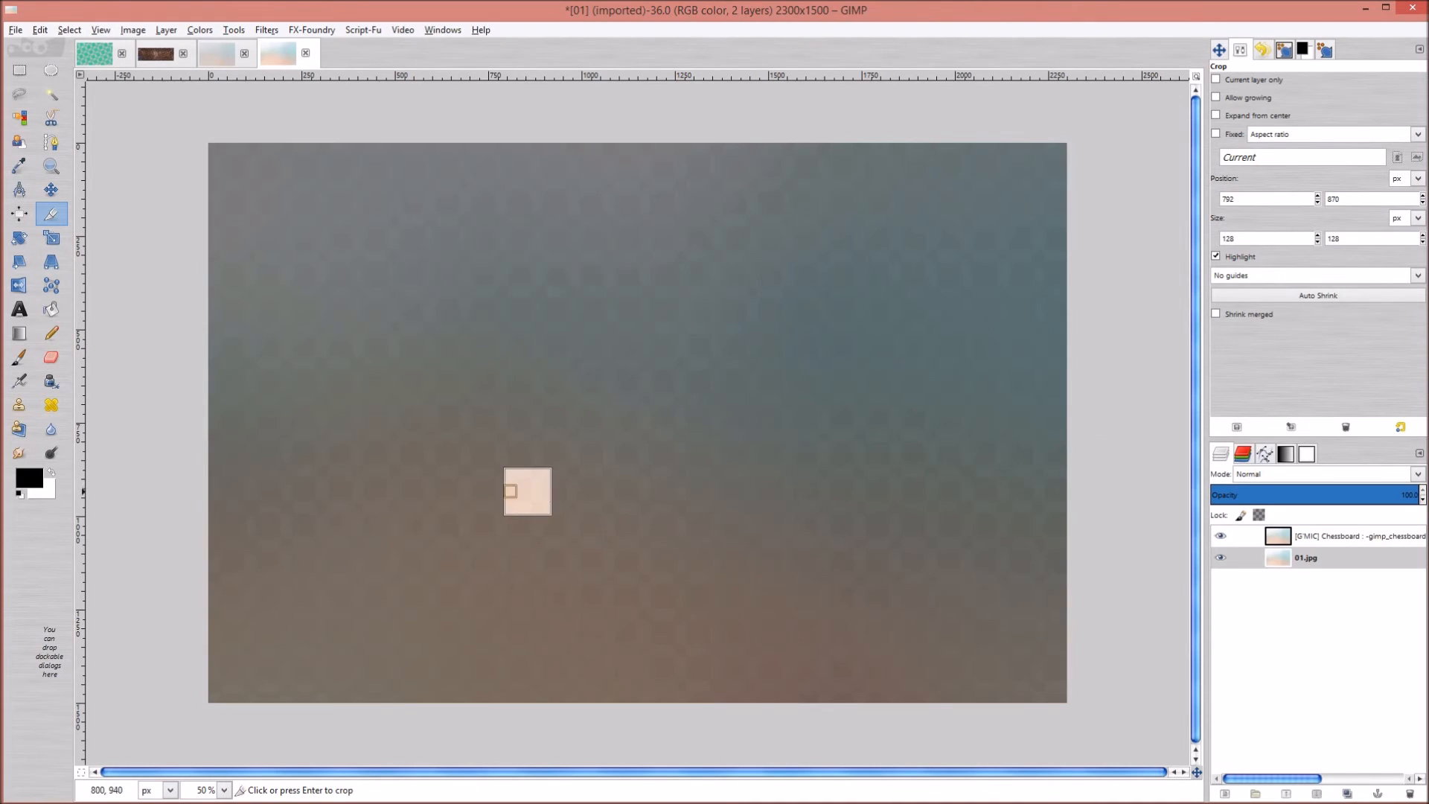
pyautogui.scroll(5, 518, 485)
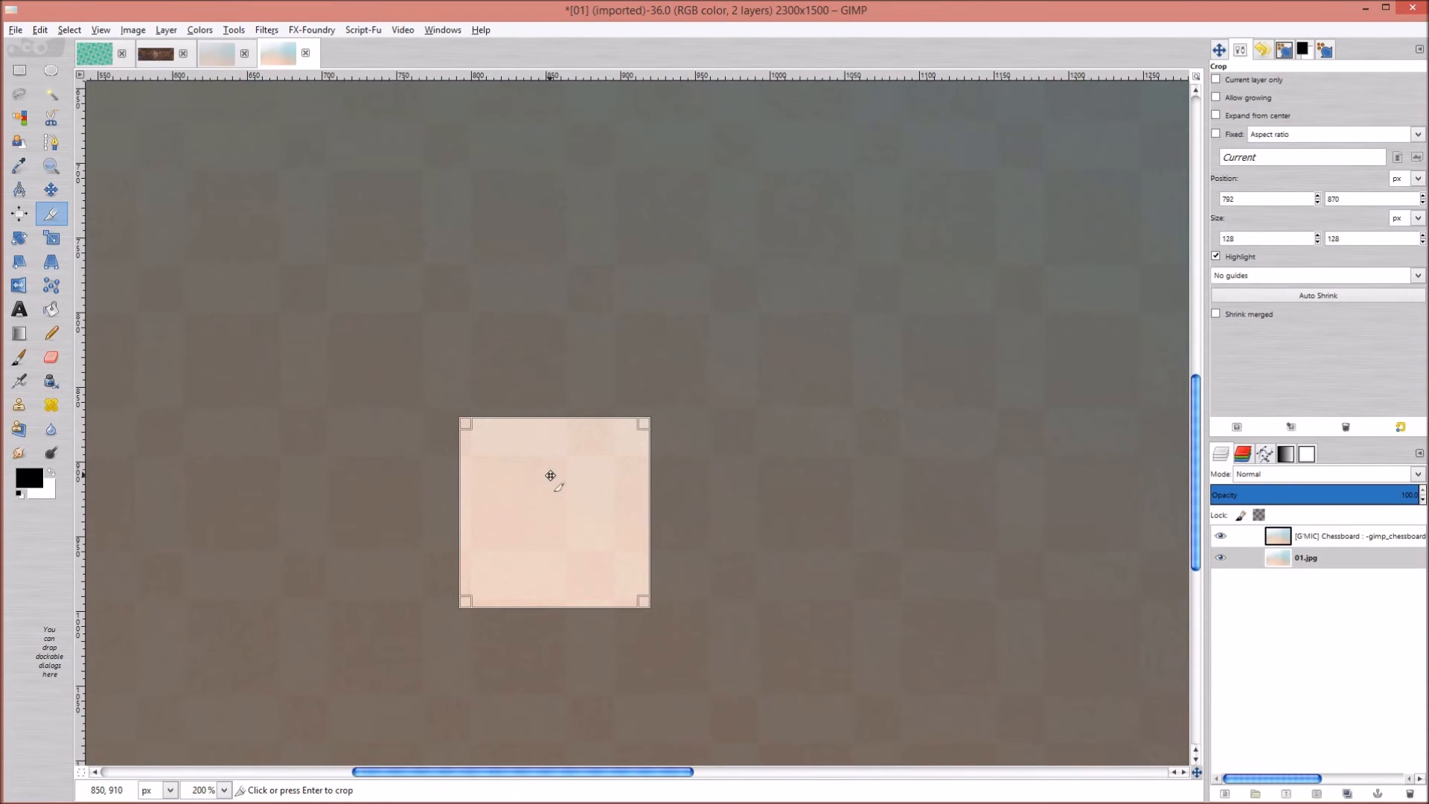
pyautogui.moveTo(566, 410); pyautogui.dragTo(569, 58)
pyautogui.scroll(-1, 569, 260)
pyautogui.scroll(-2, 569, 265)
pyautogui.moveTo(566, 201); pyautogui.dragTo(560, 110)
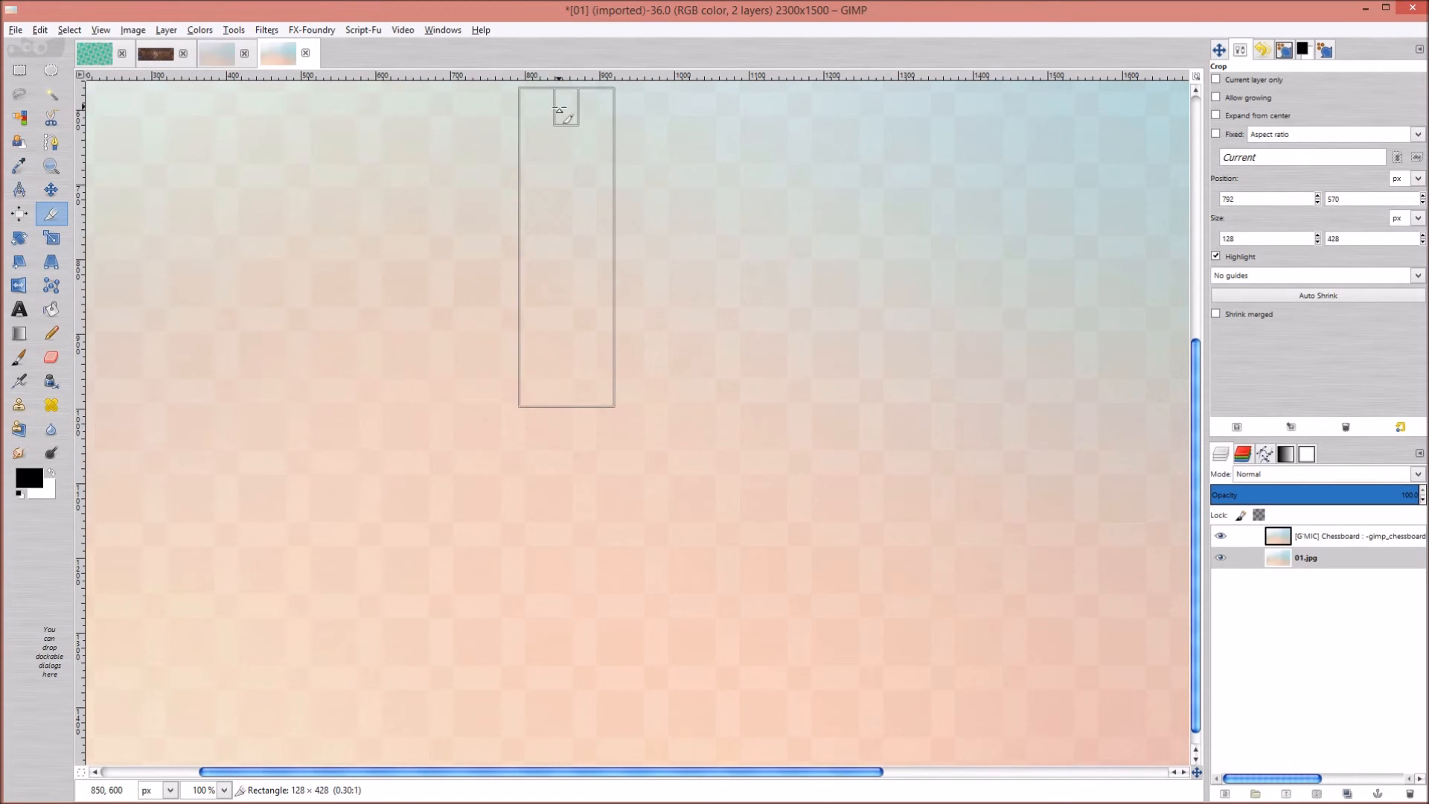
pyautogui.scroll(-2, 543, 337)
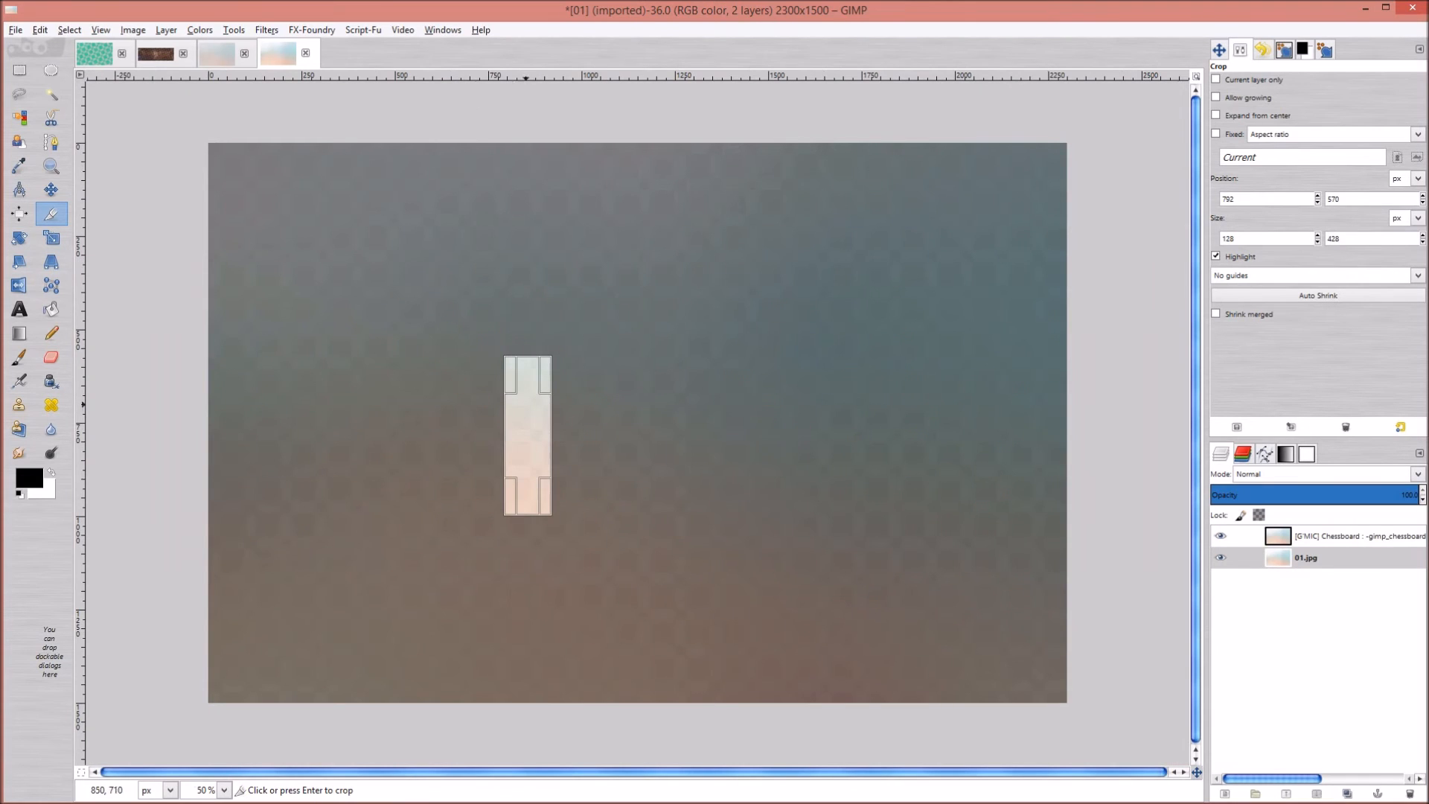
pyautogui.moveTo(533, 395); pyautogui.dragTo(533, 360)
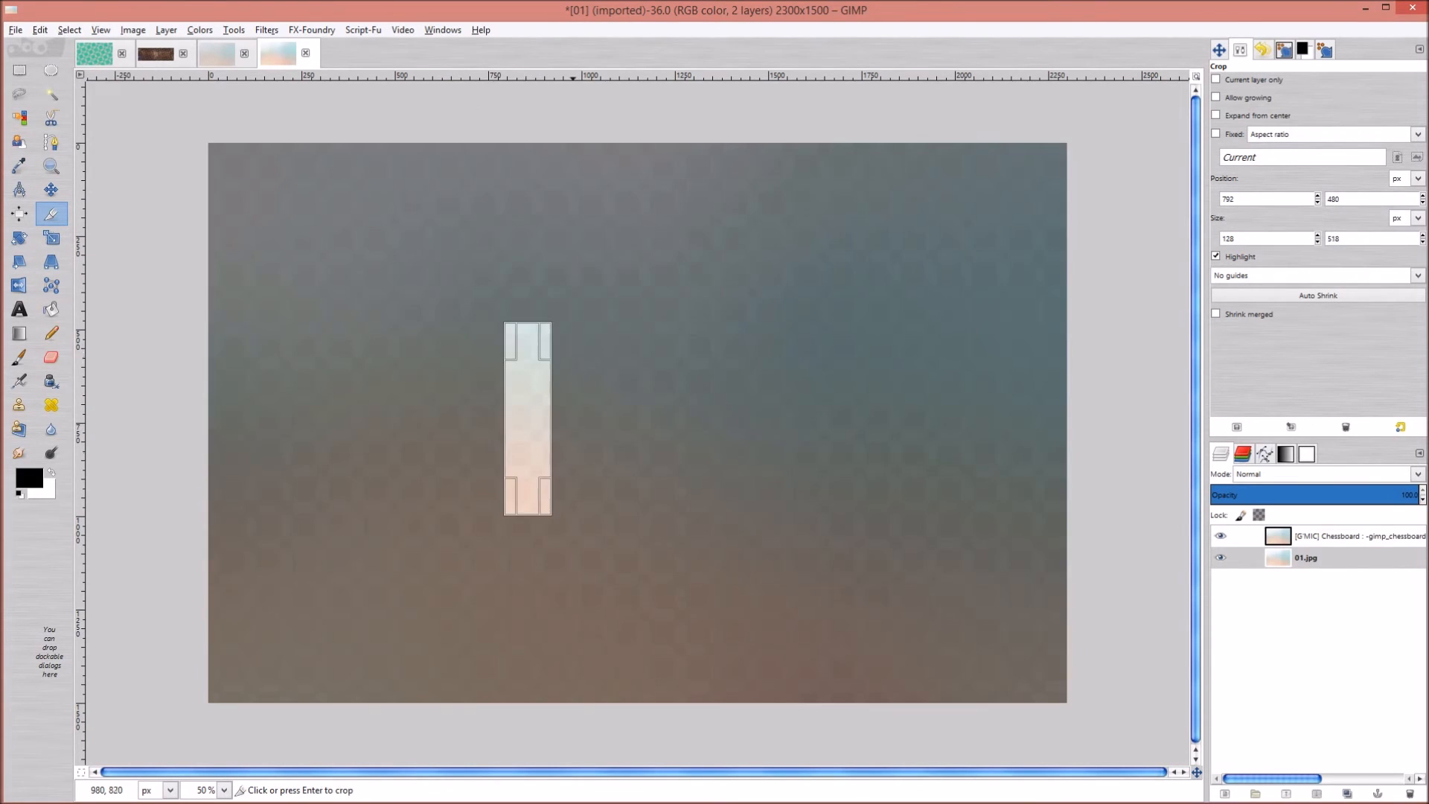
# Widen the crop rectangle to 512 px
pyautogui.moveTo(549, 446); pyautogui.dragTo(684, 475)
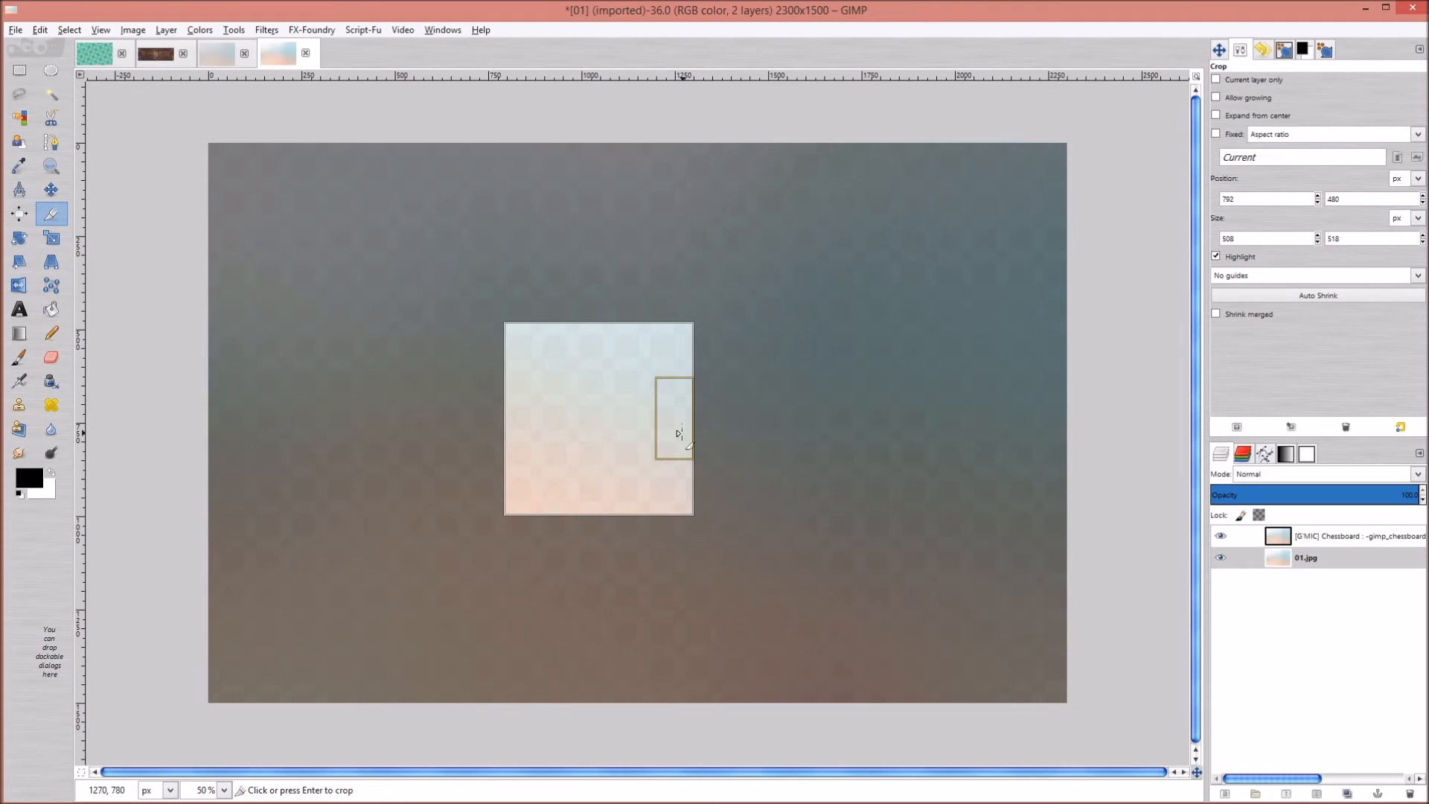
pyautogui.scroll(5, 690, 417)
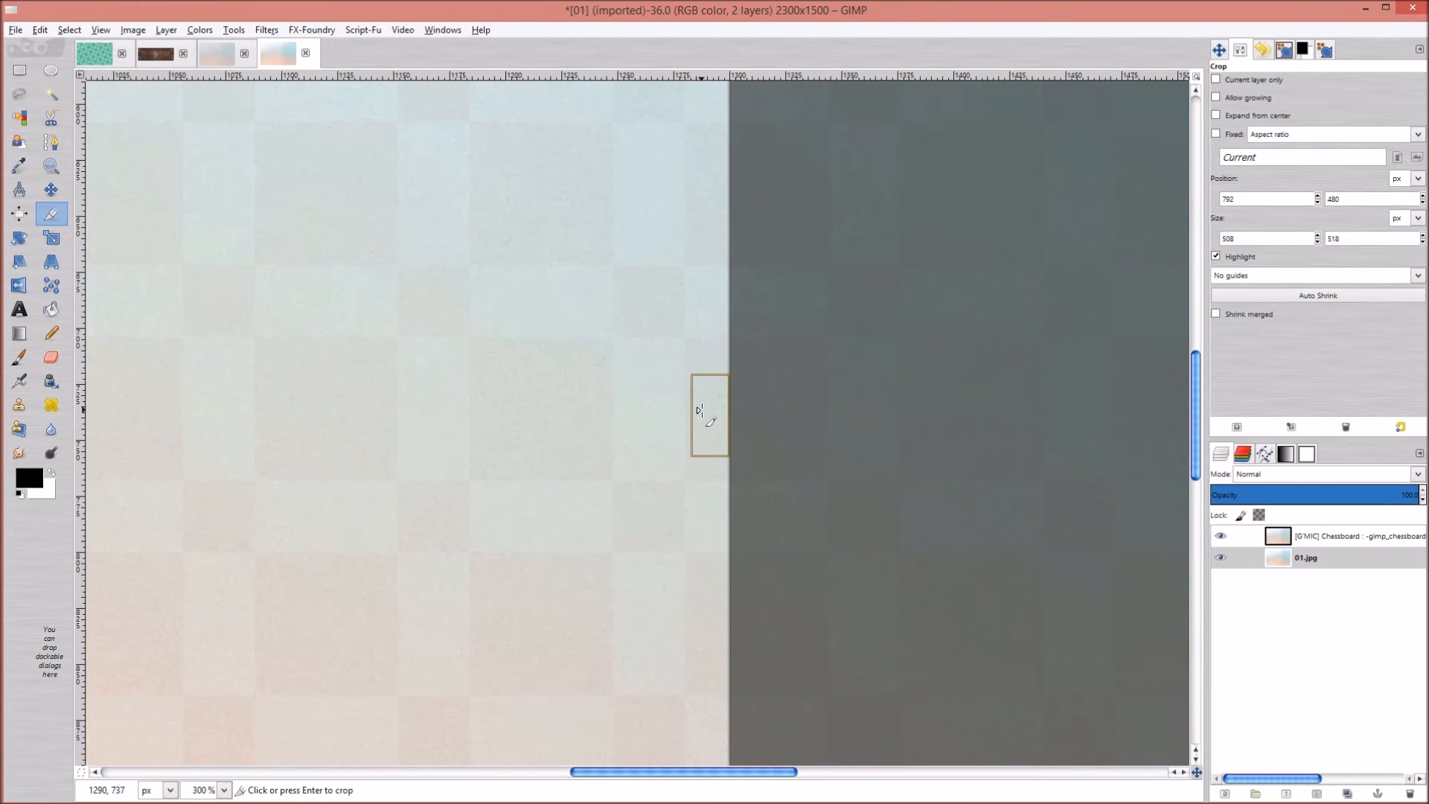
pyautogui.moveTo(699, 411); pyautogui.dragTo(715, 425)
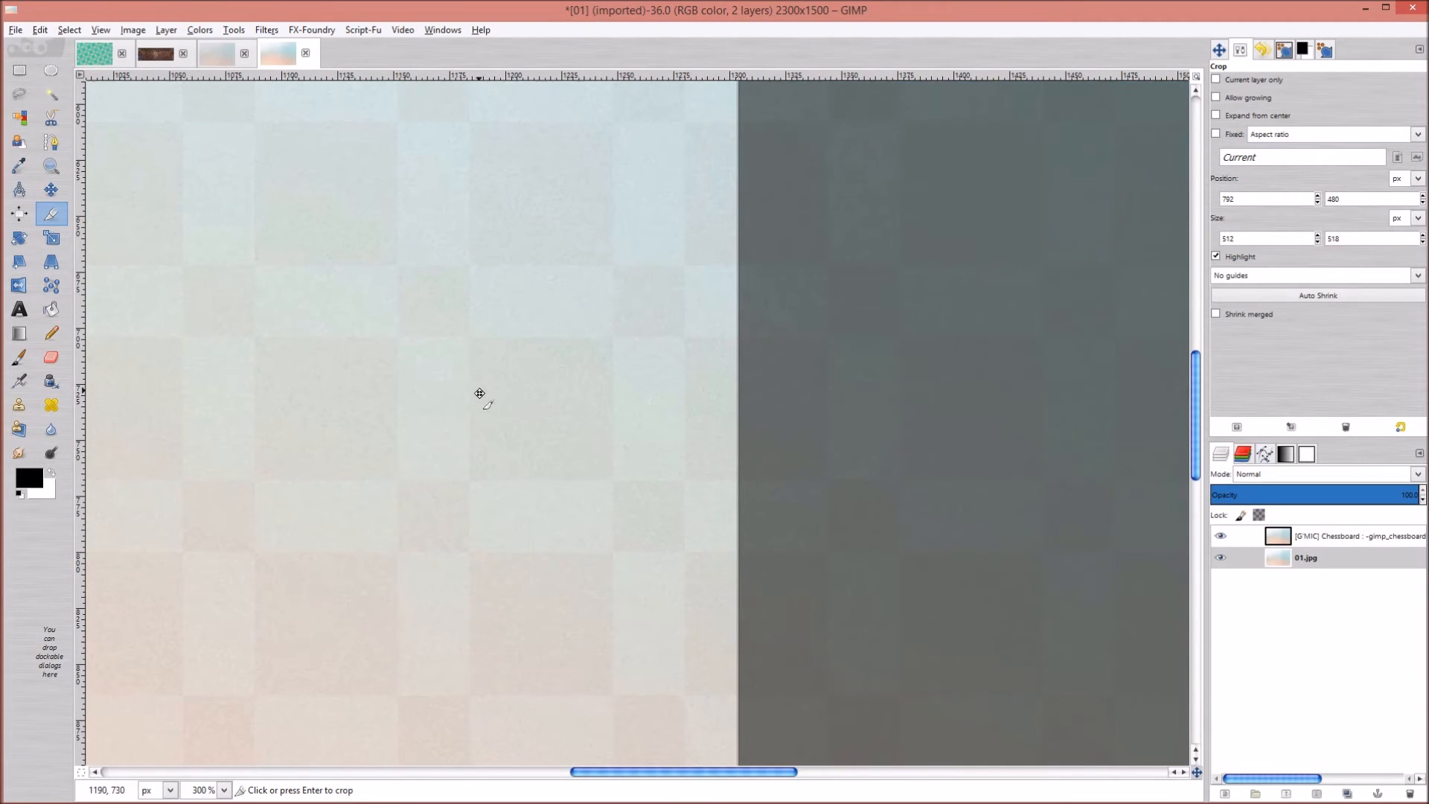
# Adjust the lower edge of the crop rectangle so its height is 512 px
pyautogui.press('1')
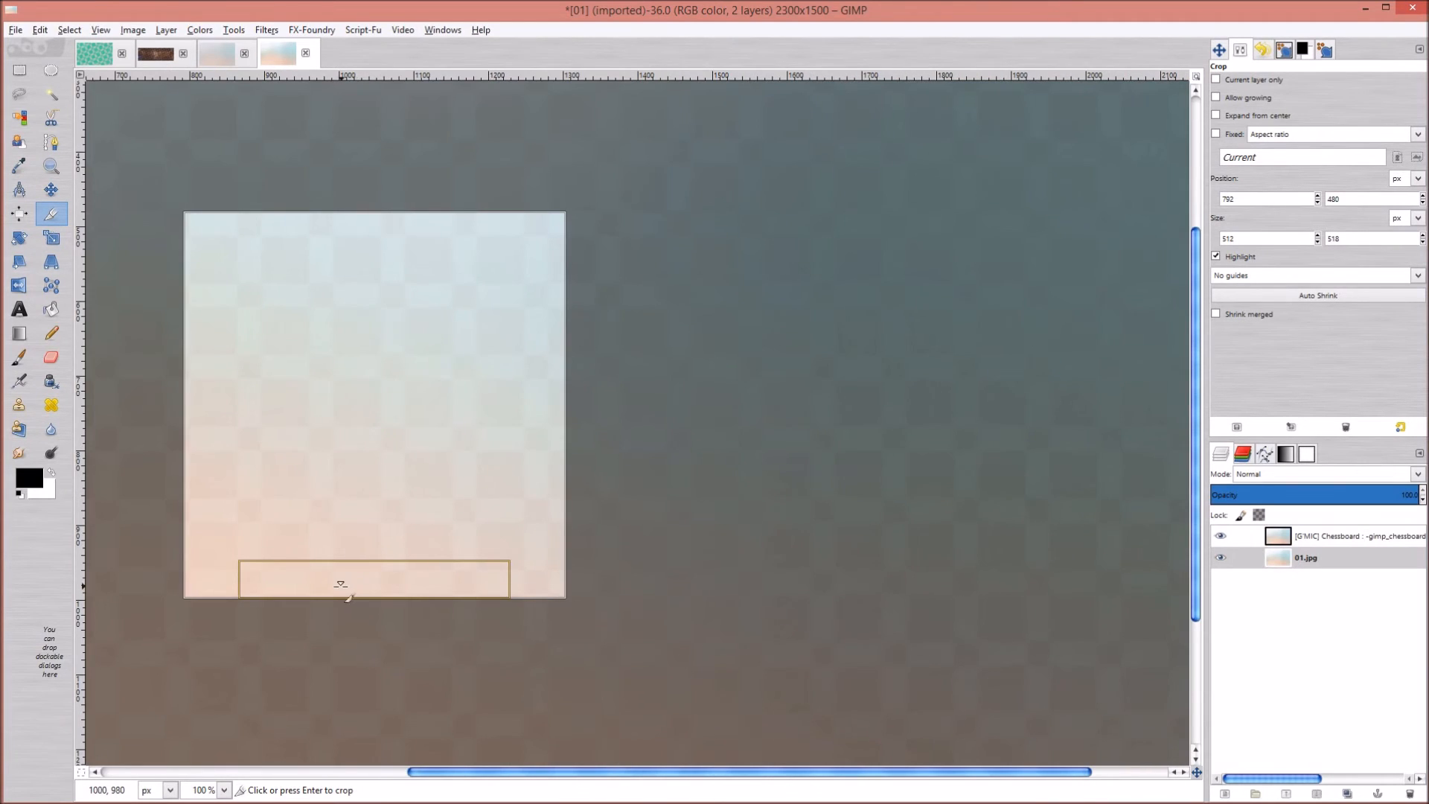
pyautogui.press('+')
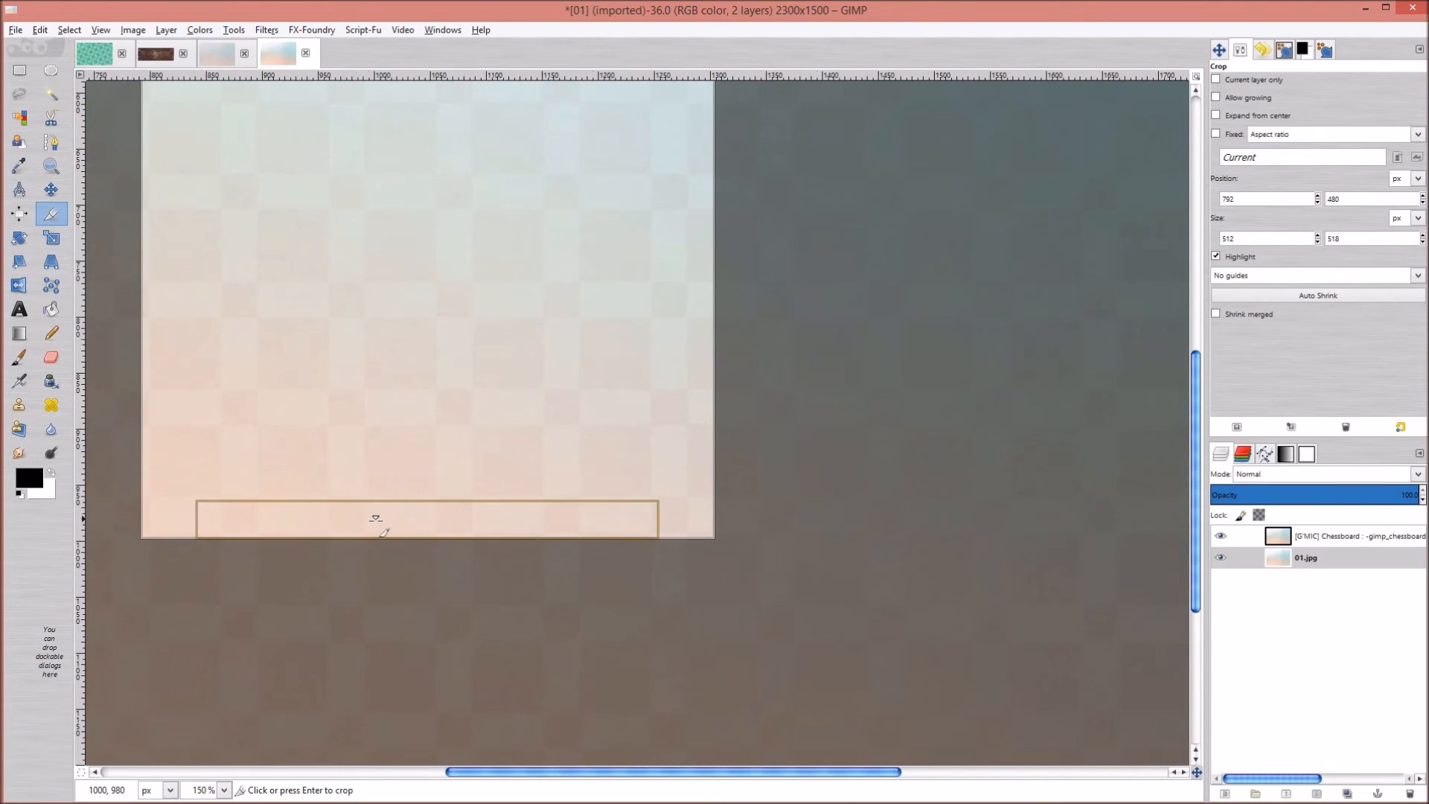
pyautogui.moveTo(376, 521); pyautogui.dragTo(388, 517)
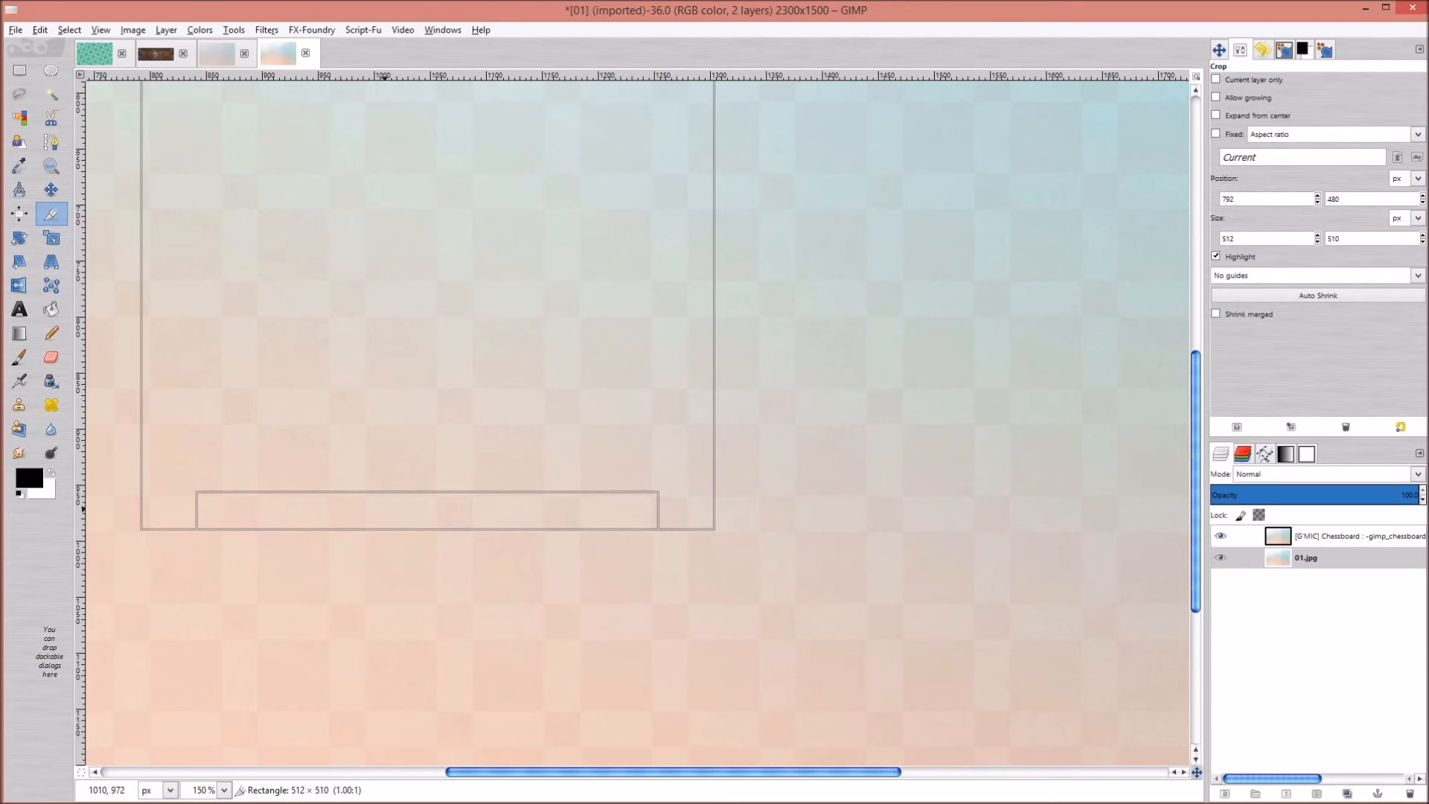
pyautogui.press('+')
pyautogui.press('+')
pyautogui.moveTo(417, 532); pyautogui.dragTo(419, 535)
pyautogui.scroll(1, 415, 534)
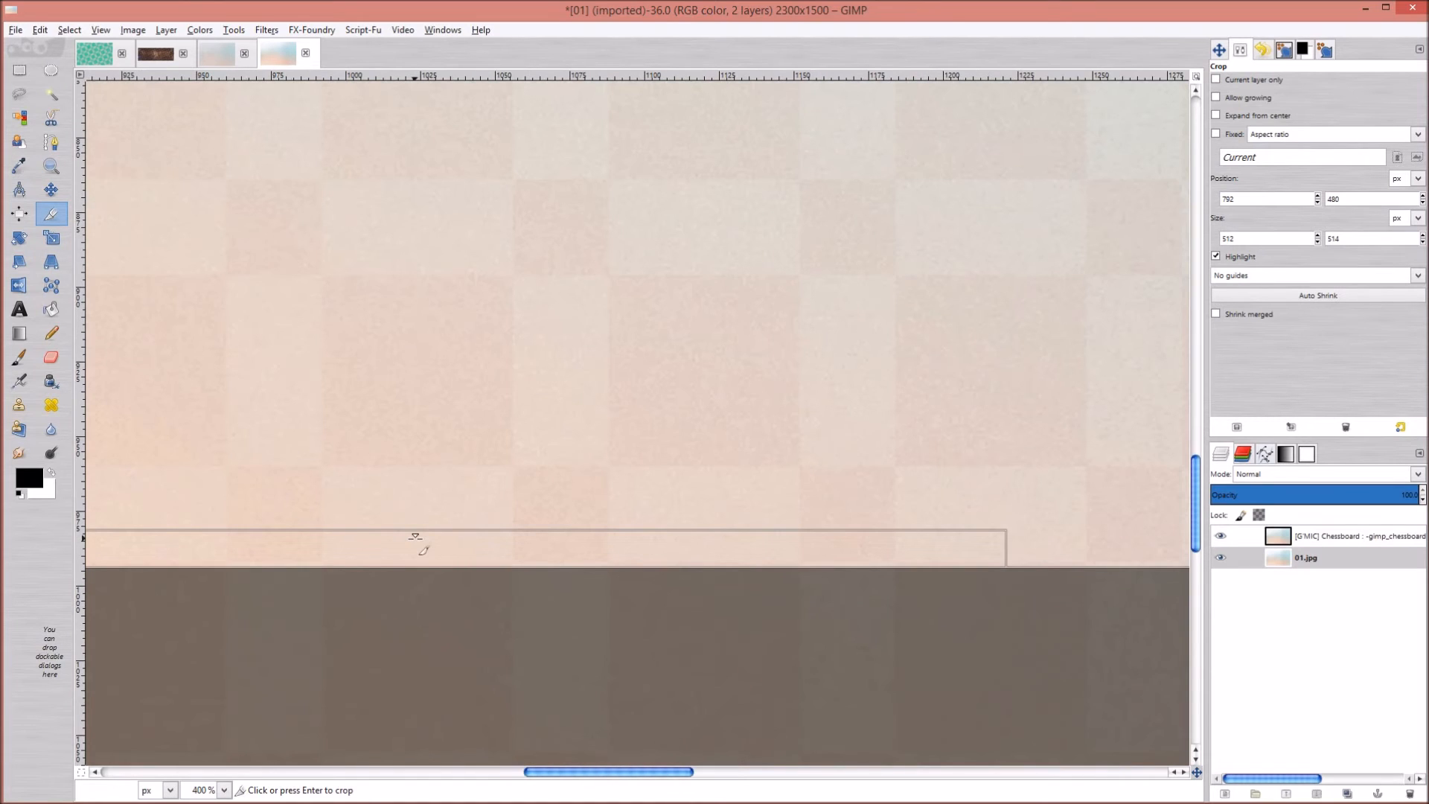
pyautogui.moveTo(413, 534); pyautogui.dragTo(414, 529)
pyautogui.scroll(-10, 549, 423)
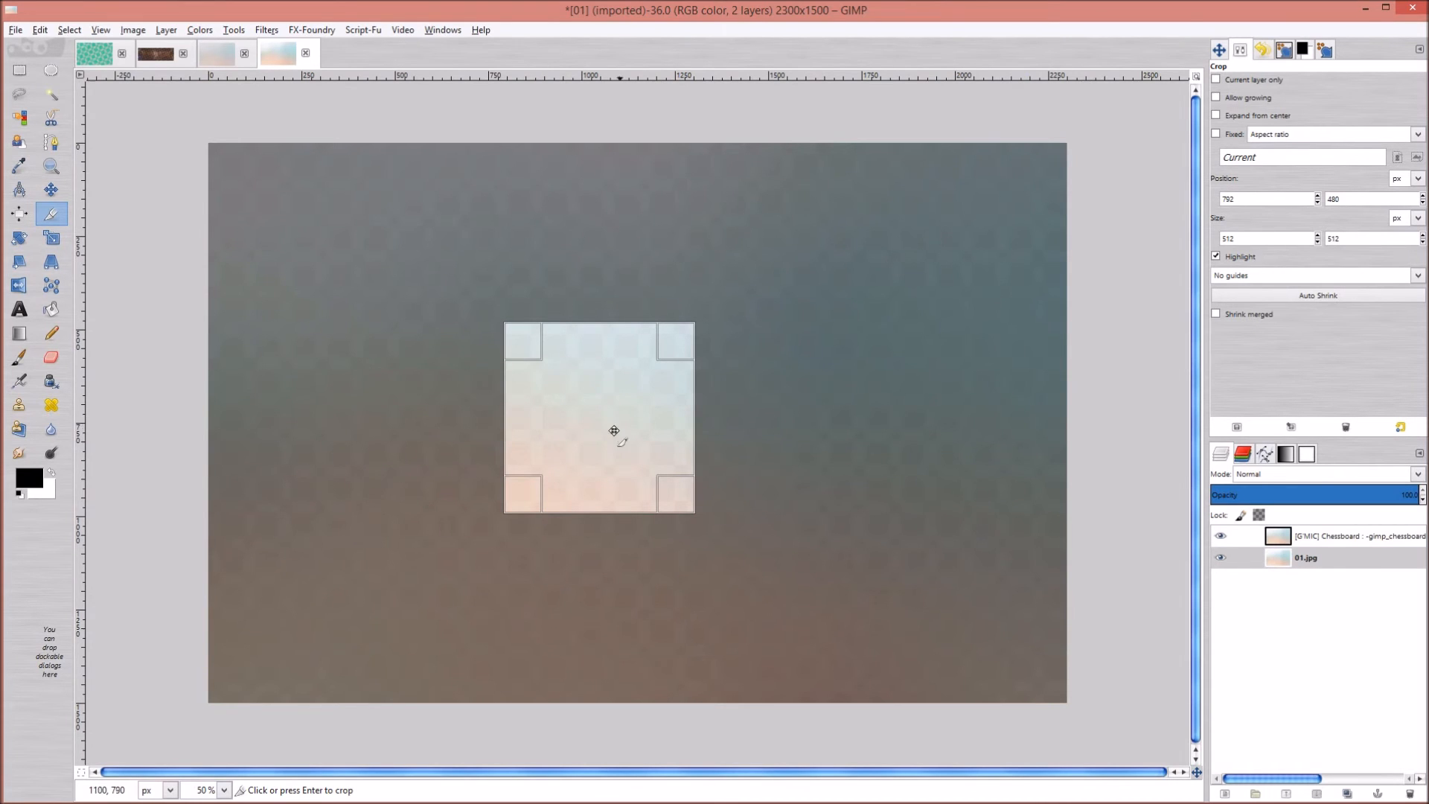
# Move the crop rectangle to position 1728, 584 and crop the image to 512 by 512 px
pyautogui.moveTo(603, 444); pyautogui.dragTo(949, 449)
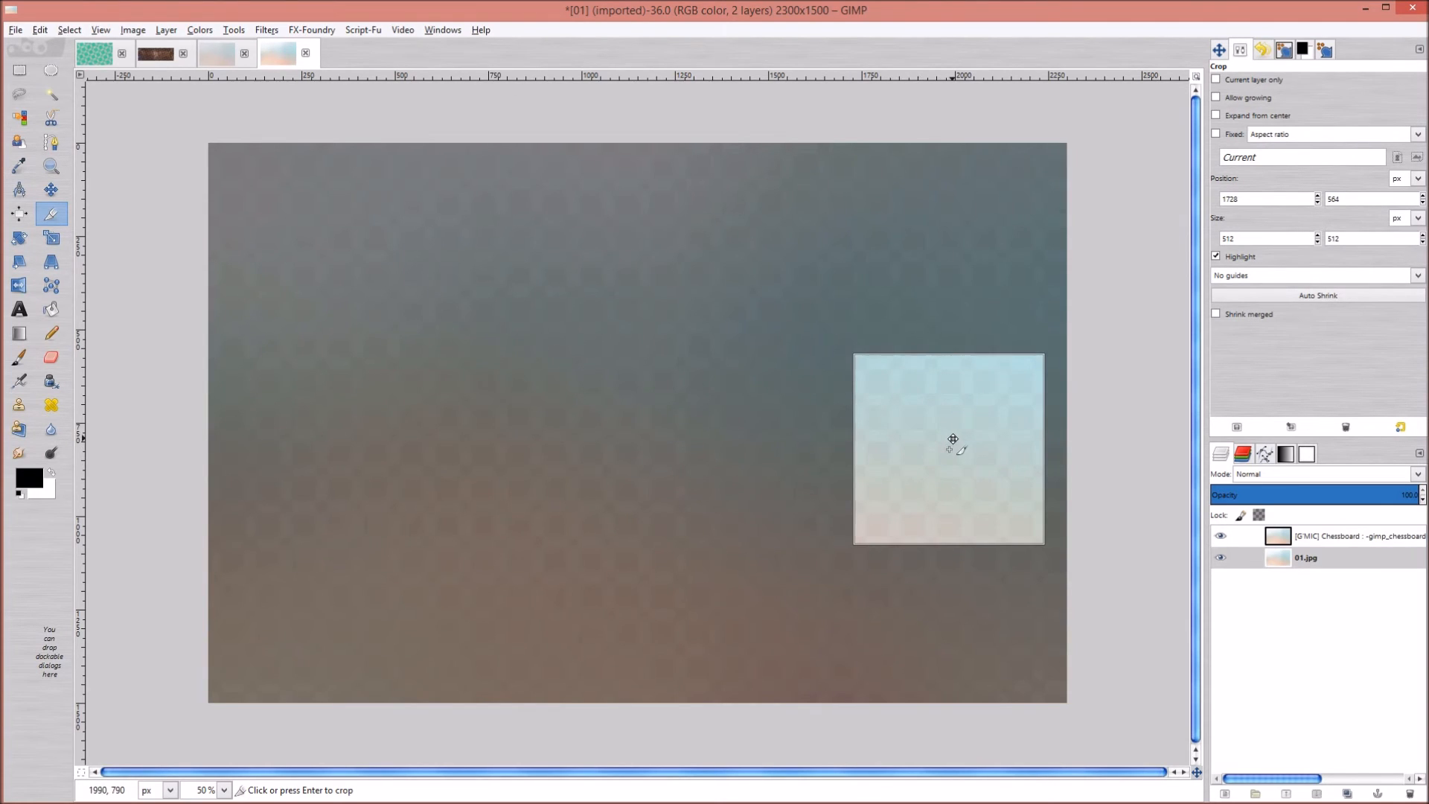
pyautogui.click(953, 439)
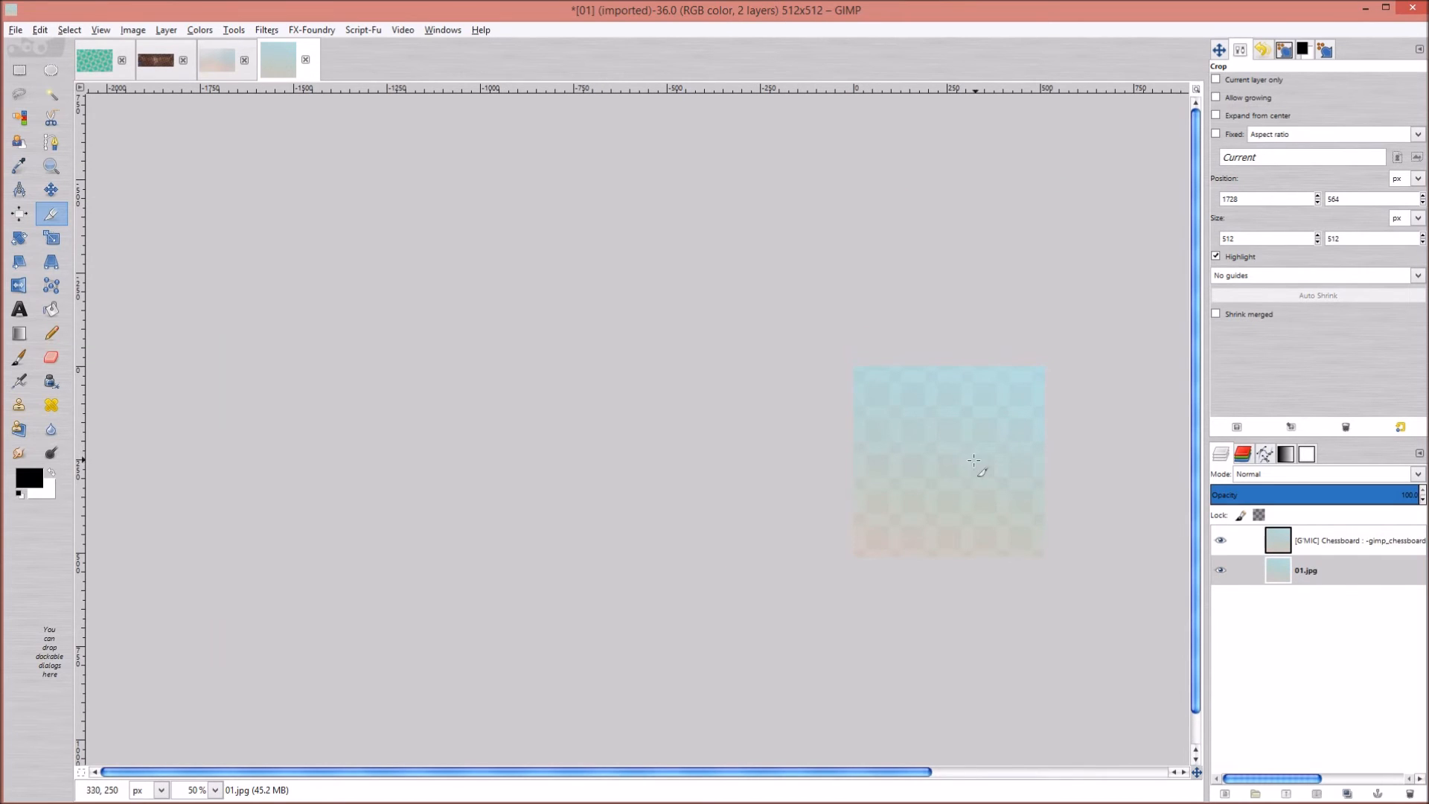
pyautogui.moveTo(963, 460); pyautogui.dragTo(642, 377)
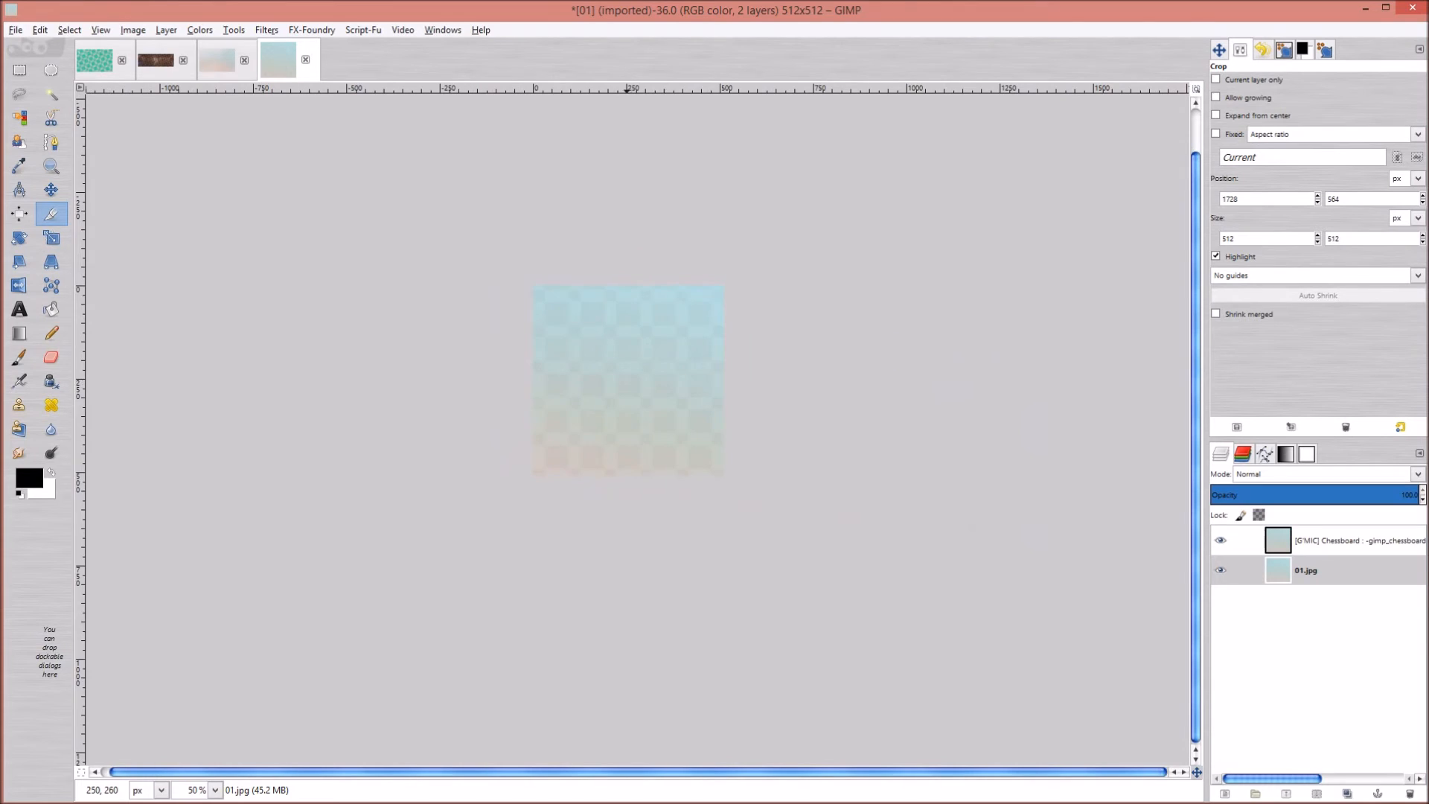
pyautogui.scroll(3, 625, 376)
pyautogui.scroll(-1, 625, 376)
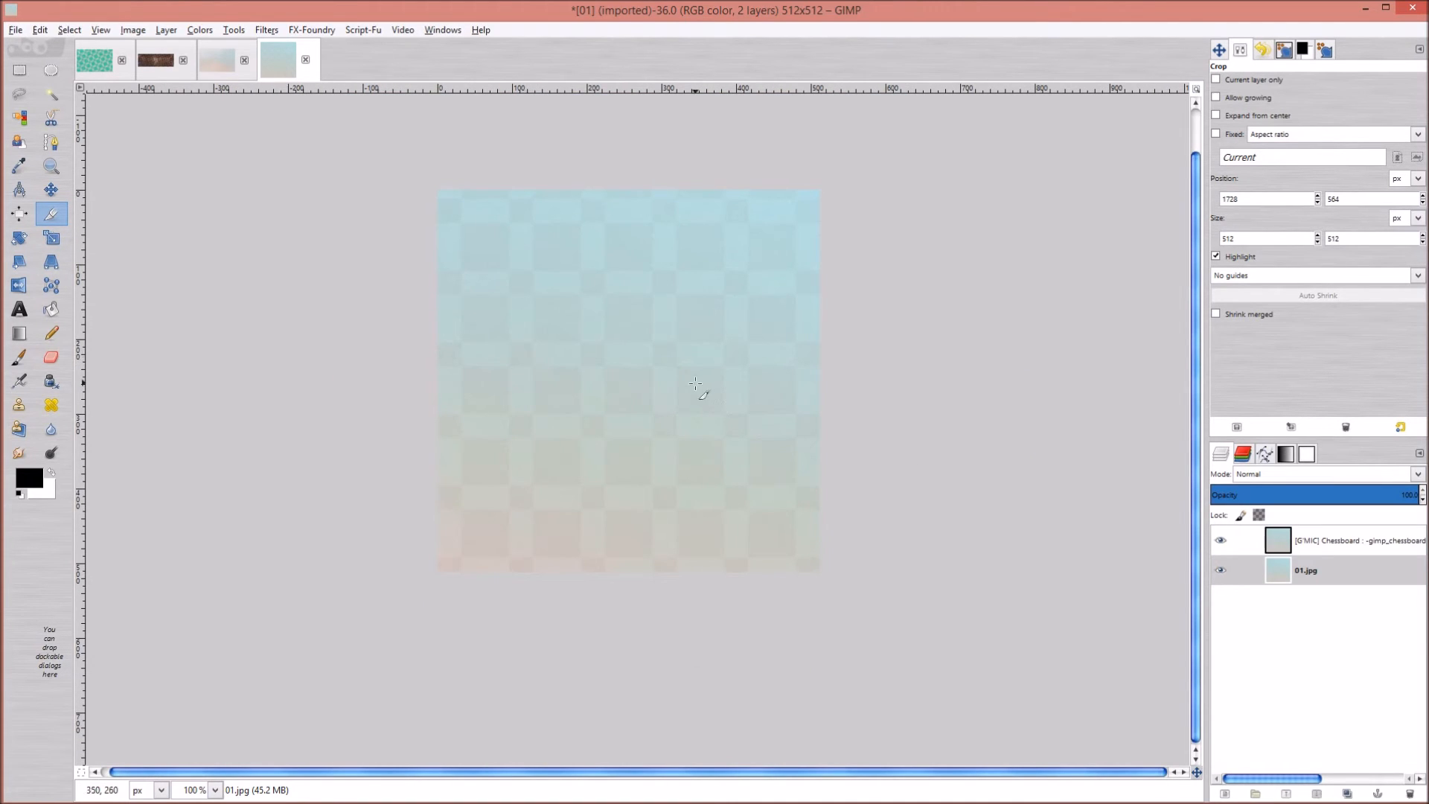
pyautogui.scroll(1, 619, 390)
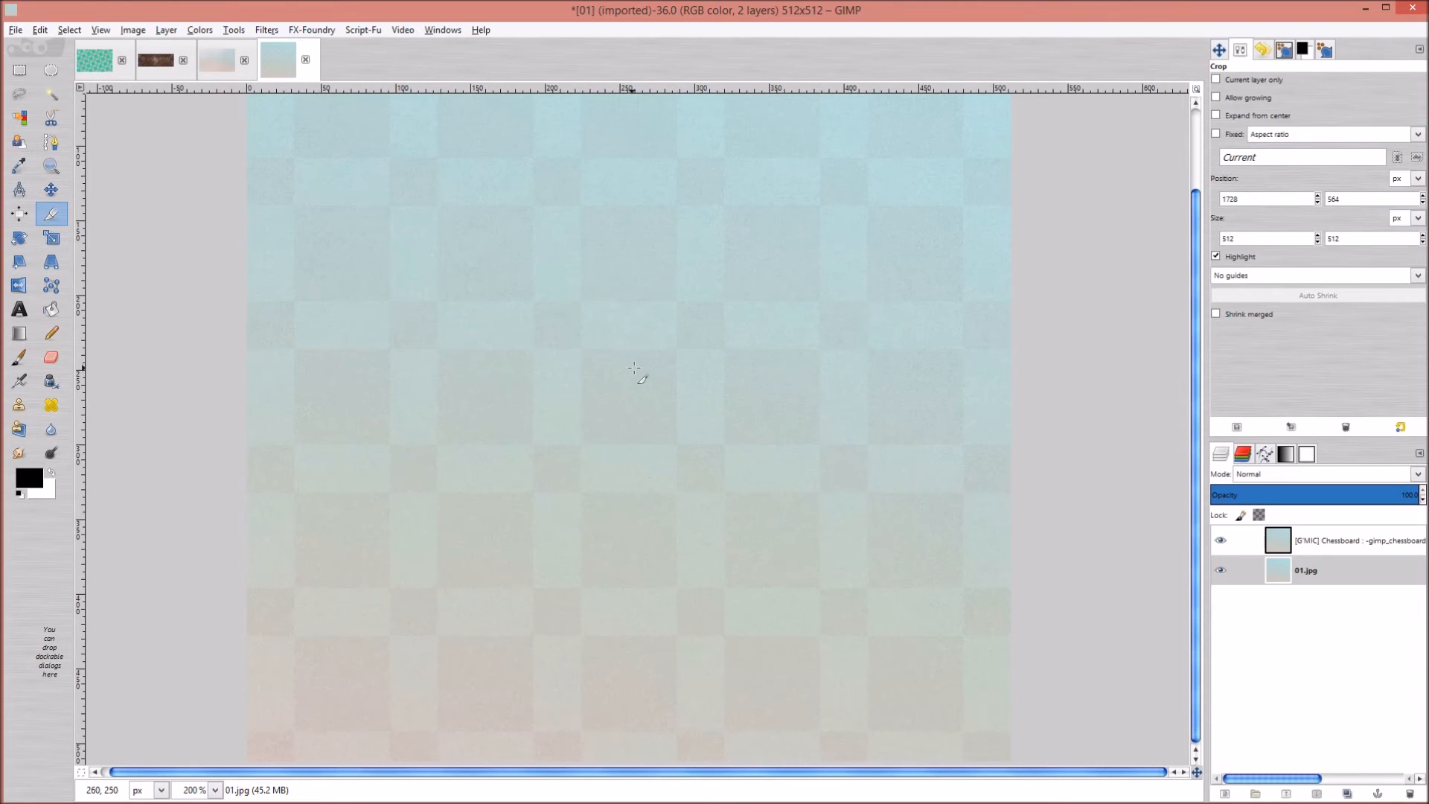
pyautogui.scroll(-1, 634, 367)
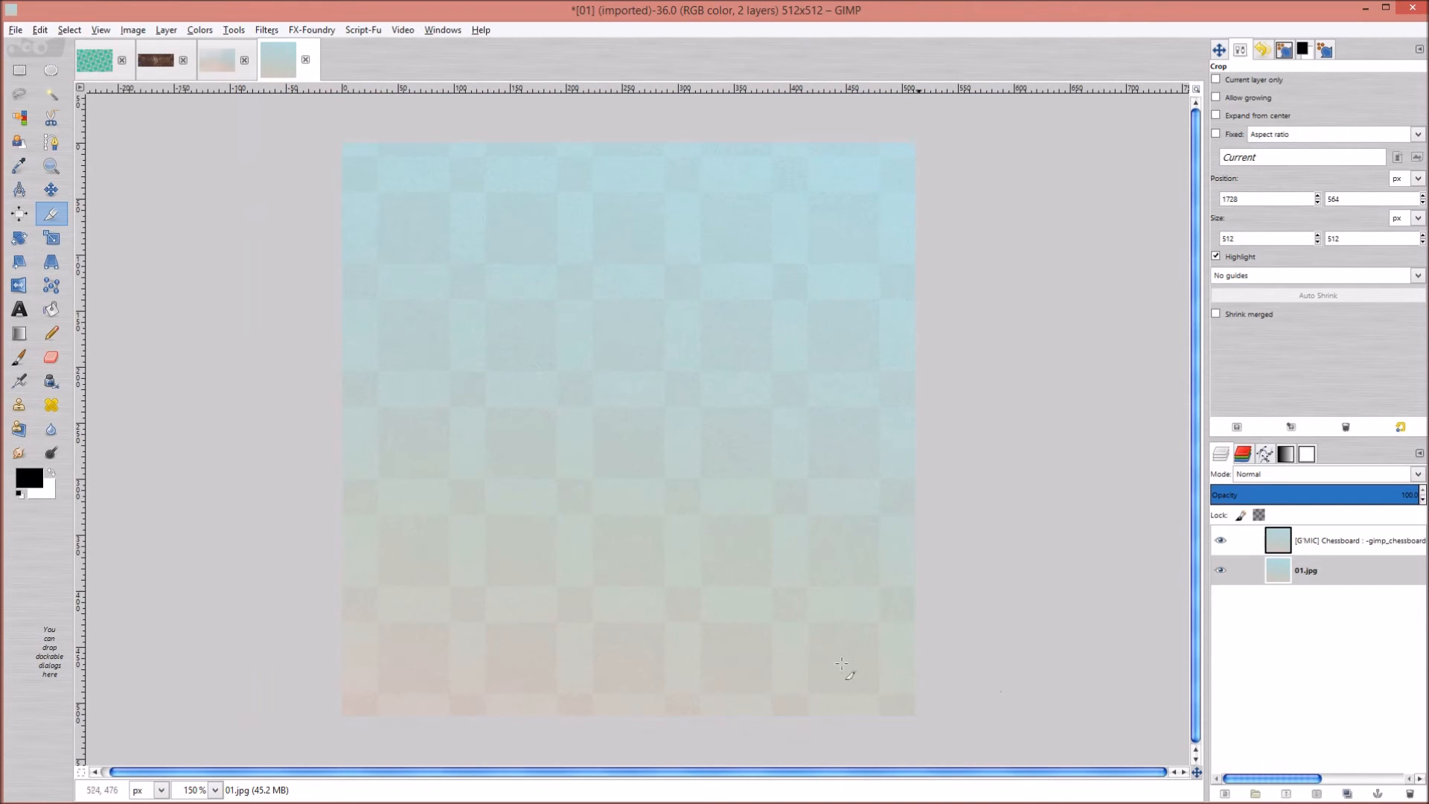
# Apply the Make Seamless filter to the 01.jpg layer
pyautogui.click(257, 30)
pyautogui.moveTo(405, 279)
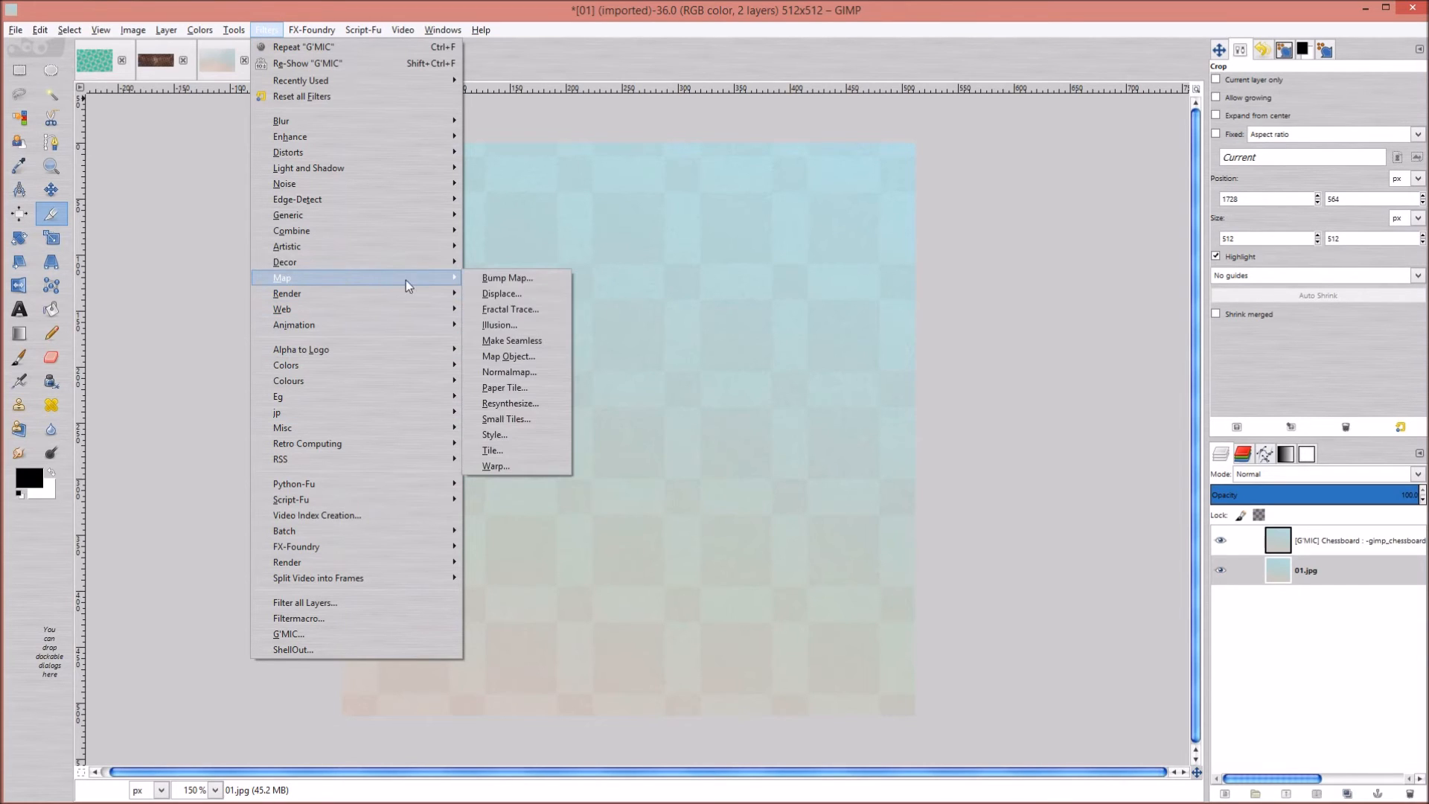
pyautogui.click(530, 343)
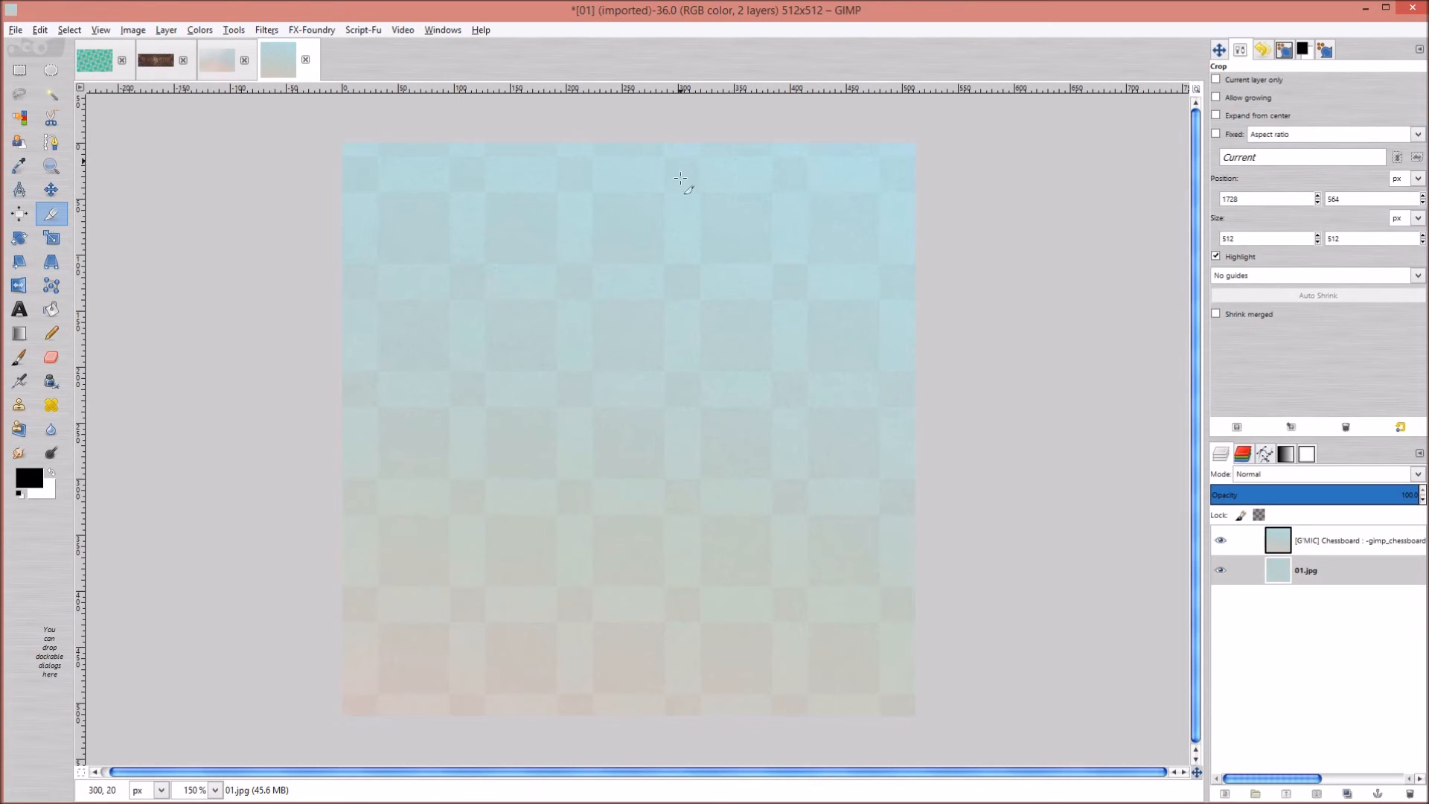
# Apply the Make Seamless filter to the G'MIC Chessboard layer of the 512 by 512 px image
pyautogui.click(1377, 542)
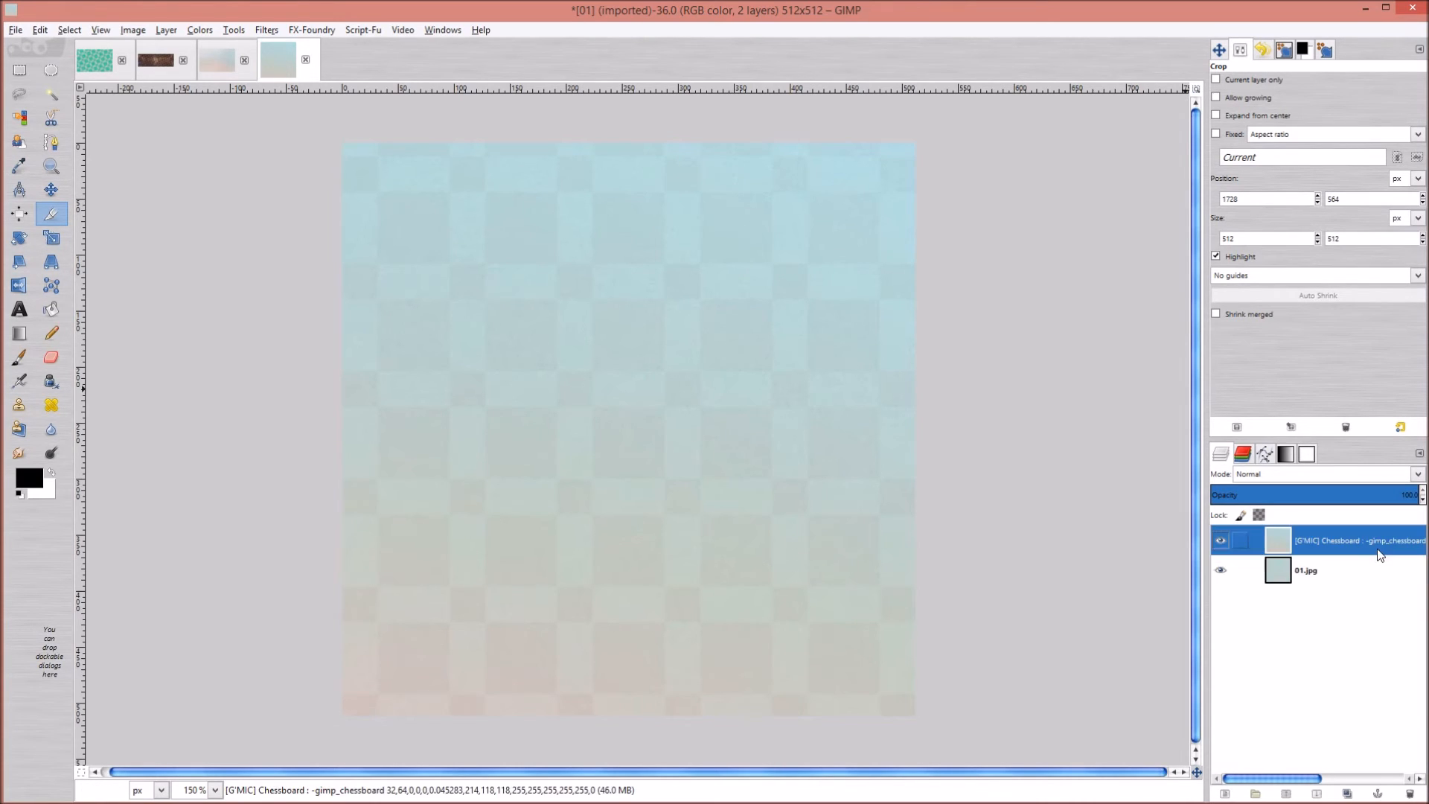
pyautogui.click(1220, 540)
pyautogui.click(1221, 540)
pyautogui.click(1221, 541)
pyautogui.click(1221, 541)
pyautogui.click(268, 33)
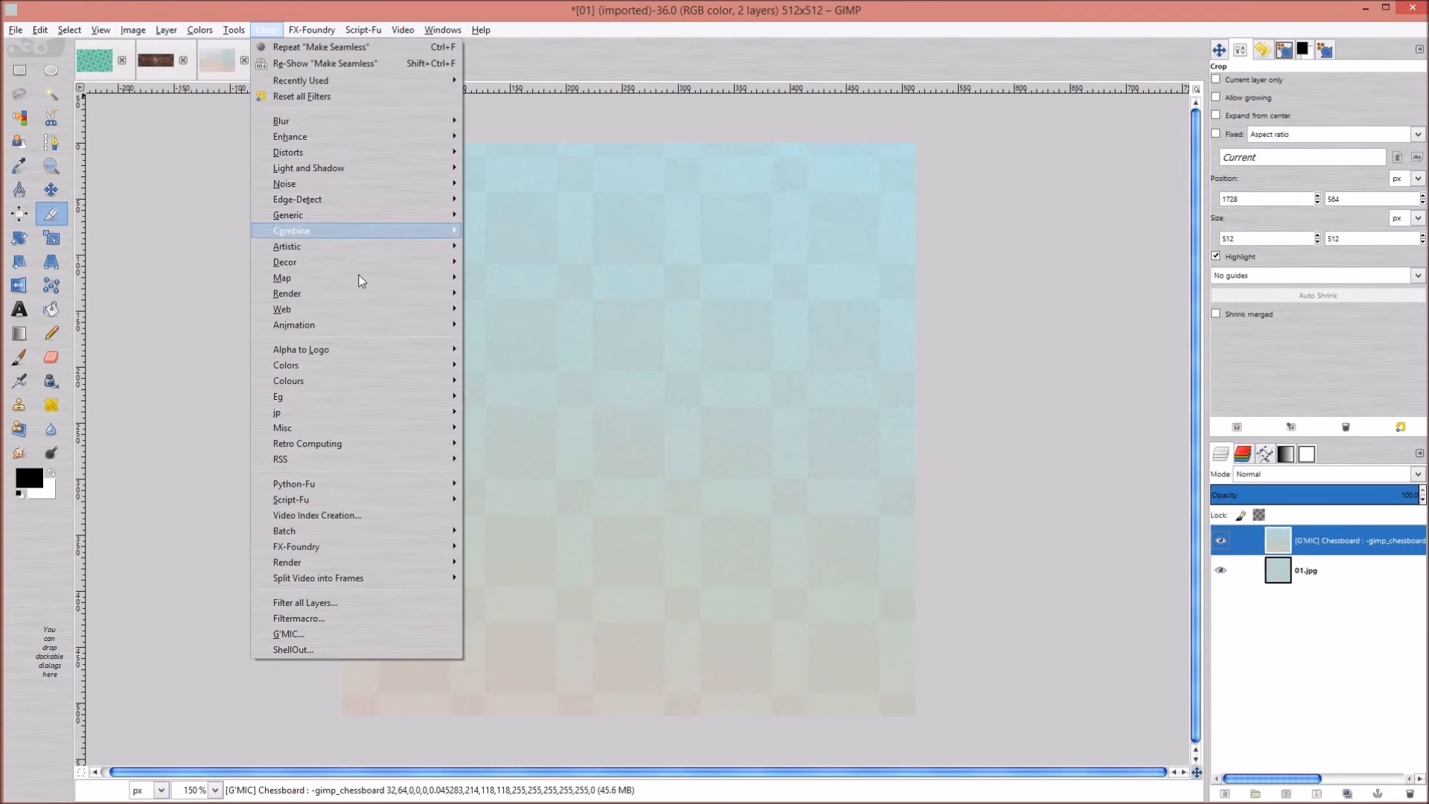
pyautogui.moveTo(387, 280)
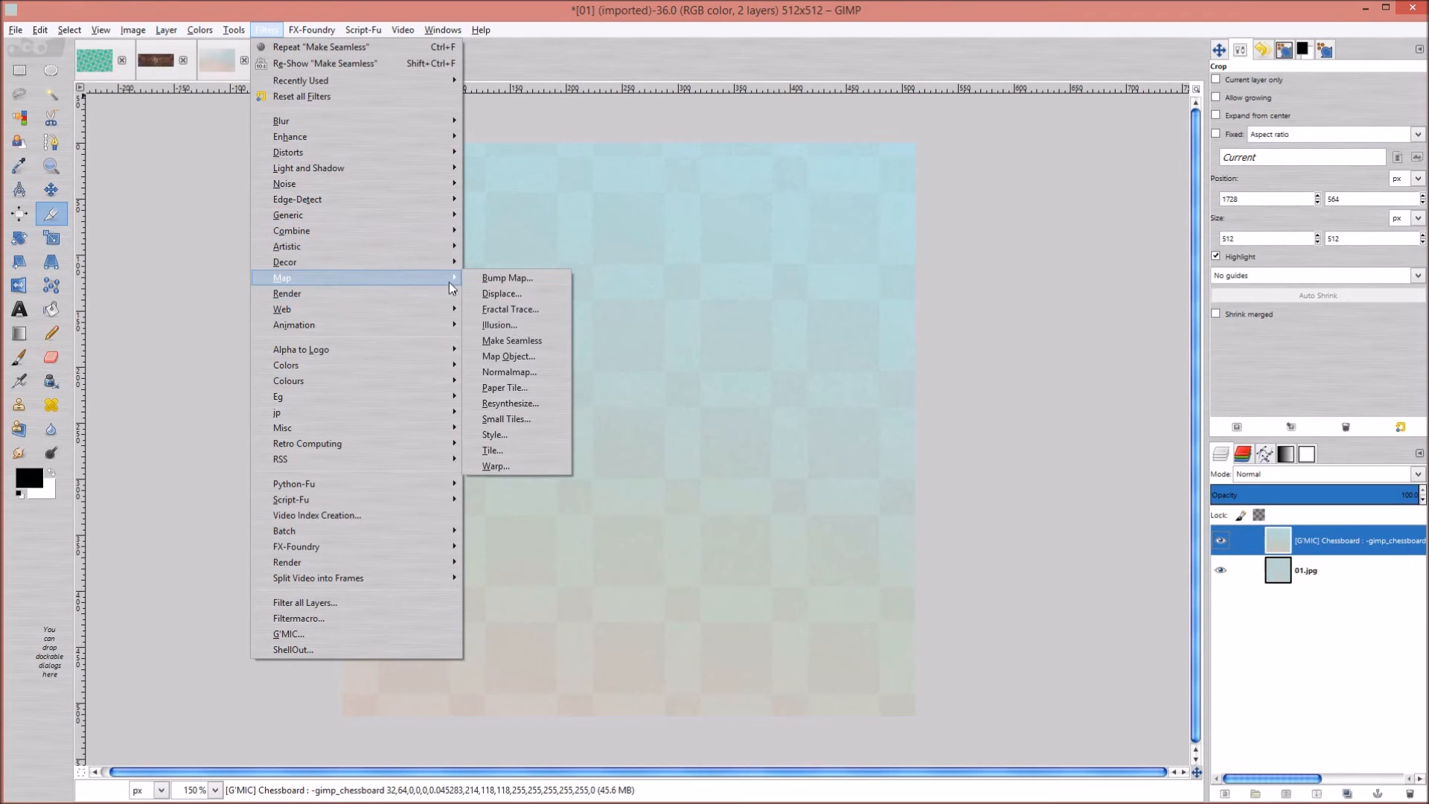
pyautogui.click(529, 344)
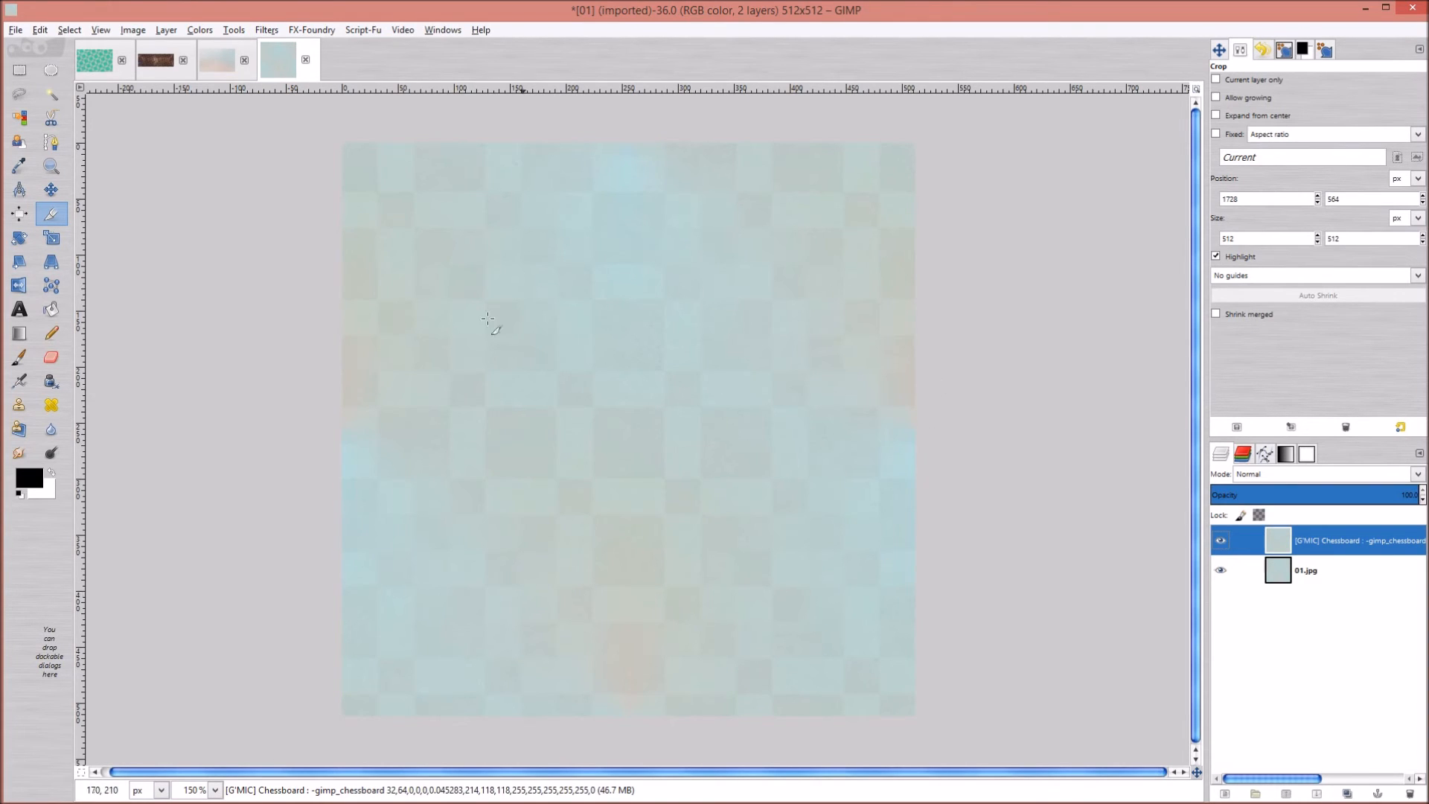
pyautogui.keyDown('ctrl'); pyautogui.scroll(2, 635, 369); pyautogui.keyUp('ctrl')
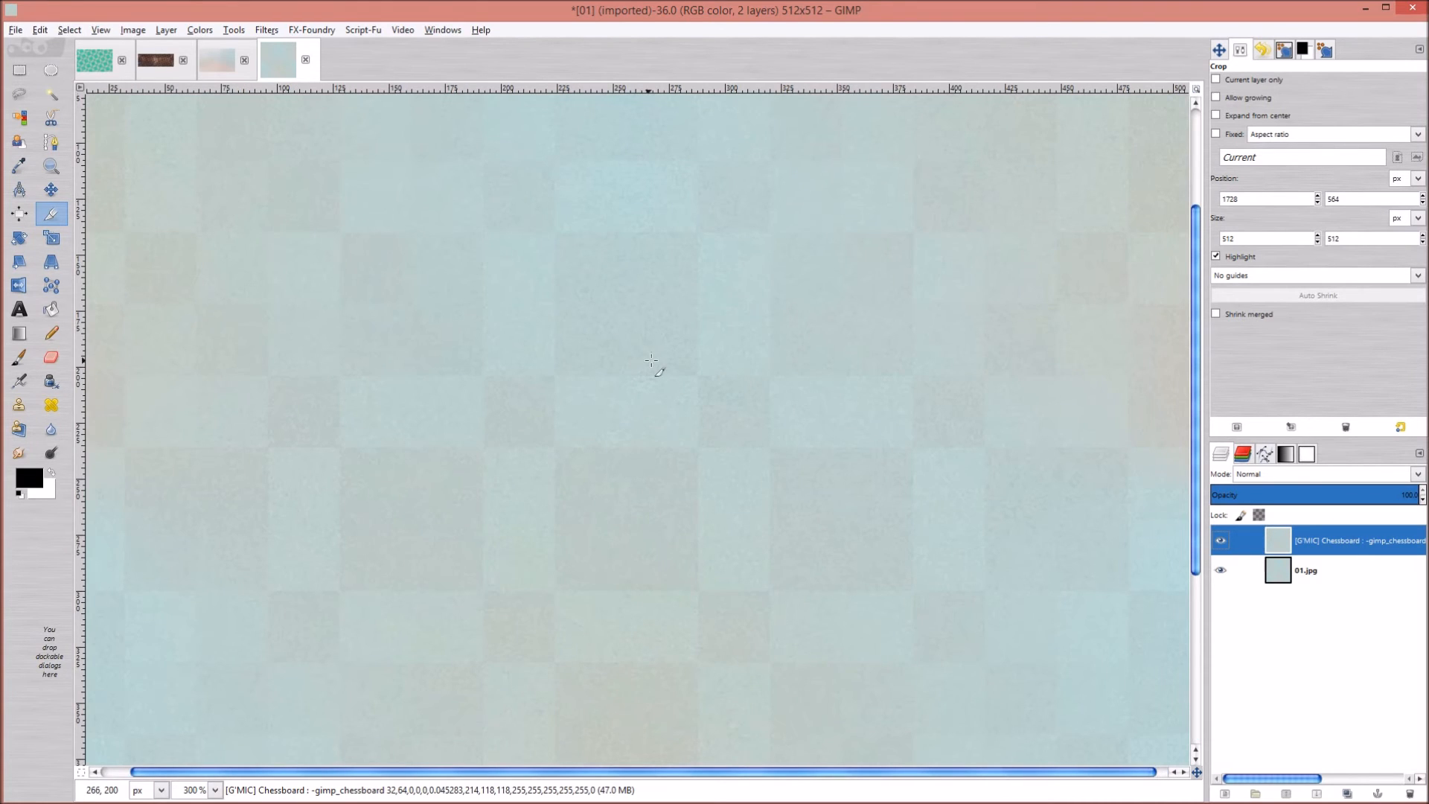
pyautogui.keyDown('ctrl'); pyautogui.scroll(-1, 751, 230); pyautogui.keyUp('ctrl')
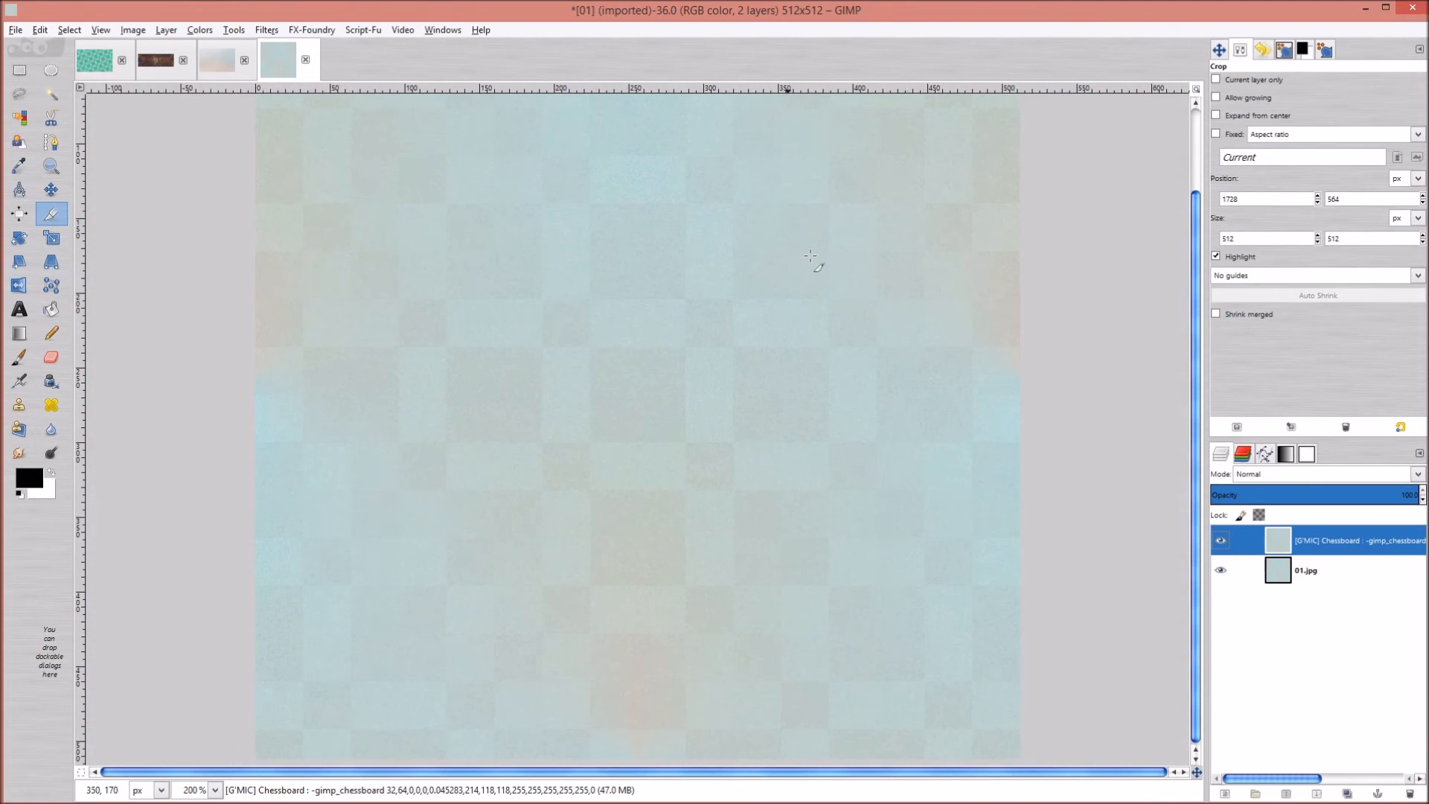
pyautogui.keyDown('ctrl'); pyautogui.scroll(-1, 819, 269); pyautogui.keyUp('ctrl')
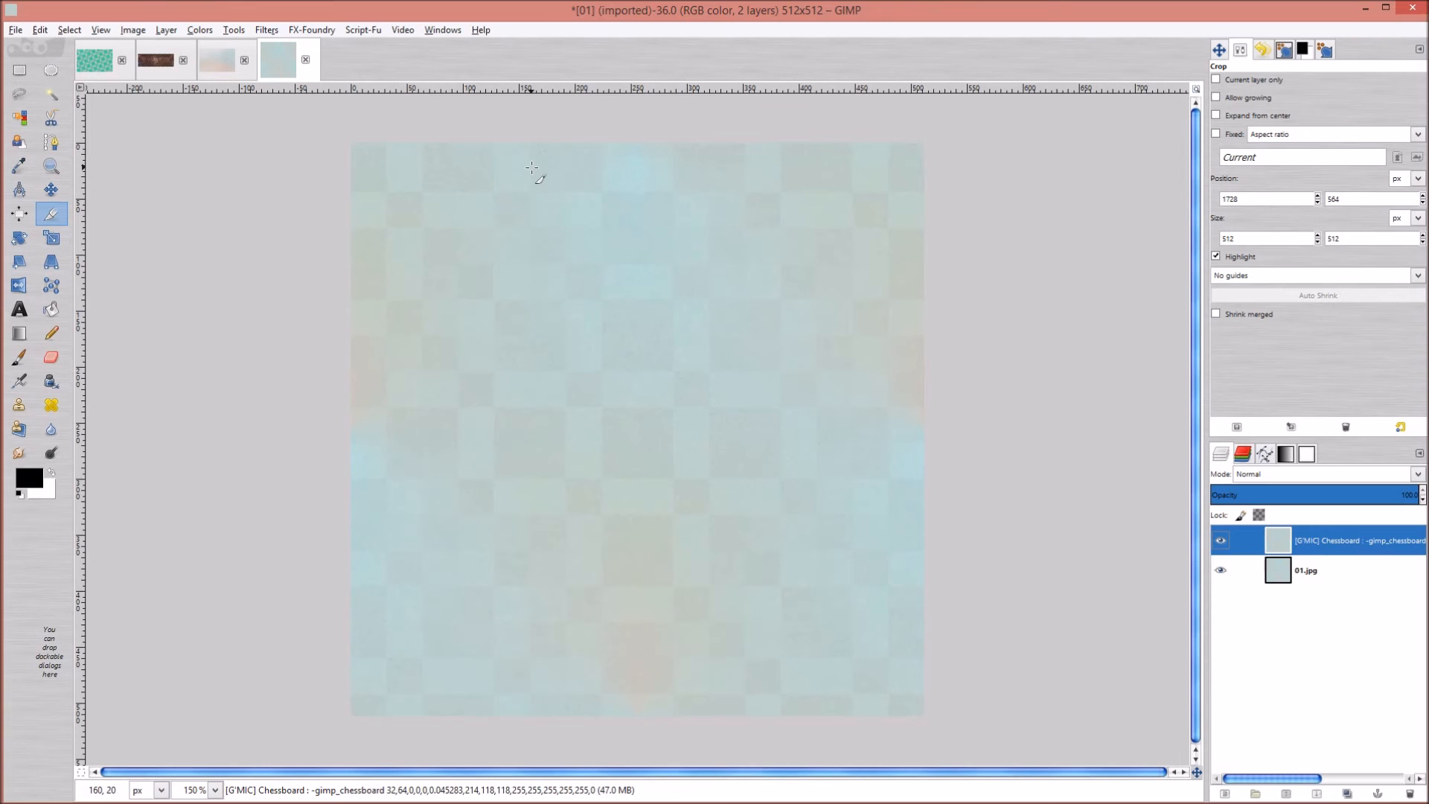
# Open a fresh copy of the banner image 19a940_6767b67ec66749a5b56c4d4efe837d5c.png from the recent files
pyautogui.click(153, 63)
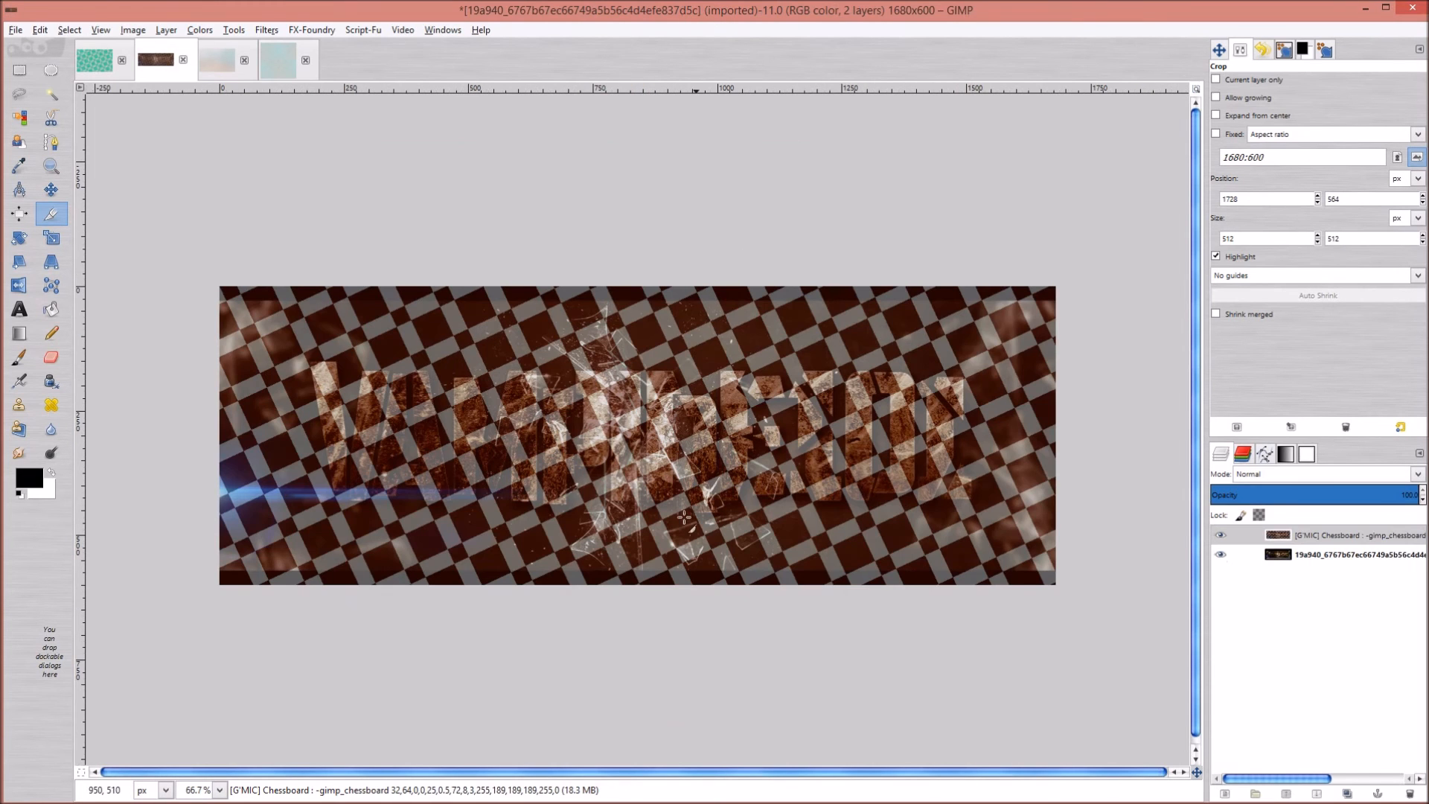
pyautogui.scroll(2, 605, 454)
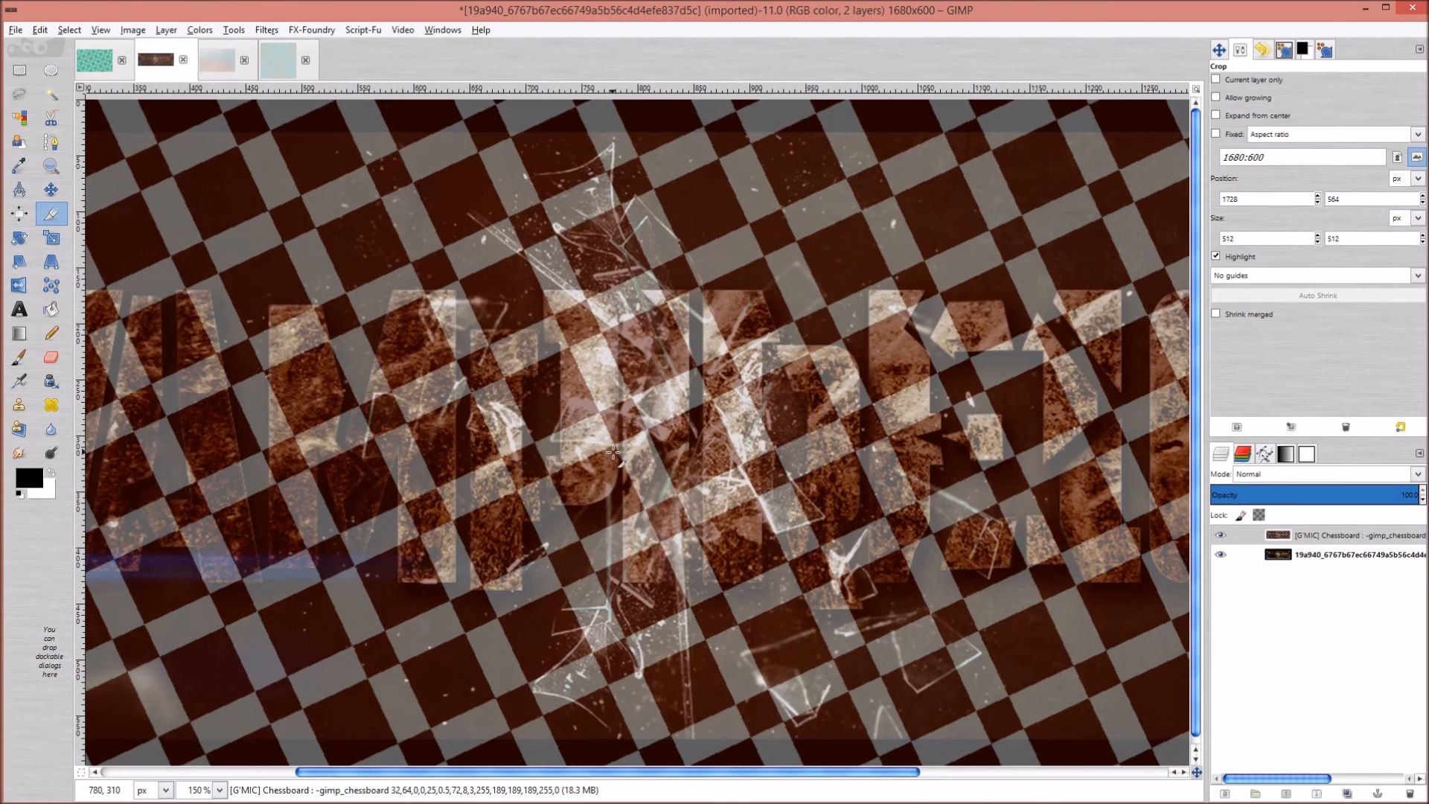
pyautogui.scroll(-2, 613, 452)
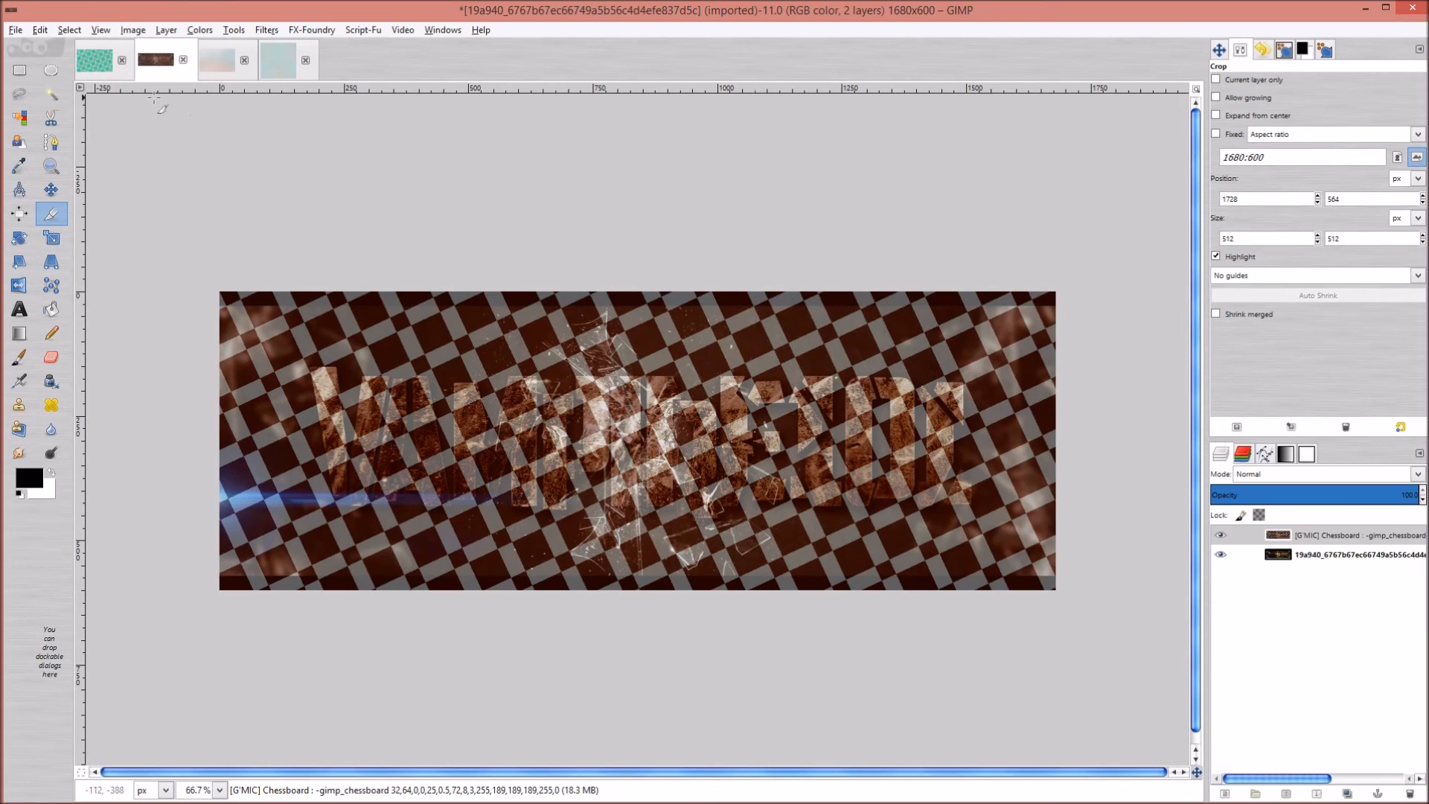
pyautogui.click(16, 30)
pyautogui.click(16, 30)
pyautogui.click(16, 30)
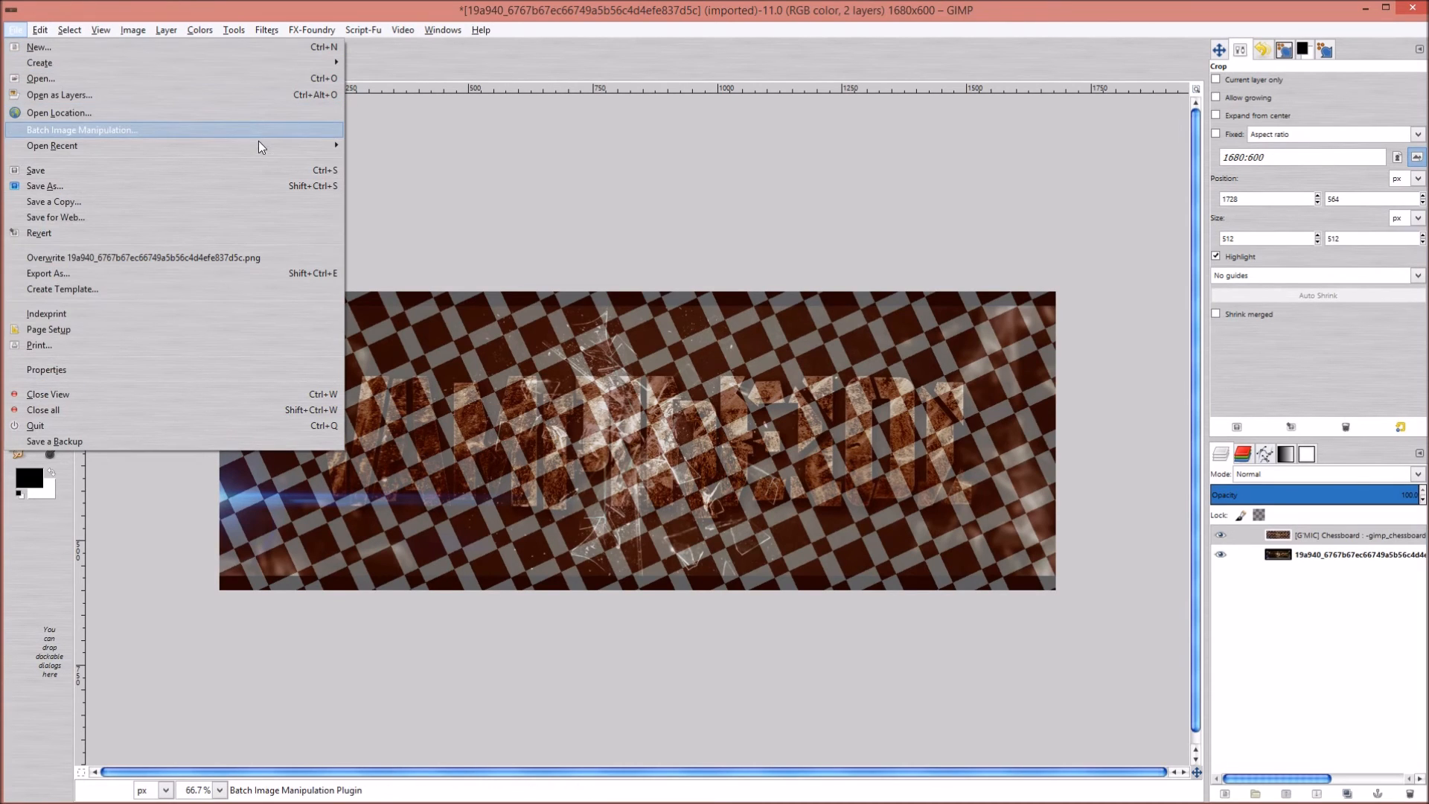
pyautogui.moveTo(290, 145)
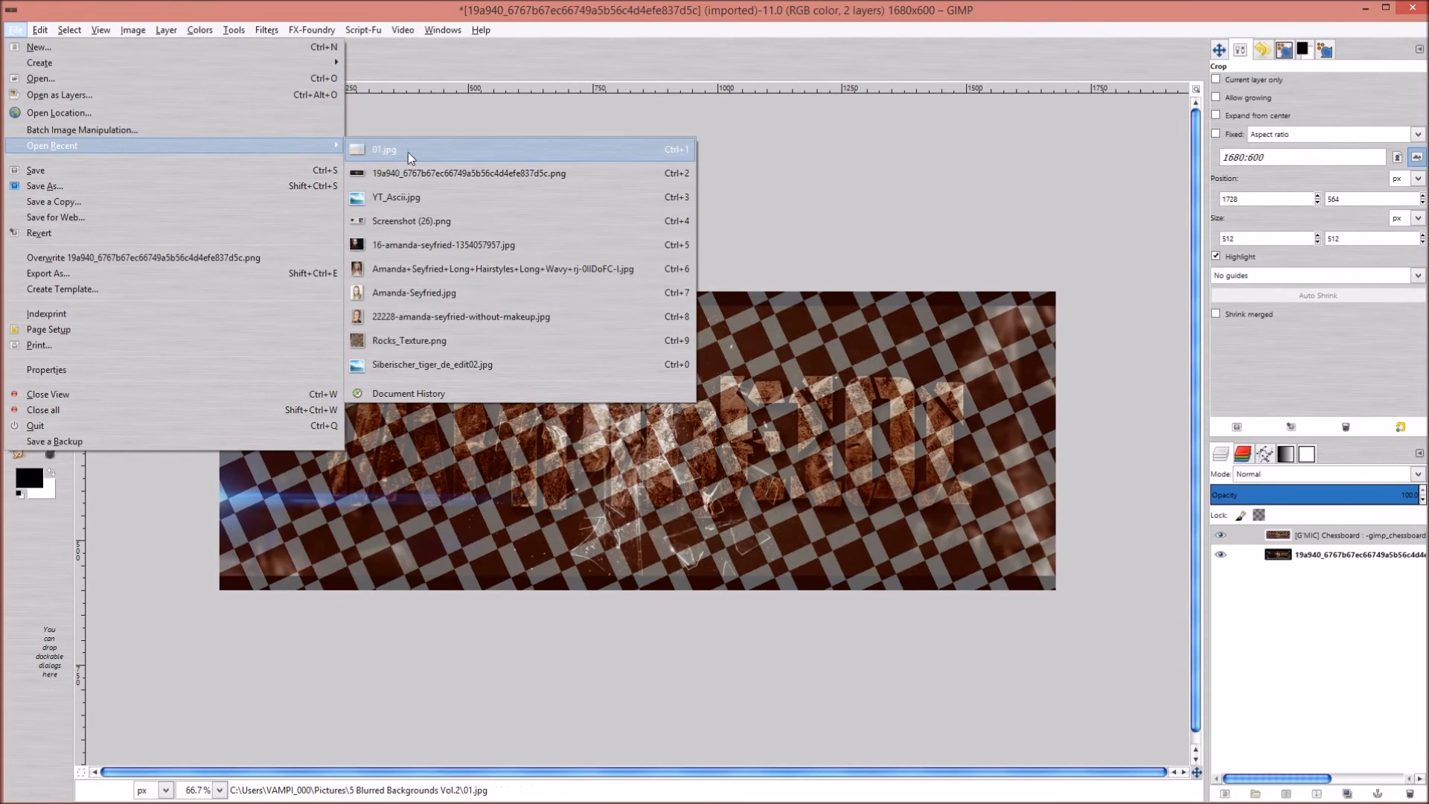
pyautogui.click(481, 172)
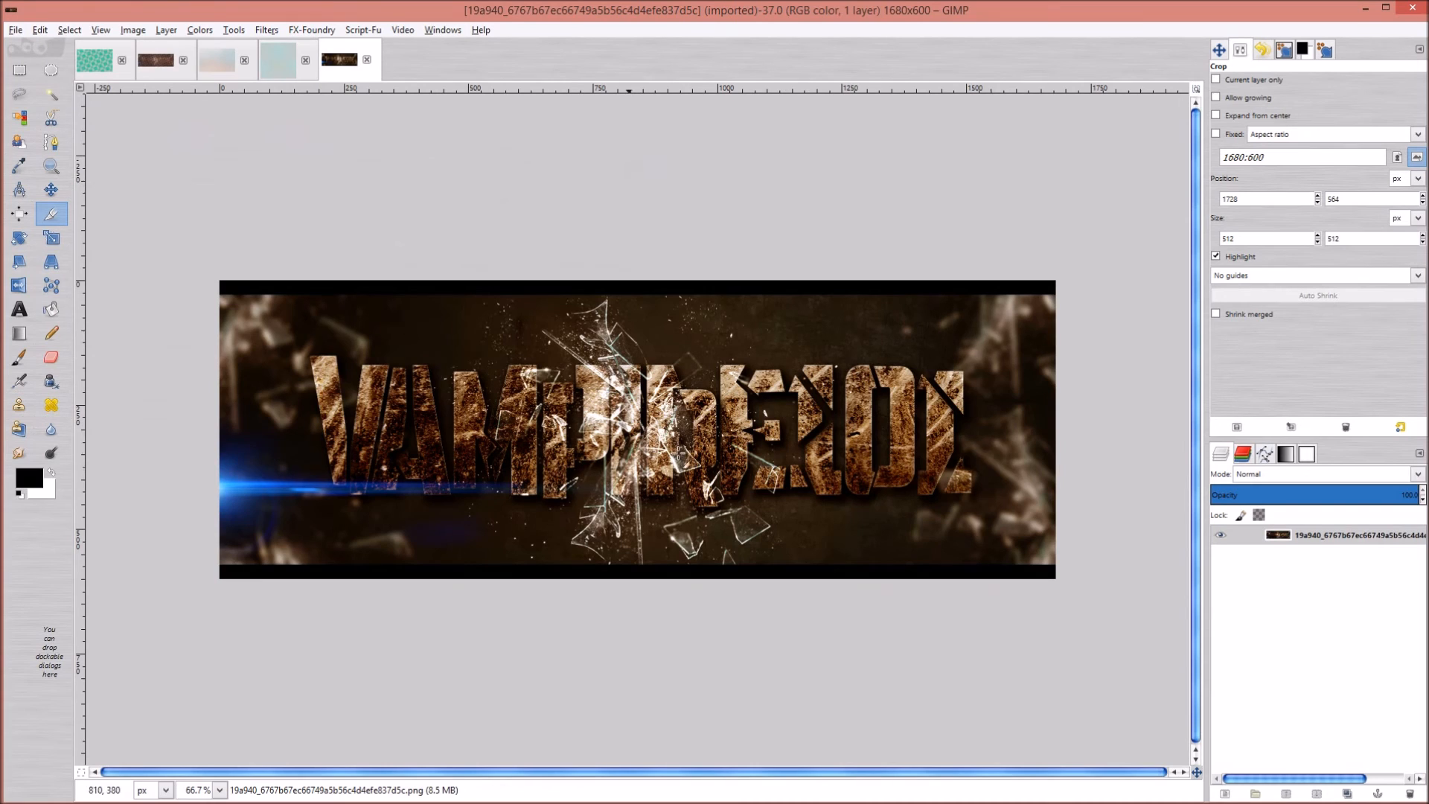
pyautogui.press('1')
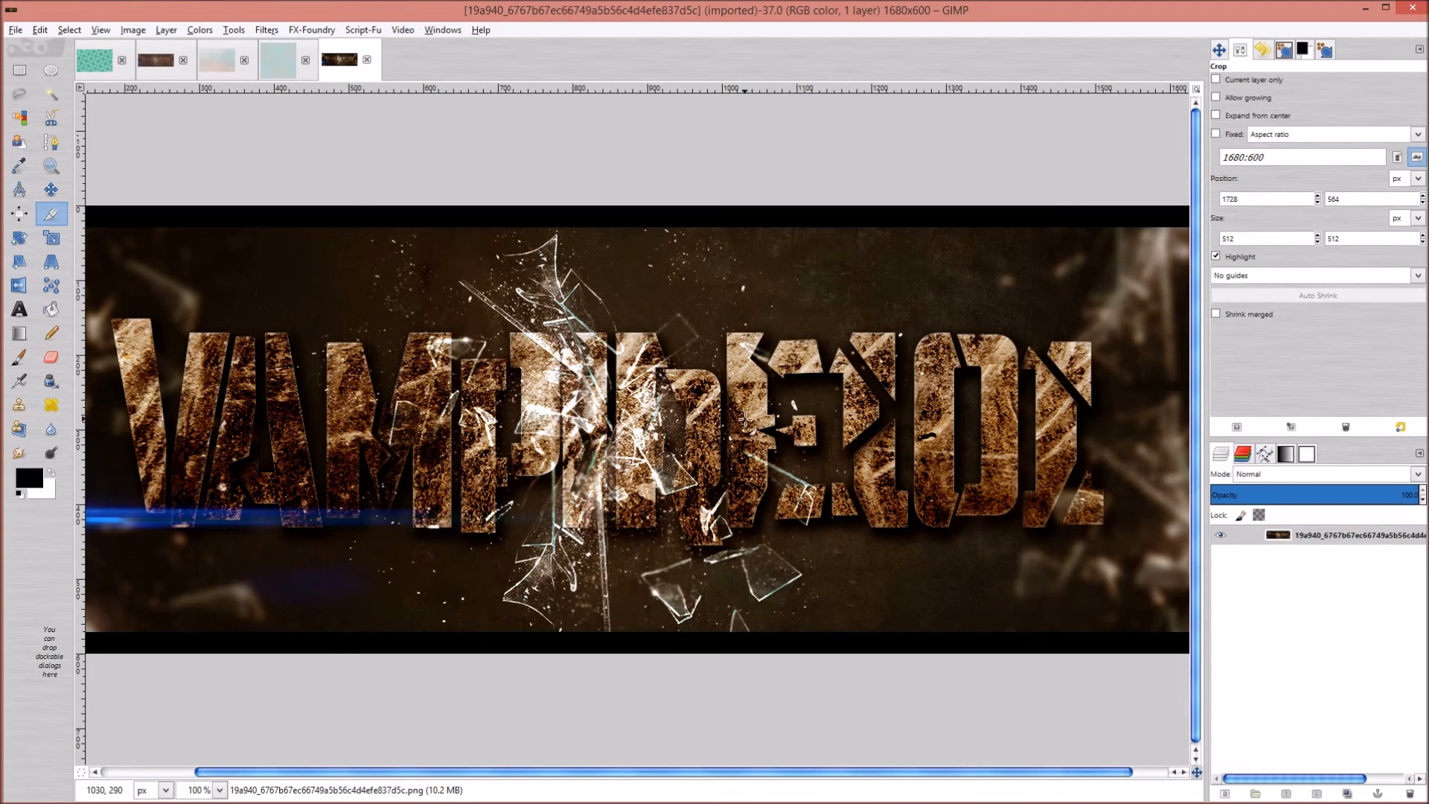
pyautogui.press('-')
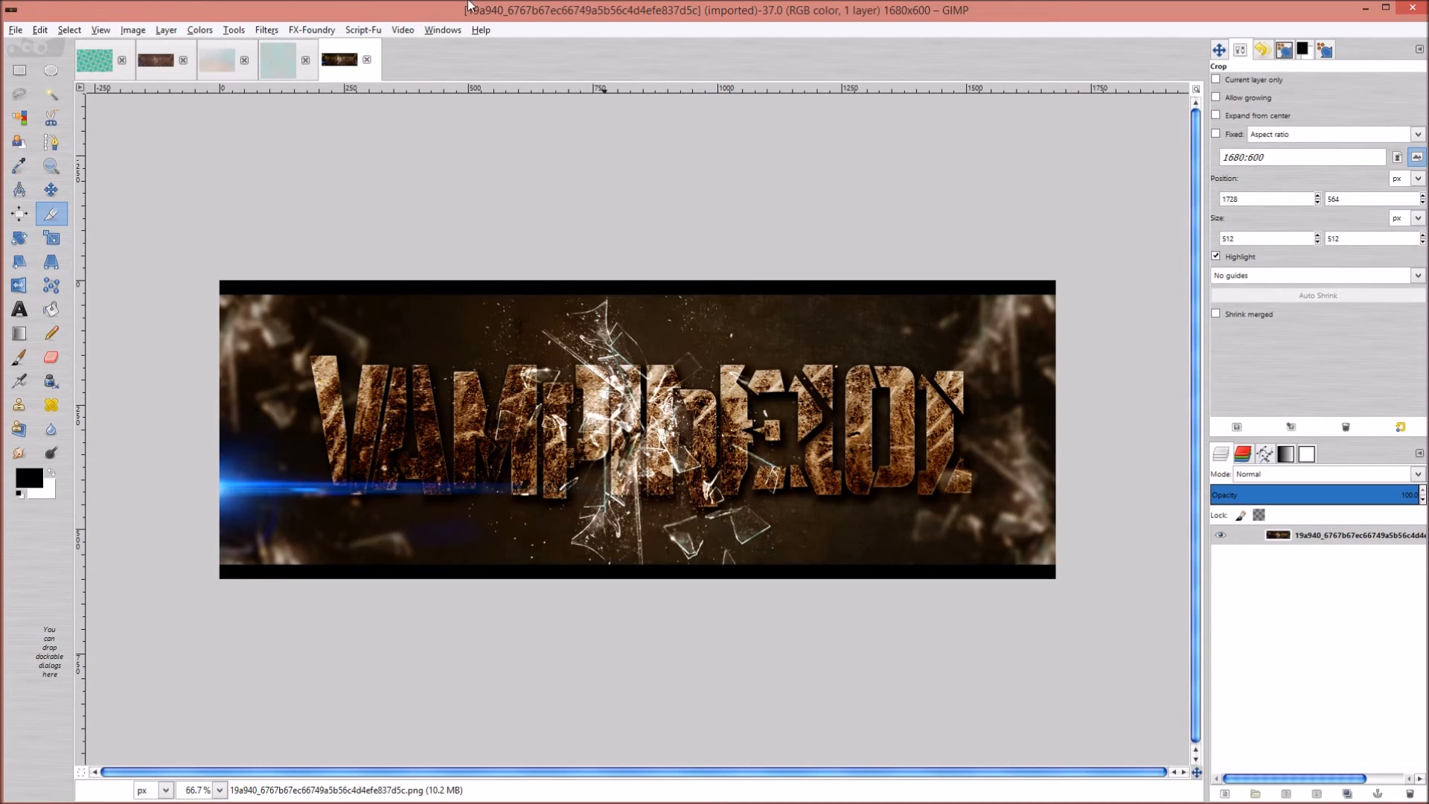
# Open G'MIC's Chessboard filter on the banner, reset its parameters and set the first size to 32
pyautogui.moveTo(384, 16)
pyautogui.click(271, 30)
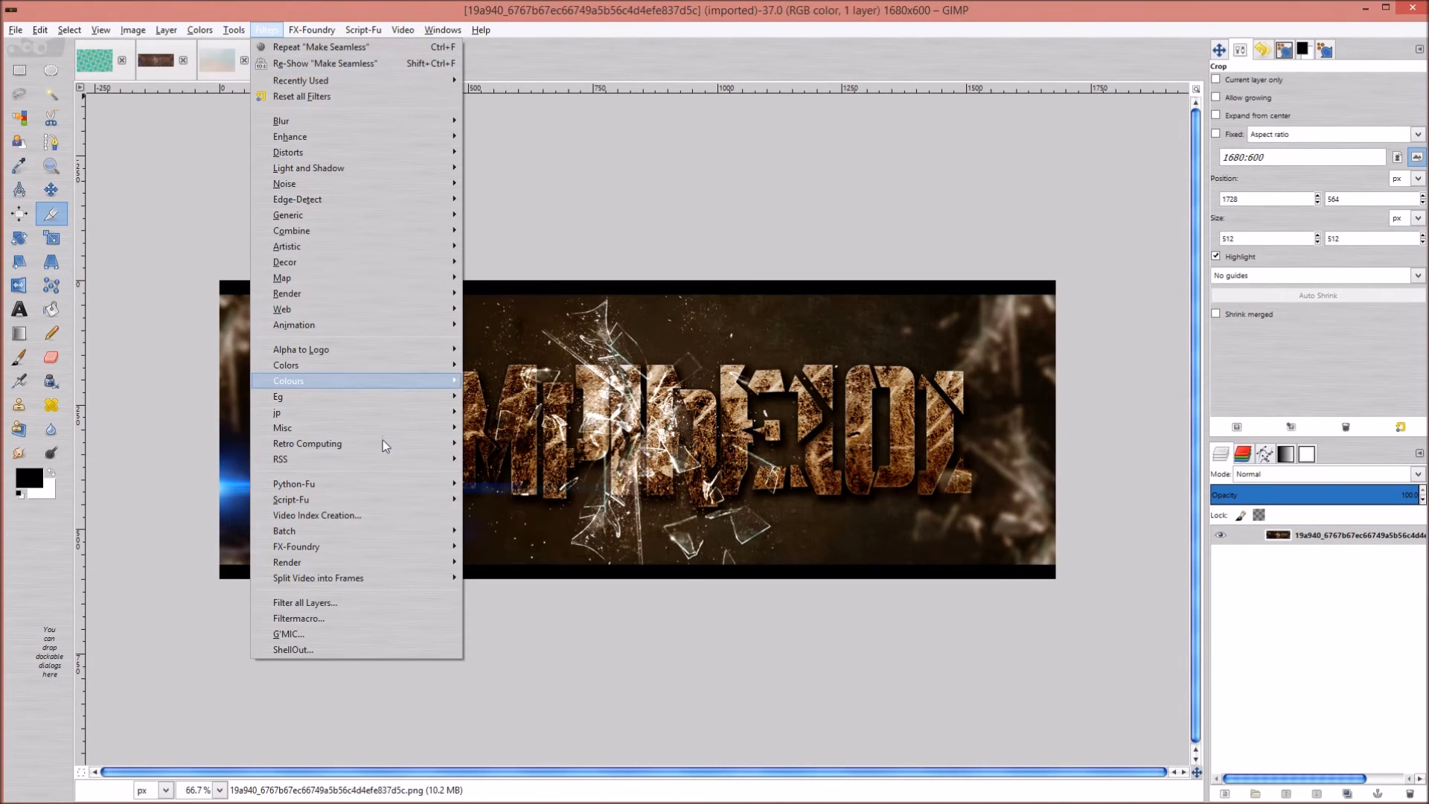
pyautogui.click(348, 633)
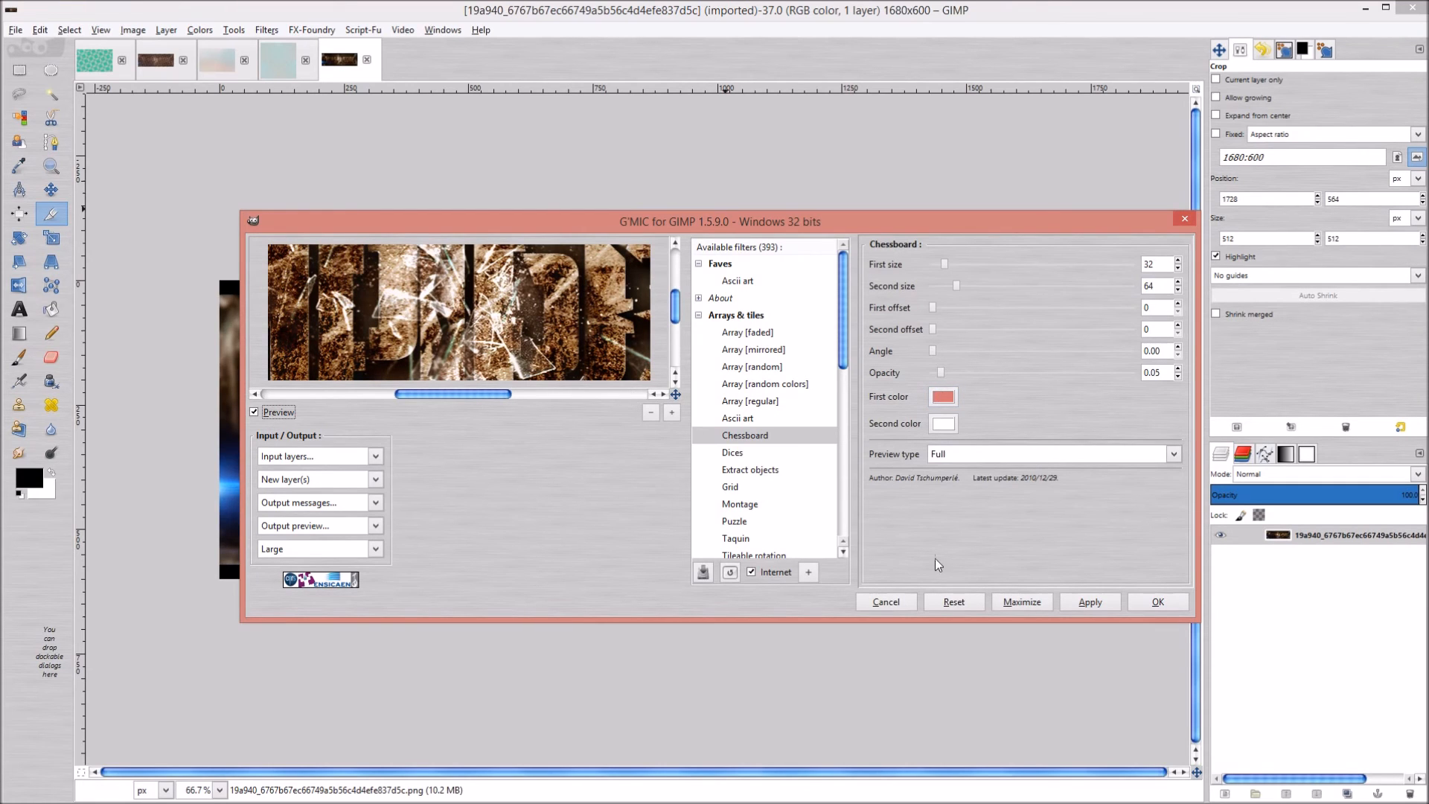
pyautogui.click(944, 603)
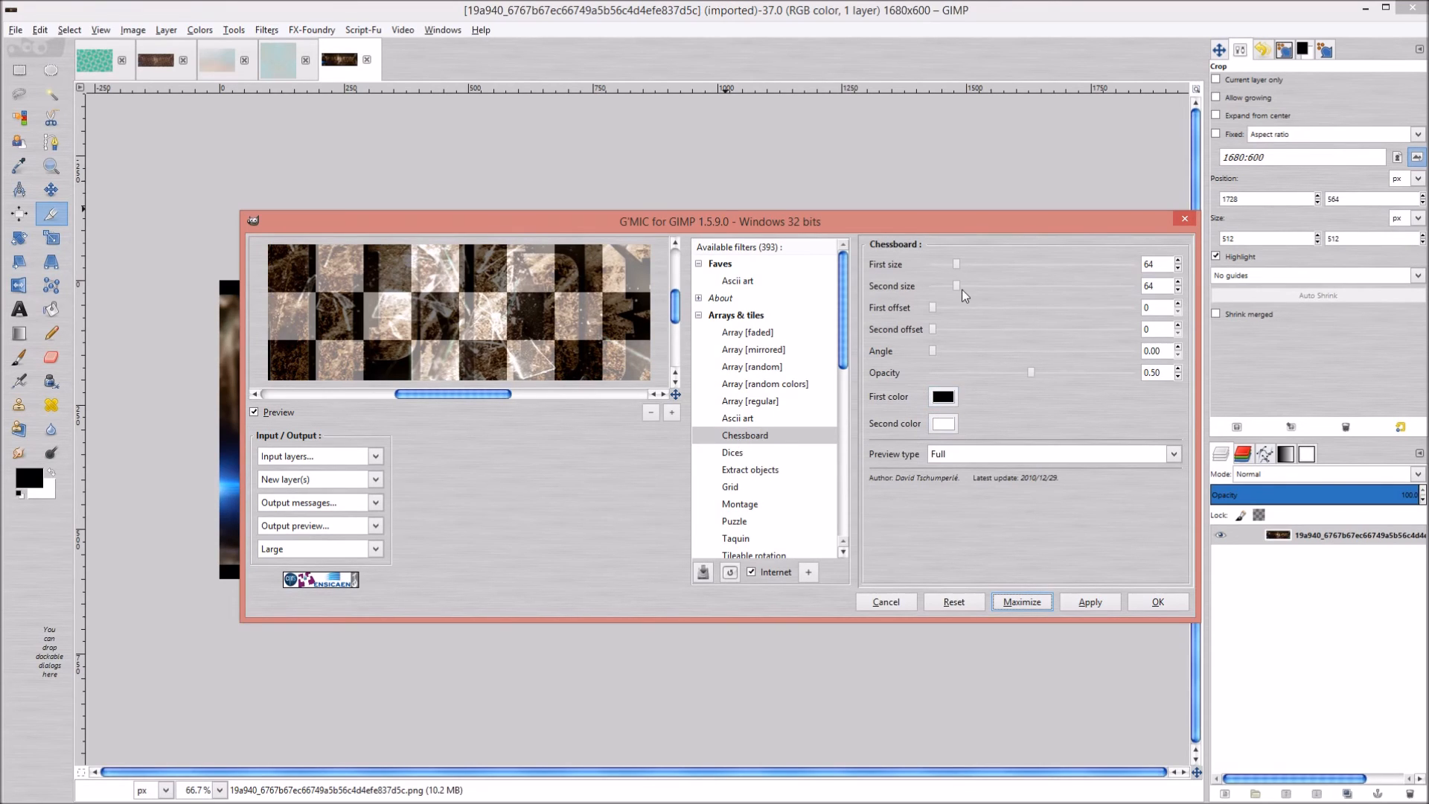
pyautogui.moveTo(1170, 264); pyautogui.dragTo(1063, 271)
pyautogui.write('32')
pyautogui.press('Tab')
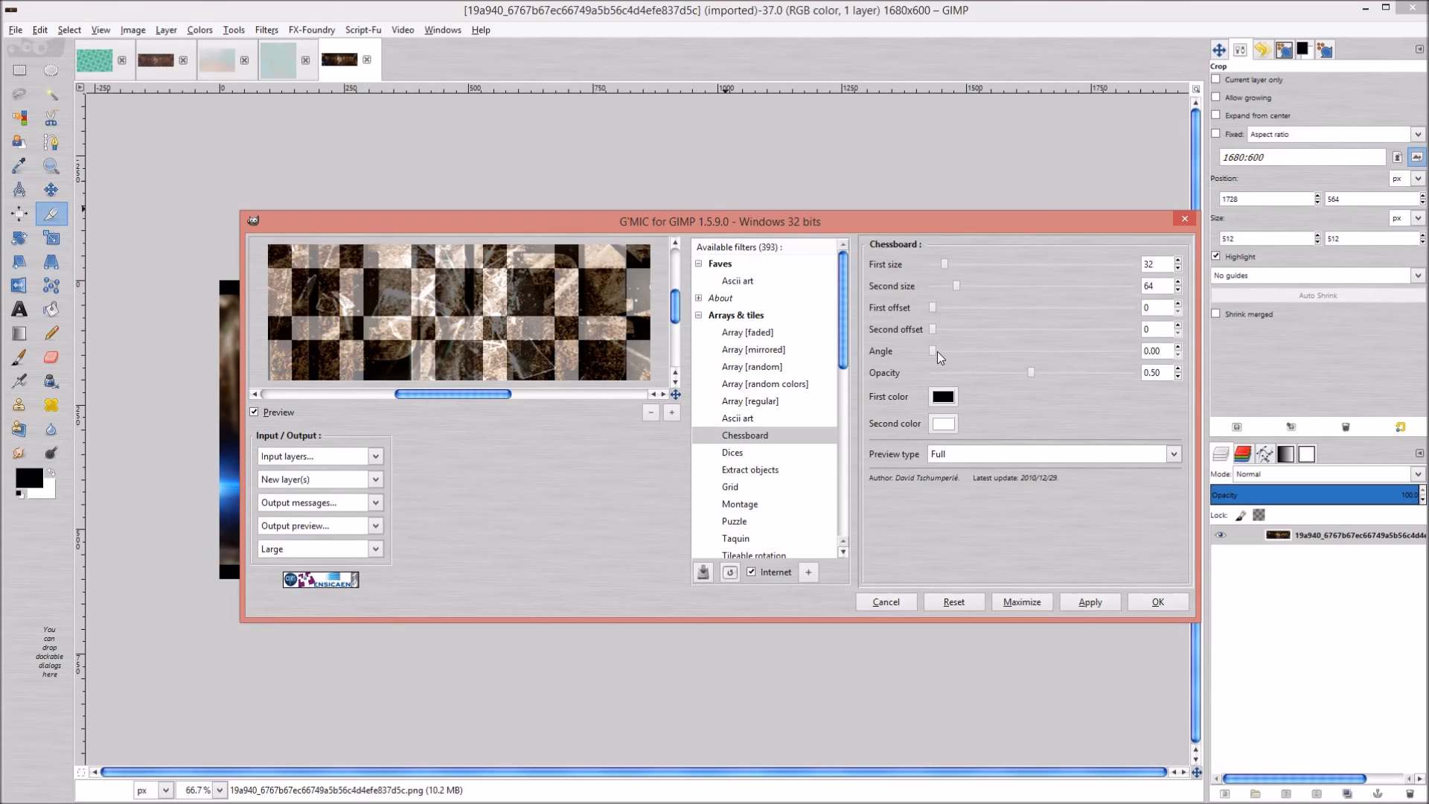
# Set the chessboard's angle to 25 and its first color to dark red (#4C0202)
pyautogui.moveTo(932, 350); pyautogui.dragTo(957, 356)
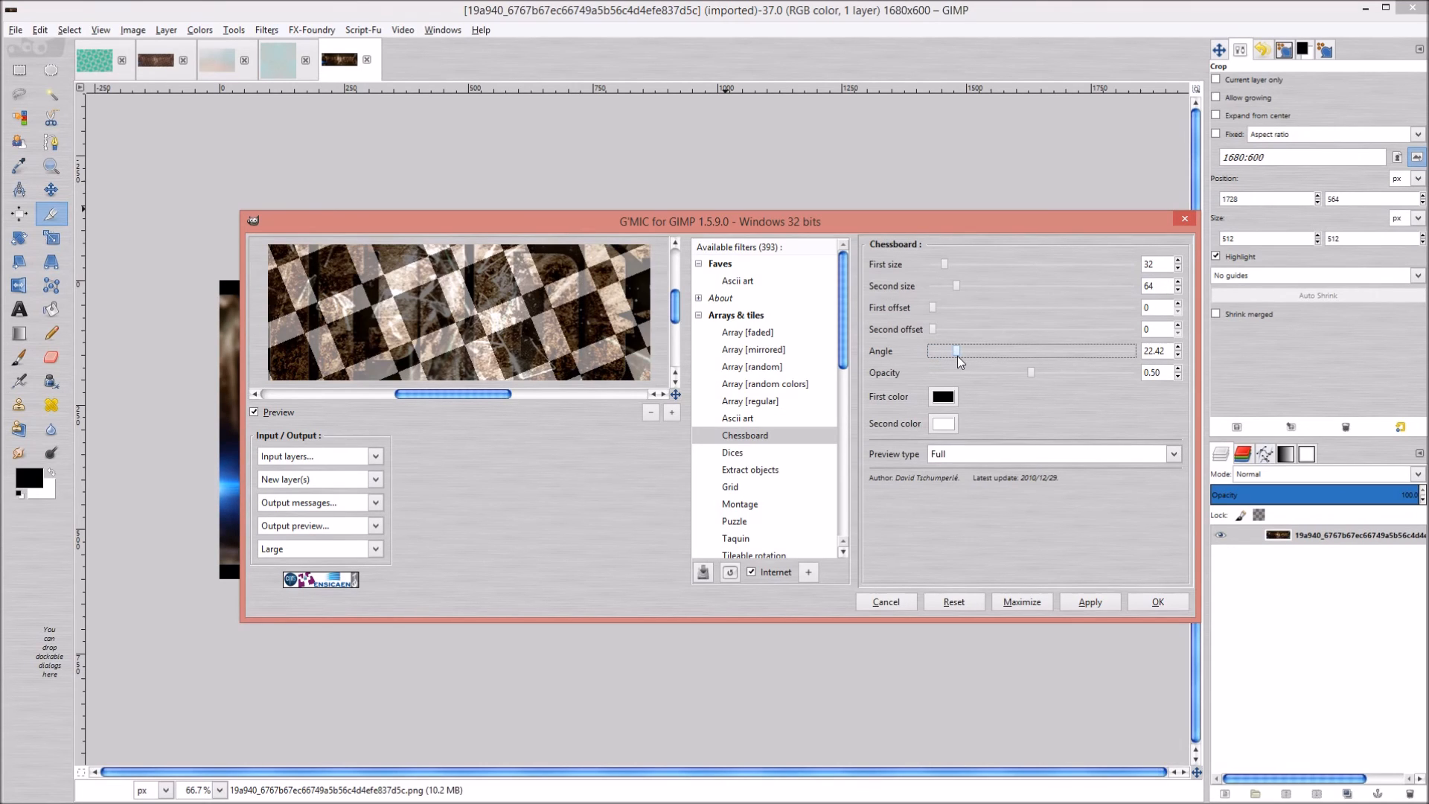
pyautogui.doubleClick(1169, 354)
pyautogui.write('256')
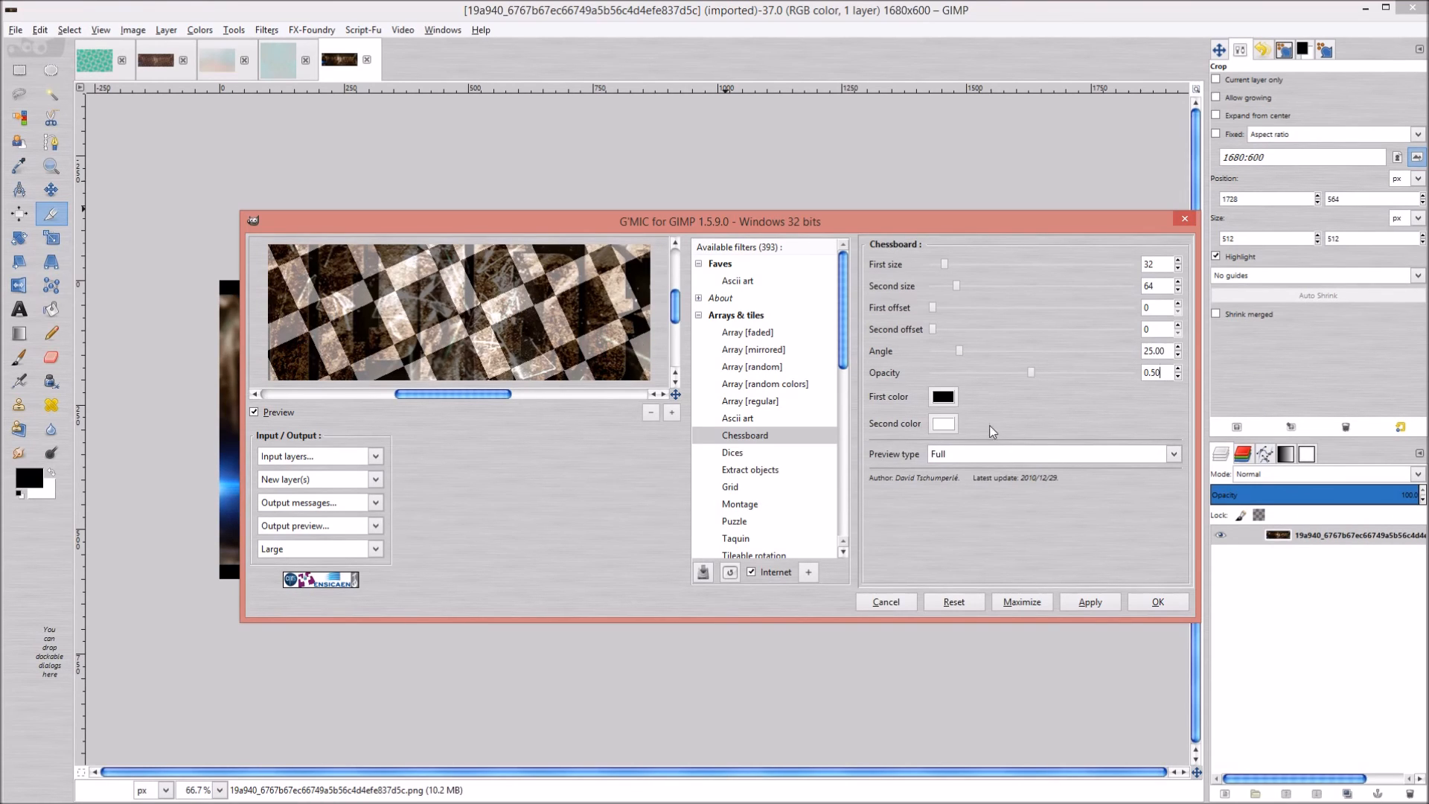
pyautogui.click(941, 402)
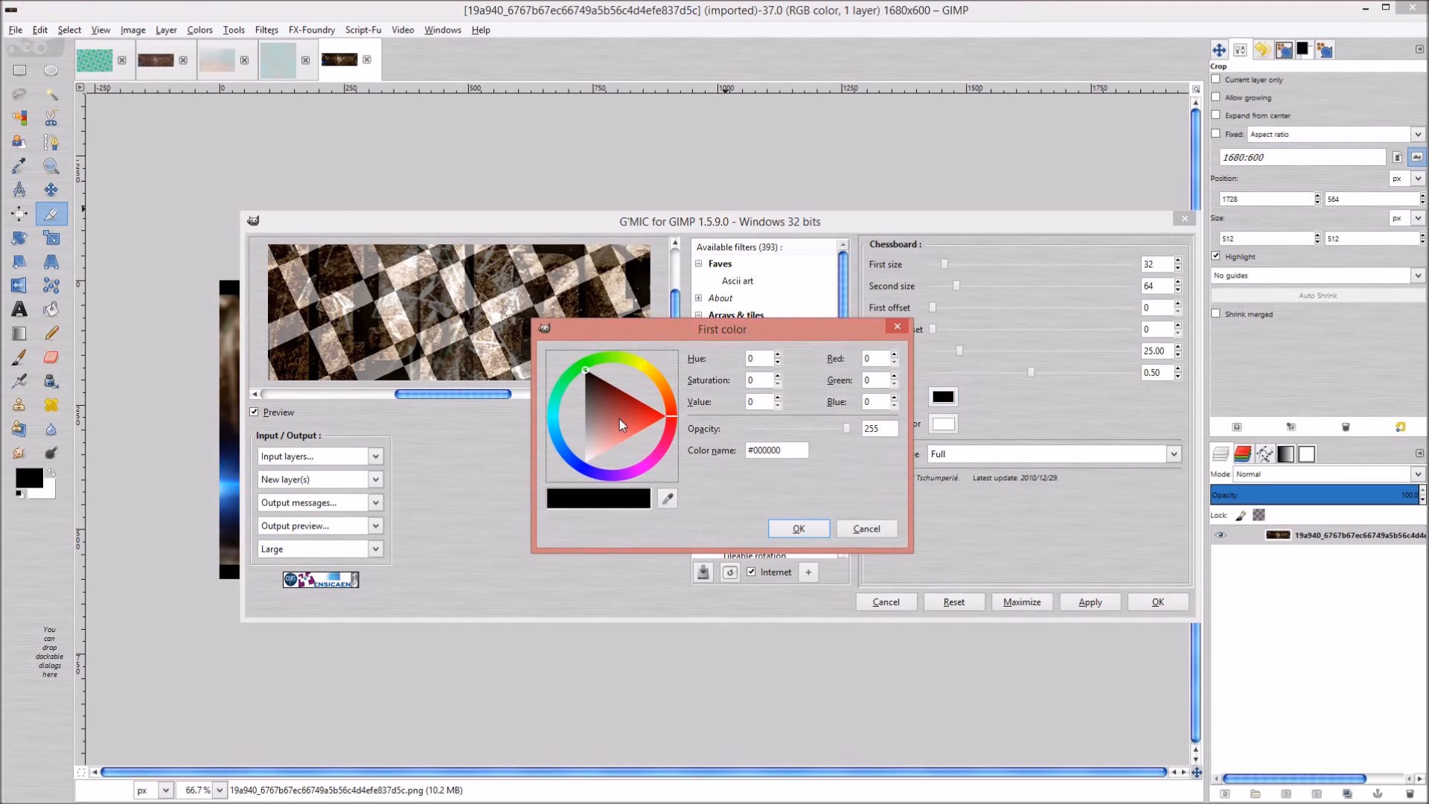
pyautogui.moveTo(603, 389)
pyautogui.mouseDown()
pyautogui.moveTo(618, 398)
pyautogui.moveTo(608, 384)
pyautogui.mouseUp()
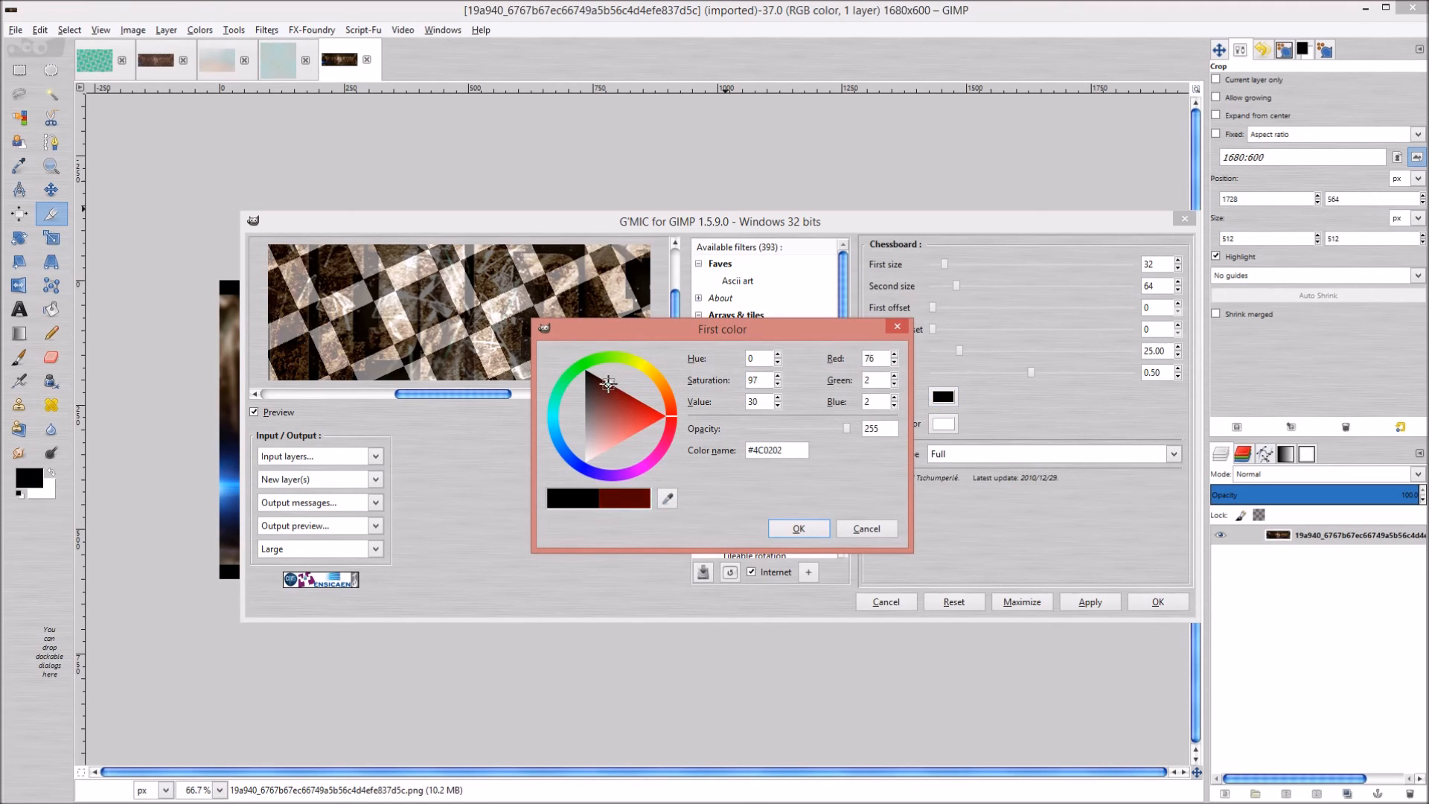
pyautogui.click(798, 529)
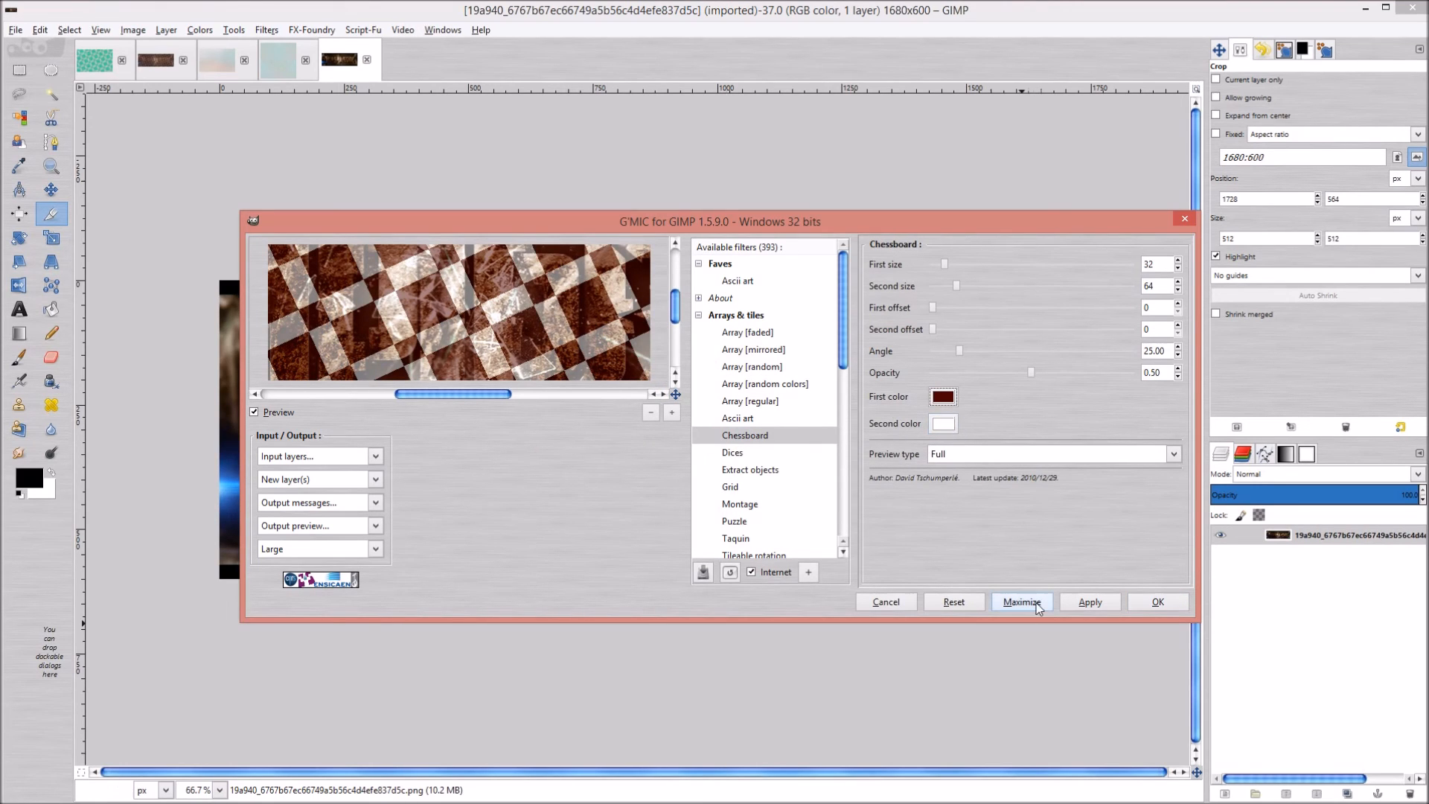
# Apply the Chessboard filter to the banner as a new layer and close the G'MIC dialog
pyautogui.click(1107, 606)
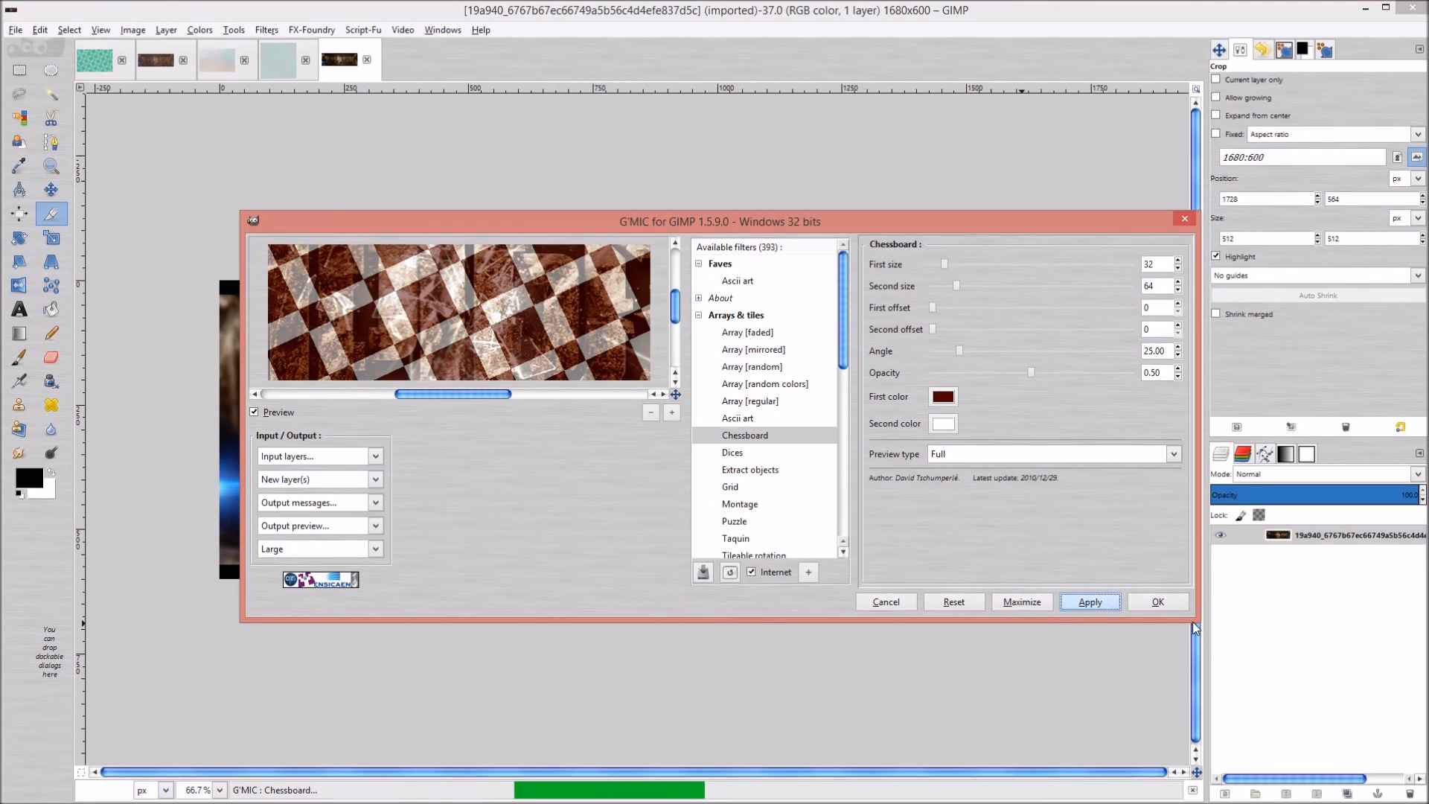
pyautogui.click(884, 604)
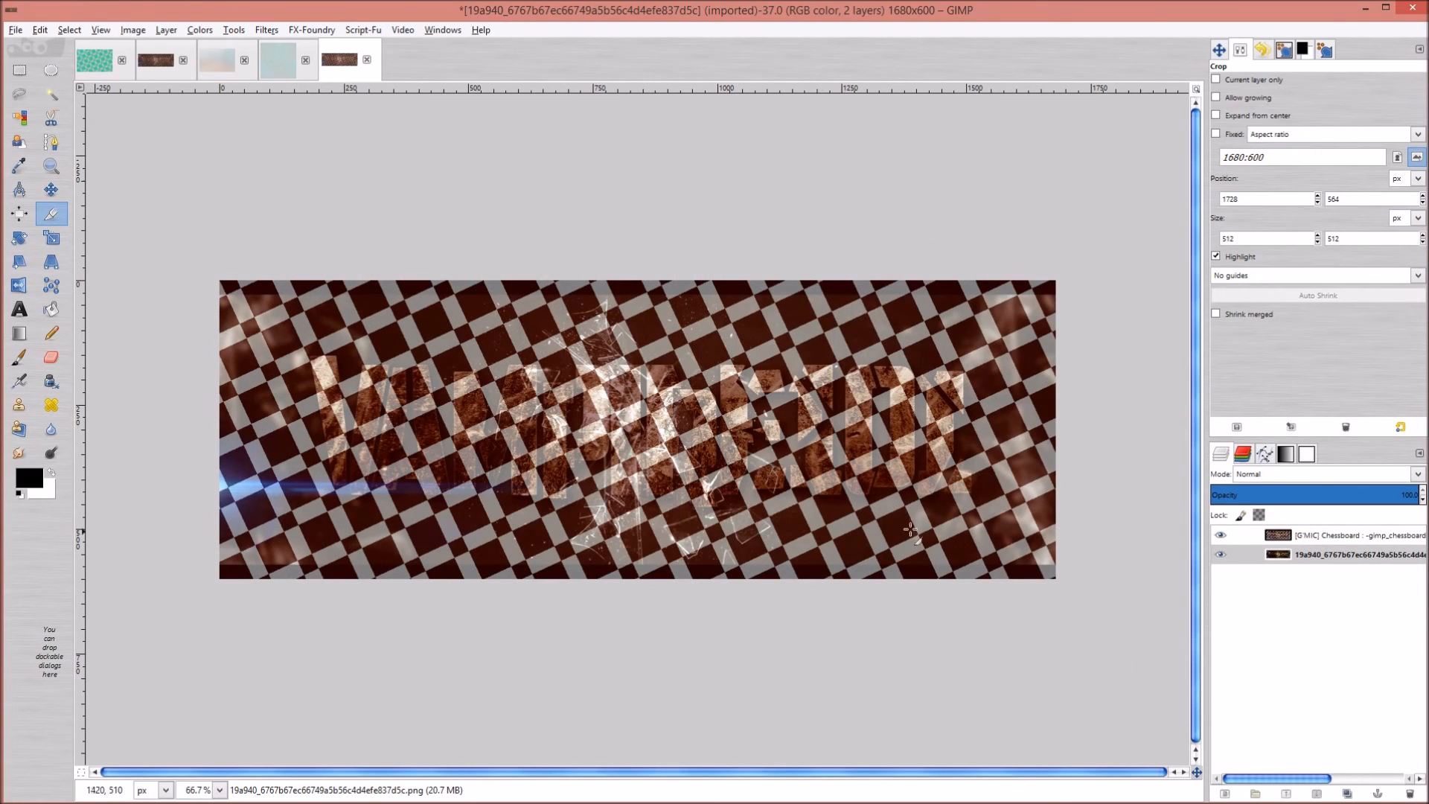
pyautogui.scroll(1, 891, 525)
pyautogui.scroll(-2, 891, 524)
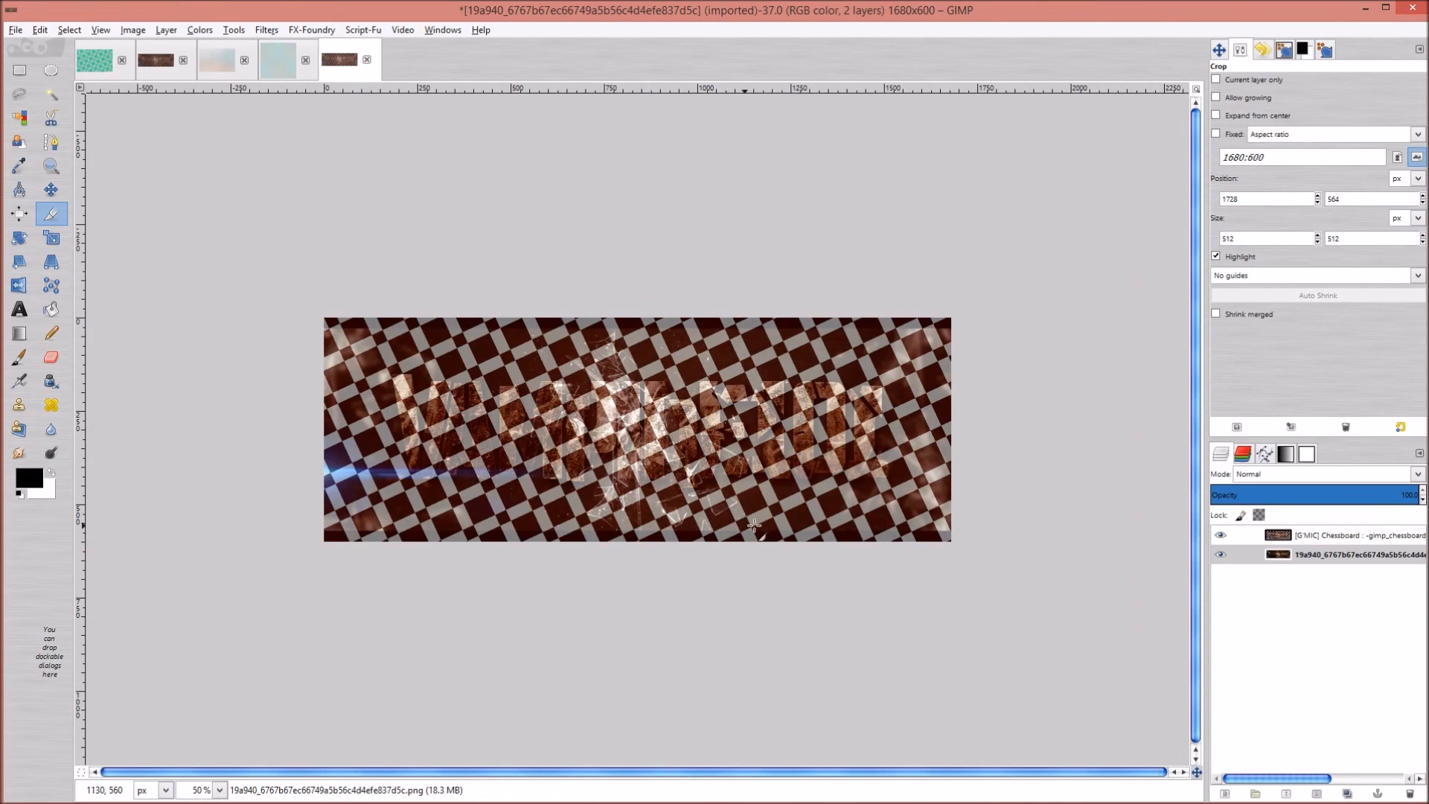
pyautogui.scroll(2, 764, 526)
pyautogui.scroll(-1, 821, 547)
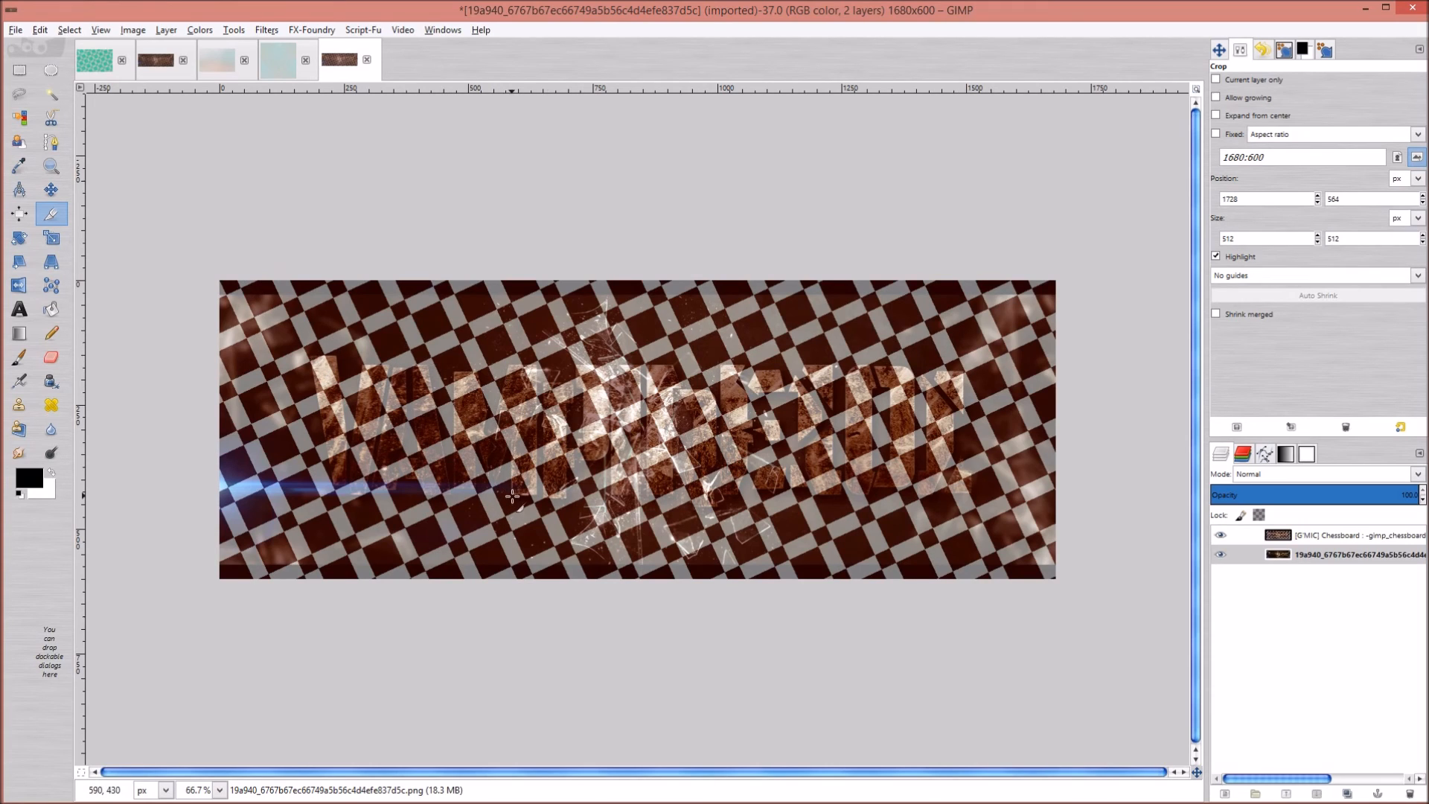
# Compare the chessboard patterns in the pastel image, the green patterned image and the new banner copy
pyautogui.click(224, 62)
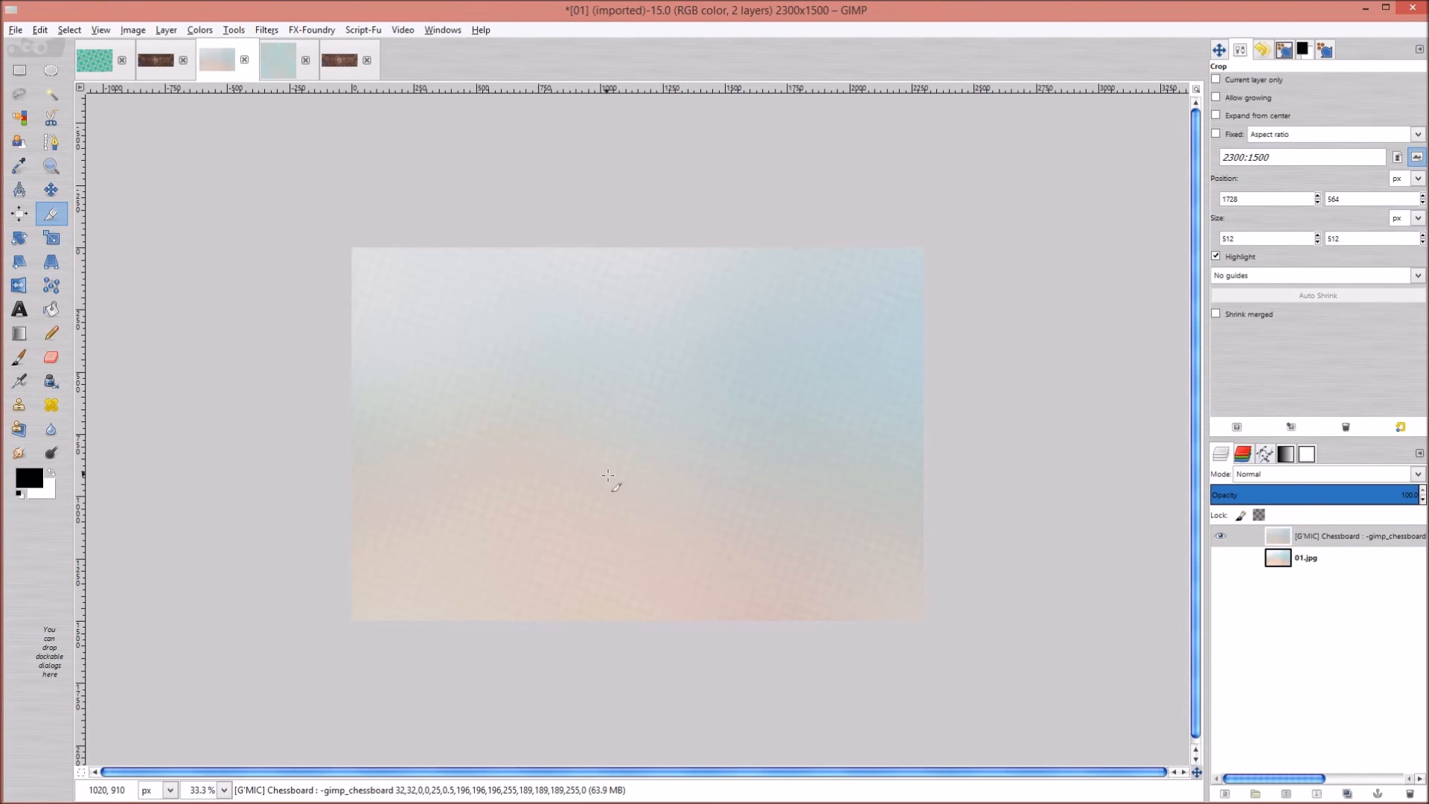
pyautogui.scroll(3, 610, 480)
pyautogui.scroll(-2, 610, 477)
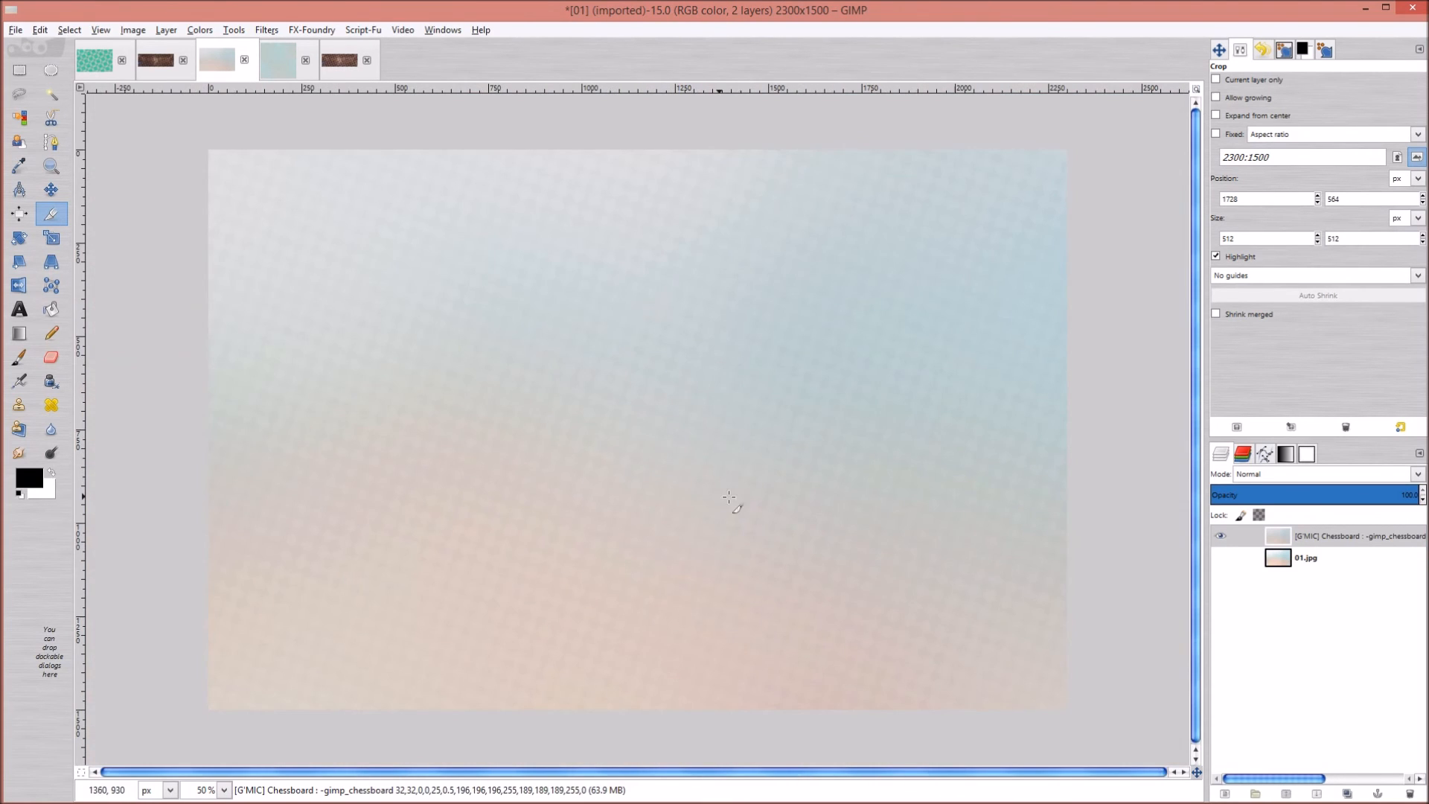
pyautogui.click(85, 50)
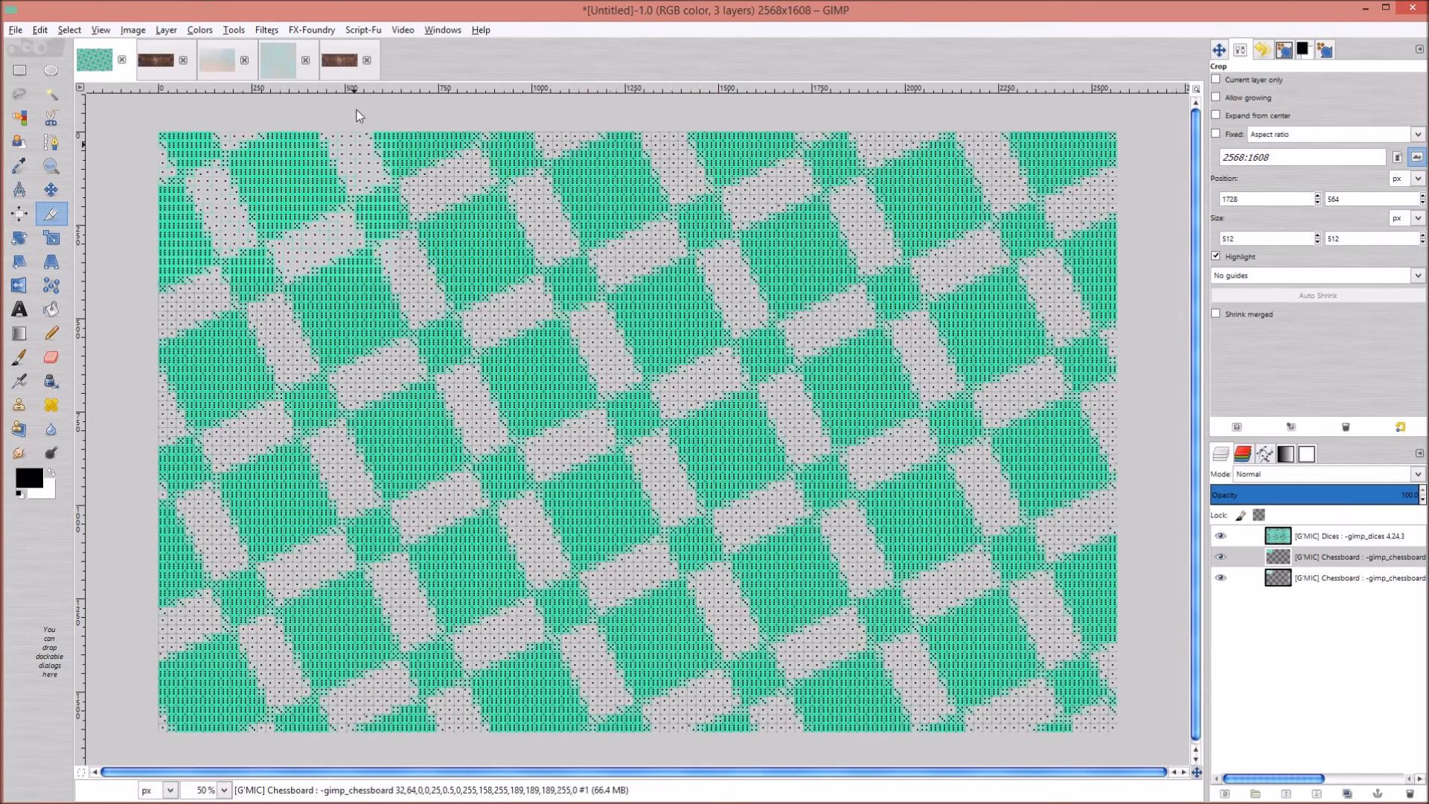
pyautogui.click(361, 63)
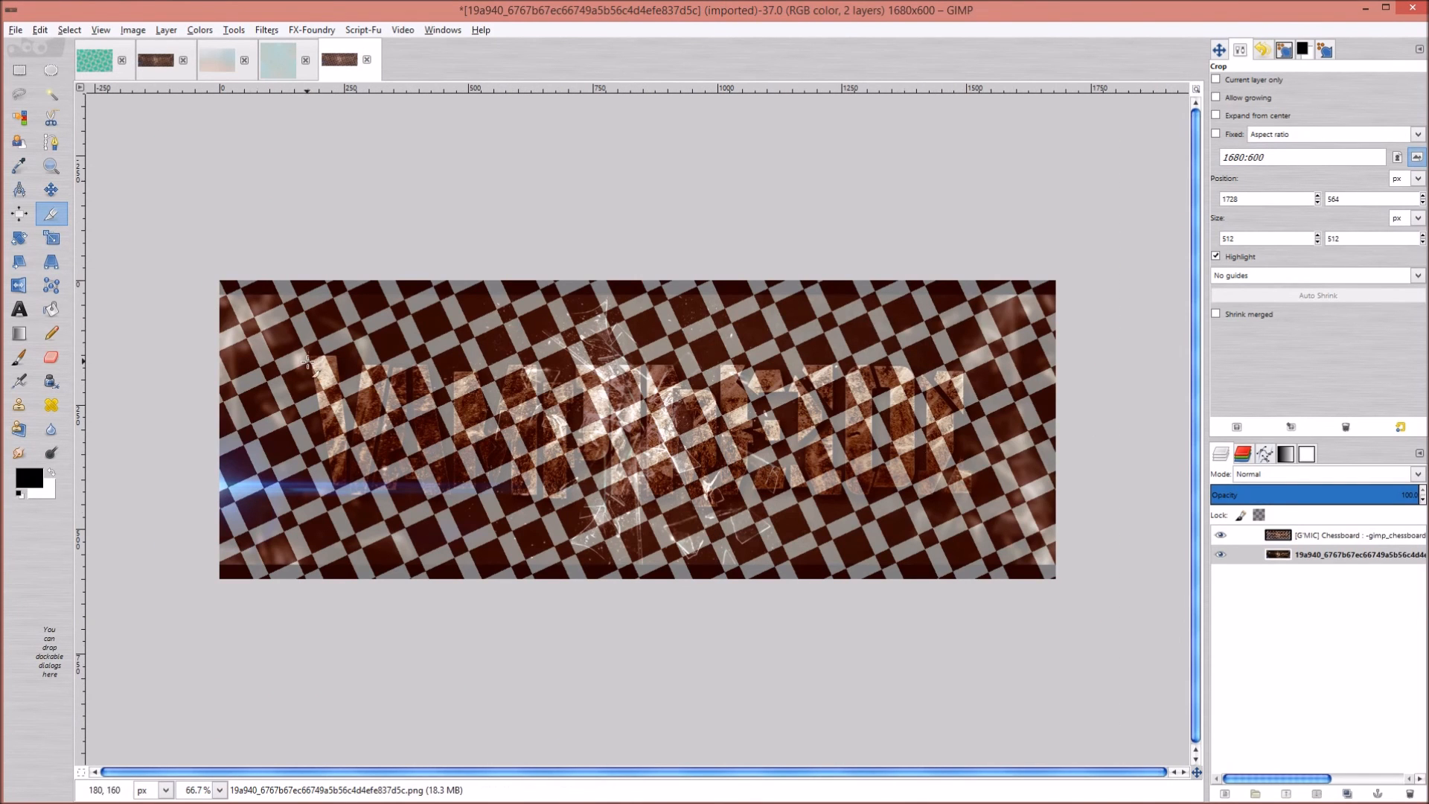
# Switch to the green patterned image and open G'MIC's Dices filter from Arrays & tiles on it
pyautogui.click(106, 61)
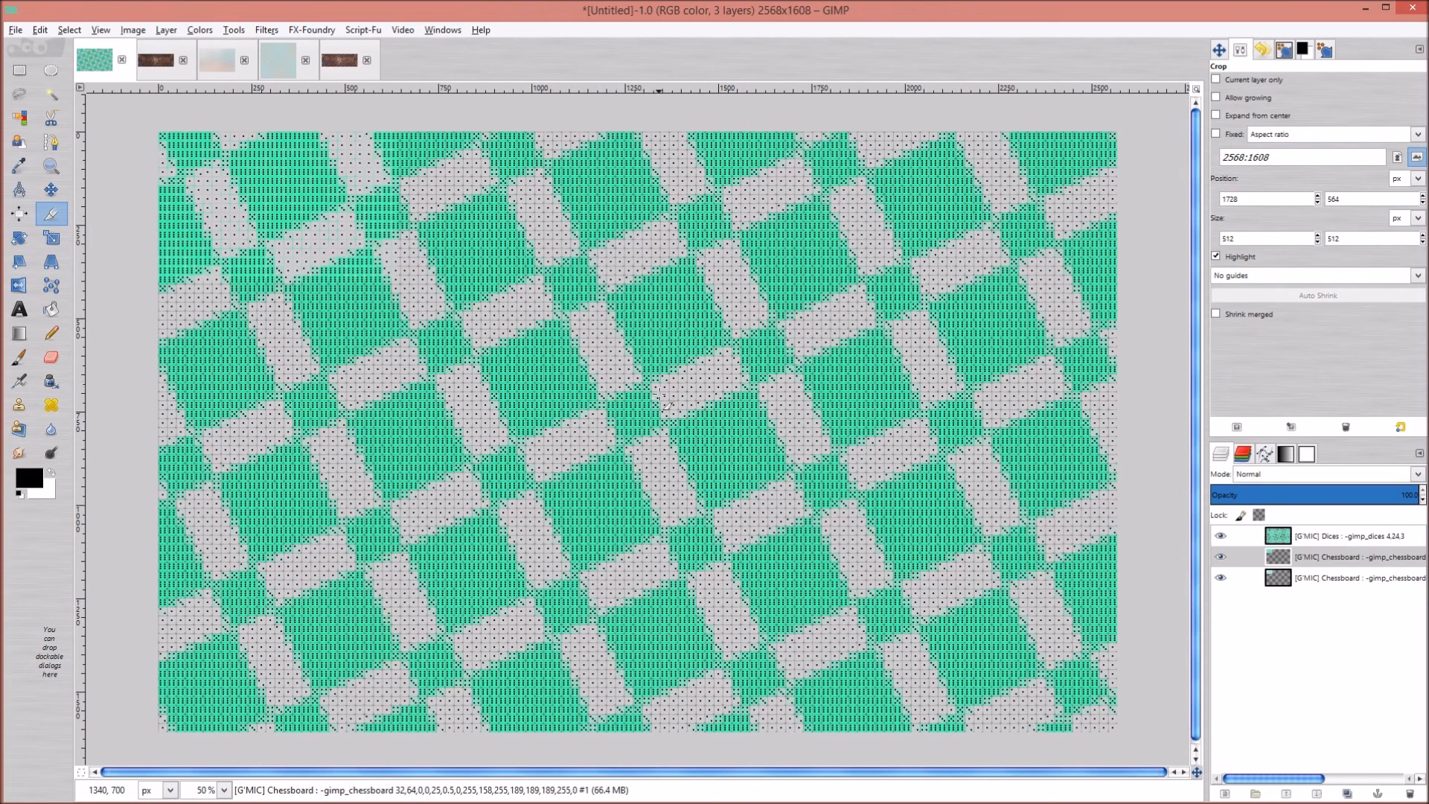
pyautogui.click(274, 32)
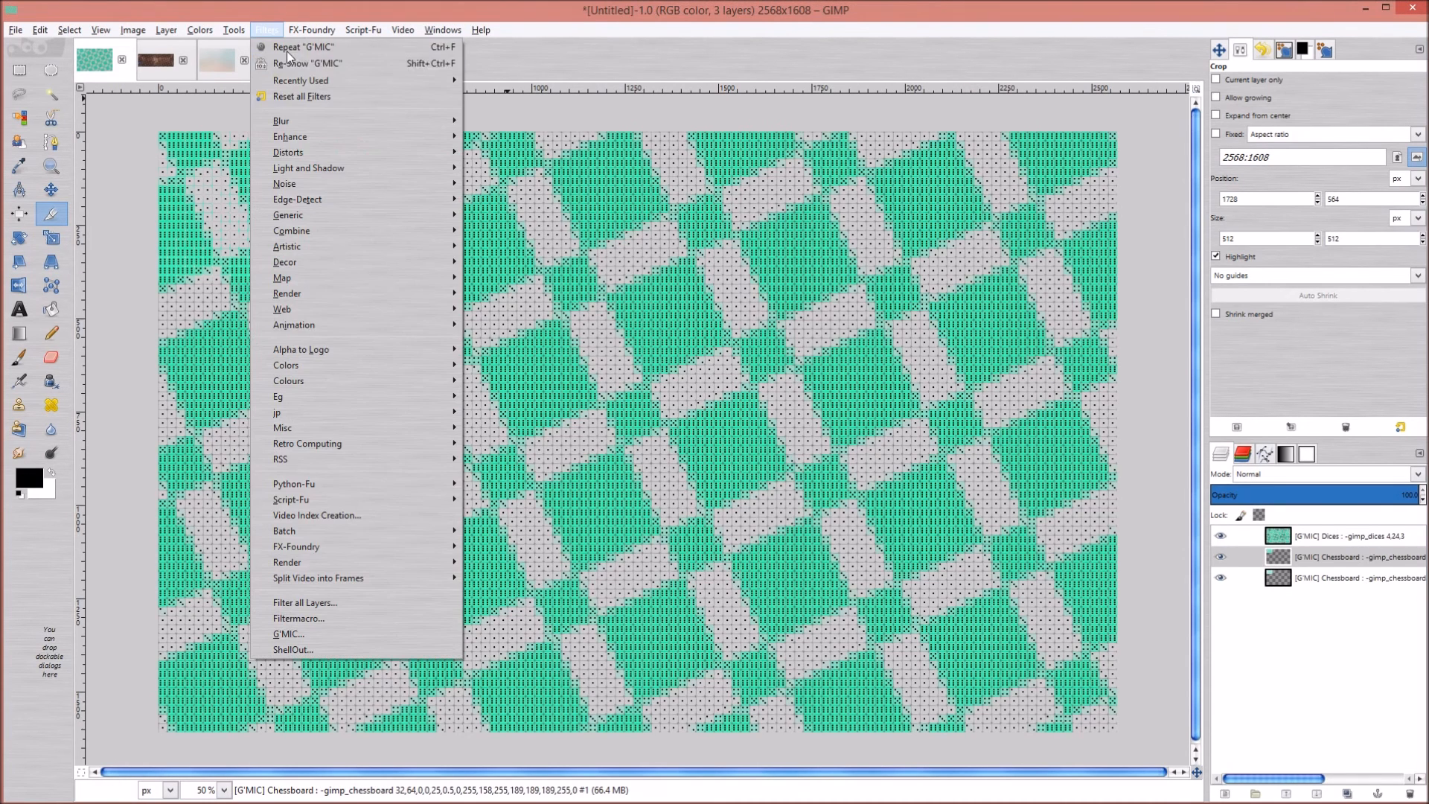
pyautogui.click(351, 627)
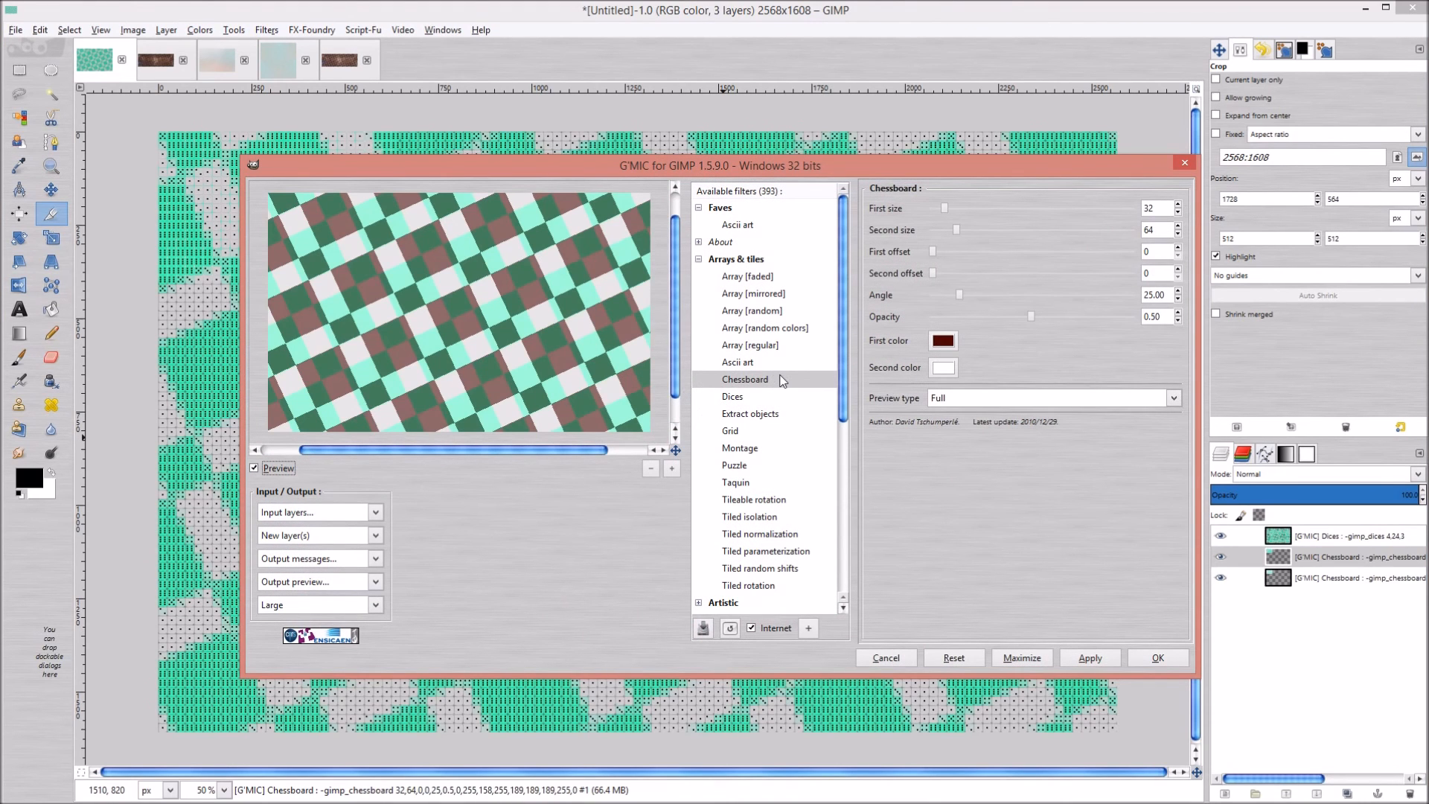
pyautogui.click(767, 402)
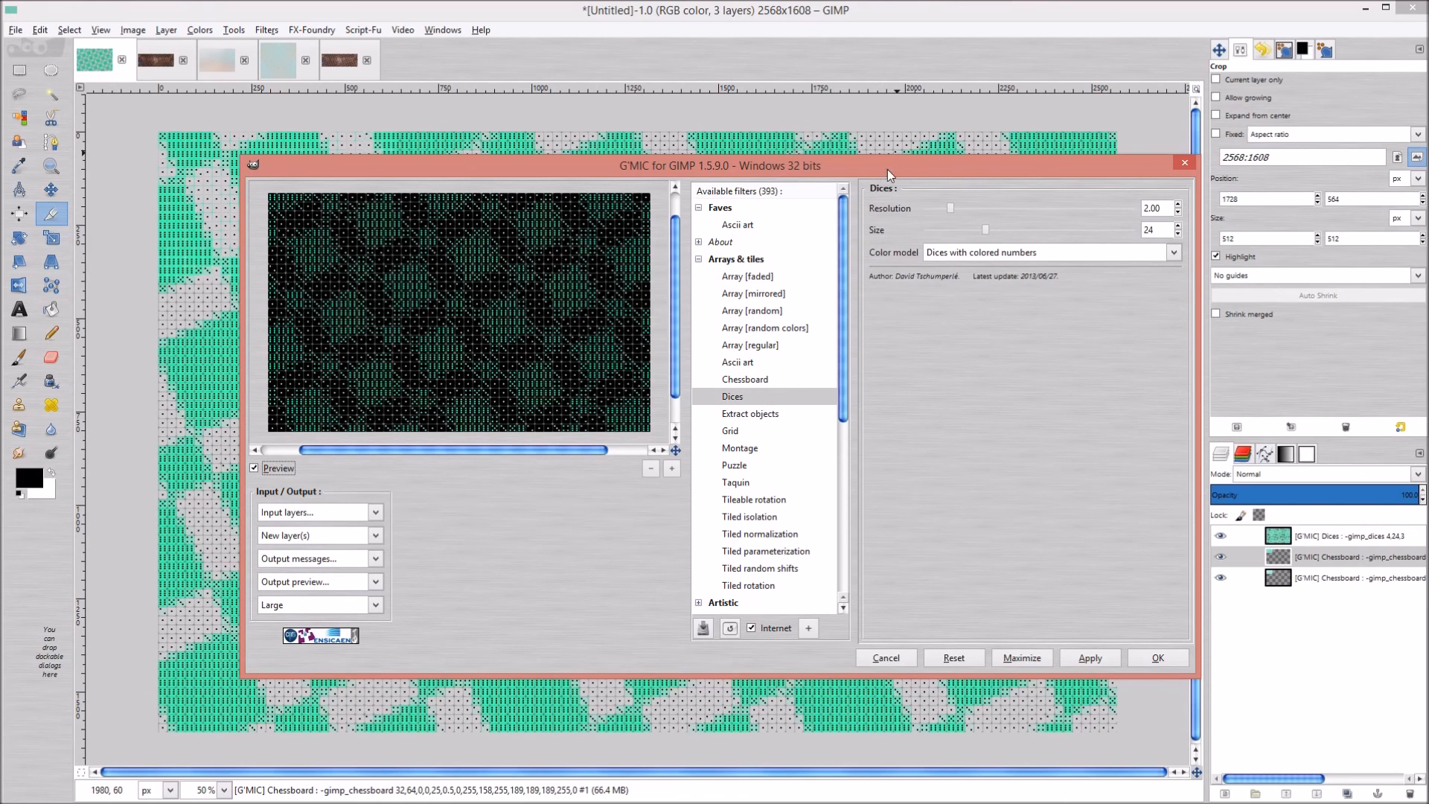
pyautogui.moveTo(878, 172); pyautogui.dragTo(1014, 211)
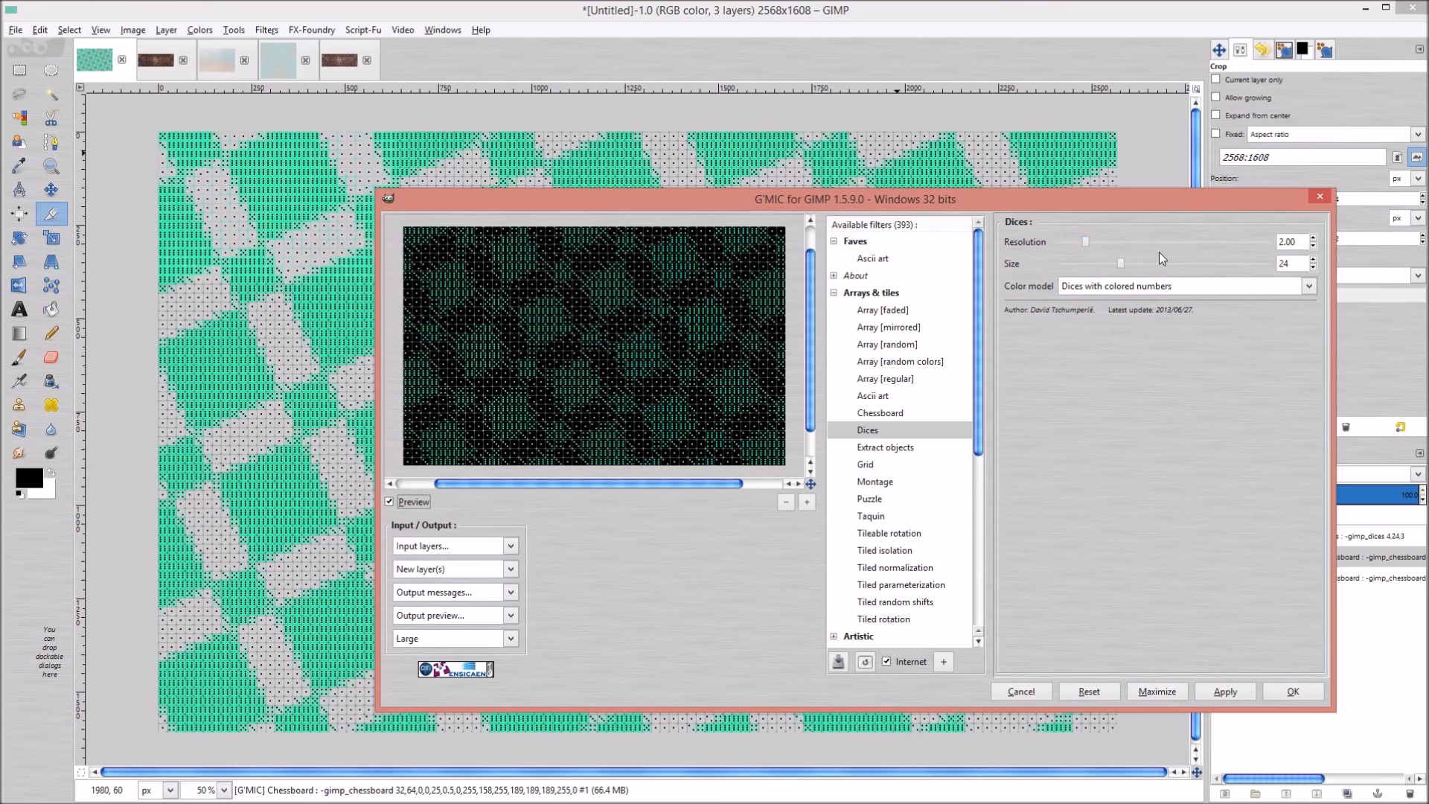
# Set the Dices filter's resolution to 10 and its size to 50
pyautogui.doubleClick(1295, 242)
pyautogui.write('10')
pyautogui.click(1303, 266)
pyautogui.doubleClick(1285, 265)
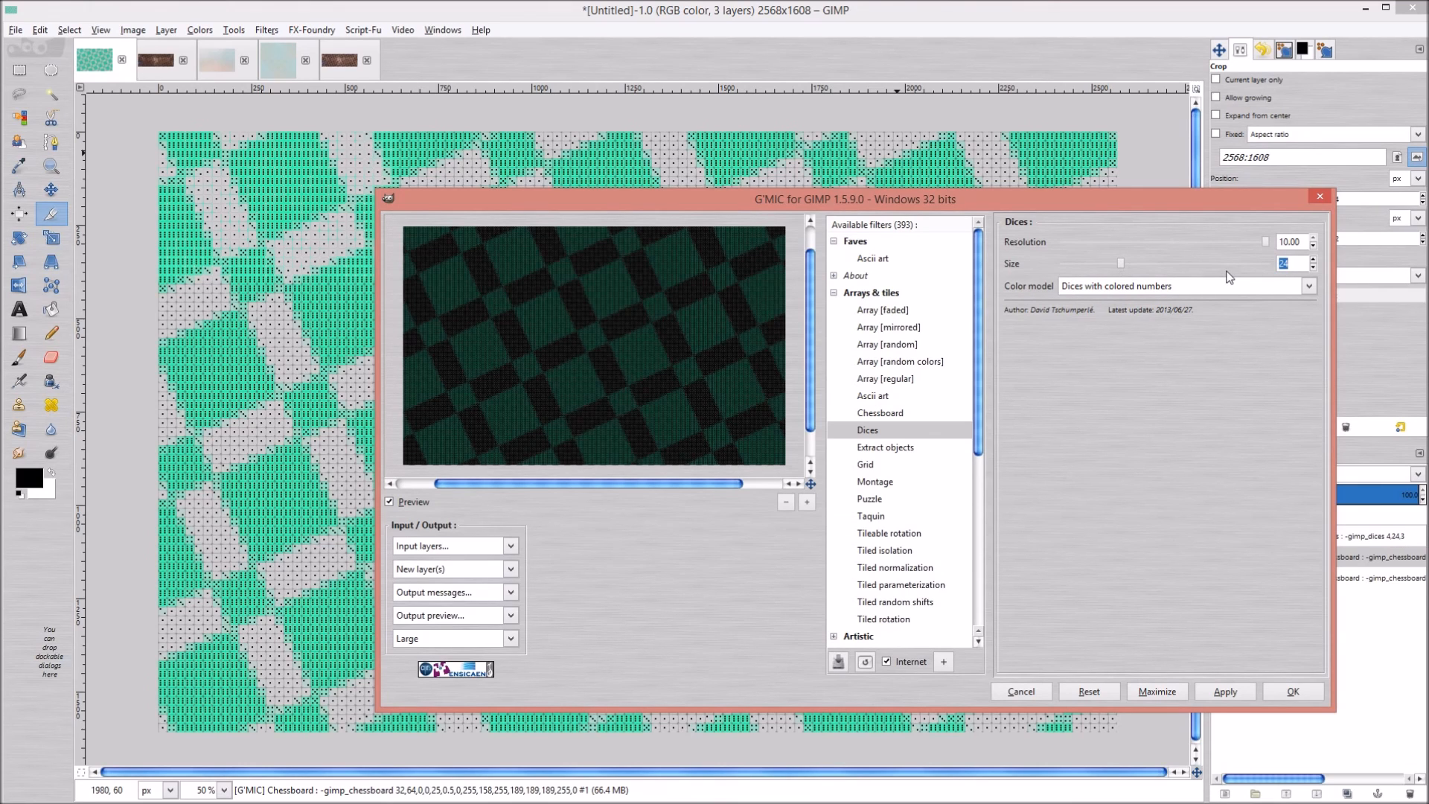
pyautogui.write('50')
pyautogui.click(1300, 242)
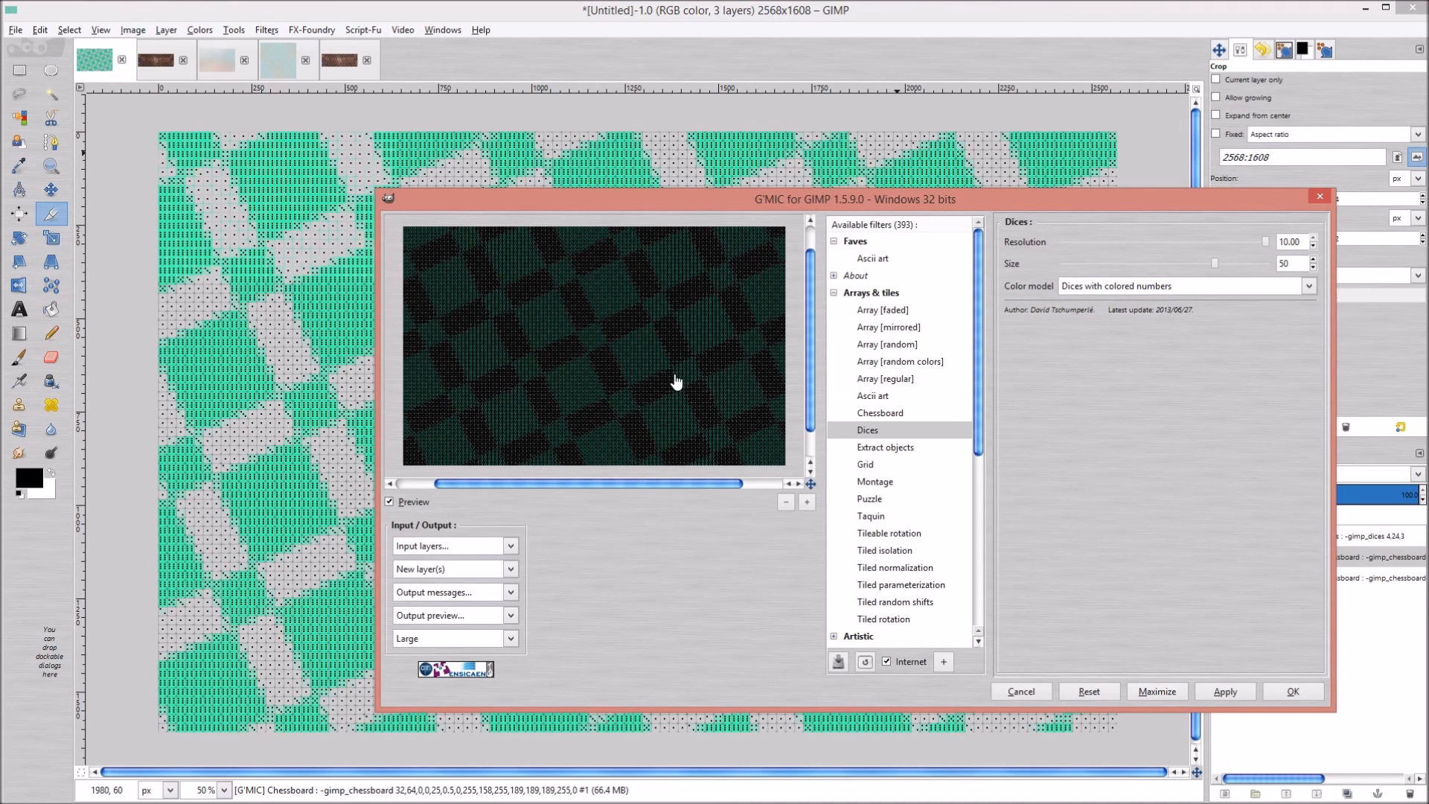
# Examine the Dices preview up close, check the available color models and cancel the G'MIC dialog
pyautogui.click(806, 502)
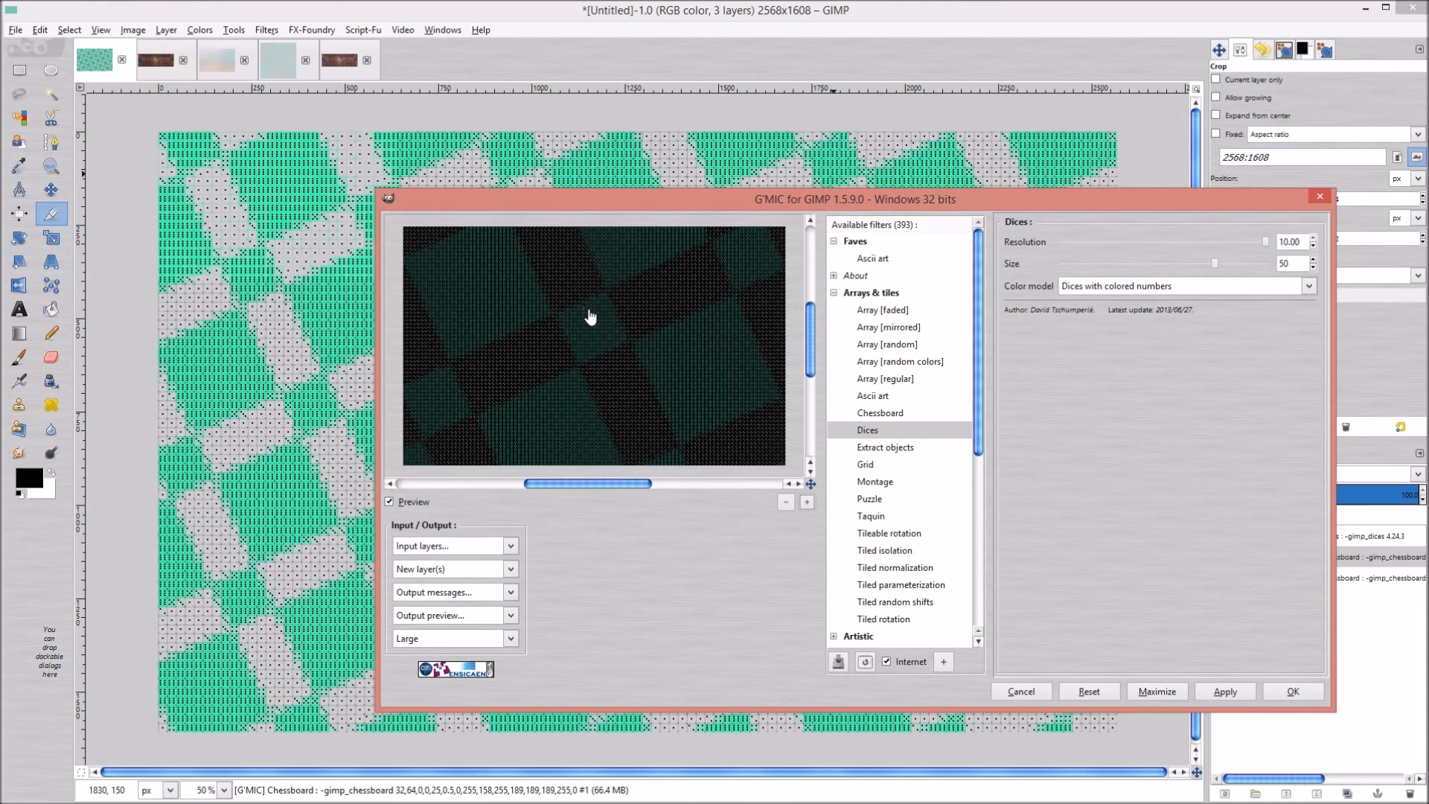
pyautogui.click(1191, 287)
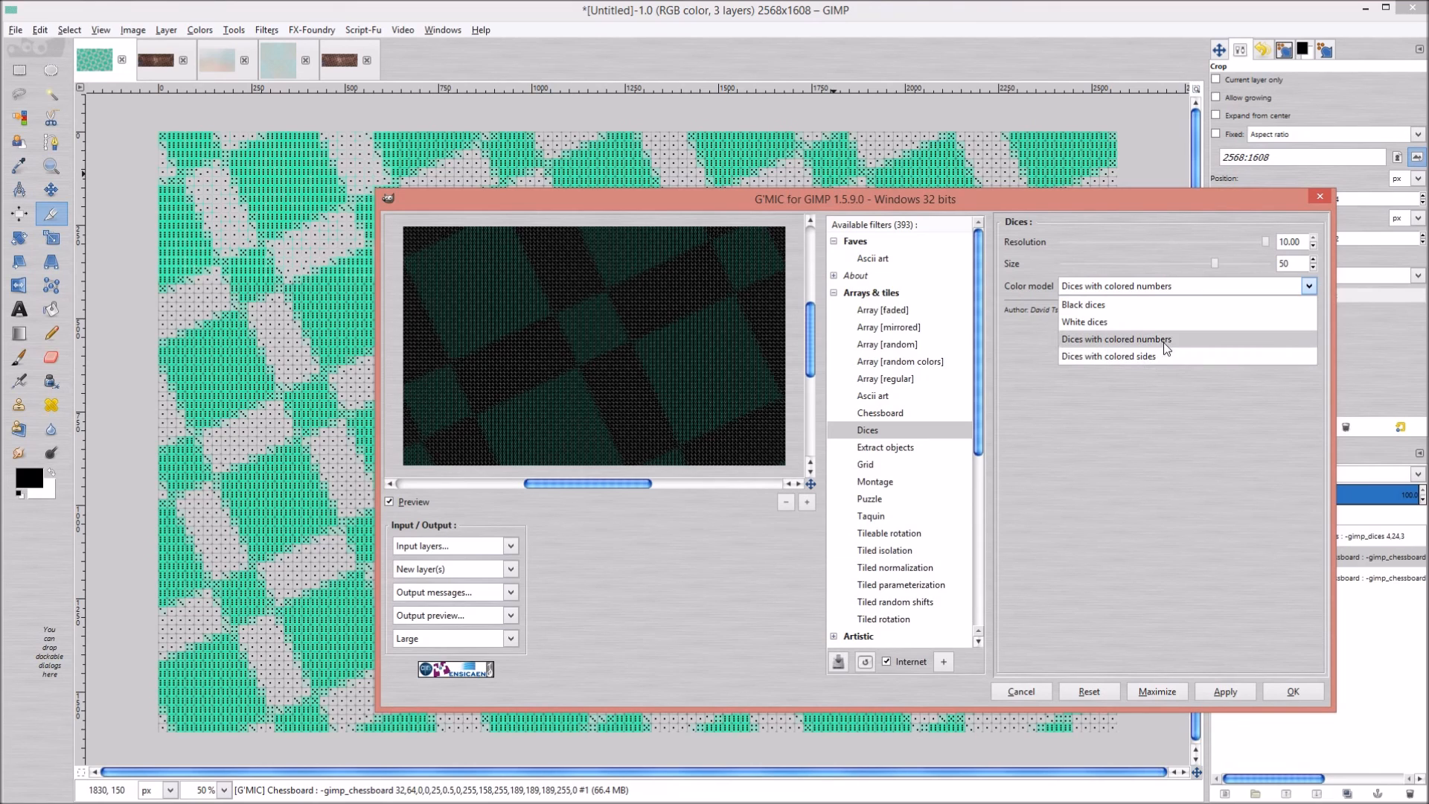
pyautogui.click(1194, 609)
pyautogui.click(1020, 692)
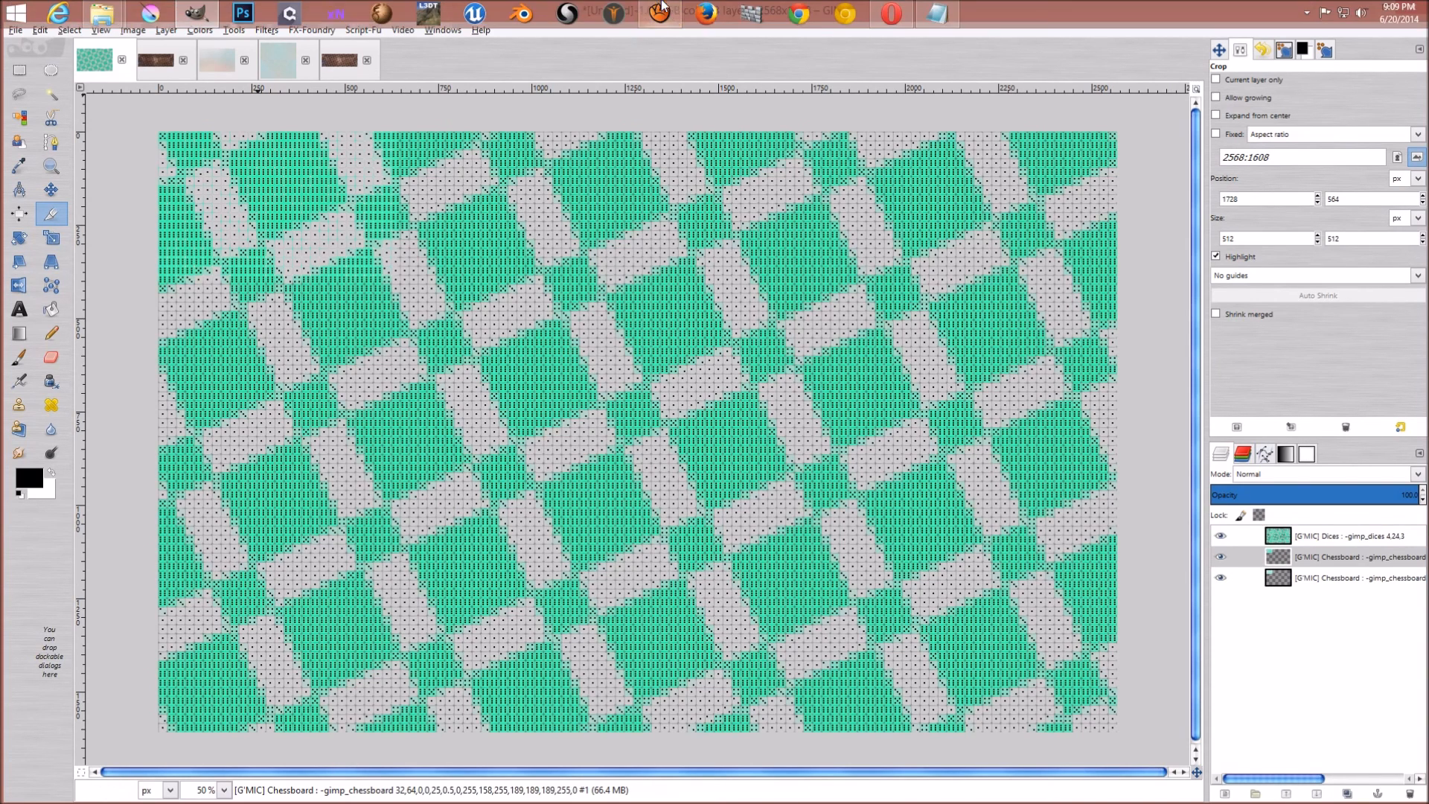
# Reopen G'MIC on the green pattern with the Dices filter and reposition the dialog over the image
pyautogui.click(266, 29)
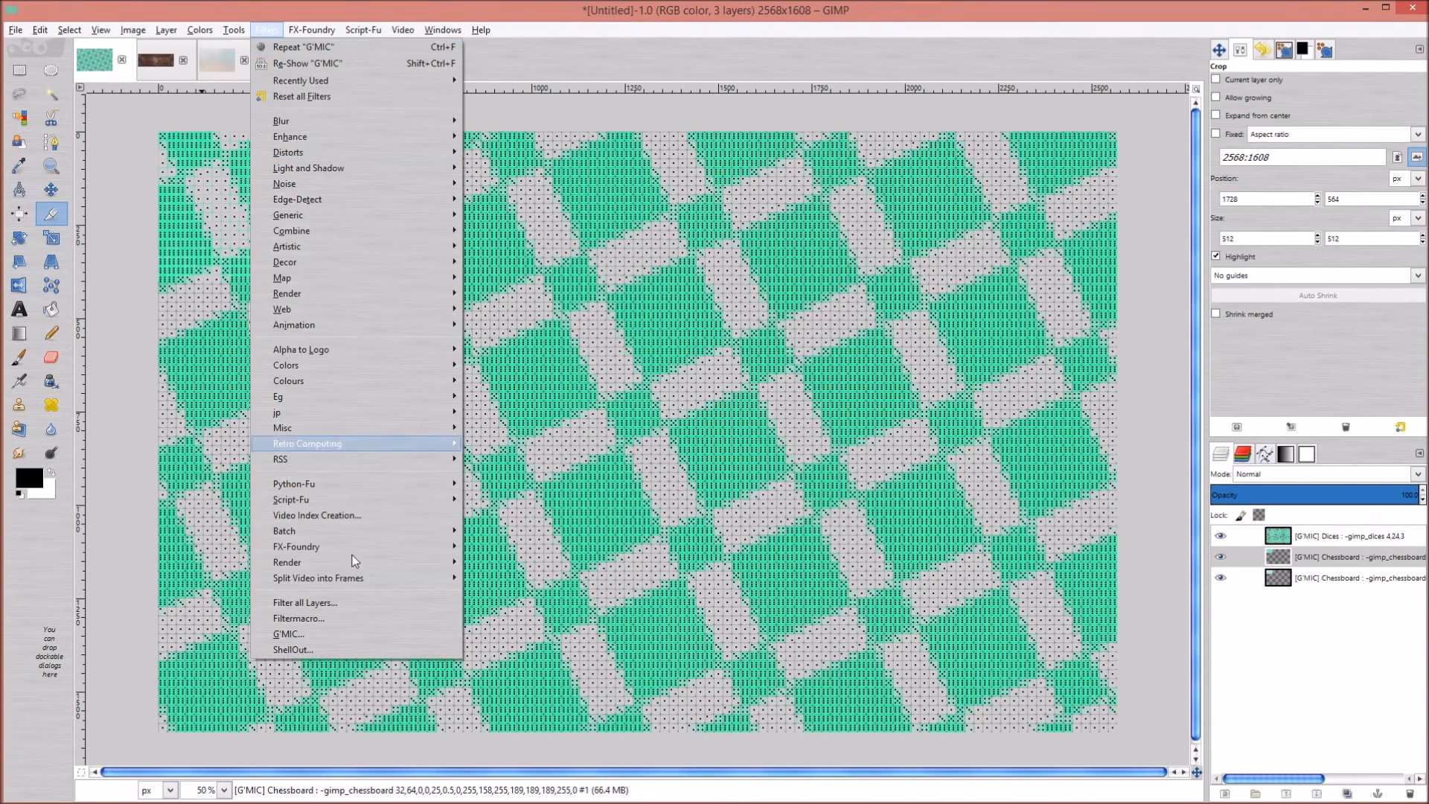
pyautogui.click(319, 637)
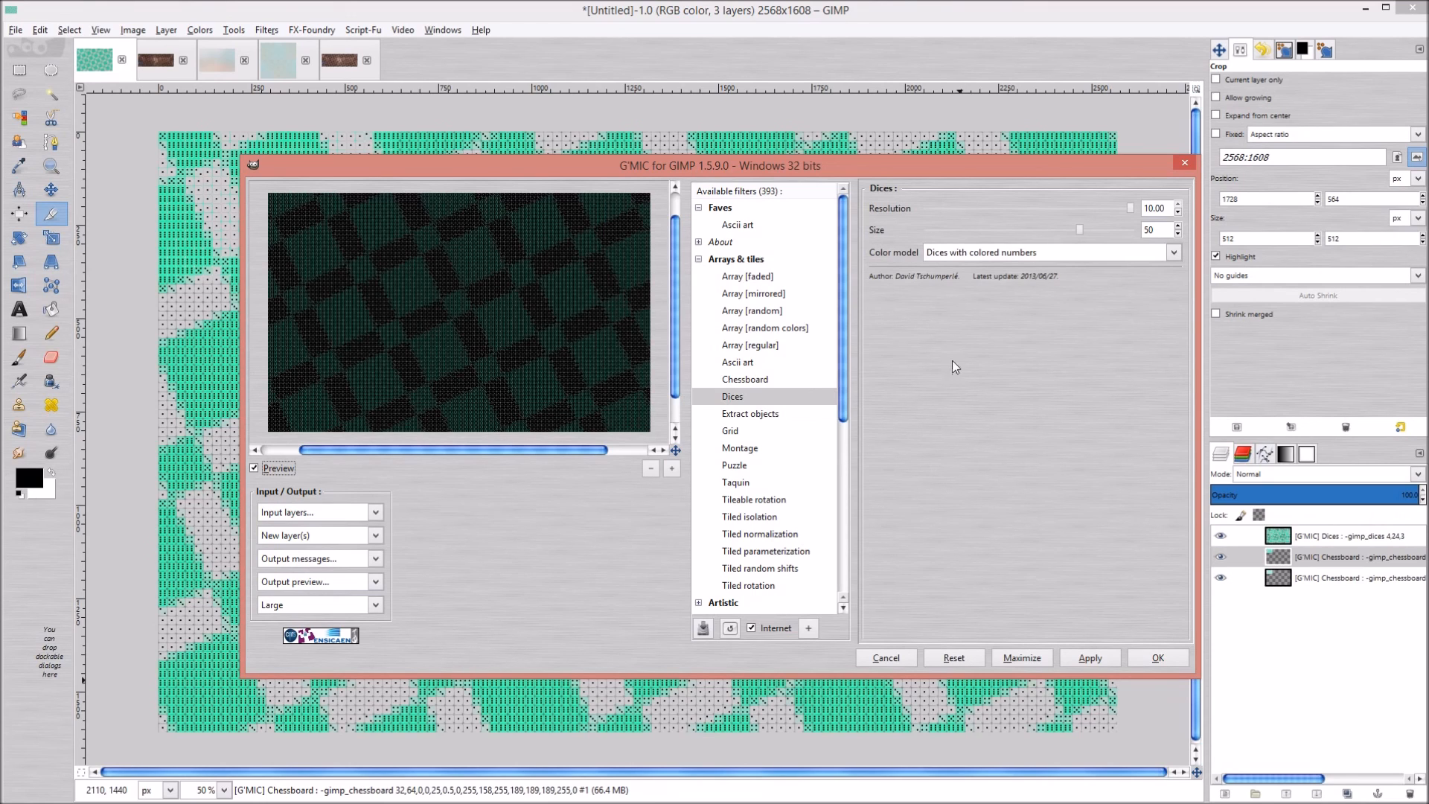
pyautogui.moveTo(742, 169); pyautogui.dragTo(686, 122)
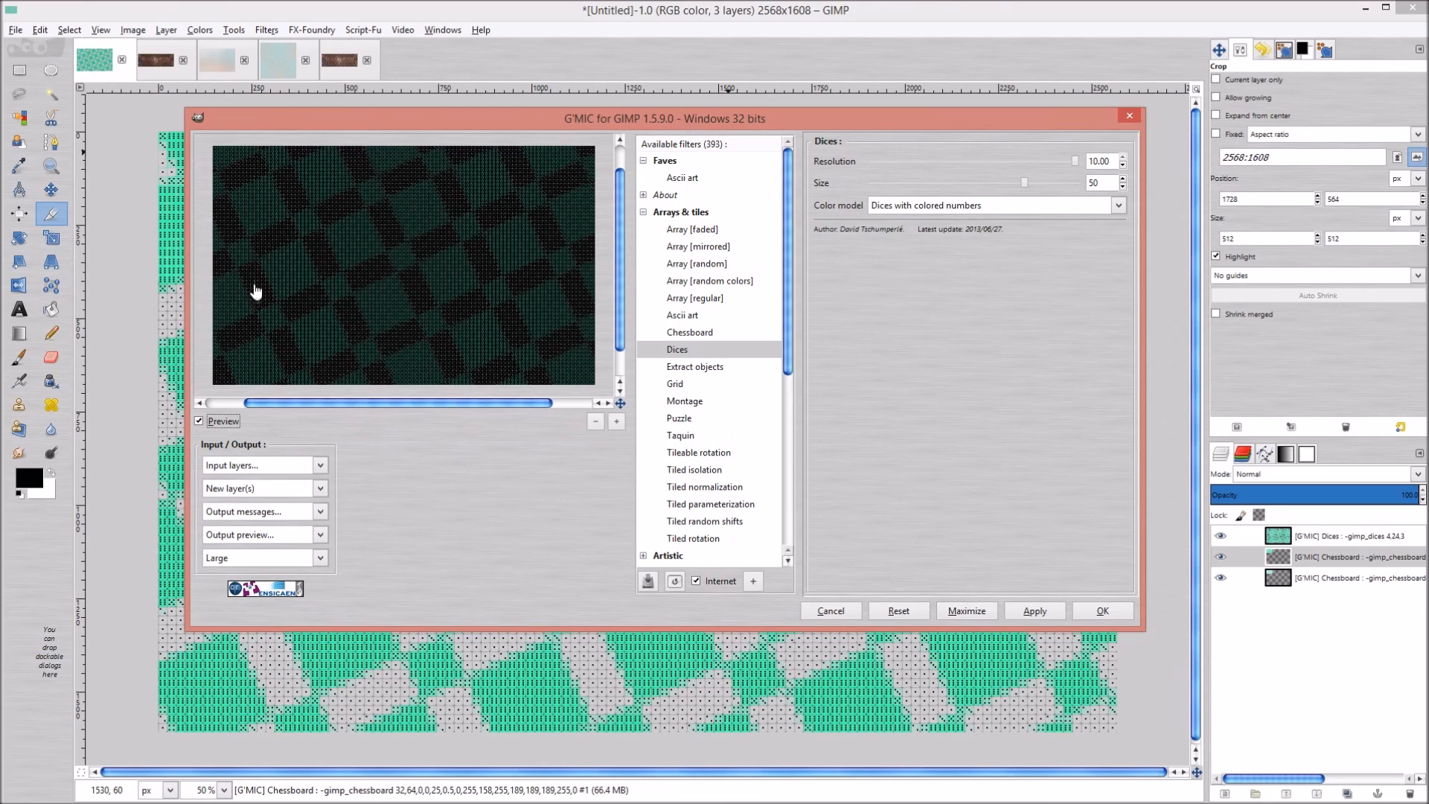